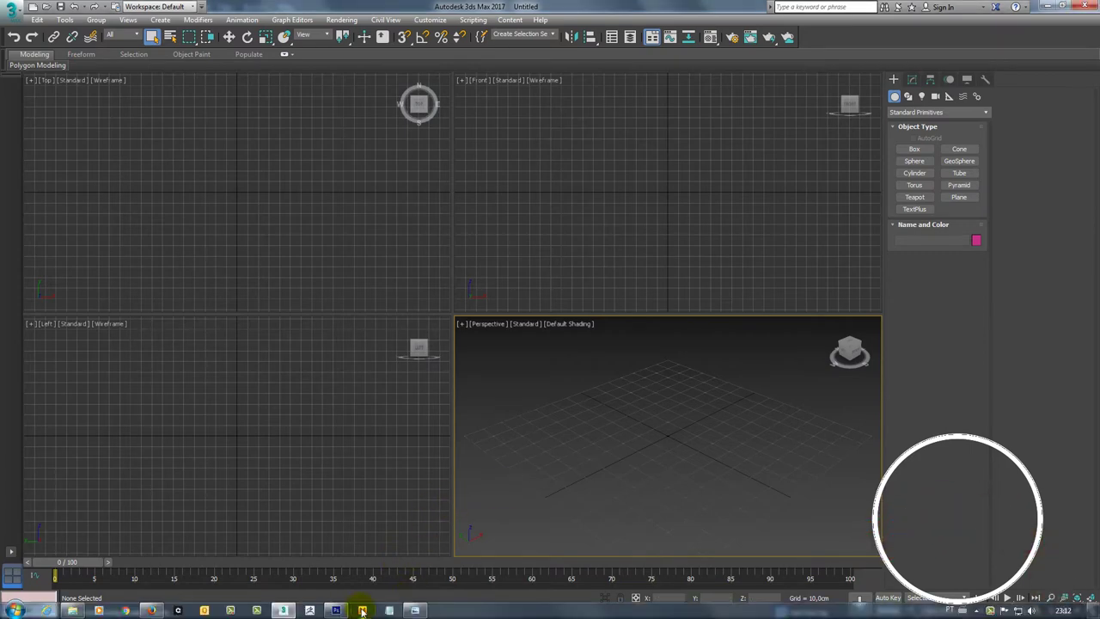
Show the black-and-white VELOCE R 'Referência' wheel photo full-window in Windows Photo Viewer
{"action": "left_click", "coordinate": [414, 610]}
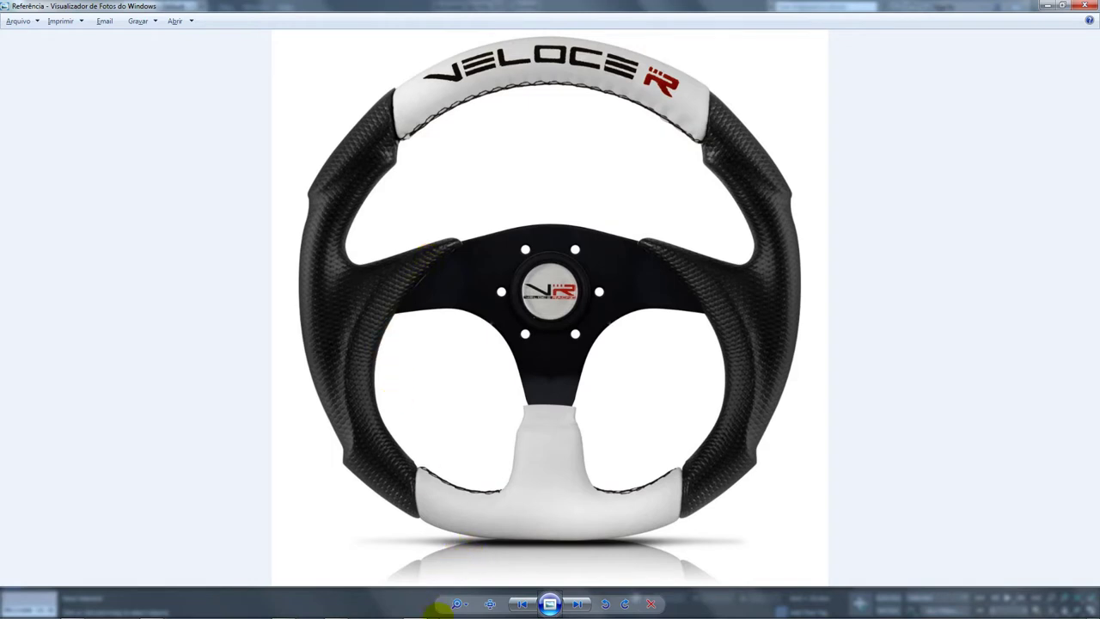
Draw a square Plane in the Front view with length and width segments reduced to 1
{"action": "left_click", "coordinate": [283, 609]}
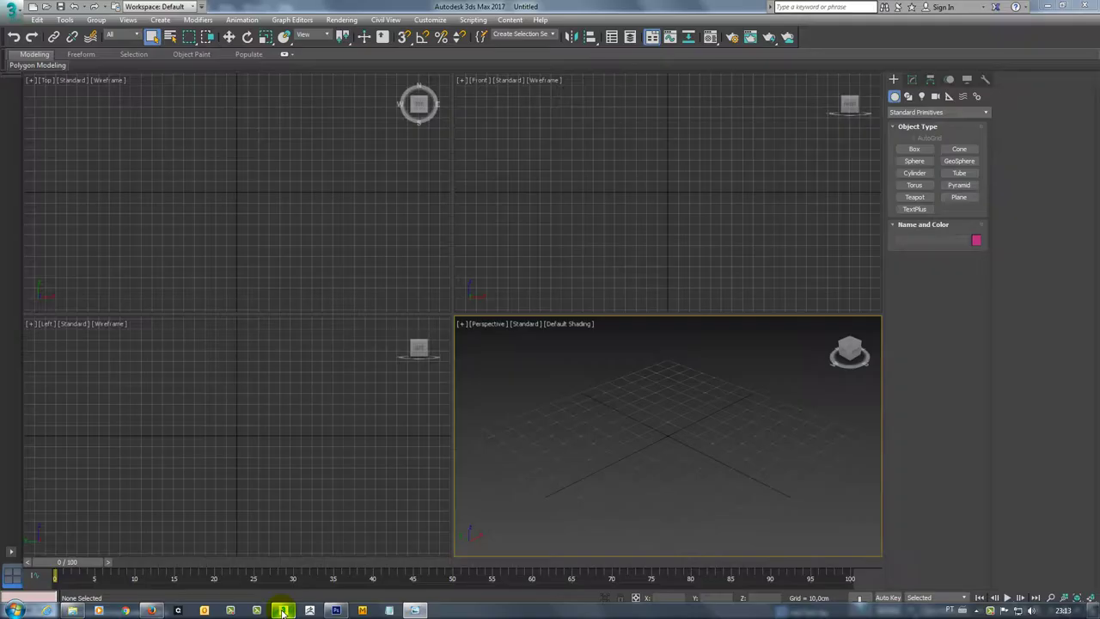
{"action": "left_click", "coordinate": [959, 197]}
{"action": "left_click_drag", "start_coordinate": [650, 185], "coordinate": [709, 245]}
{"action": "scroll", "coordinate": [703, 378], "scroll_direction": "up", "scroll_amount": 4}
{"action": "key", "text": "F4"}
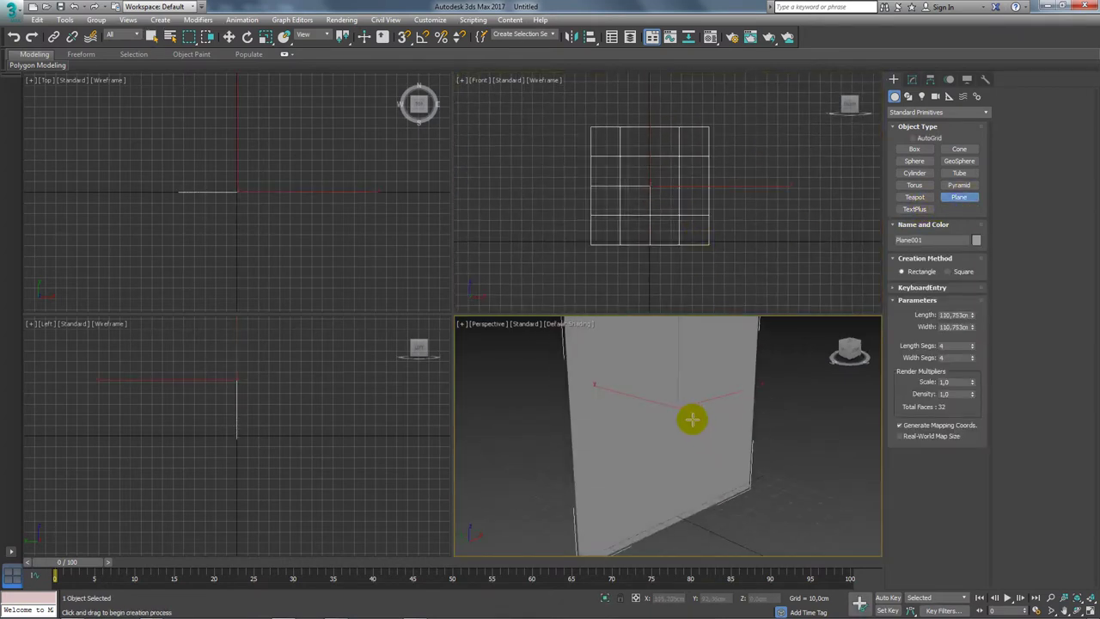
{"action": "right_click", "coordinate": [972, 346]}
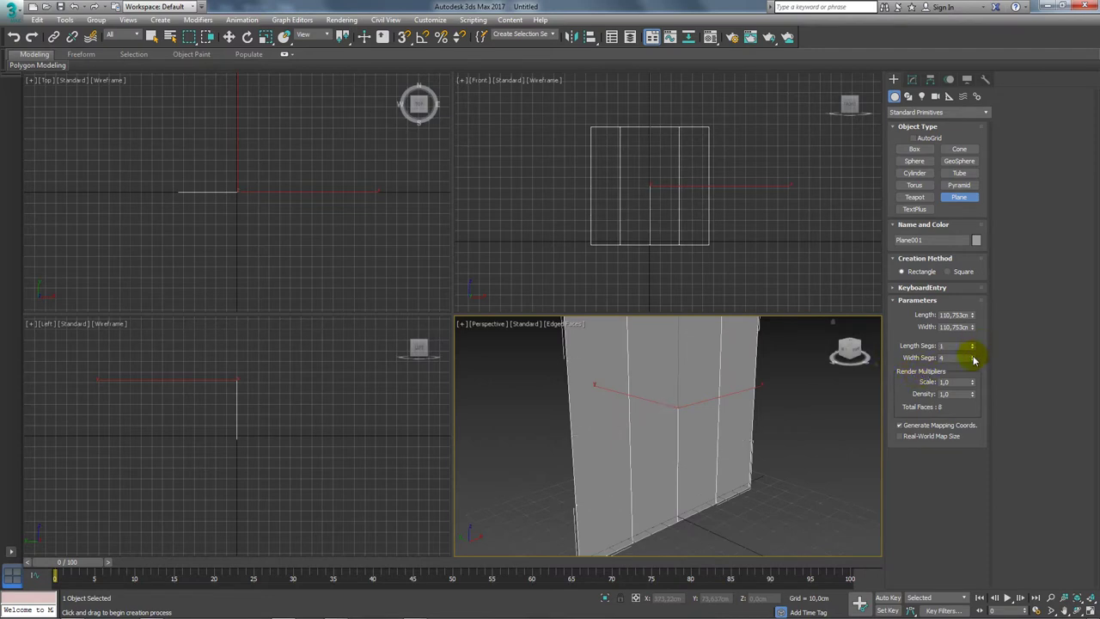
{"action": "right_click", "coordinate": [972, 358]}
Texture the plane by dragging Referência.jpg from its folder onto it
{"action": "left_click", "coordinate": [105, 611]}
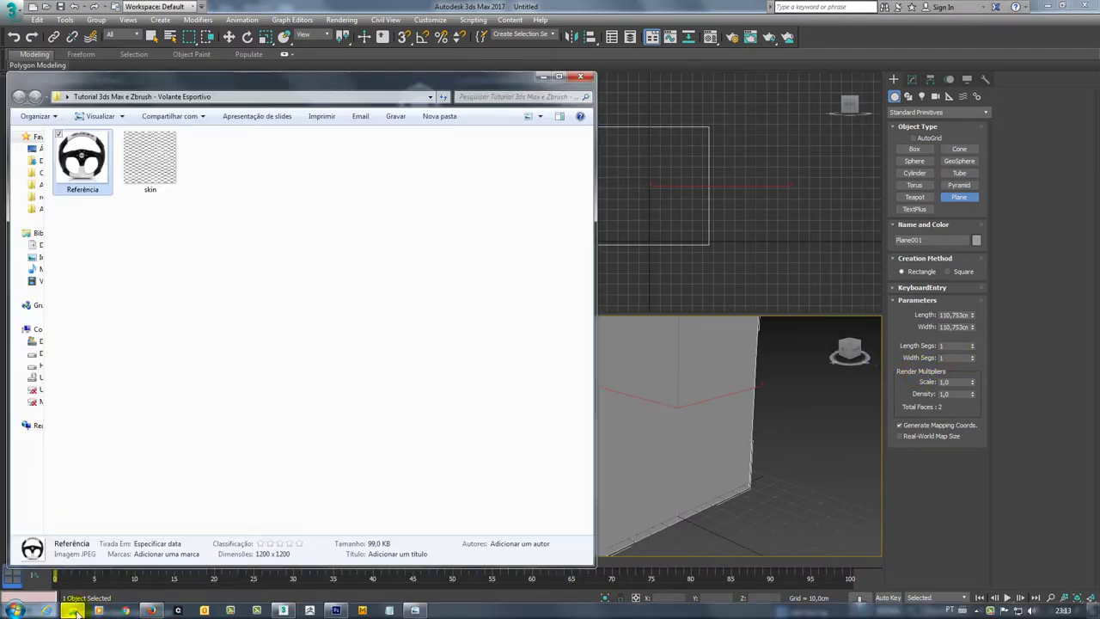
{"action": "left_click_drag", "start_coordinate": [108, 157], "coordinate": [644, 413]}
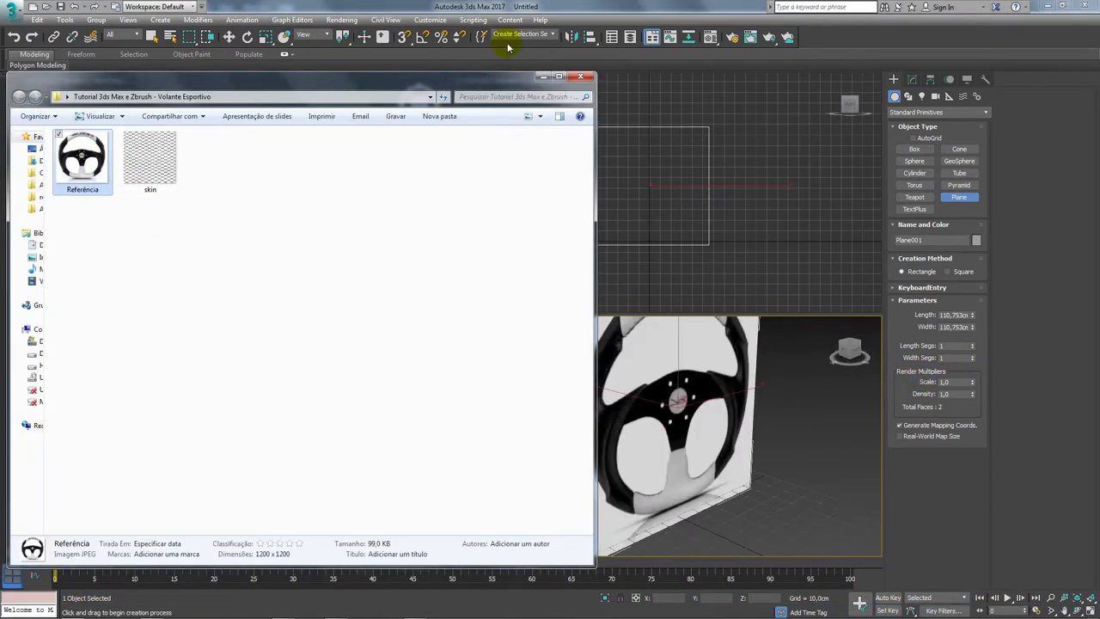
{"action": "left_click", "coordinate": [542, 82]}
{"action": "mouse_move", "coordinate": [714, 401]}
{"action": "middle_mouse_down", "text": "alt"}
{"action": "mouse_move", "coordinate": [661, 398]}
{"action": "mouse_move", "coordinate": [710, 479]}
{"action": "mouse_move", "coordinate": [680, 379]}
{"action": "mouse_move", "coordinate": [684, 395]}
{"action": "middle_mouse_up", "text": "alt"}
{"action": "middle_click_drag", "start_coordinate": [676, 238], "coordinate": [696, 250]}
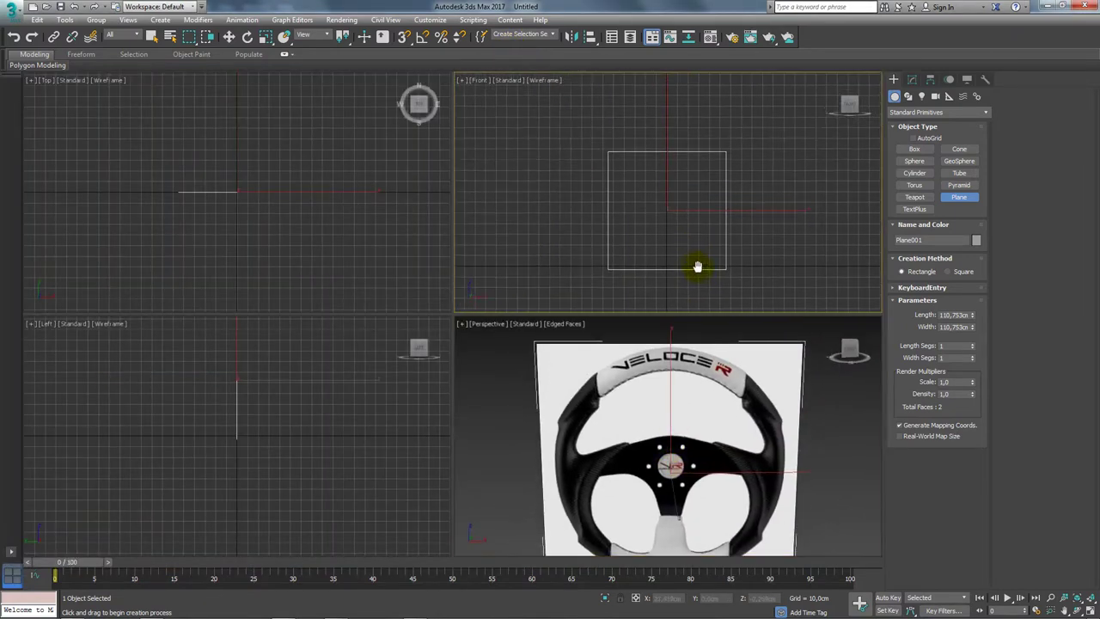
{"action": "mouse_move", "coordinate": [668, 422]}
{"action": "middle_mouse_down", "text": "alt"}
{"action": "mouse_move", "coordinate": [710, 462]}
{"action": "mouse_move", "coordinate": [567, 373]}
{"action": "middle_mouse_up", "text": "alt"}
Maximize the viewport and show the front view shaded with edged faces
{"action": "left_click", "coordinate": [1092, 611]}
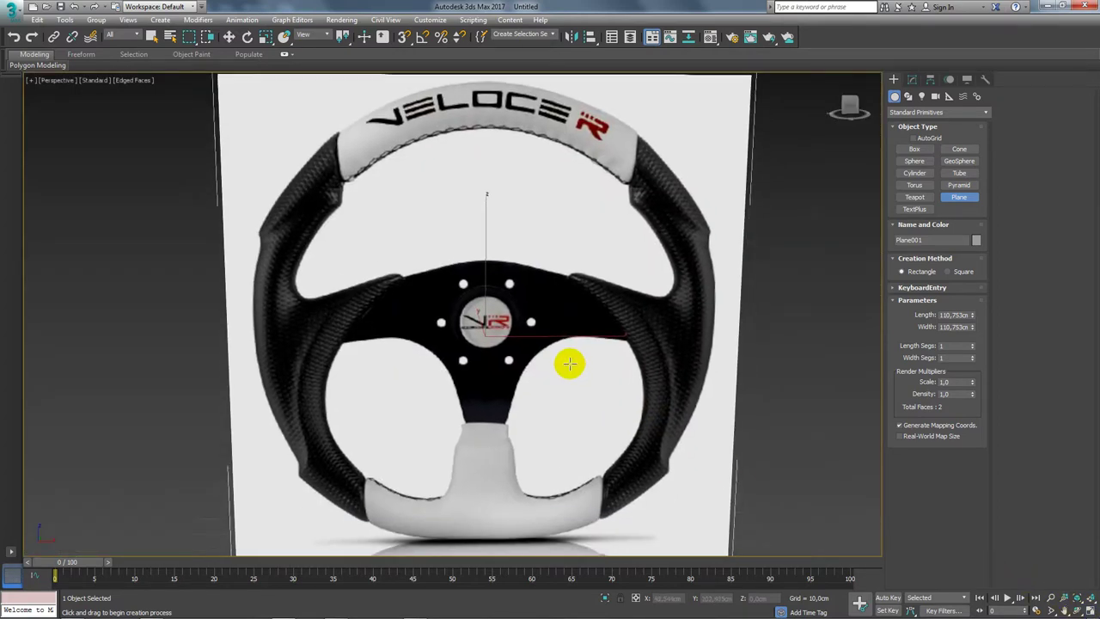
{"action": "key", "text": "f"}
{"action": "middle_click_drag", "start_coordinate": [484, 336], "coordinate": [499, 361]}
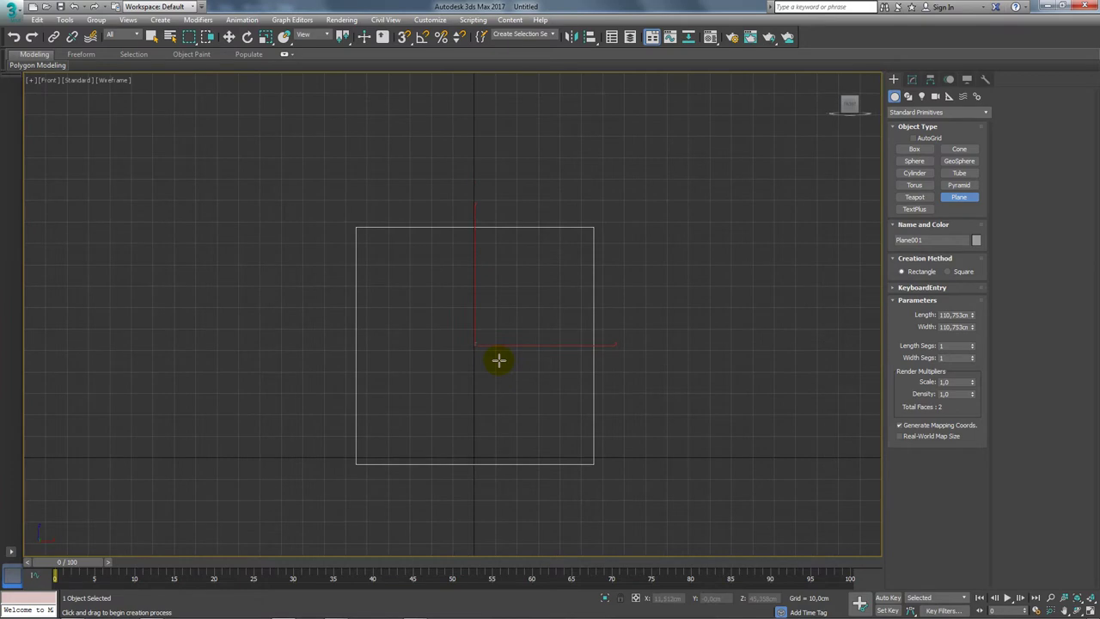
{"action": "key", "text": "F3"}
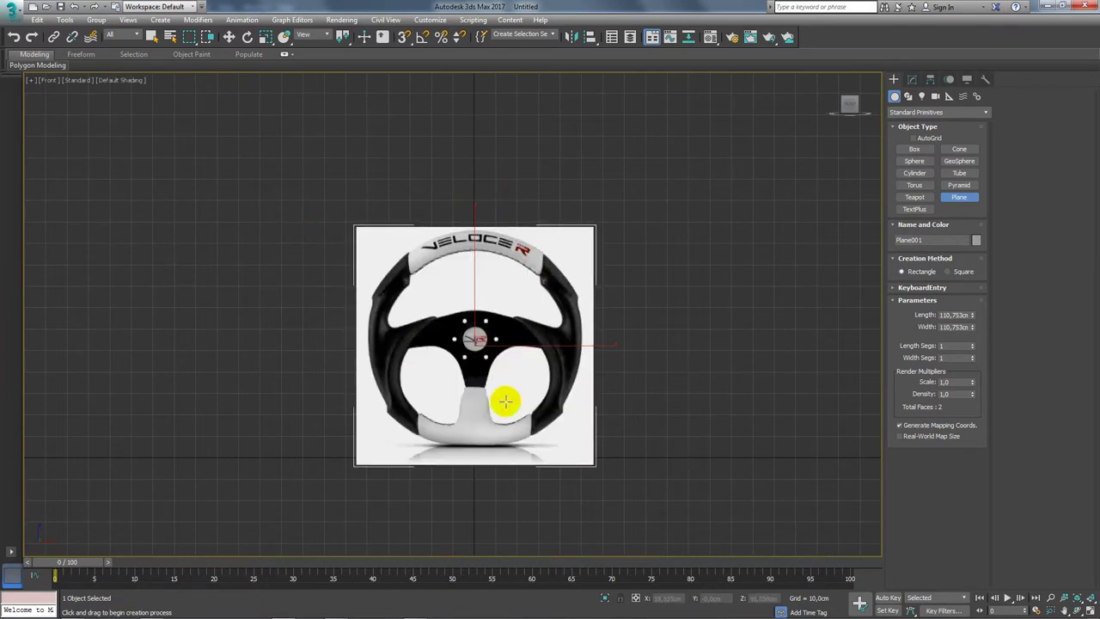
{"action": "key", "text": "F4"}
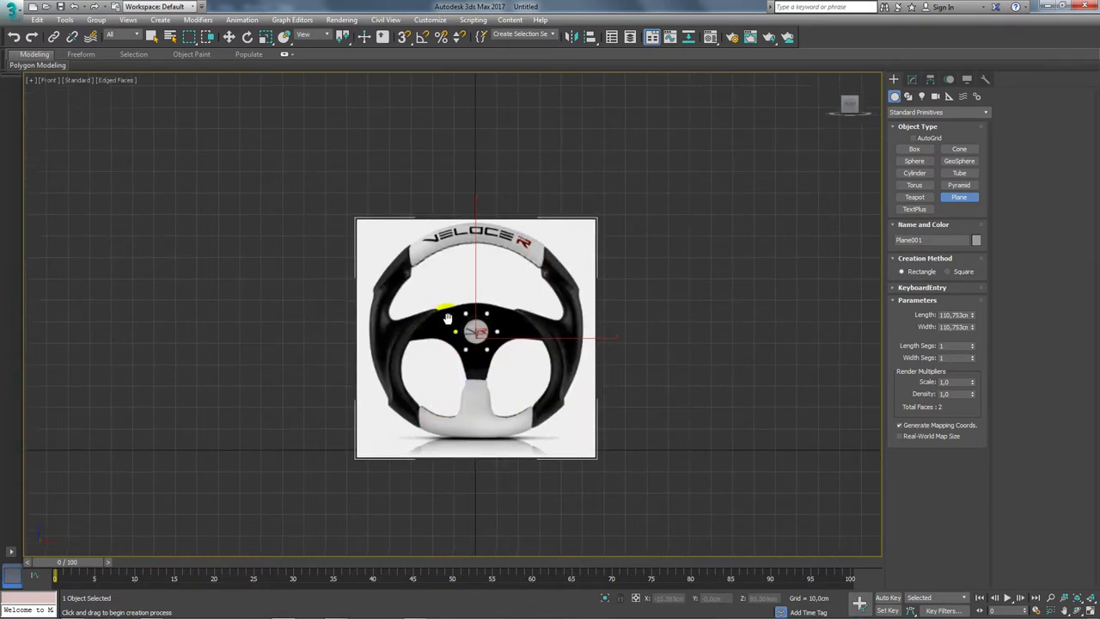
{"action": "scroll", "coordinate": [447, 310], "scroll_direction": "up", "scroll_amount": 2}
{"action": "mouse_move", "coordinate": [498, 236]}
{"action": "middle_mouse_down"}
{"action": "mouse_move", "coordinate": [518, 270]}
{"action": "mouse_move", "coordinate": [575, 248]}
{"action": "mouse_move", "coordinate": [508, 238]}
{"action": "mouse_move", "coordinate": [487, 247]}
{"action": "middle_mouse_up"}
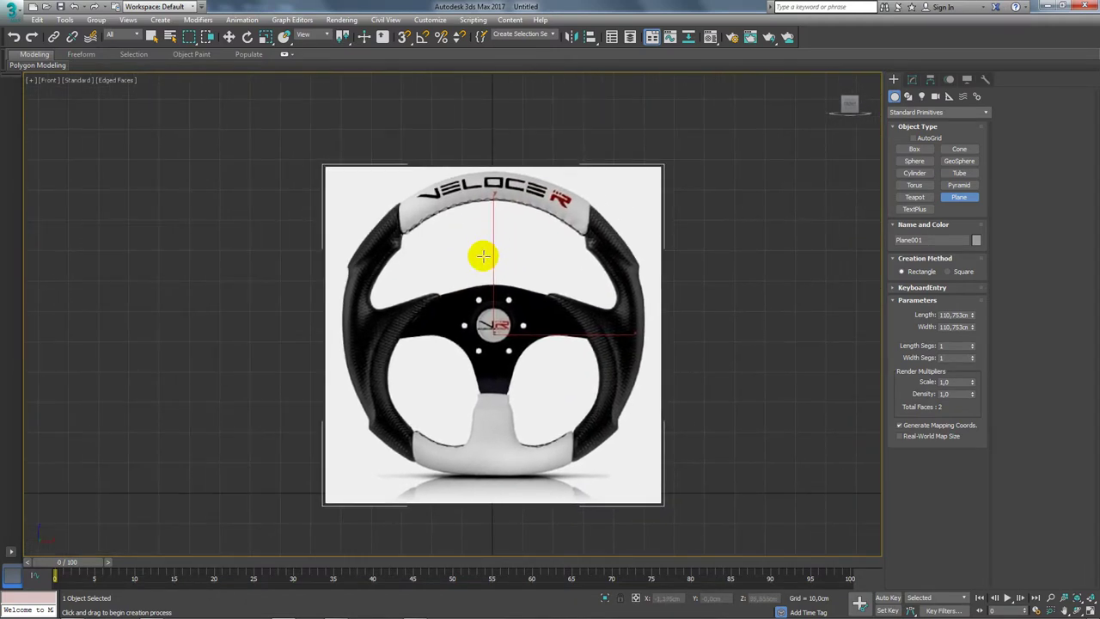
Slide the plane back along Y to 72,796 cm and view it head-on with the grid hidden
{"action": "key", "text": "p"}
{"action": "middle_click_drag", "start_coordinate": [494, 275], "coordinate": [550, 322], "text": "alt"}
{"action": "key", "text": "w"}
{"action": "left_click_drag", "start_coordinate": [430, 326], "coordinate": [238, 309]}
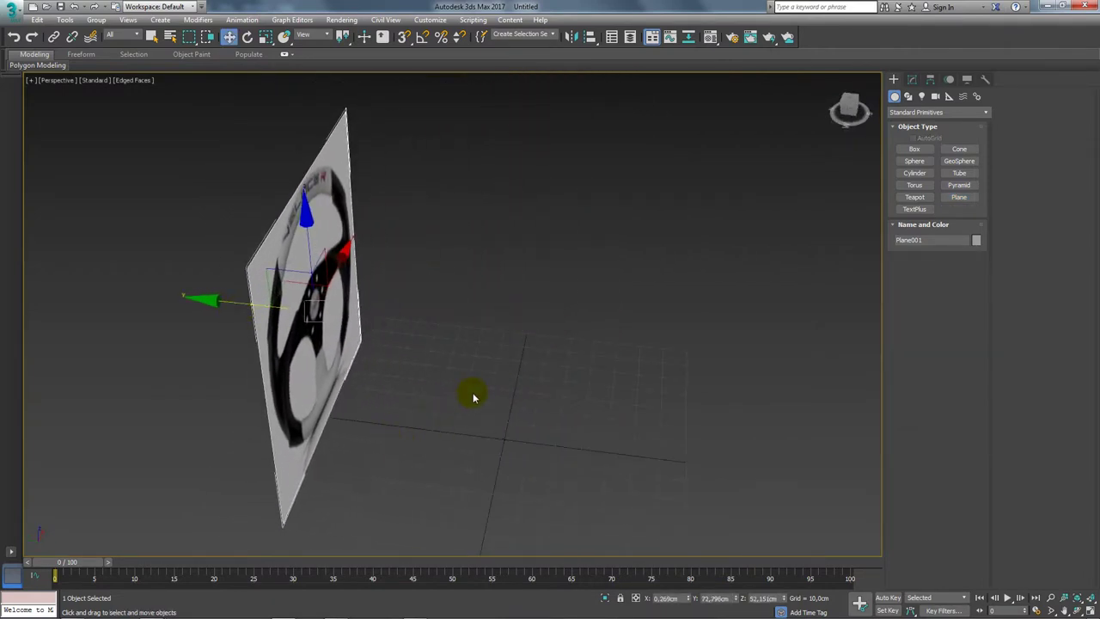
{"action": "key", "text": "f"}
{"action": "key", "text": "g"}
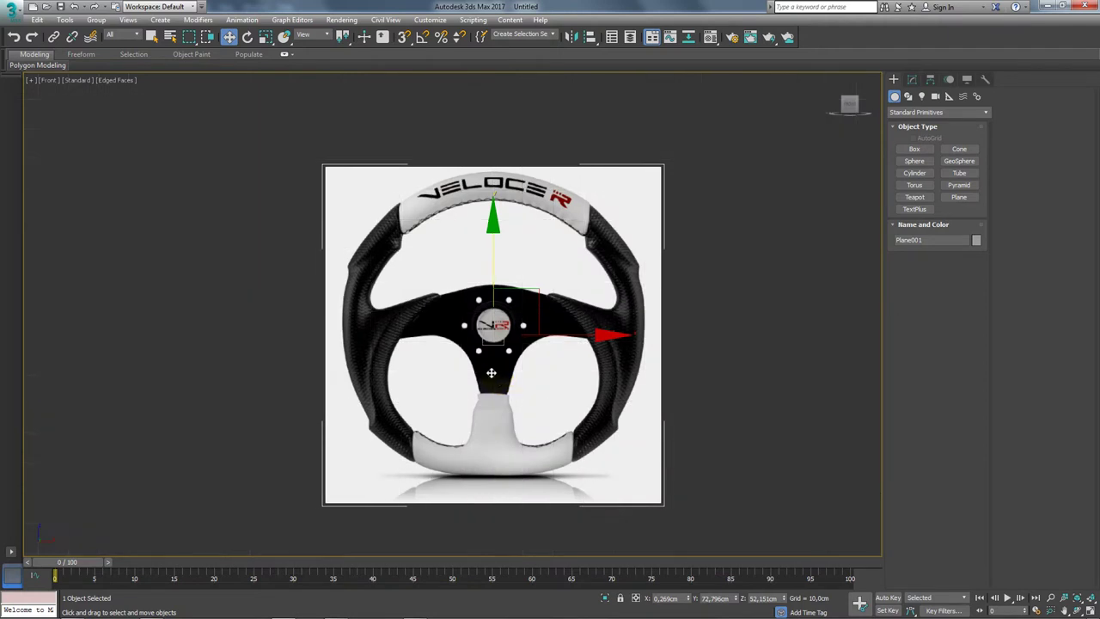
{"action": "scroll", "coordinate": [494, 377], "scroll_direction": "up", "scroll_amount": 2}
{"action": "key", "text": "g"}
{"action": "key", "text": "g"}
{"action": "key", "text": "g"}
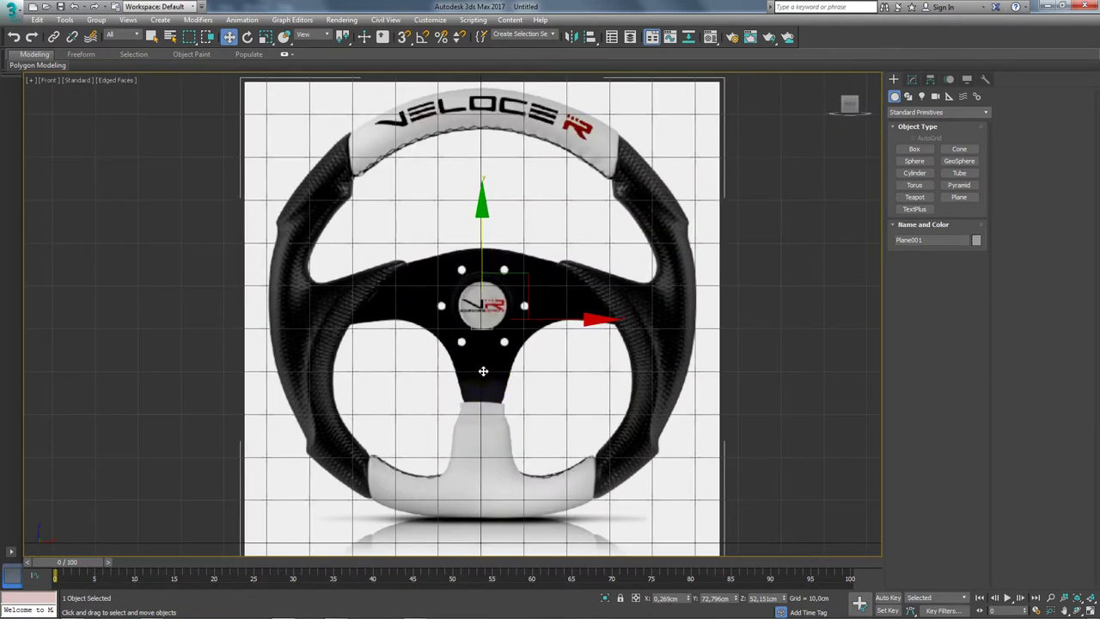
{"action": "key", "text": "g"}
{"action": "left_click", "coordinate": [370, 196]}
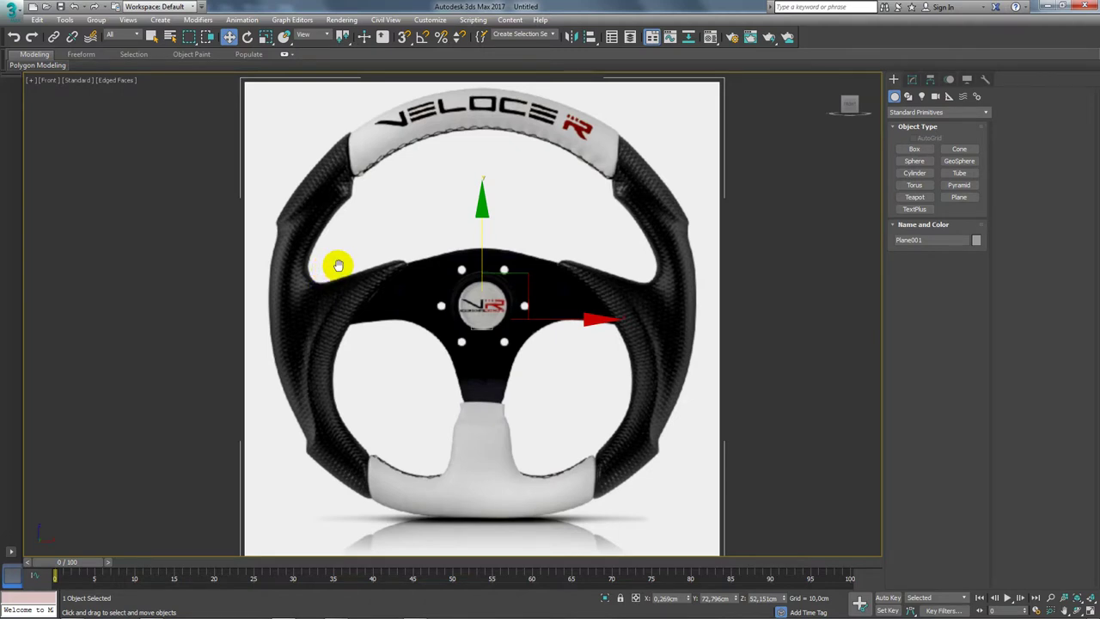
{"action": "mouse_move", "coordinate": [332, 267]}
{"action": "middle_mouse_down"}
{"action": "mouse_move", "coordinate": [418, 276]}
{"action": "mouse_move", "coordinate": [343, 225]}
{"action": "mouse_move", "coordinate": [315, 270]}
{"action": "middle_mouse_up"}
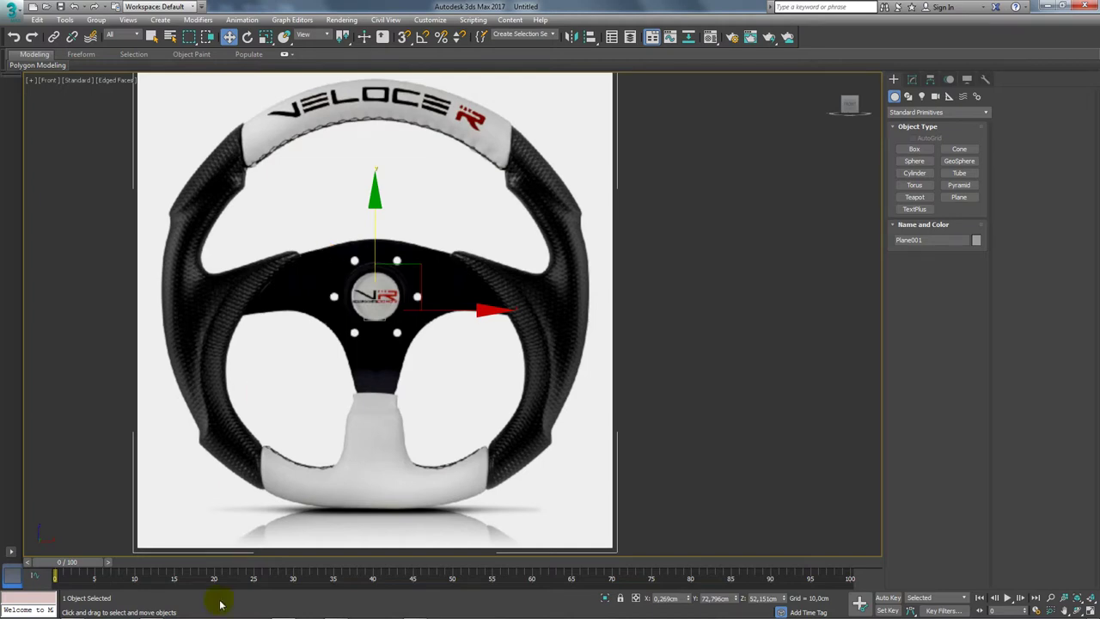
{"action": "left_click", "coordinate": [335, 611]}
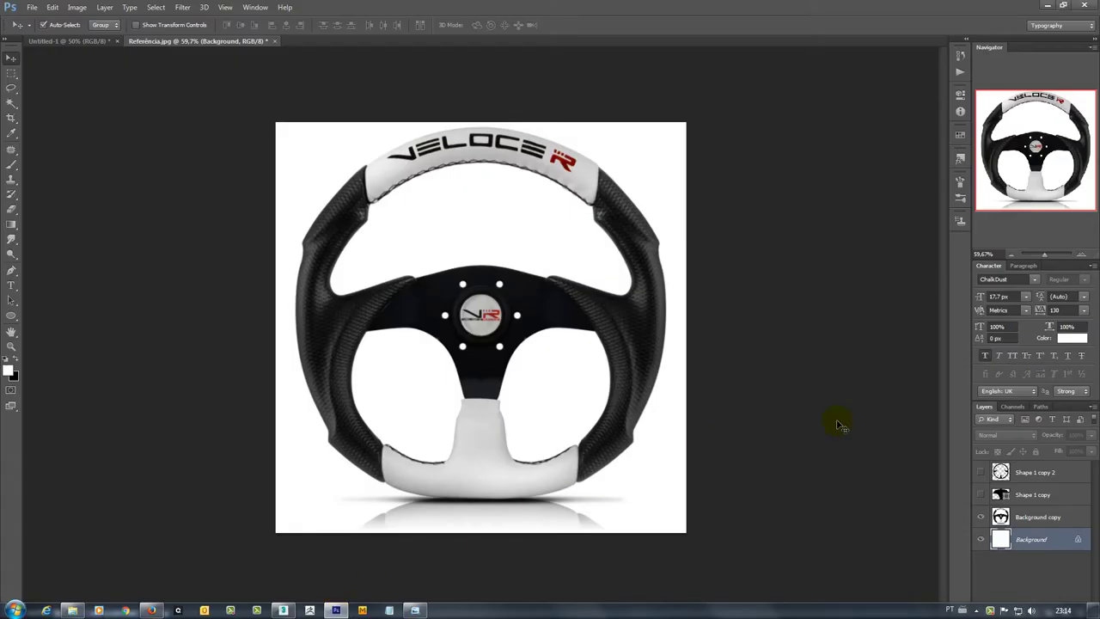
{"action": "left_click", "coordinate": [982, 496]}
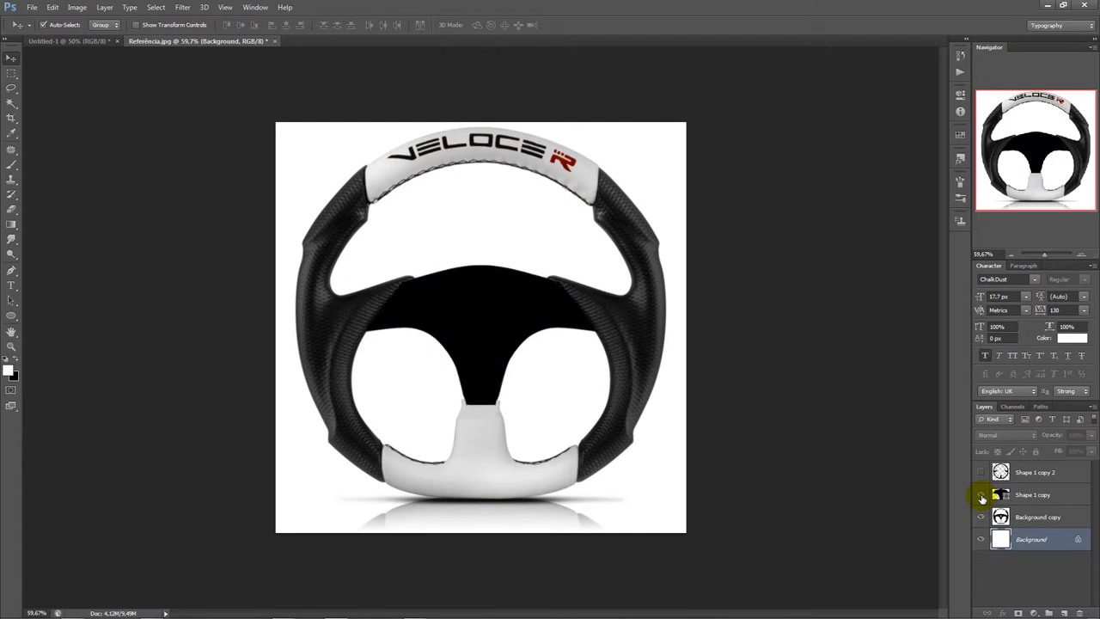
{"action": "left_click", "coordinate": [981, 497]}
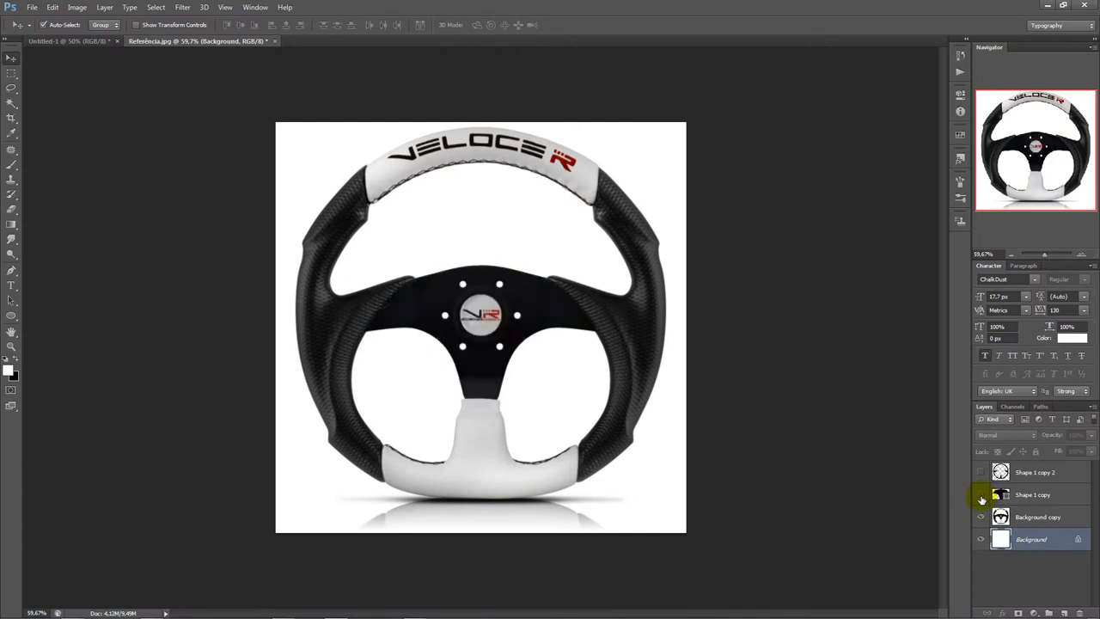
{"action": "left_click", "coordinate": [982, 497]}
{"action": "left_click", "coordinate": [982, 496]}
{"action": "left_click", "coordinate": [982, 496]}
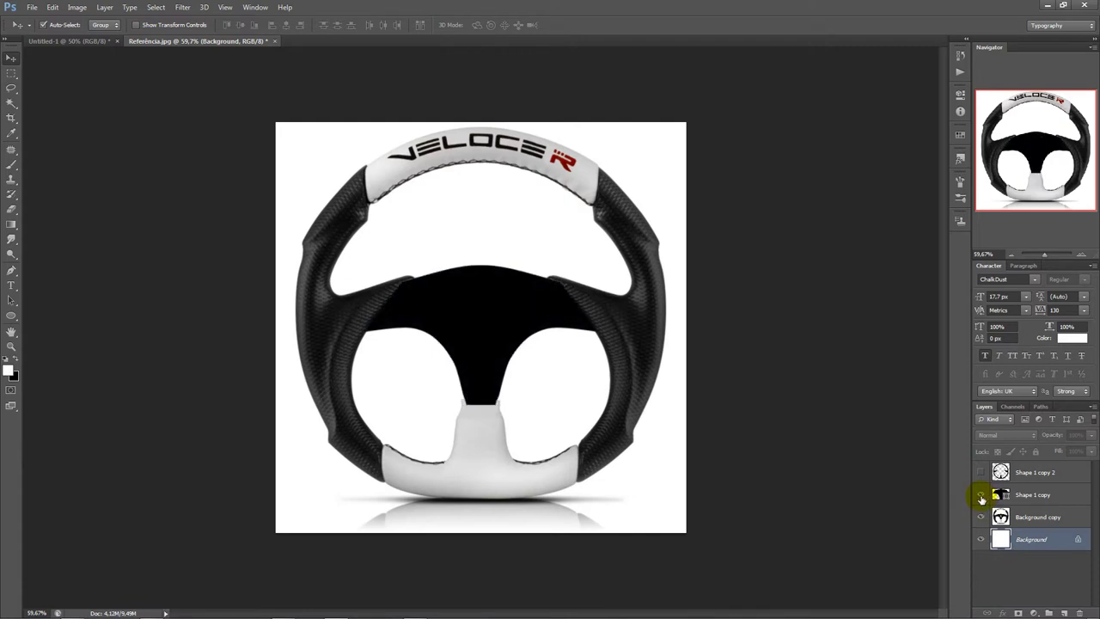
{"action": "left_click", "coordinate": [981, 497]}
{"action": "left_click", "coordinate": [982, 496]}
{"action": "left_click", "coordinate": [981, 472]}
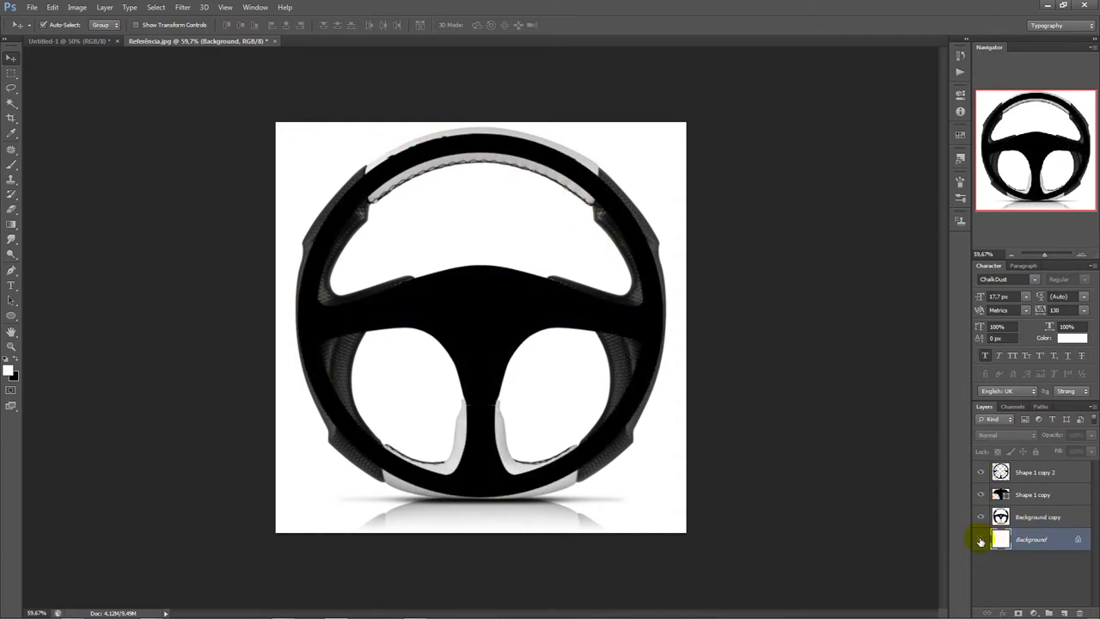
{"action": "left_click_drag", "start_coordinate": [981, 542], "coordinate": [981, 517]}
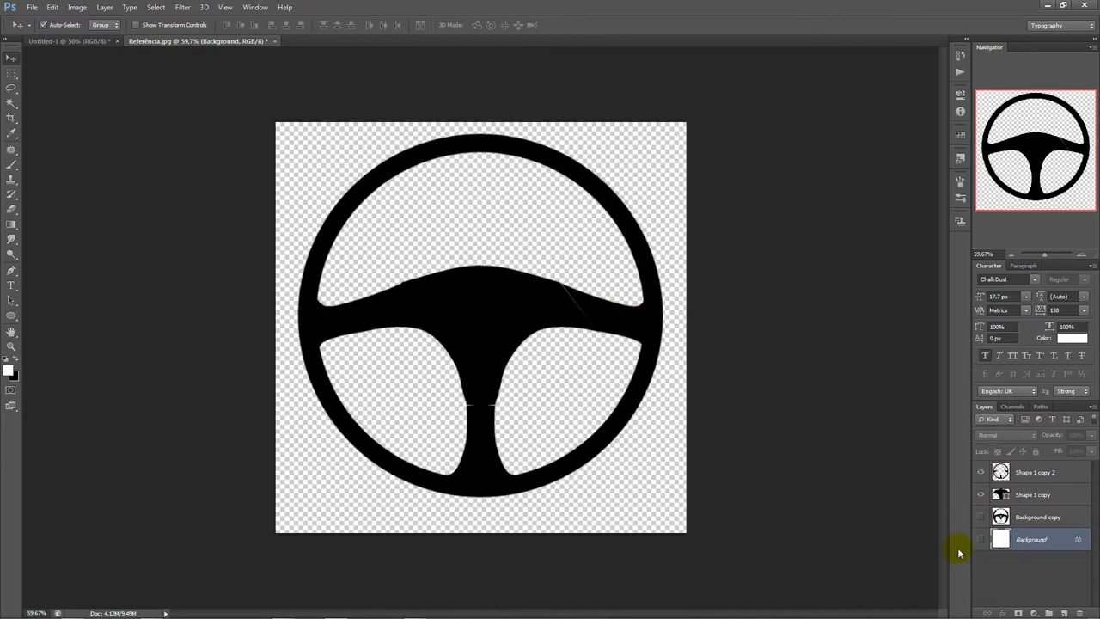
{"action": "left_click", "coordinate": [981, 539]}
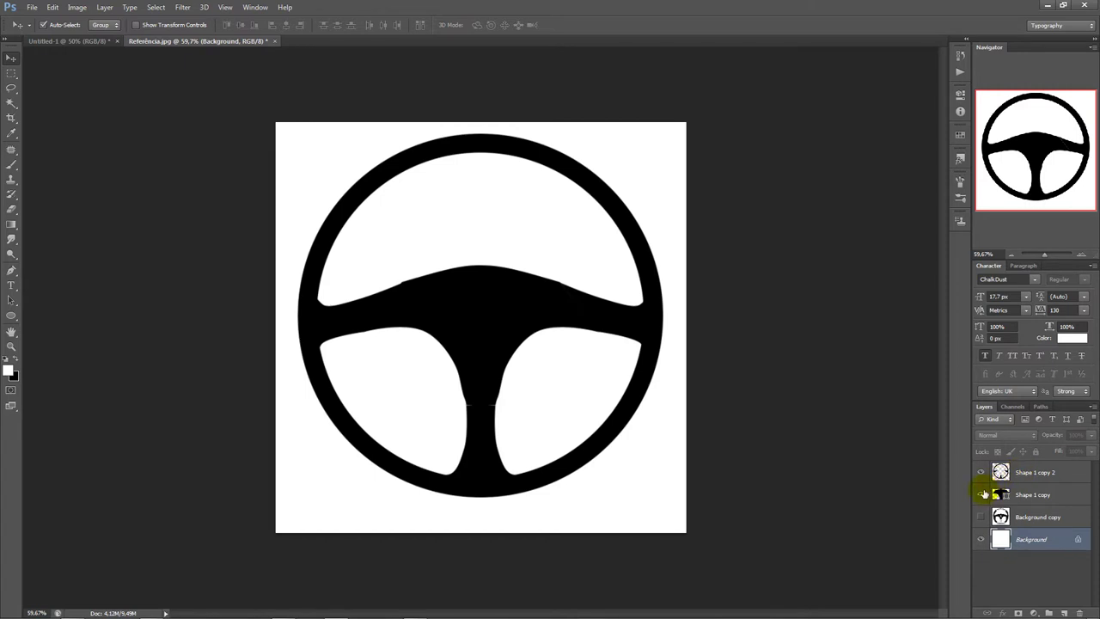
{"action": "left_click", "coordinate": [980, 517]}
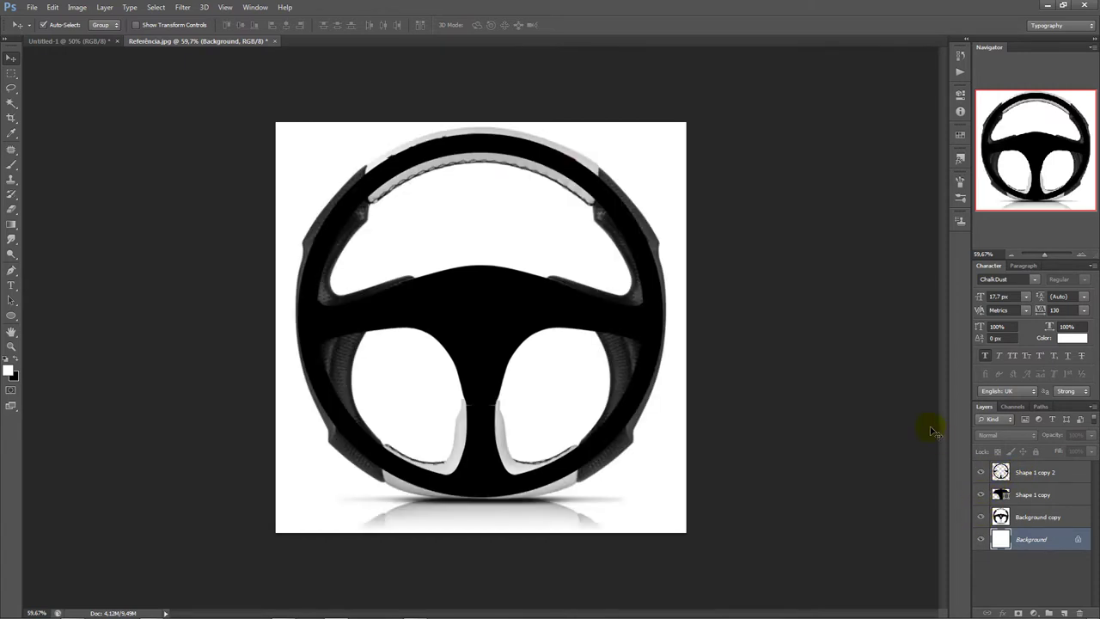
{"action": "left_click_drag", "start_coordinate": [981, 472], "coordinate": [981, 494]}
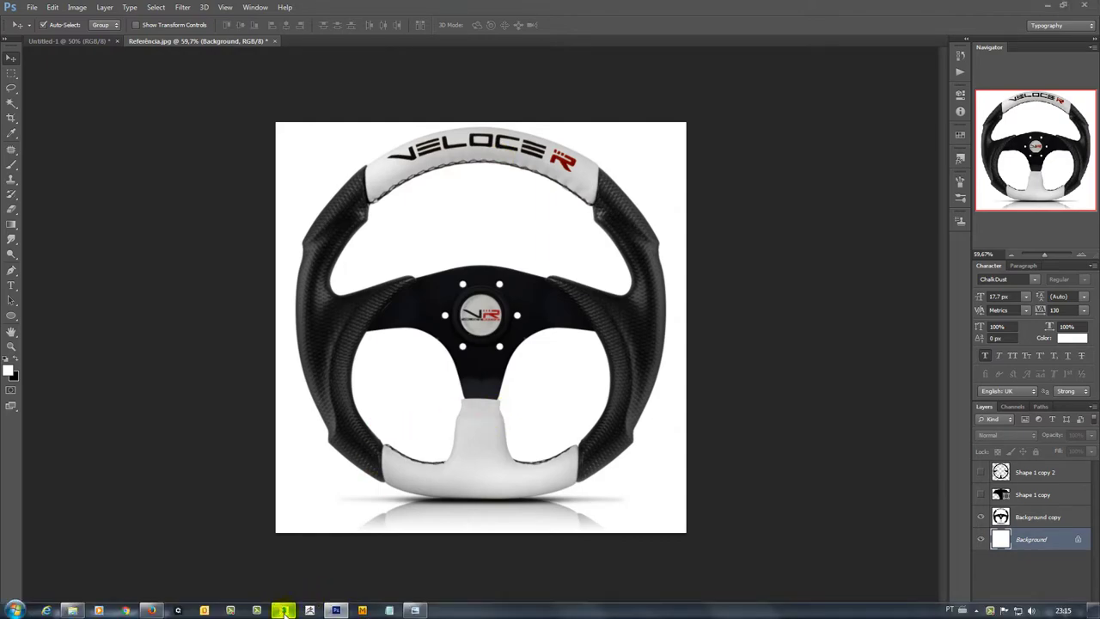
{"action": "left_click", "coordinate": [284, 612]}
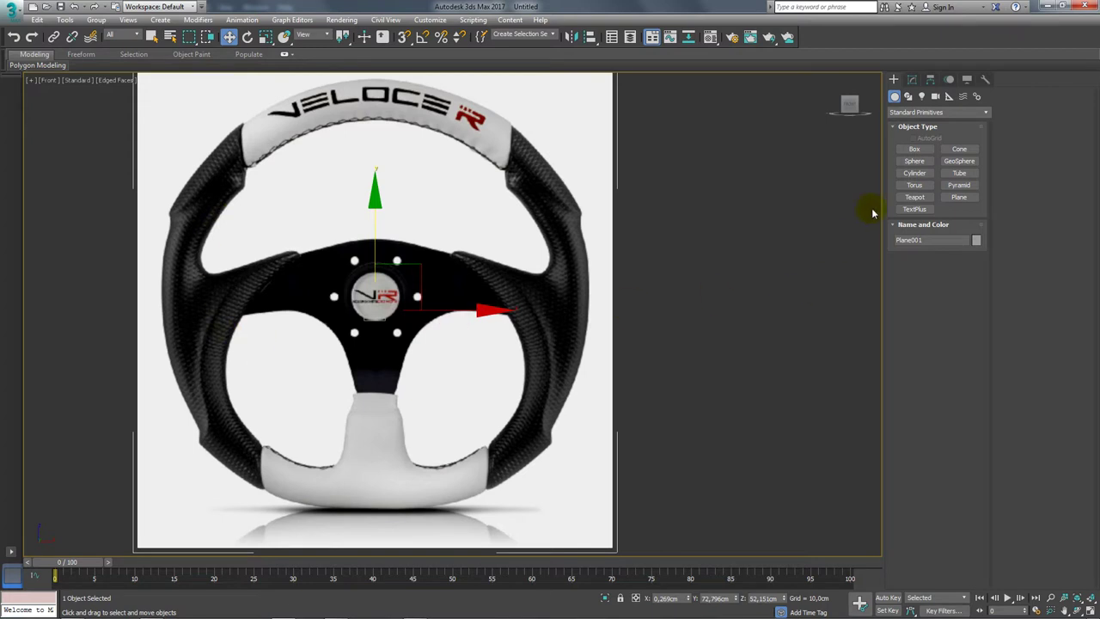
Draw a second, long narrow plane strip away from the reference
{"action": "left_click", "coordinate": [959, 197]}
{"action": "mouse_move", "coordinate": [780, 302]}
{"action": "middle_mouse_down", "text": "alt"}
{"action": "mouse_move", "coordinate": [280, 231]}
{"action": "mouse_move", "coordinate": [303, 309]}
{"action": "middle_mouse_up", "text": "alt"}
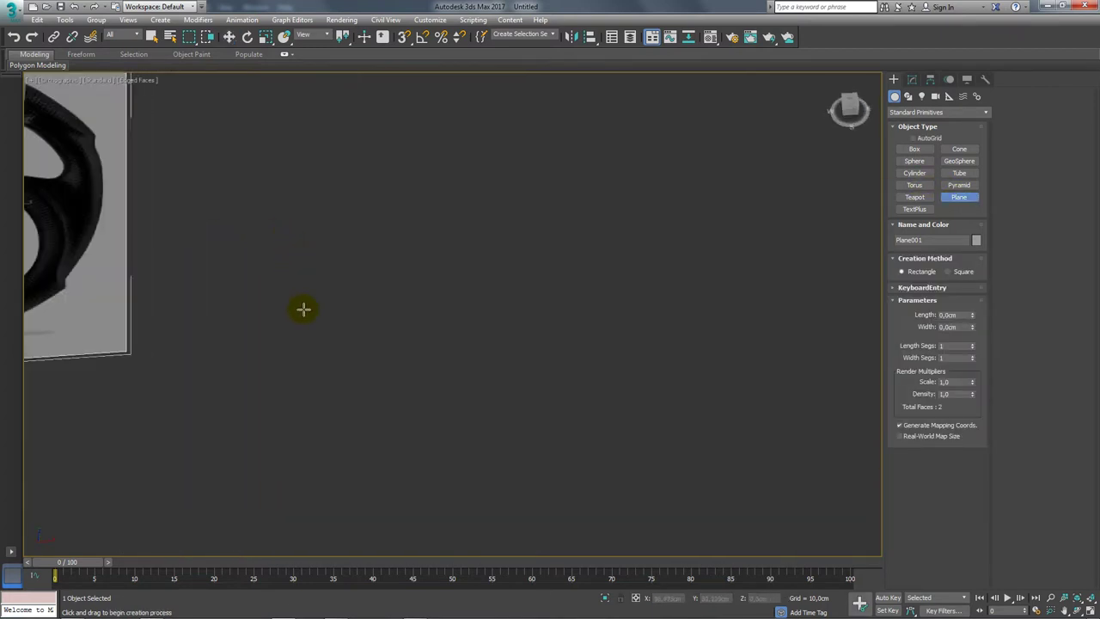
{"action": "left_click_drag", "start_coordinate": [336, 298], "coordinate": [452, 516]}
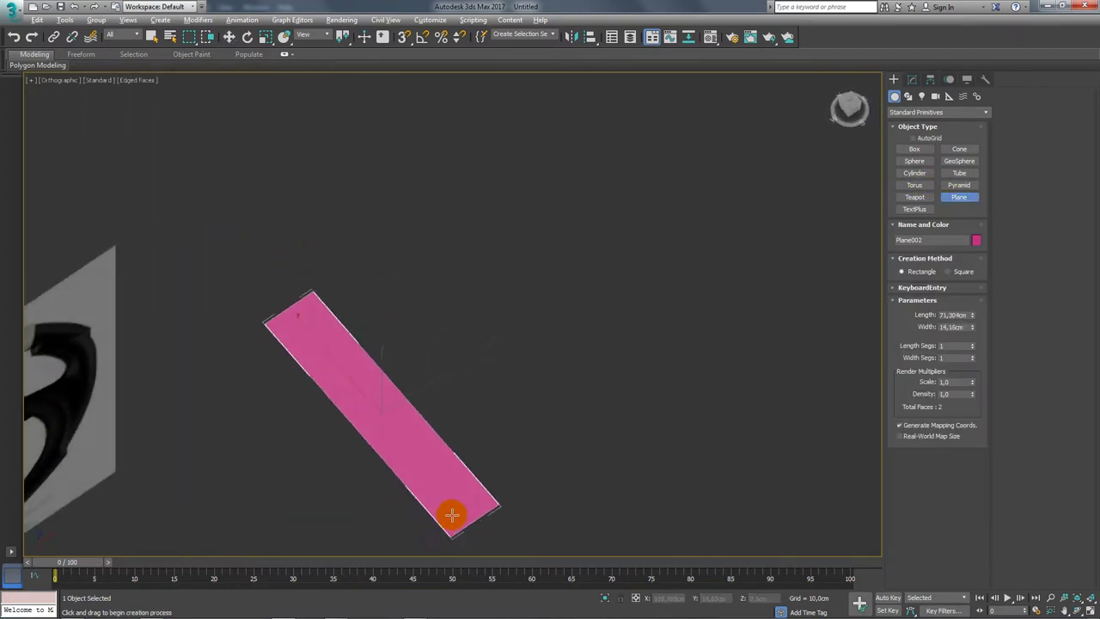
{"action": "mouse_move", "coordinate": [452, 516]}
{"action": "middle_mouse_down", "text": "alt"}
{"action": "mouse_move", "coordinate": [491, 427]}
{"action": "mouse_move", "coordinate": [444, 342]}
{"action": "middle_mouse_up", "text": "alt"}
Convert the pink Plane002 strip to an Editable Poly
{"action": "key", "text": "w"}
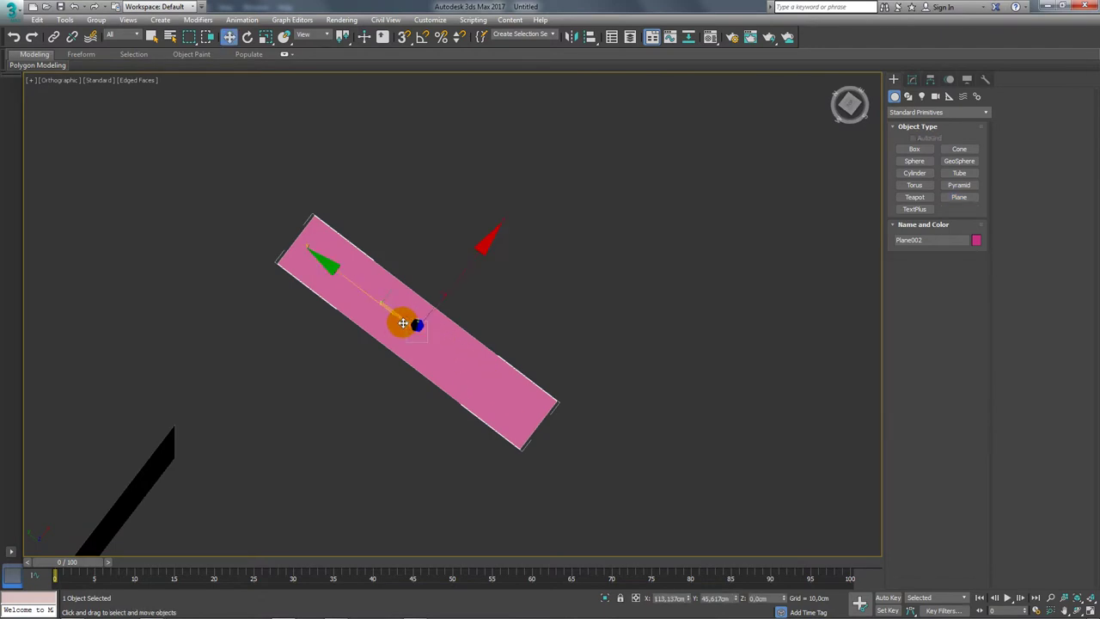
{"action": "right_click", "coordinate": [399, 317]}
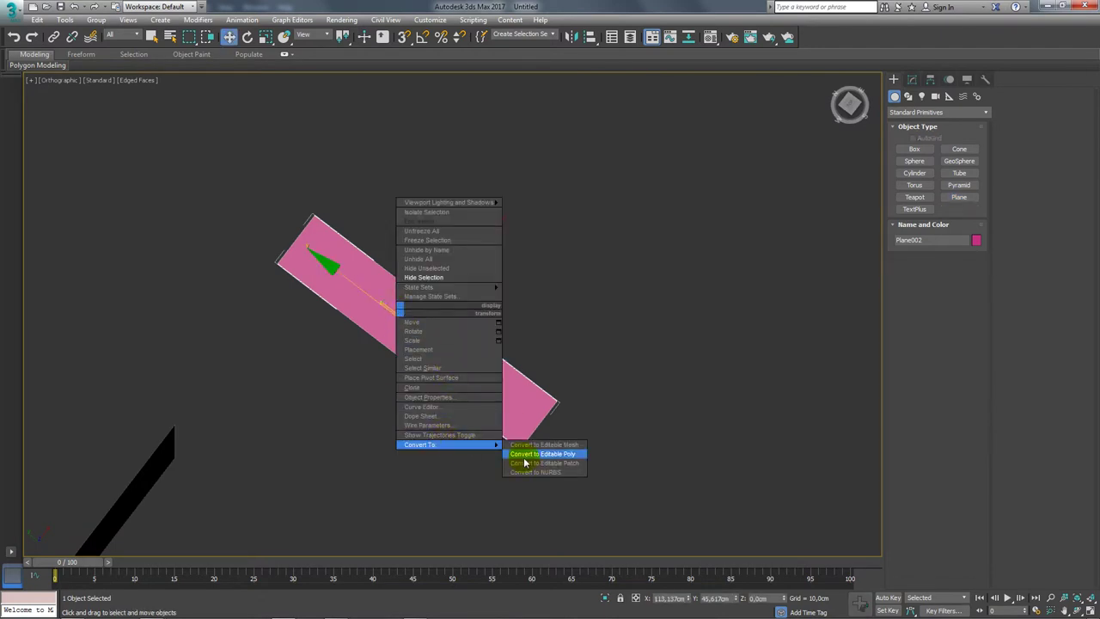
{"action": "left_click", "coordinate": [524, 451]}
{"action": "middle_click_drag", "start_coordinate": [550, 382], "coordinate": [602, 387], "text": "alt"}
Connect the strip's end edges with a middle edge and scale it outward to point the ends
{"action": "left_click", "coordinate": [922, 409]}
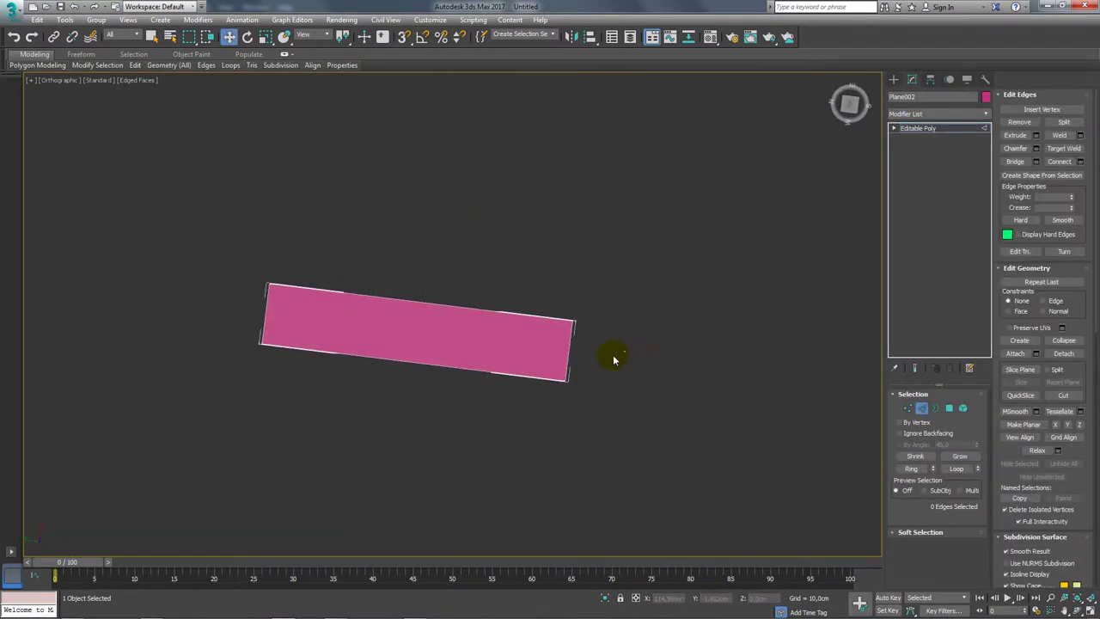
{"action": "left_click", "coordinate": [574, 353]}
{"action": "left_click", "coordinate": [262, 331]}
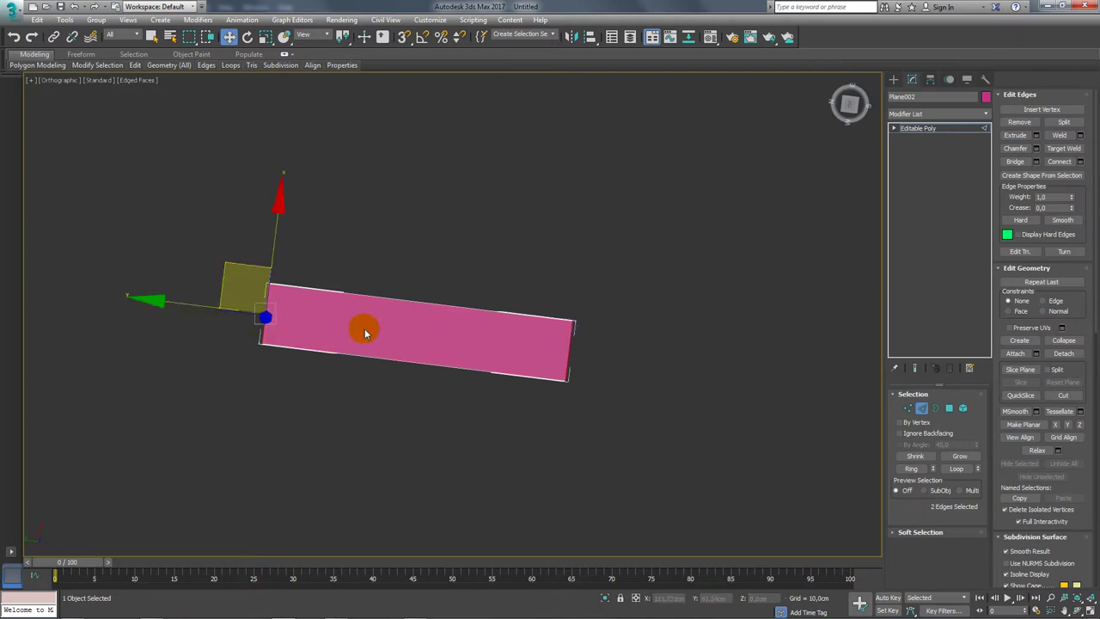
{"action": "left_click", "coordinate": [1060, 162]}
{"action": "key", "text": "r"}
{"action": "left_click_drag", "start_coordinate": [364, 349], "coordinate": [283, 344]}
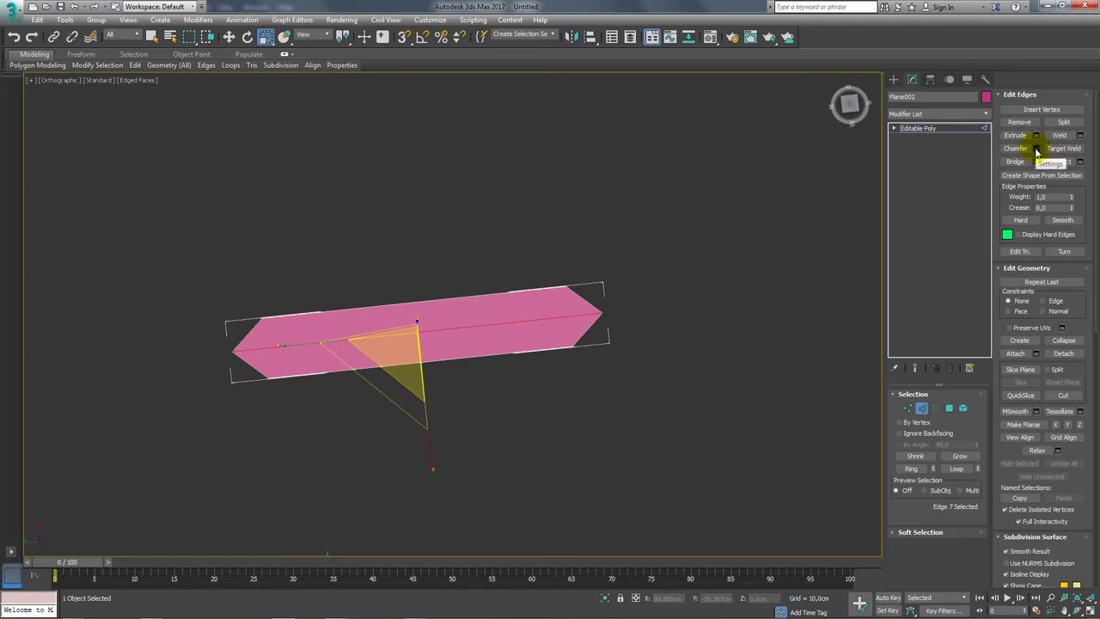
{"action": "left_click_drag", "start_coordinate": [310, 334], "coordinate": [288, 339]}
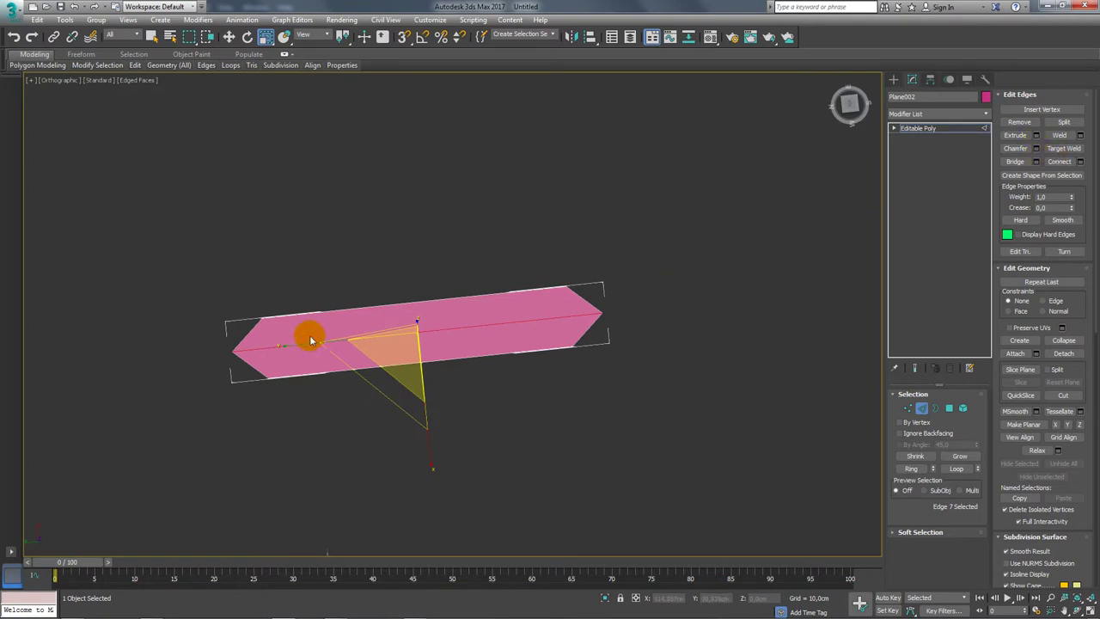
Chamfer the middle edge by 10,492 cm with 2 segments, then select all polygons
{"action": "left_click", "coordinate": [1038, 149]}
{"action": "left_click_drag", "start_coordinate": [467, 320], "coordinate": [466, 311]}
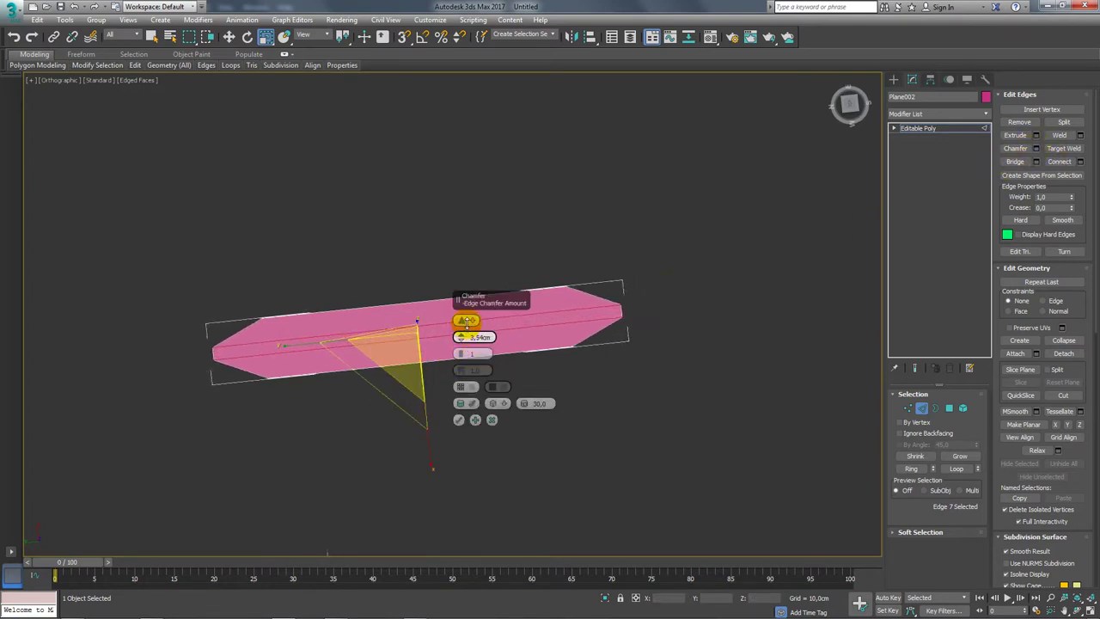
{"action": "left_click_drag", "start_coordinate": [461, 353], "coordinate": [461, 326]}
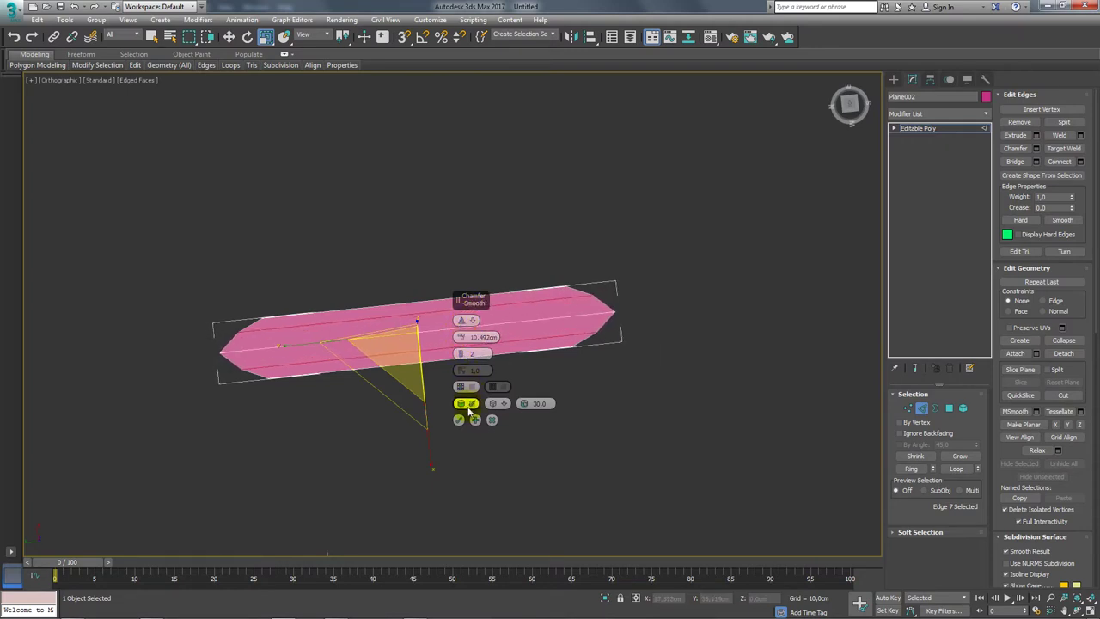
{"action": "left_click", "coordinate": [460, 420]}
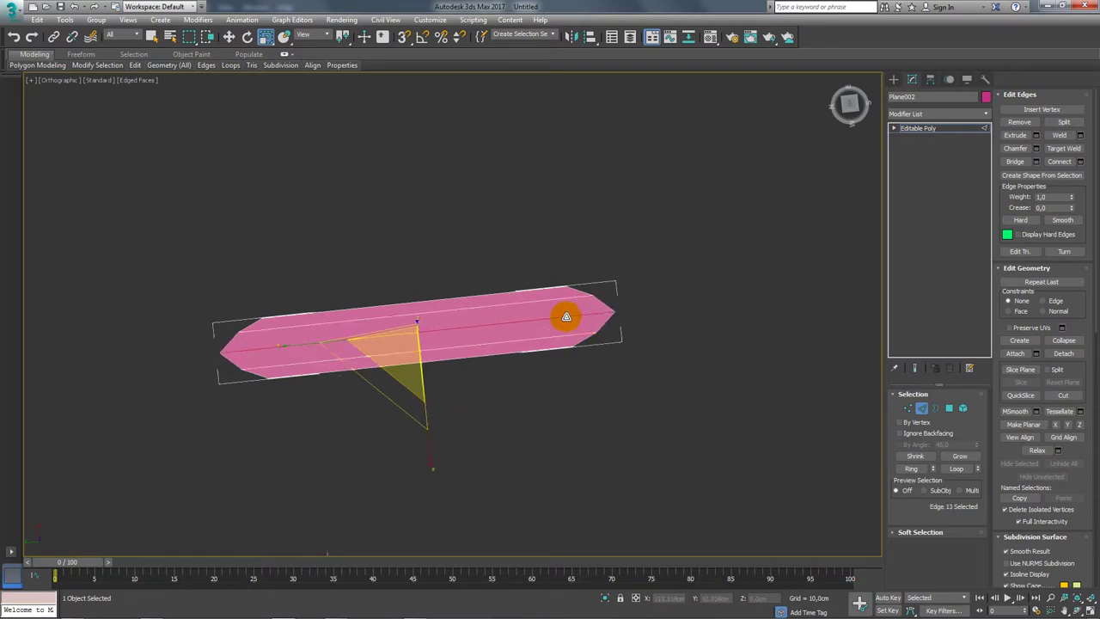
{"action": "left_click", "coordinate": [290, 347]}
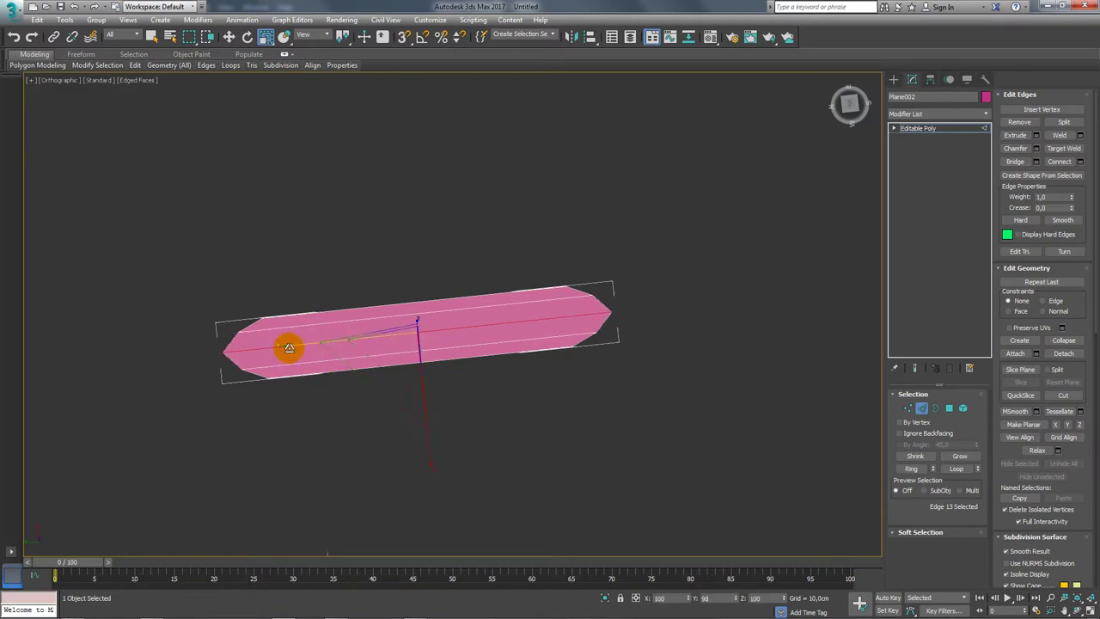
{"action": "left_click", "coordinate": [952, 409]}
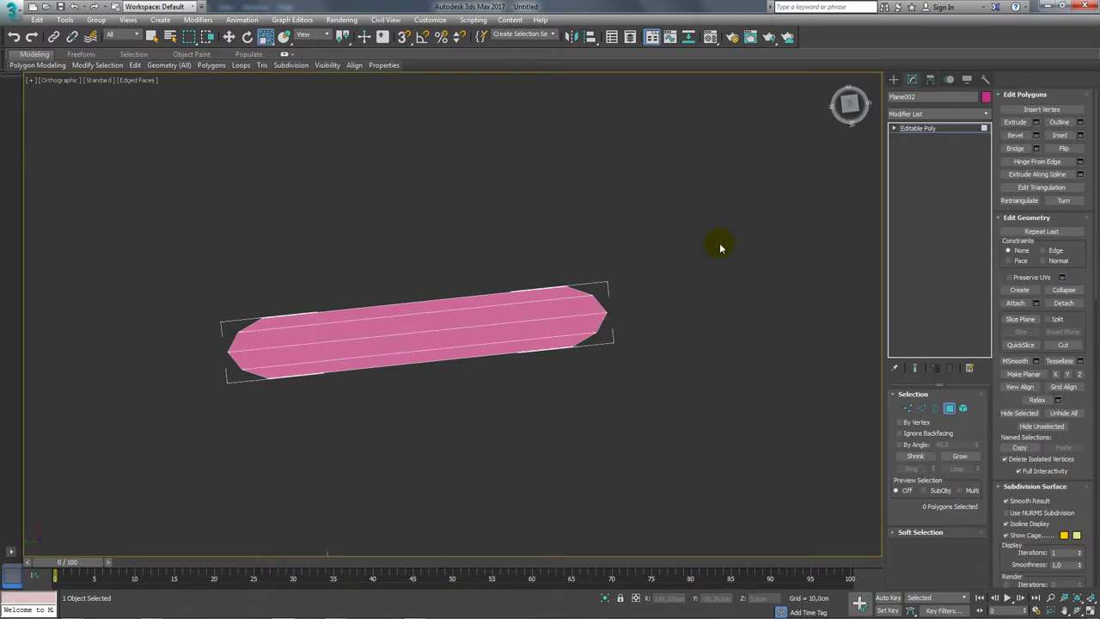
{"action": "key", "text": "ctrl+a"}
{"action": "mouse_move", "coordinate": [719, 243]}
{"action": "middle_mouse_down", "text": "alt"}
{"action": "mouse_move", "coordinate": [556, 369]}
{"action": "mouse_move", "coordinate": [650, 350]}
{"action": "middle_mouse_up", "text": "alt"}
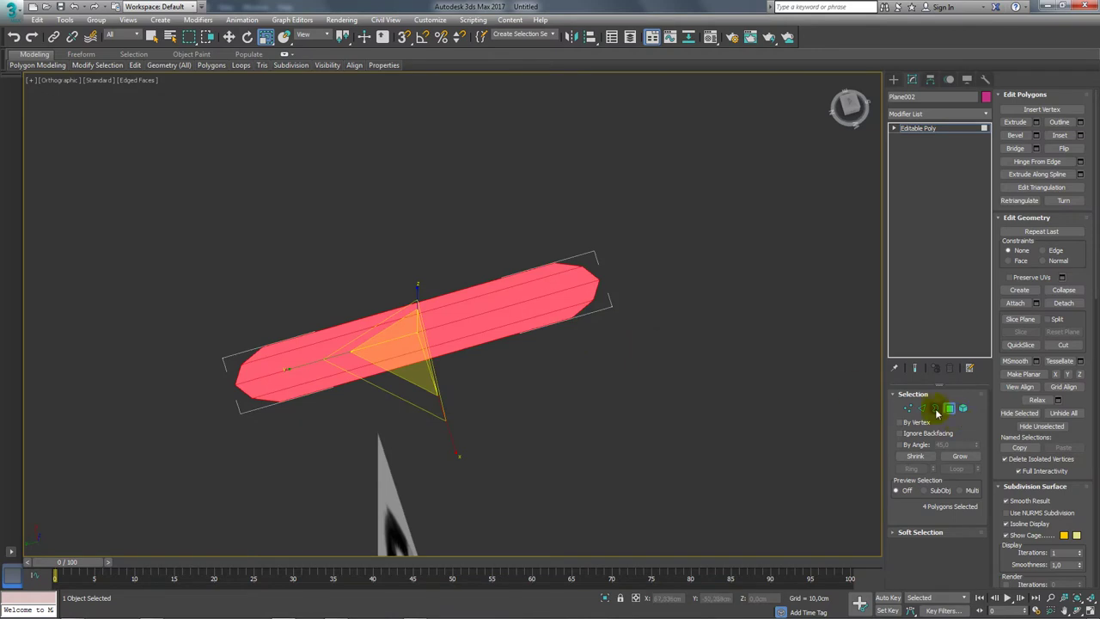
Remove the strip's two lengthwise edges
{"action": "left_click", "coordinate": [935, 409]}
{"action": "left_click", "coordinate": [488, 302]}
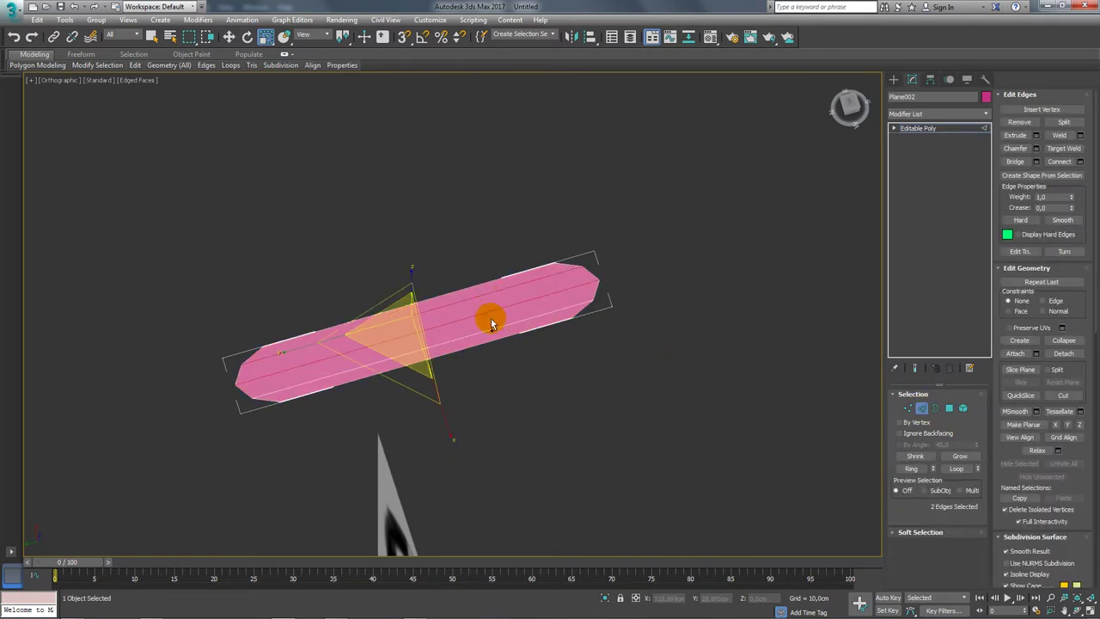
{"action": "left_click", "coordinate": [1020, 122]}
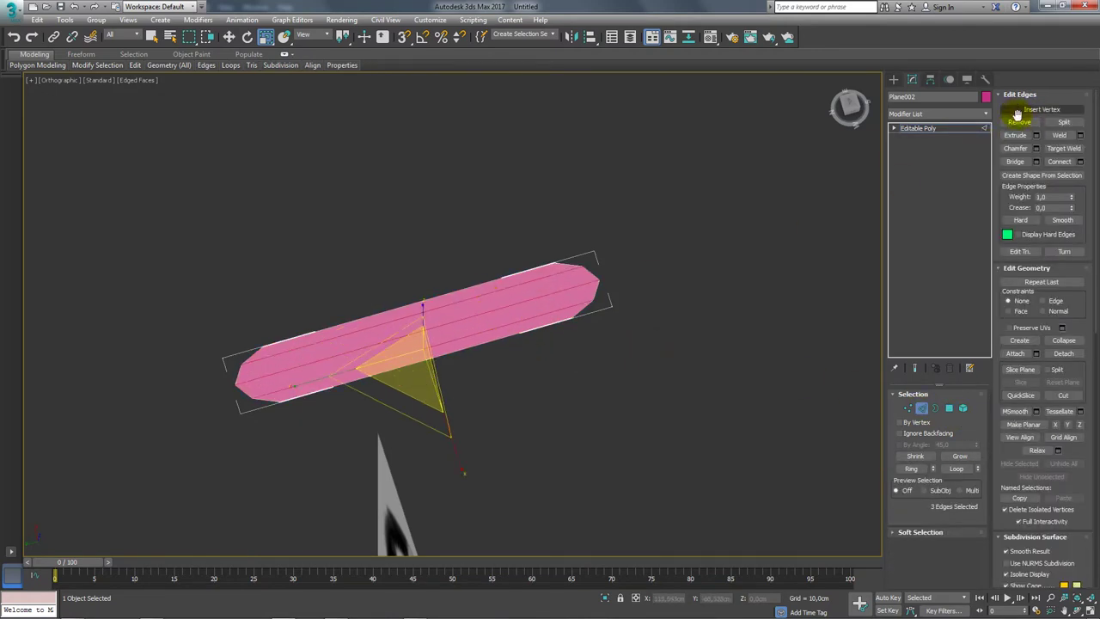
Inset the strip's face by 2.337 cm and lift the inner face slightly on Z
{"action": "left_click", "coordinate": [949, 407]}
{"action": "left_click", "coordinate": [1081, 135]}
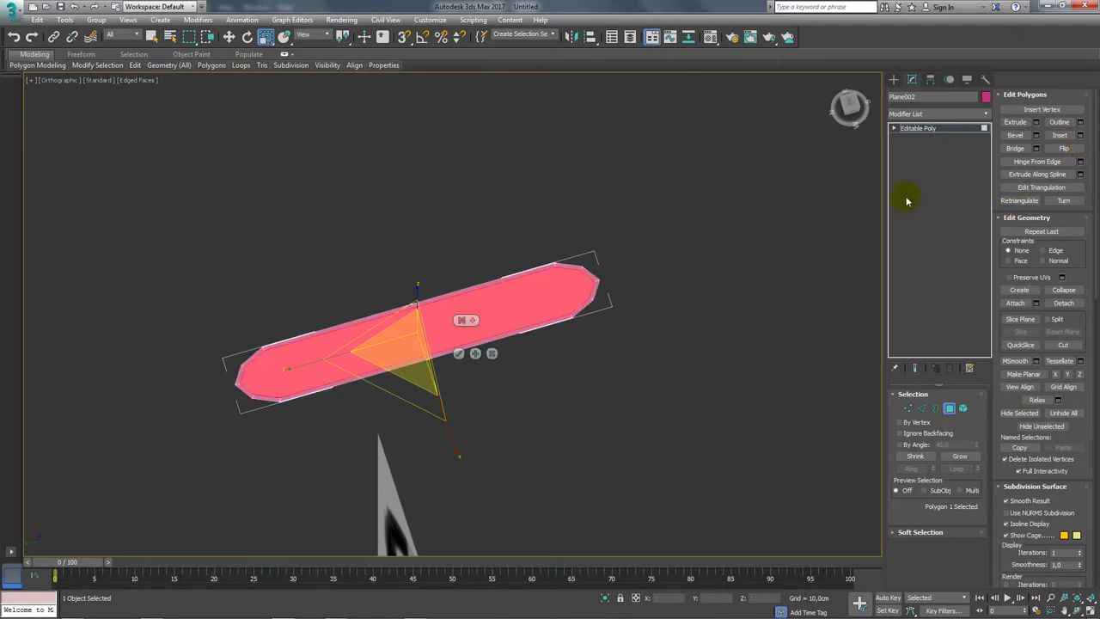
{"action": "left_click_drag", "start_coordinate": [461, 337], "coordinate": [460, 334]}
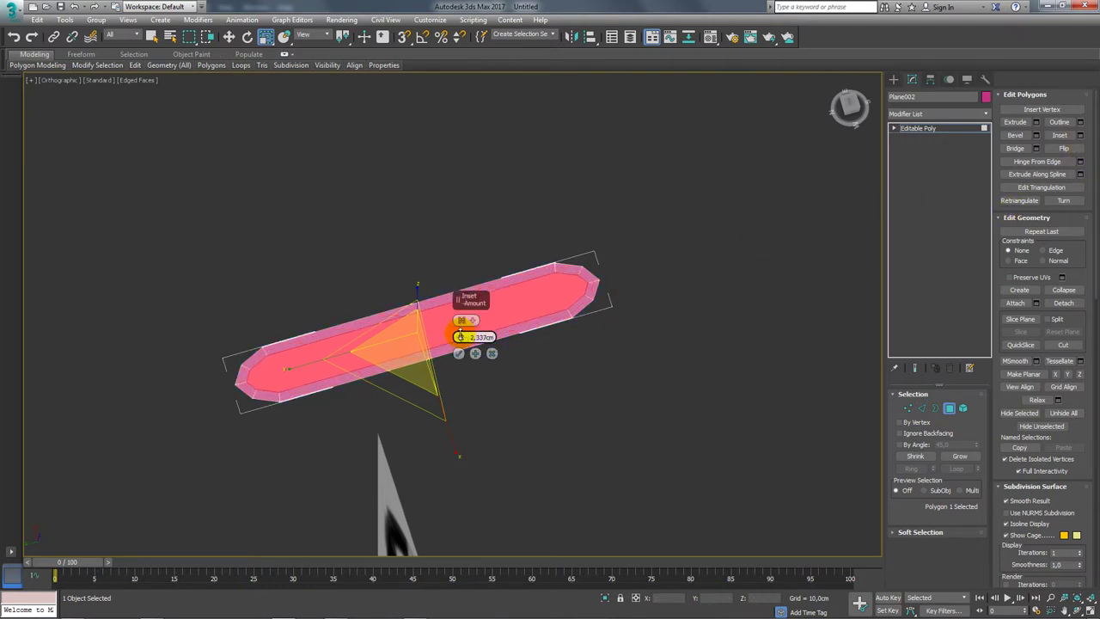
{"action": "middle_click_drag", "start_coordinate": [486, 361], "coordinate": [462, 300], "text": "alt"}
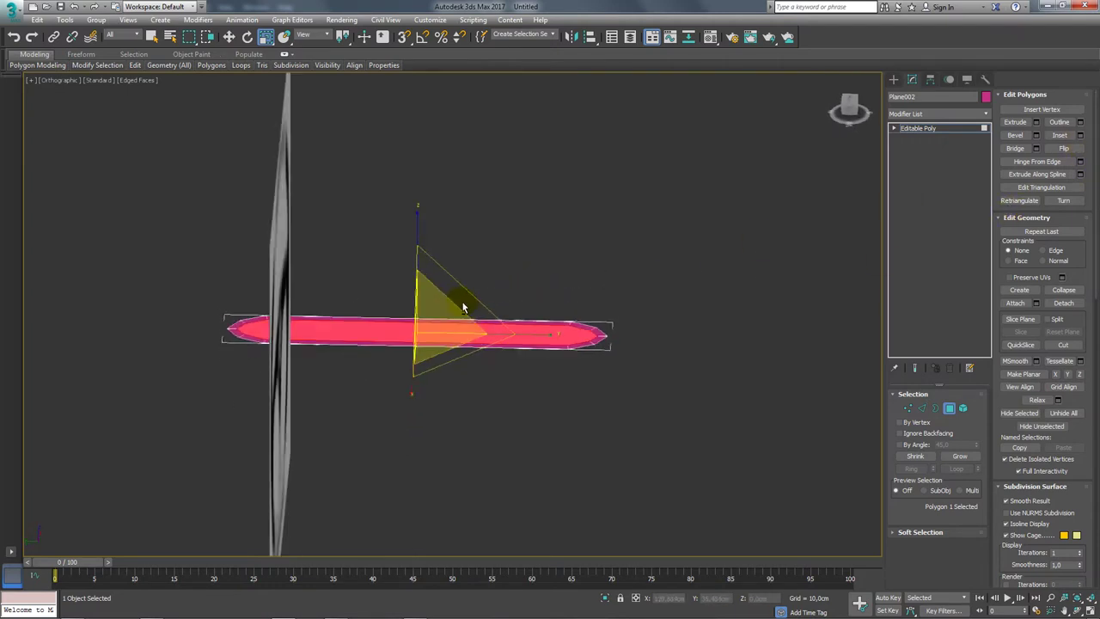
{"action": "key", "text": "w"}
{"action": "left_click_drag", "start_coordinate": [418, 266], "coordinate": [418, 262]}
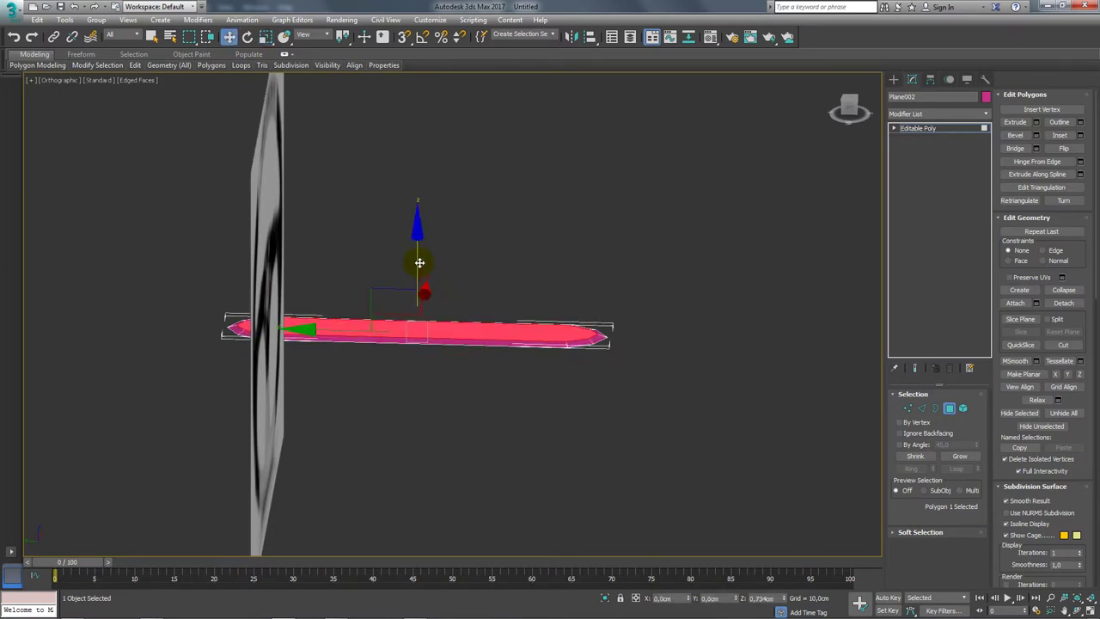
{"action": "left_click", "coordinate": [850, 100]}
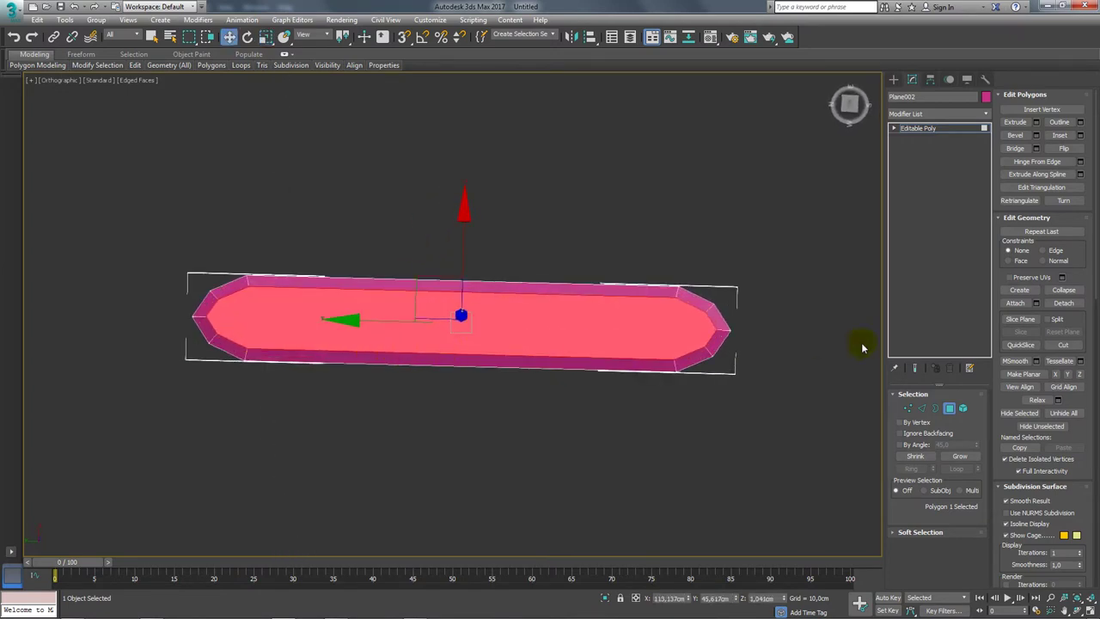
Select the pair of vertices at the strip's left tip
{"action": "left_click", "coordinate": [912, 409]}
{"action": "scroll", "coordinate": [318, 312], "scroll_direction": "up", "scroll_amount": 2}
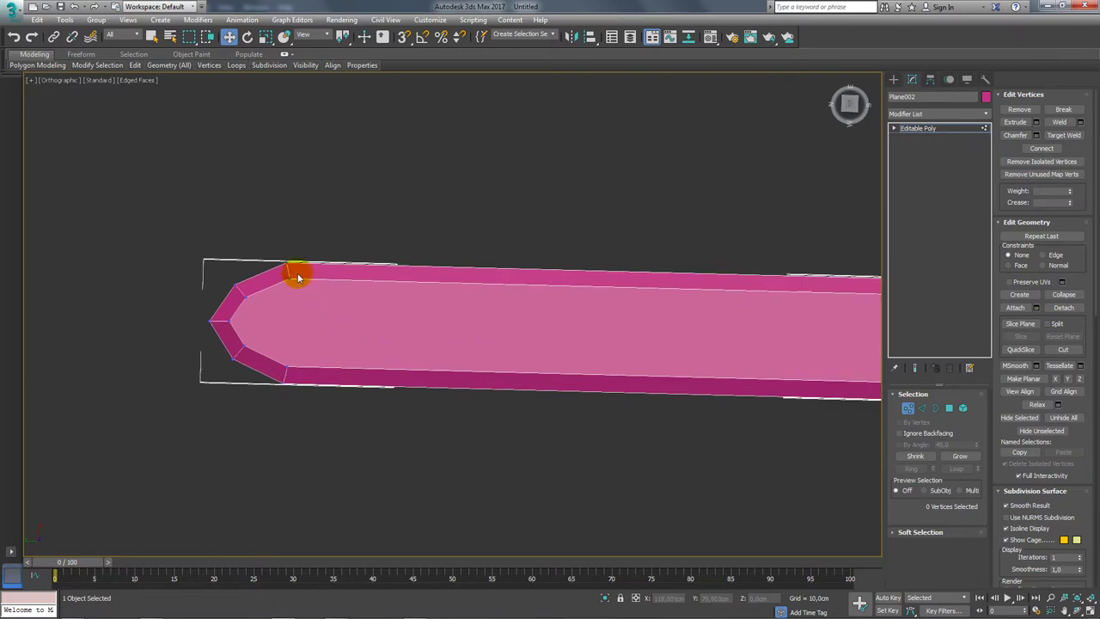
{"action": "left_click_drag", "start_coordinate": [279, 378], "coordinate": [296, 258]}
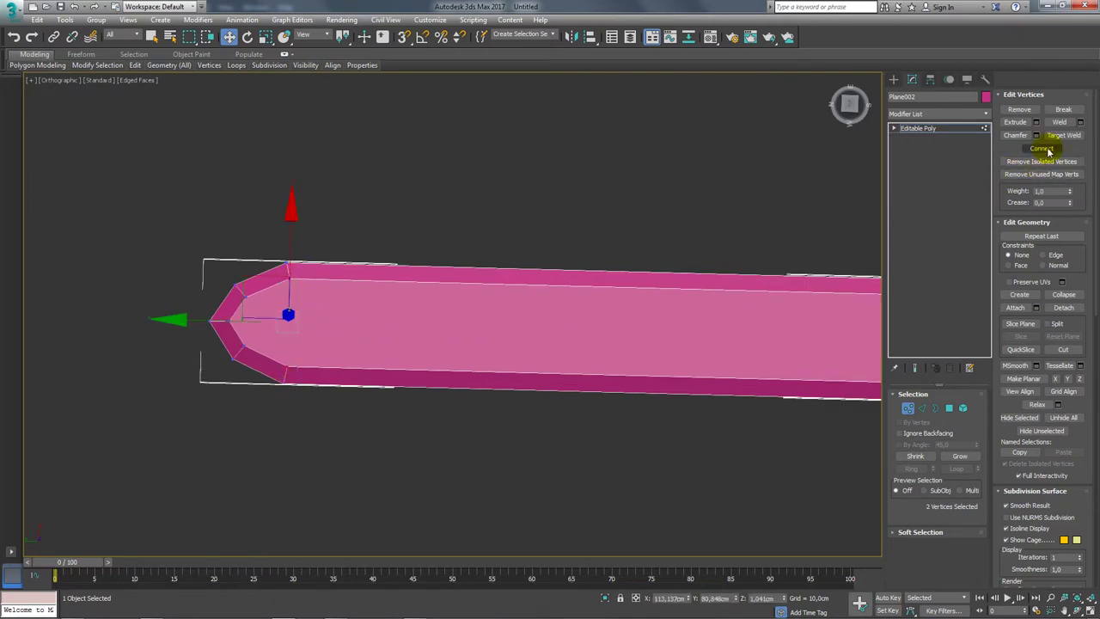
{"action": "middle_click_drag", "start_coordinate": [269, 335], "coordinate": [305, 348]}
{"action": "left_click", "coordinate": [296, 307]}
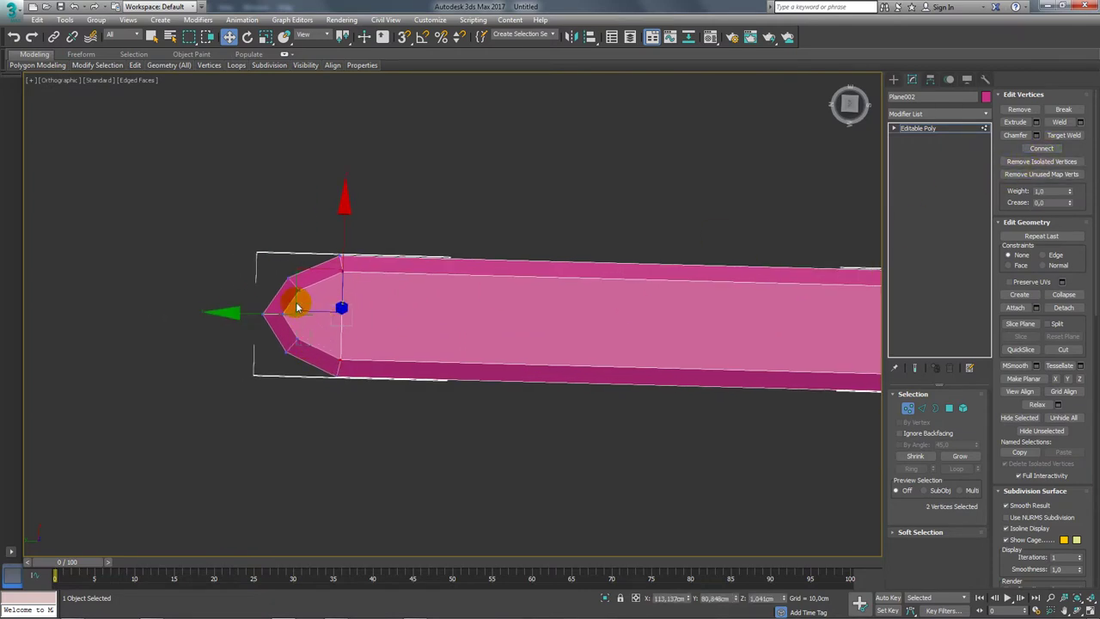
{"action": "scroll", "coordinate": [590, 290], "scroll_direction": "down", "scroll_amount": 3}
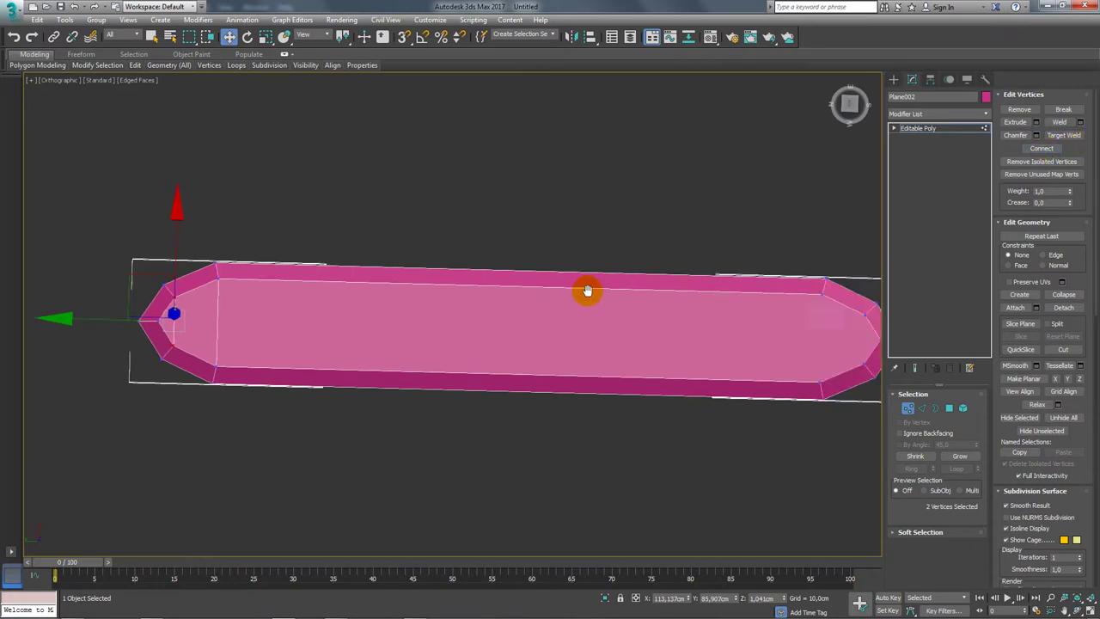
{"action": "scroll", "coordinate": [642, 322], "scroll_direction": "down", "scroll_amount": 1}
{"action": "scroll", "coordinate": [642, 322], "scroll_direction": "up", "scroll_amount": 5}
Connect the right-tip vertex pairs to add new cross edges
{"action": "left_click_drag", "start_coordinate": [722, 241], "coordinate": [690, 334]}
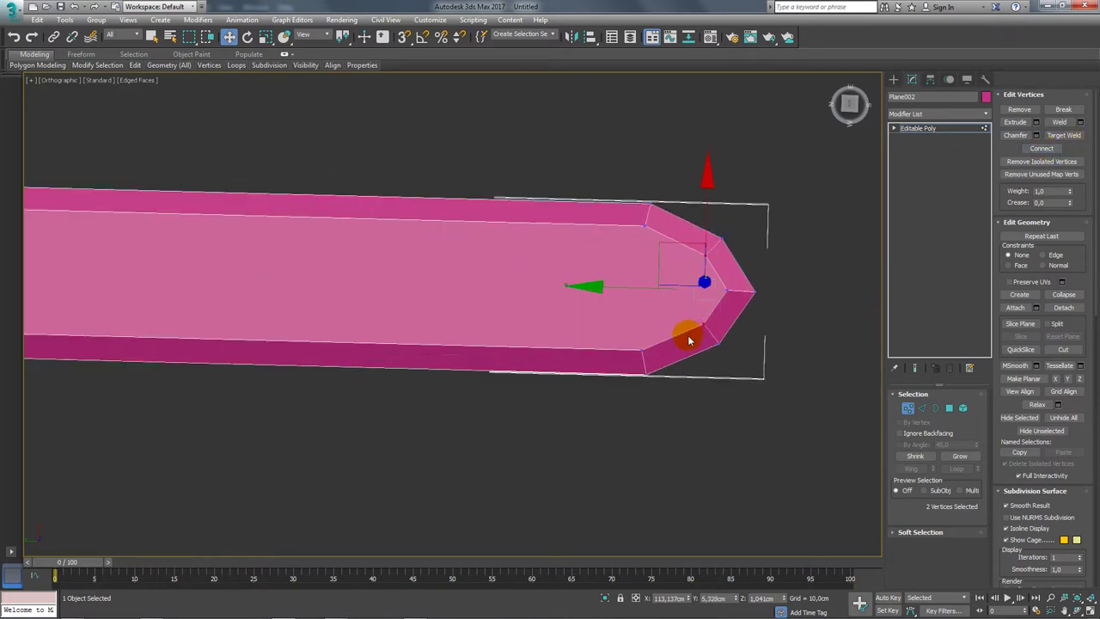
{"action": "left_click_drag", "start_coordinate": [622, 221], "coordinate": [653, 232], "text": "ctrl"}
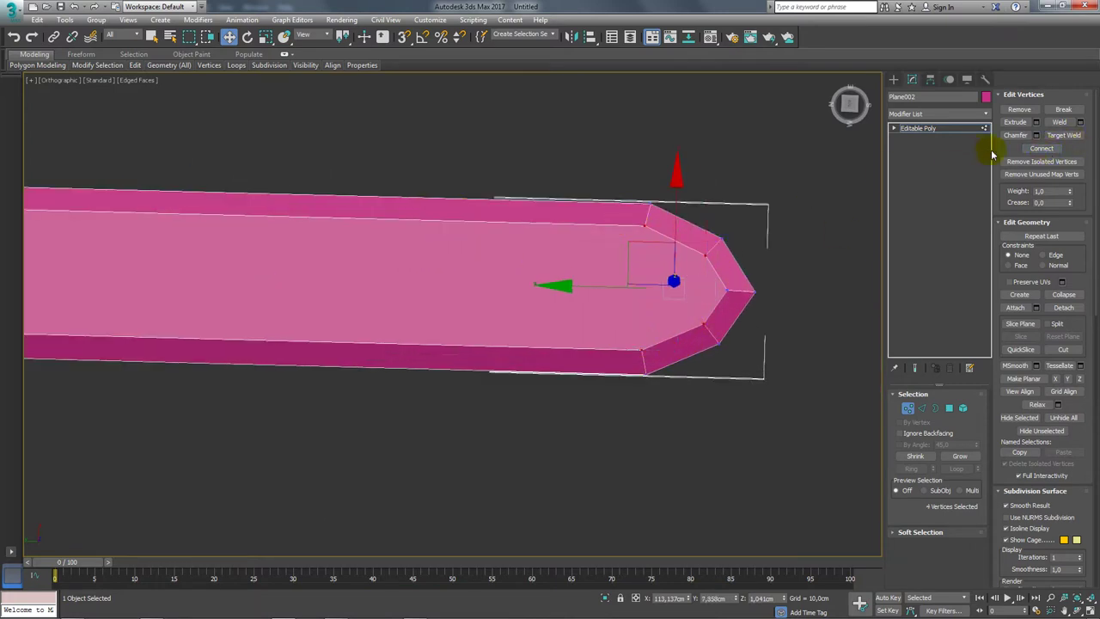
{"action": "left_click", "coordinate": [1041, 149]}
{"action": "scroll", "coordinate": [688, 290], "scroll_direction": "down", "scroll_amount": 3}
{"action": "scroll", "coordinate": [687, 290], "scroll_direction": "up", "scroll_amount": 3}
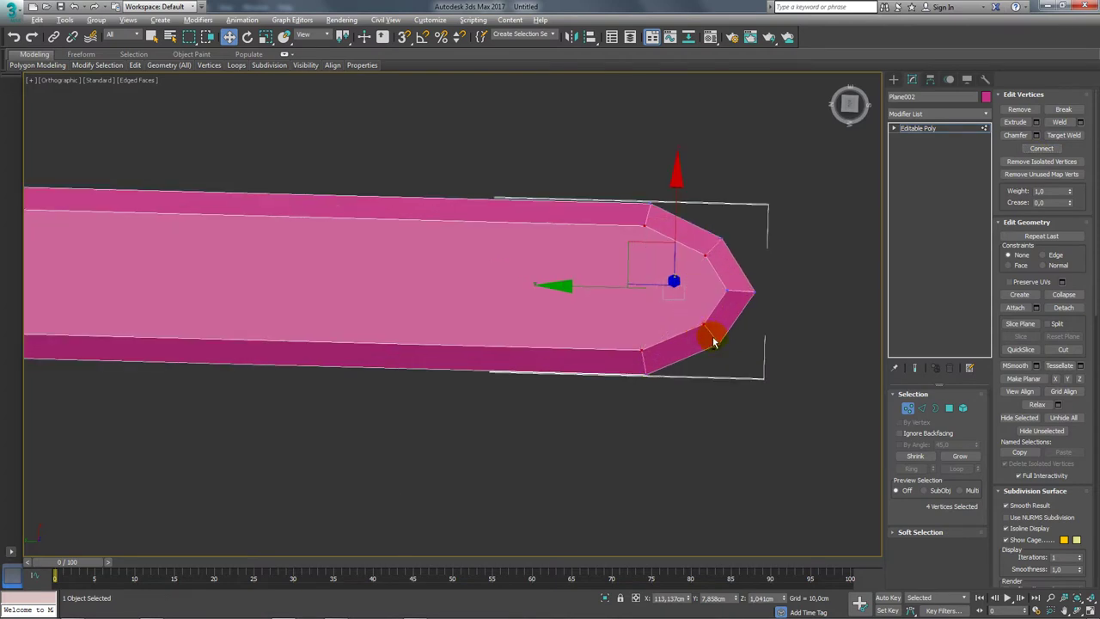
{"action": "mouse_move", "coordinate": [713, 342]}
{"action": "left_mouse_down", "text": "alt"}
{"action": "mouse_move", "coordinate": [737, 245]}
{"action": "mouse_move", "coordinate": [700, 338]}
{"action": "left_mouse_up", "text": "alt"}
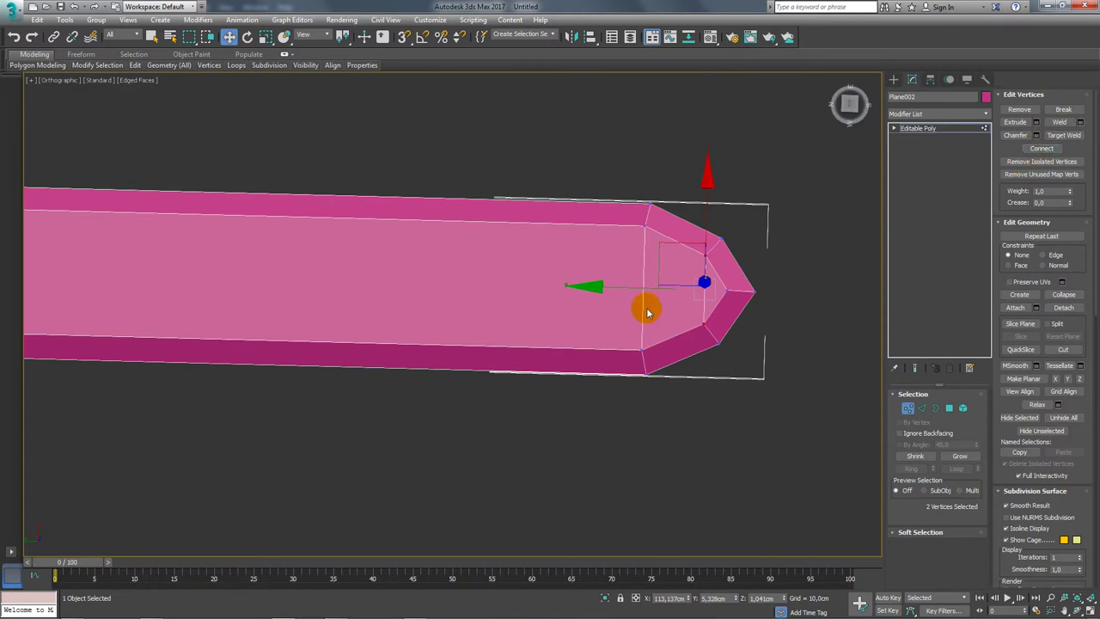
{"action": "scroll", "coordinate": [648, 312], "scroll_direction": "down", "scroll_amount": 5}
{"action": "left_click", "coordinate": [922, 407]}
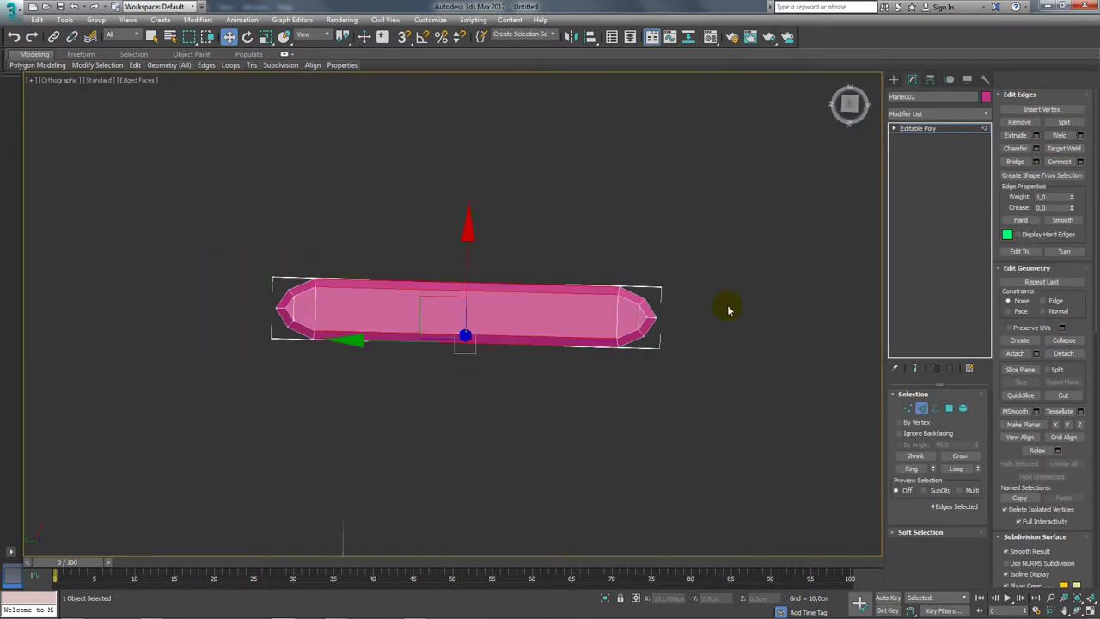
Add evenly spaced cross edges, then connect the edge ring into one lengthwise centre edge
{"action": "left_click", "coordinate": [1081, 161]}
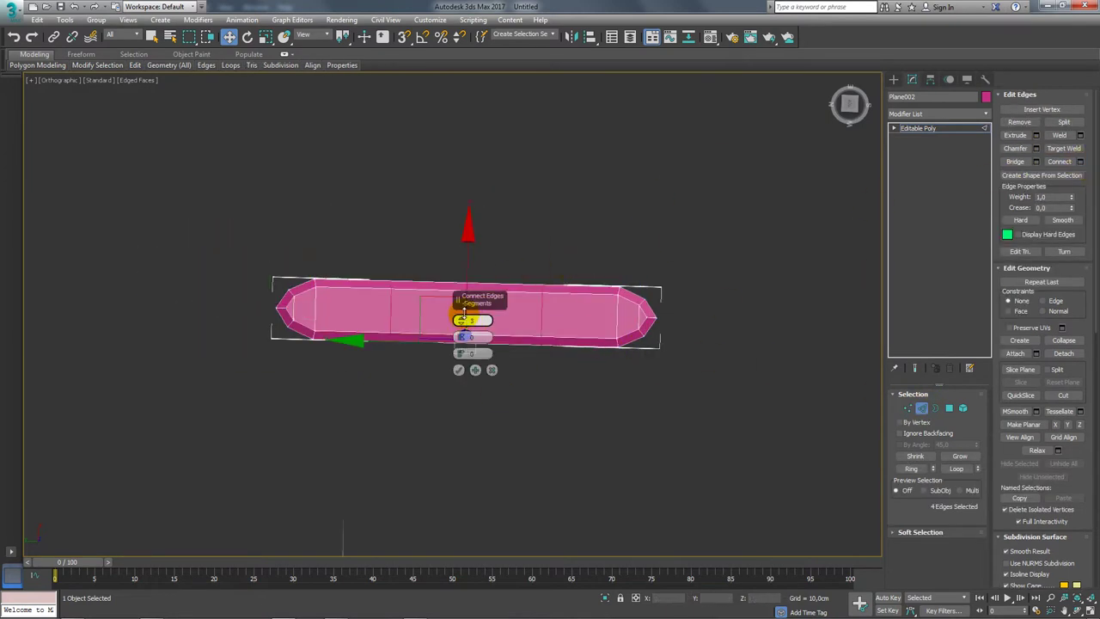
{"action": "left_click", "coordinate": [459, 369]}
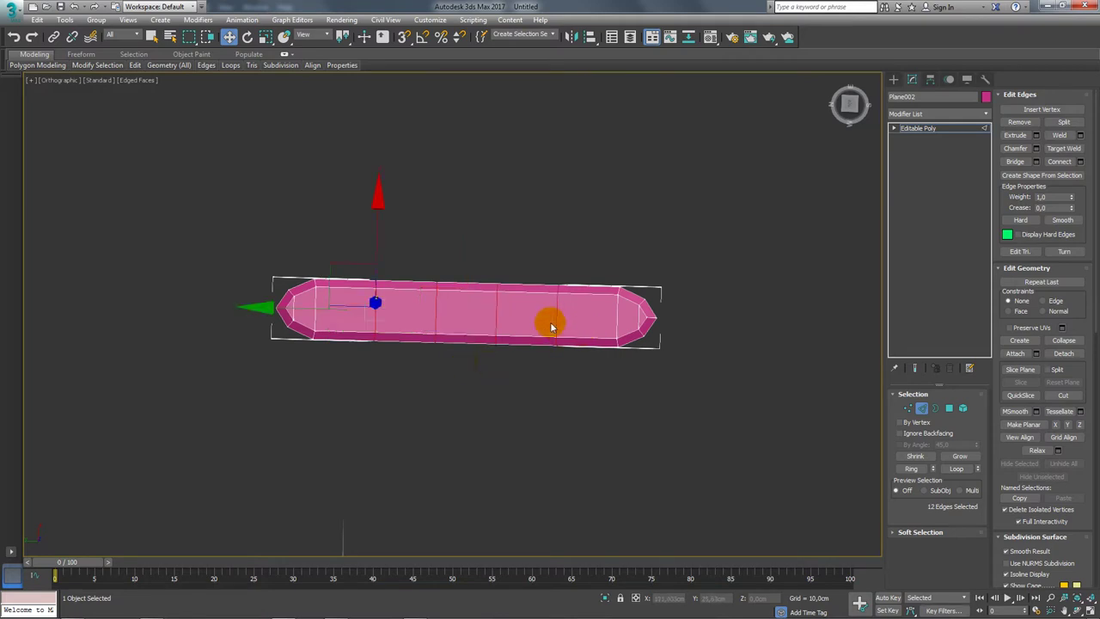
{"action": "left_click", "coordinate": [556, 319]}
{"action": "left_click", "coordinate": [914, 470]}
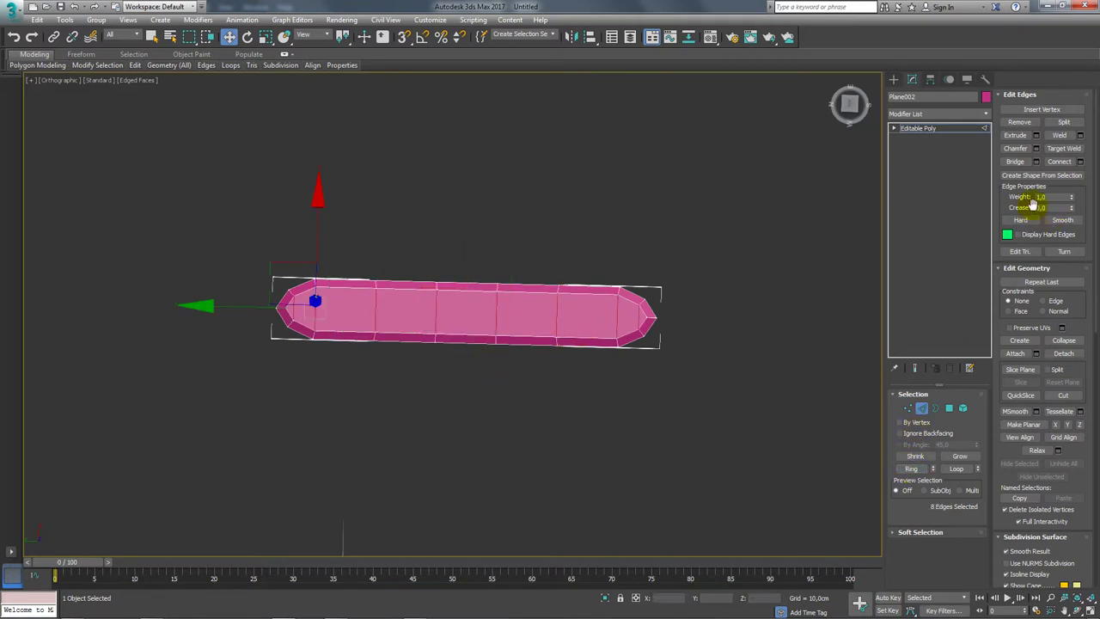
{"action": "left_click", "coordinate": [1060, 162]}
{"action": "key", "text": "ctrl+z"}
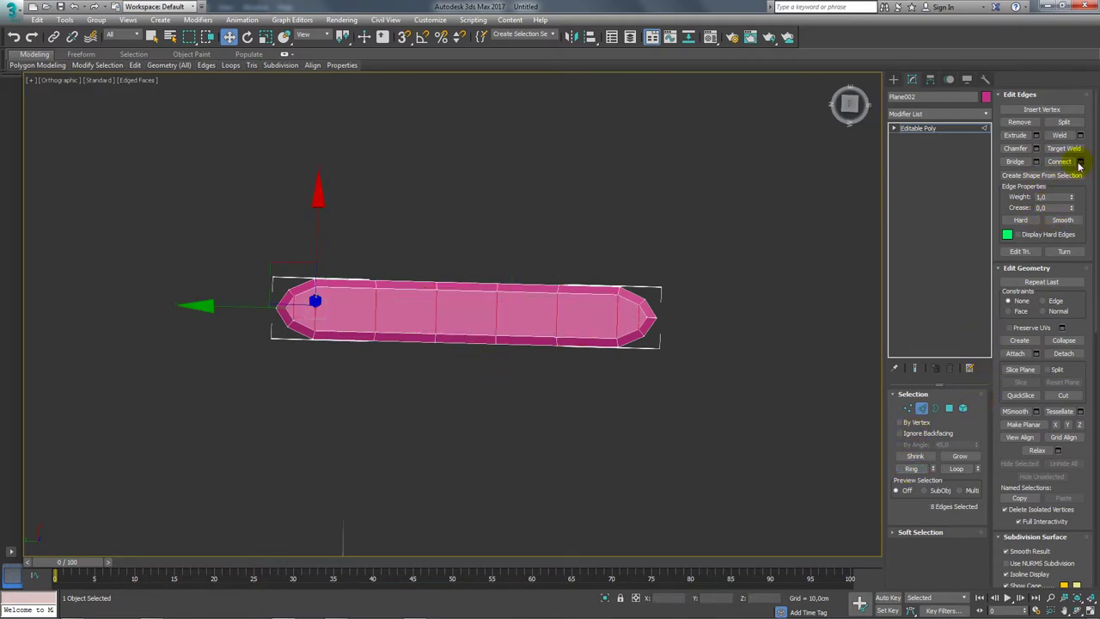
{"action": "left_click", "coordinate": [1080, 162]}
{"action": "left_click", "coordinate": [531, 371]}
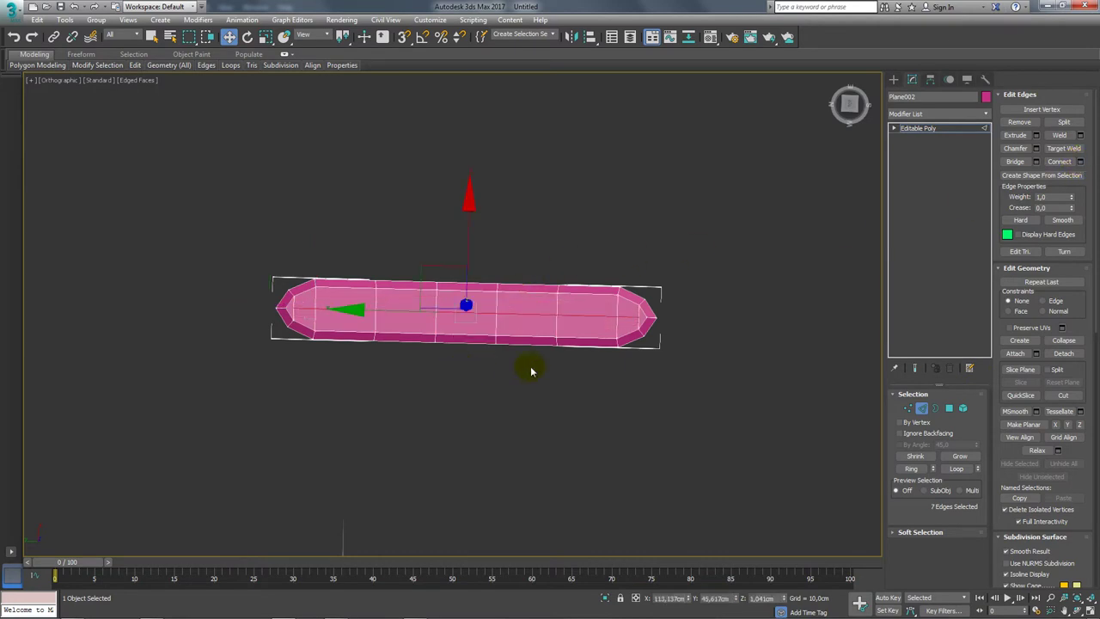
{"action": "left_click", "coordinate": [904, 409]}
{"action": "scroll", "coordinate": [645, 318], "scroll_direction": "up", "scroll_amount": 3}
Target-weld the centre-line vertex onto the right tip vertex
{"action": "scroll", "coordinate": [621, 301], "scroll_direction": "up", "scroll_amount": 3}
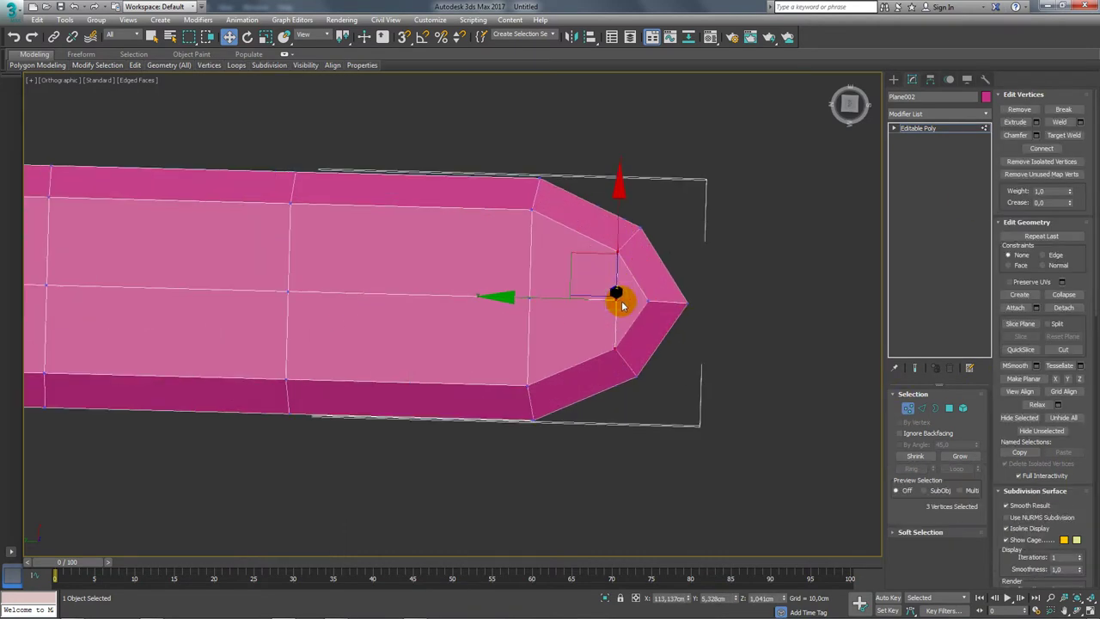
{"action": "left_click", "coordinate": [1064, 135]}
{"action": "left_click", "coordinate": [606, 295]}
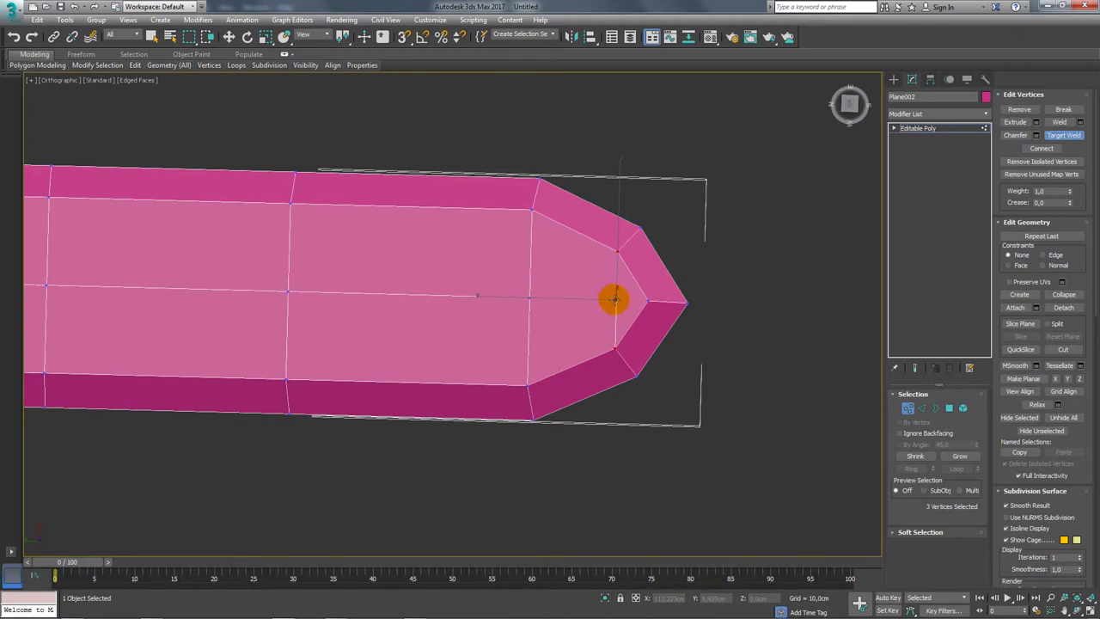
{"action": "left_click_drag", "start_coordinate": [615, 297], "coordinate": [649, 305]}
{"action": "right_click", "coordinate": [643, 309]}
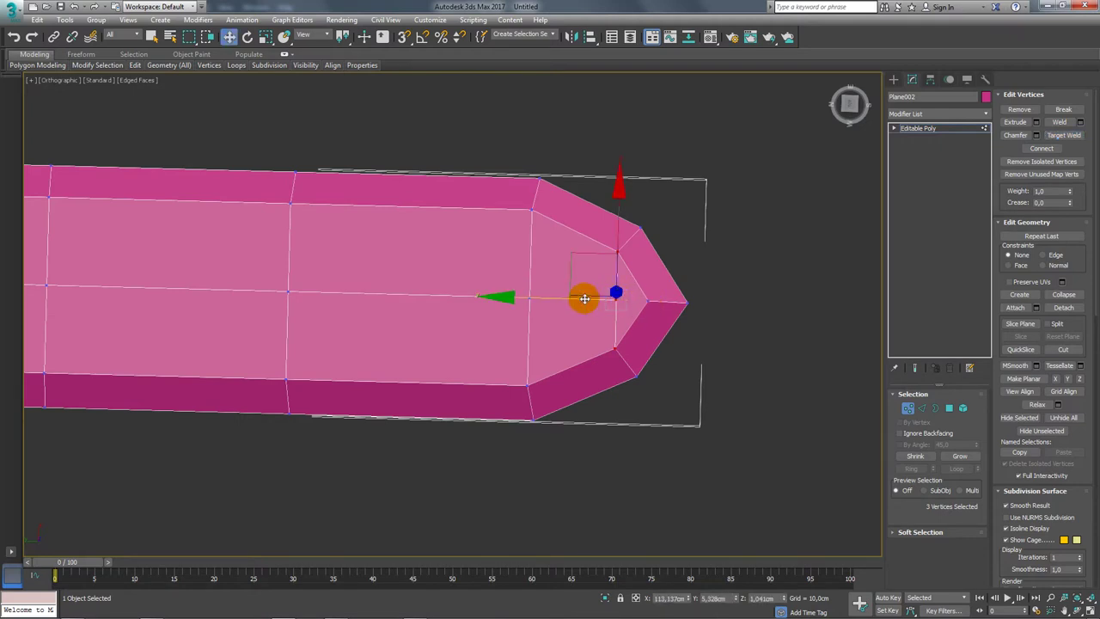
{"action": "left_click", "coordinate": [648, 310]}
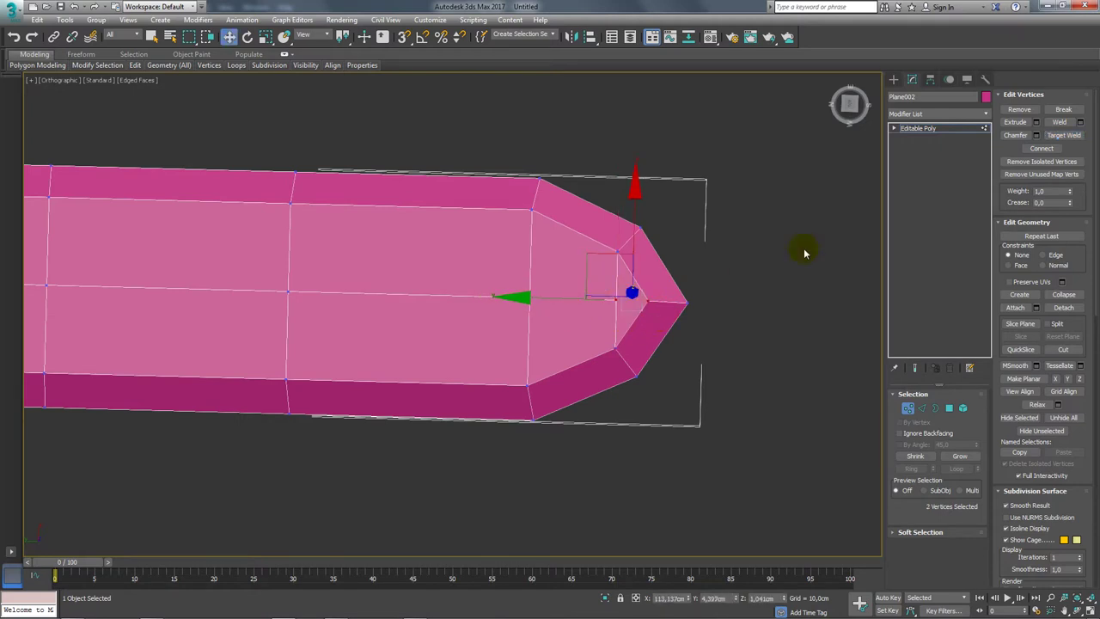
{"action": "left_click", "coordinate": [1062, 136]}
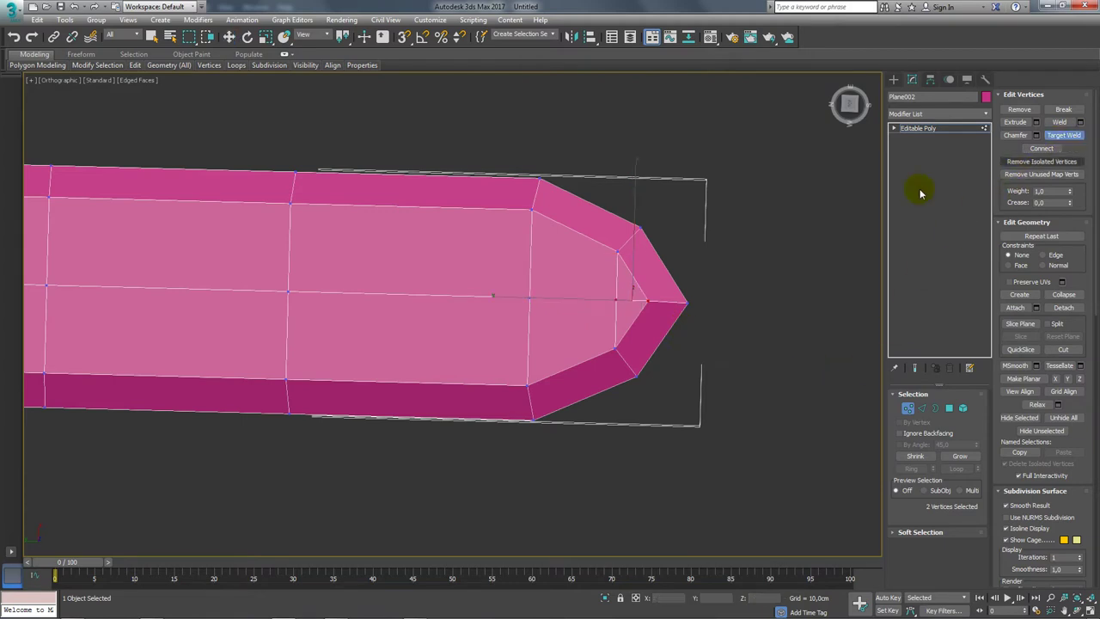
{"action": "right_click", "coordinate": [646, 301]}
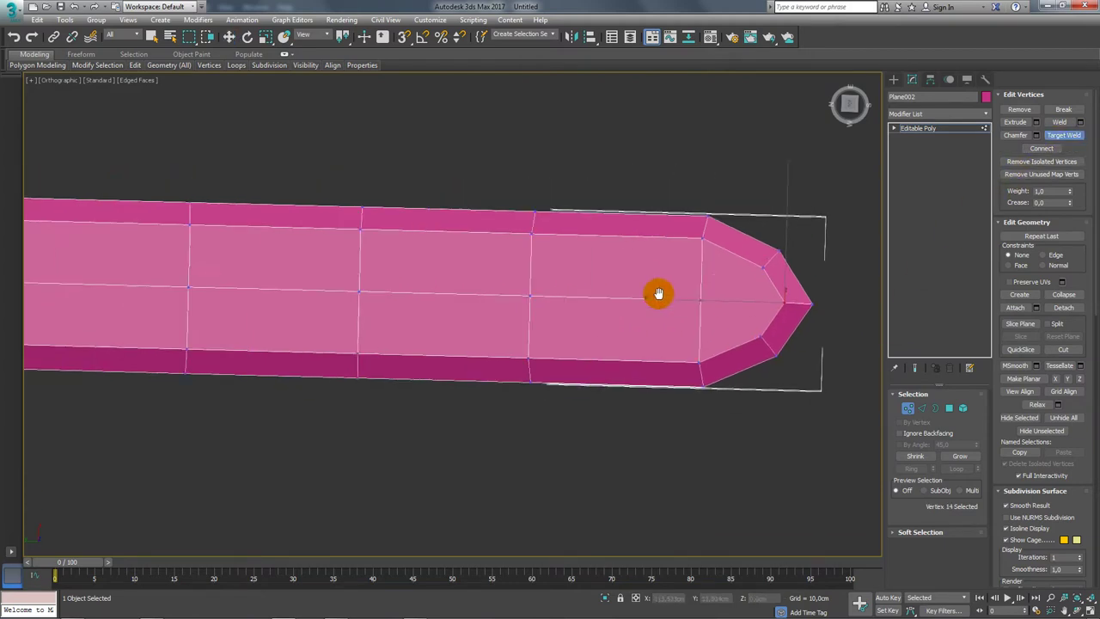
{"action": "scroll", "coordinate": [656, 293], "scroll_direction": "down", "scroll_amount": 3}
{"action": "scroll", "coordinate": [245, 307], "scroll_direction": "up", "scroll_amount": 5}
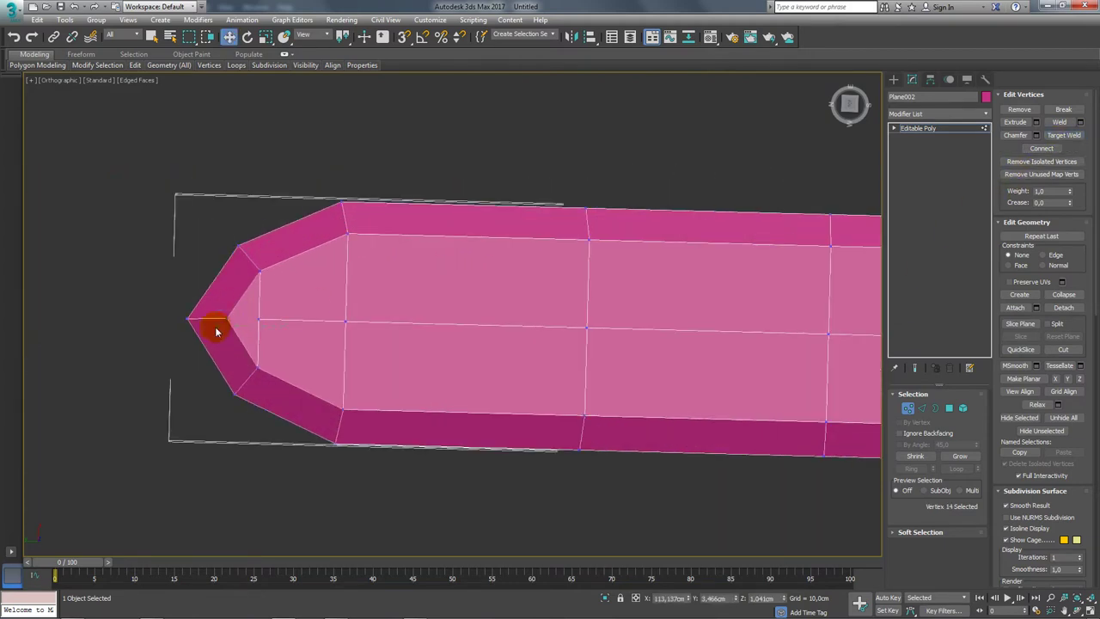
Weld the centre-line vertex at the left tip onto its tip vertex
{"action": "left_click", "coordinate": [228, 320], "text": "ctrl"}
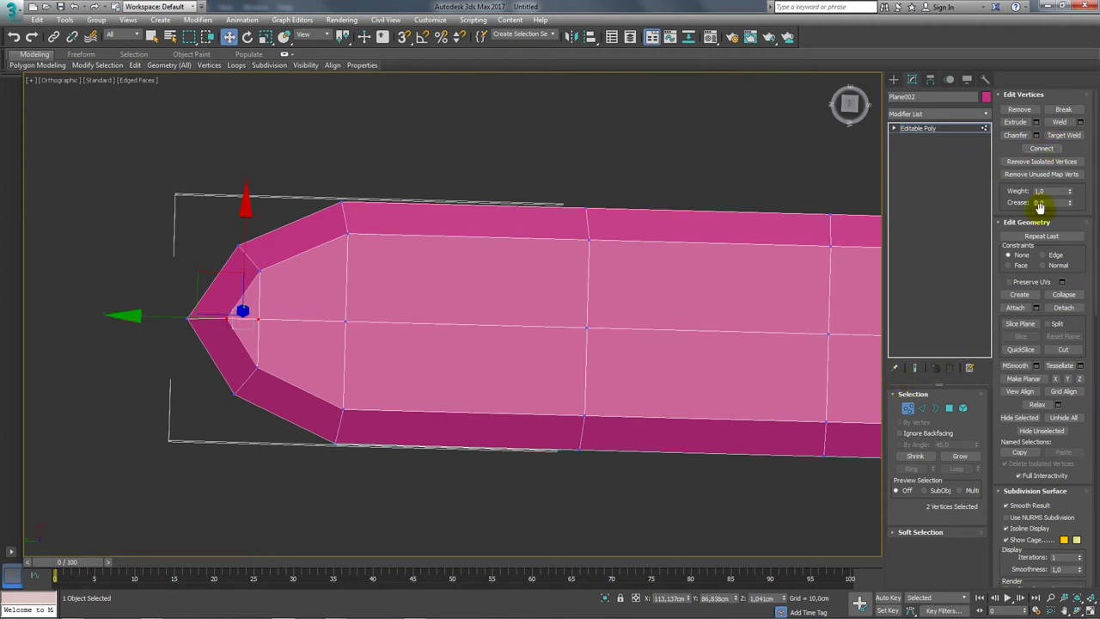
{"action": "left_click", "coordinate": [1073, 135]}
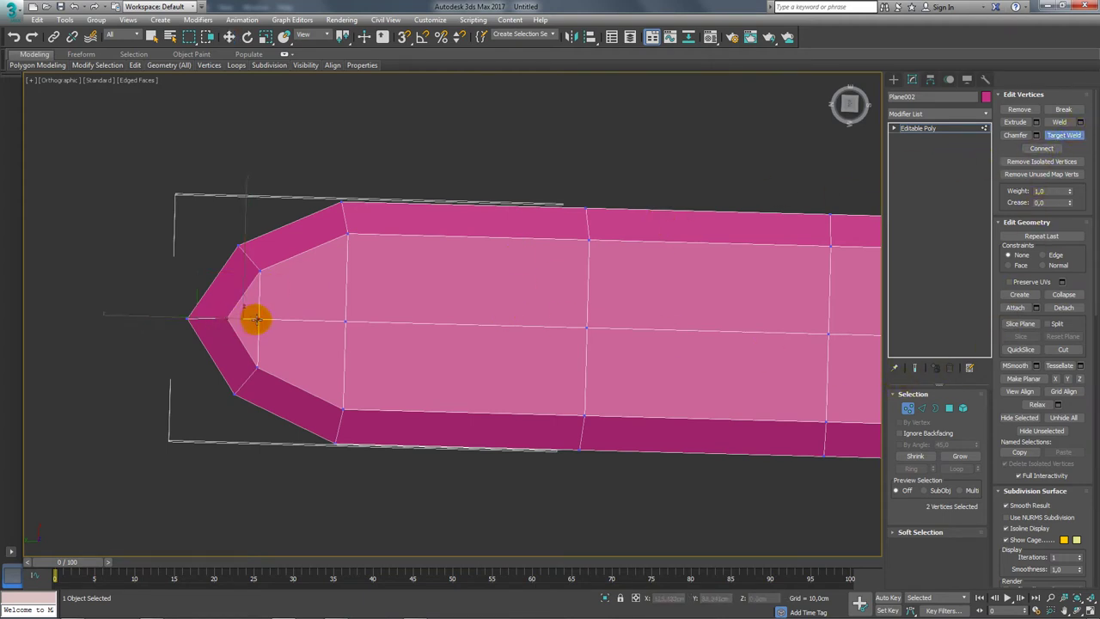
{"action": "scroll", "coordinate": [226, 319], "scroll_direction": "down", "scroll_amount": 3}
{"action": "key", "text": "w"}
{"action": "mouse_move", "coordinate": [283, 319]}
{"action": "middle_mouse_down", "text": "alt"}
{"action": "mouse_move", "coordinate": [516, 356]}
{"action": "mouse_move", "coordinate": [491, 369]}
{"action": "mouse_move", "coordinate": [518, 400]}
{"action": "mouse_move", "coordinate": [384, 353]}
{"action": "middle_mouse_up", "text": "alt"}
{"action": "right_click", "coordinate": [384, 353]}
Select the strip's centre column of vertices in a wireframe Top view
{"action": "left_click", "coordinate": [267, 332]}
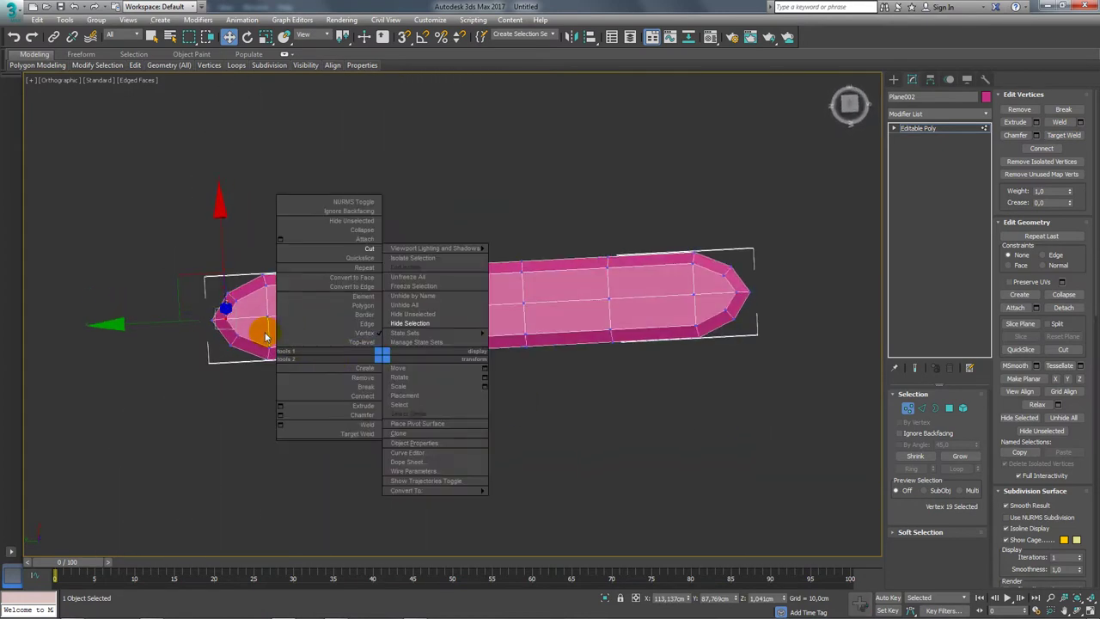
{"action": "left_click", "coordinate": [292, 325]}
{"action": "middle_click_drag", "start_coordinate": [292, 324], "coordinate": [293, 324], "text": "alt"}
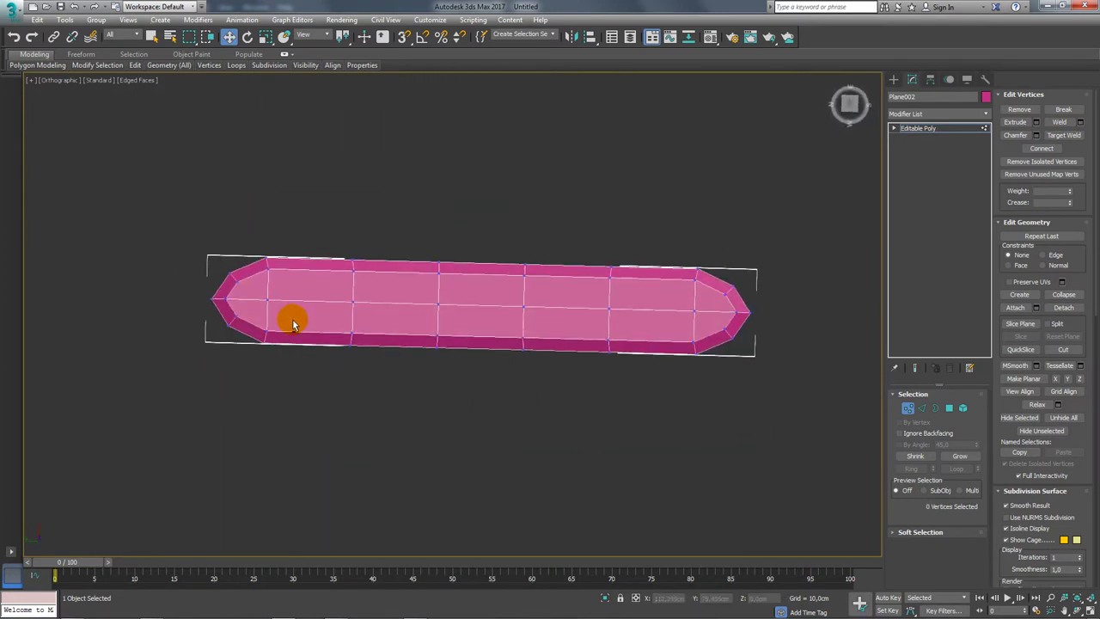
{"action": "key", "text": "t"}
{"action": "key", "text": "F3"}
{"action": "key", "text": "z"}
{"action": "middle_click_drag", "start_coordinate": [510, 292], "coordinate": [392, 188]}
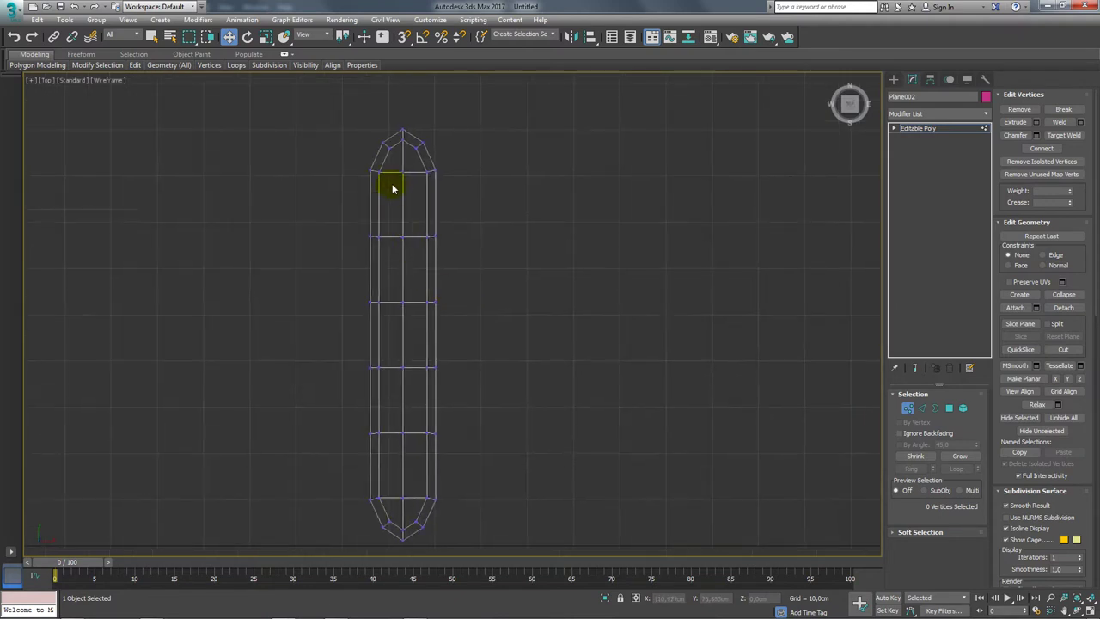
{"action": "double_click", "coordinate": [414, 492]}
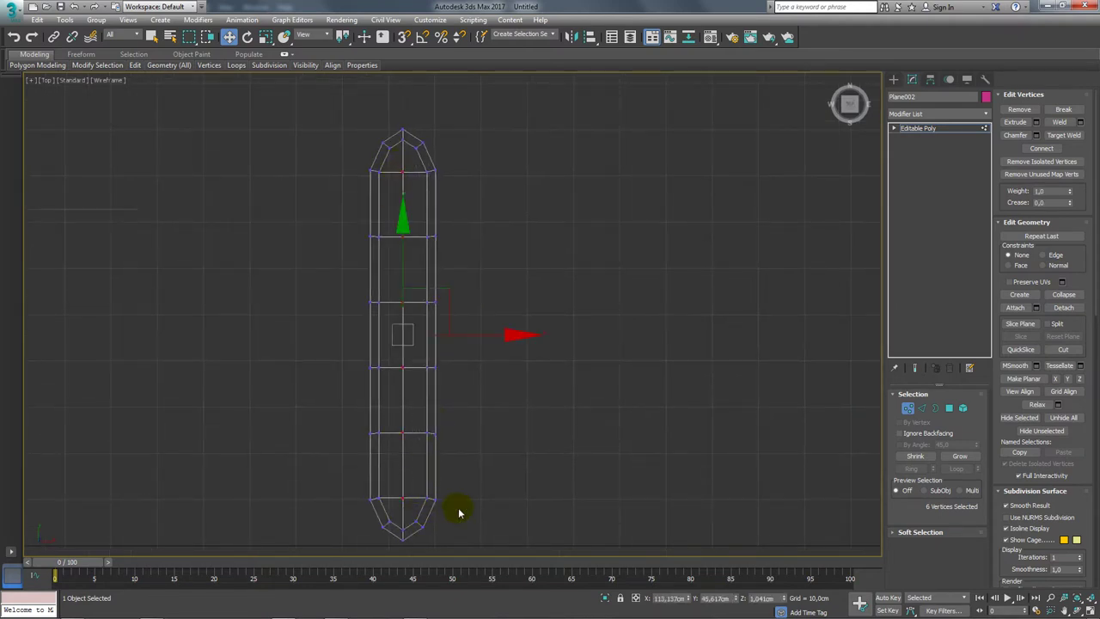
Check the ridged strip, centre vertices raised about 2.6 cm, in shaded Perspective
{"action": "key", "text": "p"}
{"action": "key", "text": "F3"}
{"action": "mouse_move", "coordinate": [459, 484]}
{"action": "middle_mouse_down", "text": "alt"}
{"action": "mouse_move", "coordinate": [422, 248]}
{"action": "mouse_move", "coordinate": [449, 308]}
{"action": "middle_mouse_up", "text": "alt"}
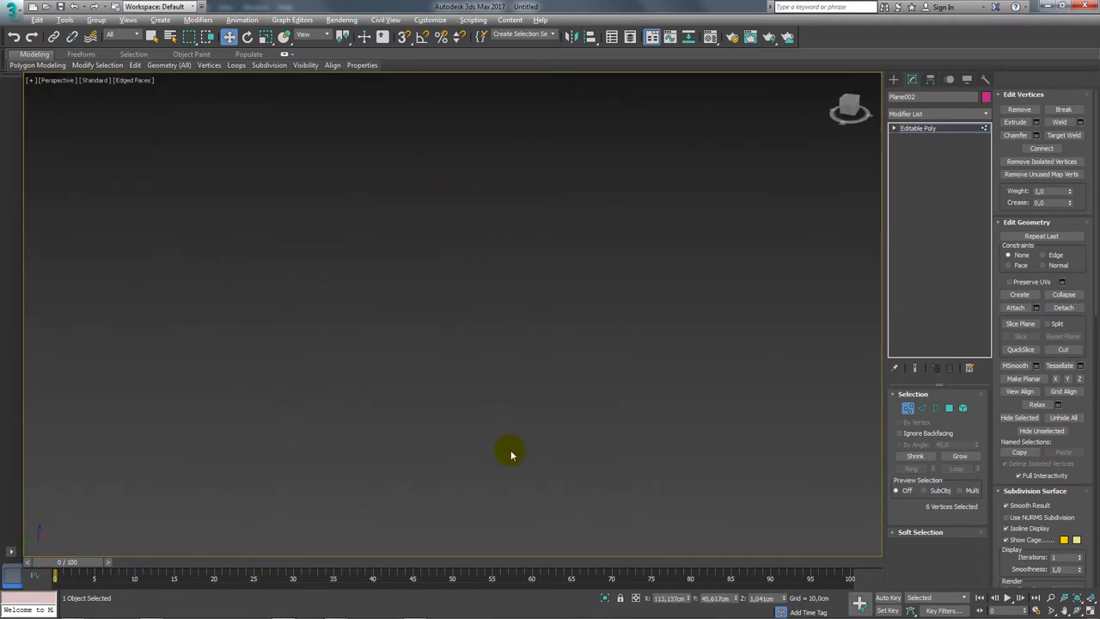
{"action": "key", "text": "z"}
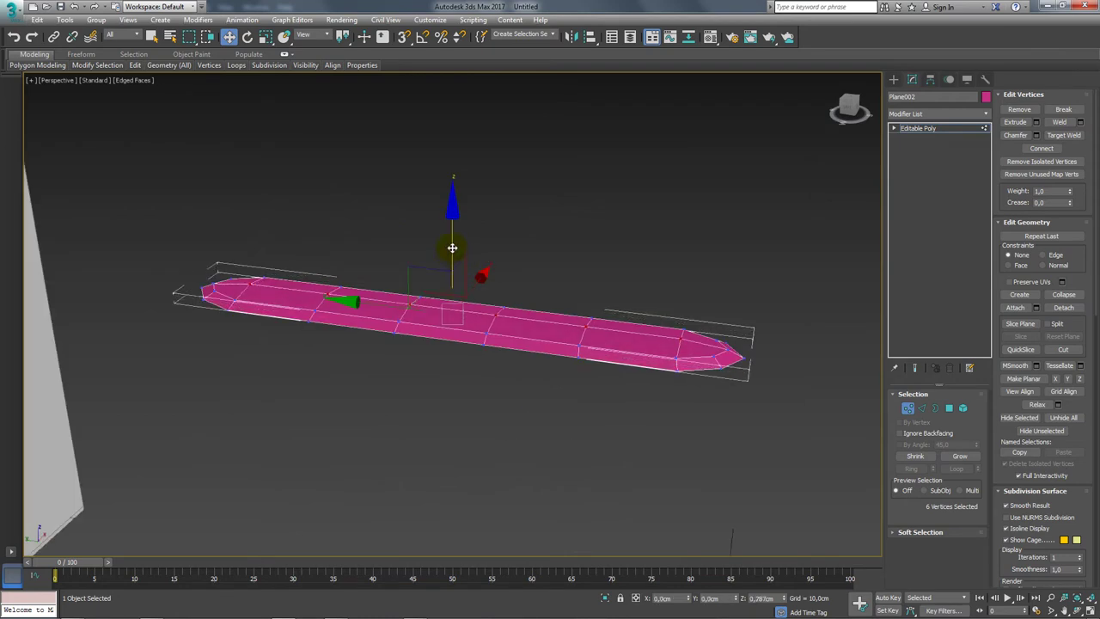
{"action": "mouse_move", "coordinate": [452, 252]}
{"action": "middle_mouse_down", "text": "alt"}
{"action": "mouse_move", "coordinate": [515, 368]}
{"action": "mouse_move", "coordinate": [437, 294]}
{"action": "mouse_move", "coordinate": [459, 256]}
{"action": "mouse_move", "coordinate": [625, 229]}
{"action": "middle_mouse_up", "text": "alt"}
Rotate the pink strip exactly 90° on Z with Angle Snap so it lies horizontal
{"action": "left_click", "coordinate": [938, 131]}
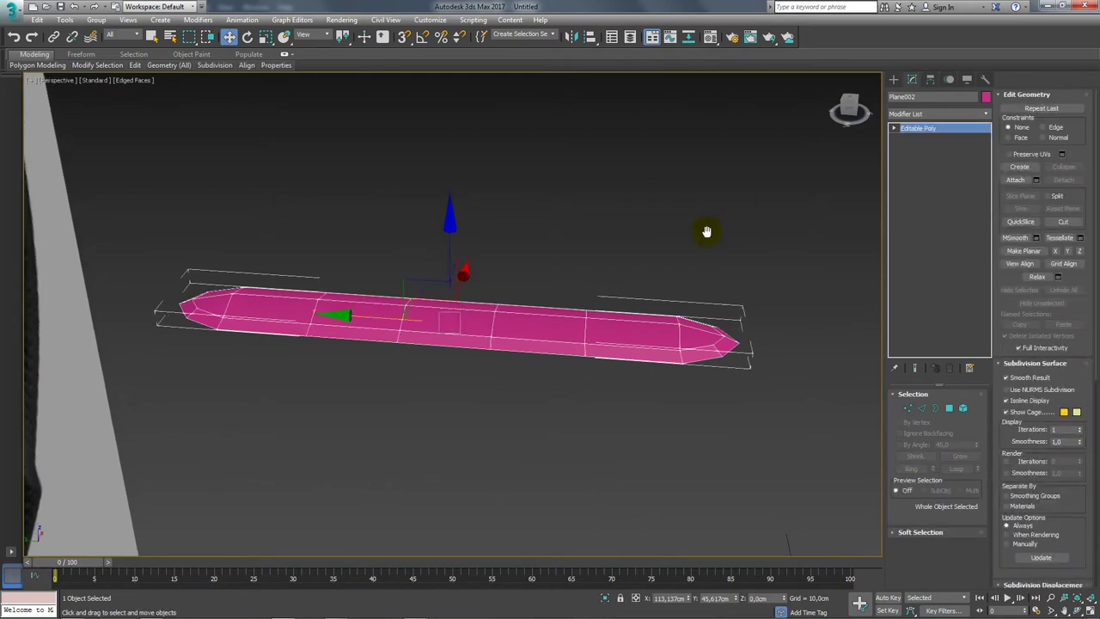
{"action": "mouse_move", "coordinate": [708, 233]}
{"action": "middle_mouse_down", "text": "alt"}
{"action": "mouse_move", "coordinate": [670, 319]}
{"action": "mouse_move", "coordinate": [604, 293]}
{"action": "middle_mouse_up", "text": "alt"}
{"action": "key", "text": "e"}
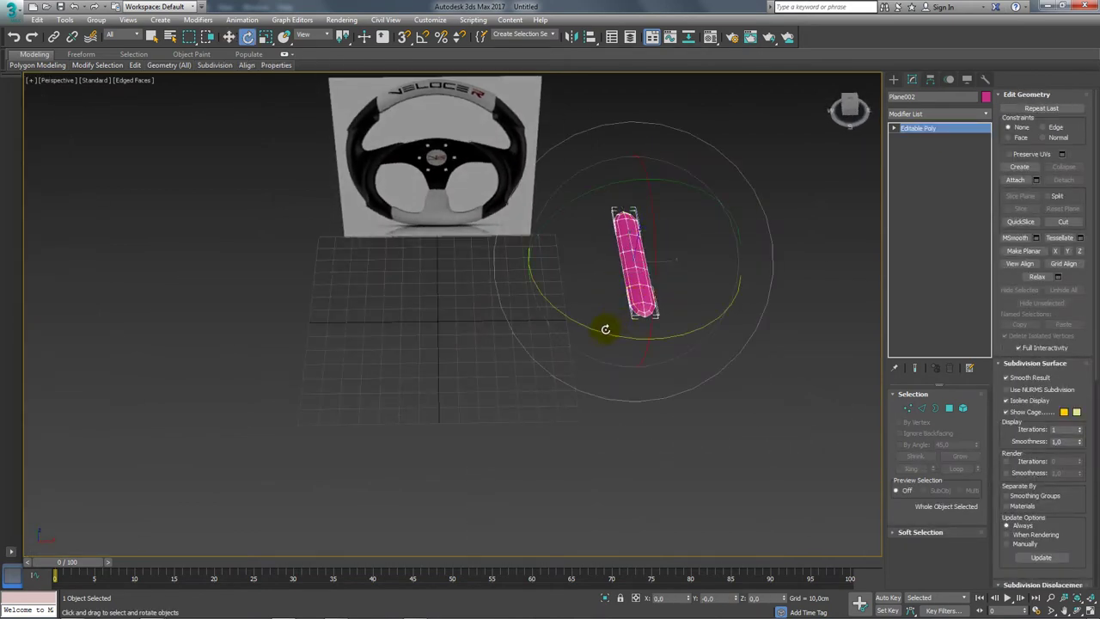
{"action": "key", "text": "a"}
{"action": "mouse_move", "coordinate": [606, 329]}
{"action": "left_mouse_down"}
{"action": "mouse_move", "coordinate": [658, 338]}
{"action": "mouse_move", "coordinate": [628, 321]}
{"action": "left_mouse_up"}
{"action": "middle_click_drag", "start_coordinate": [628, 321], "coordinate": [585, 258], "text": "alt"}
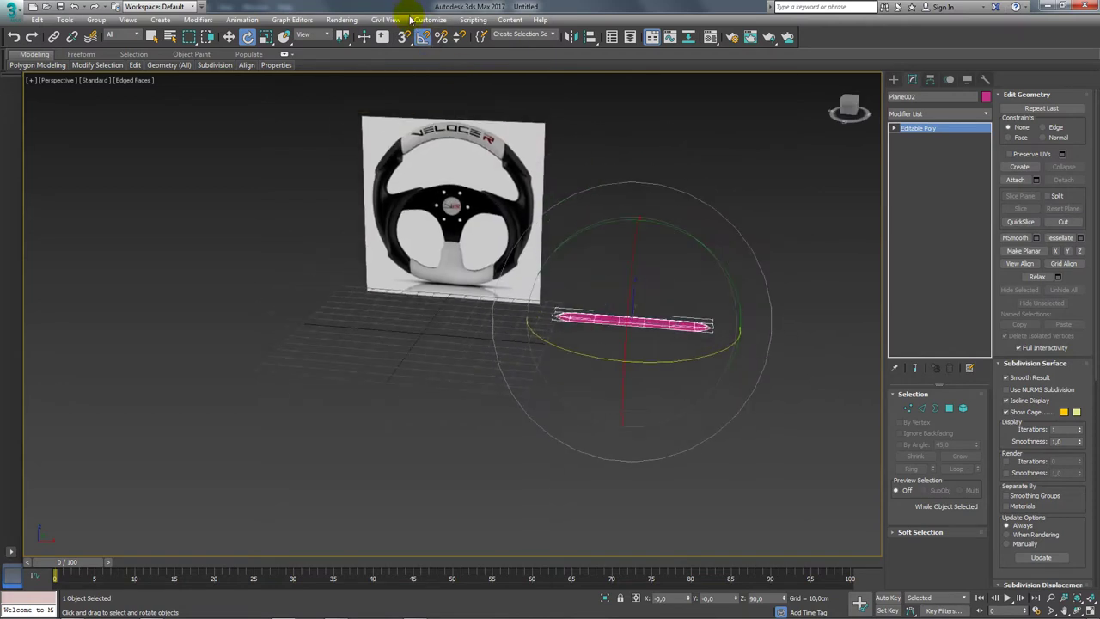
{"action": "left_click", "coordinate": [424, 39]}
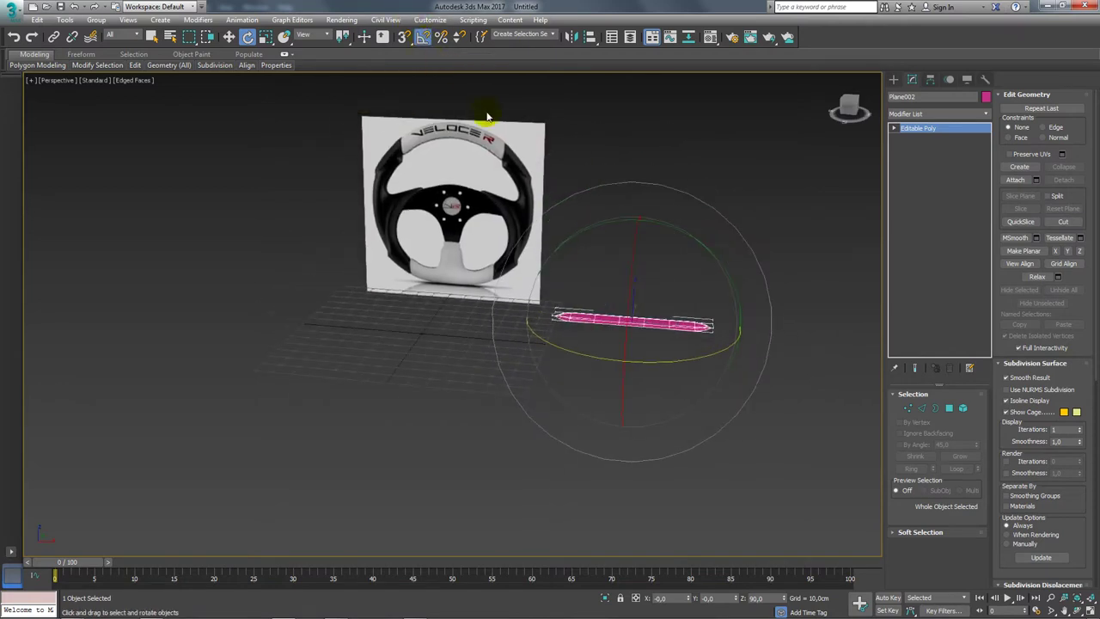
In Front view, Shift-drag the strip upward to start a copy, opening Clone Options
{"action": "middle_click_drag", "start_coordinate": [487, 115], "coordinate": [631, 248], "text": "alt"}
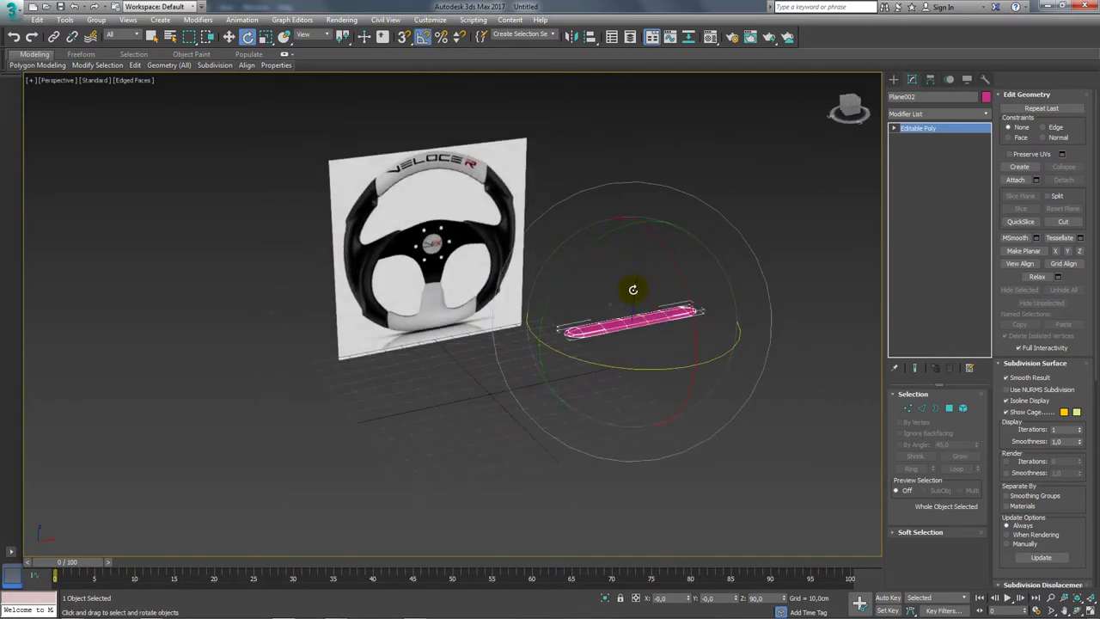
{"action": "key", "text": "f"}
{"action": "mouse_move", "coordinate": [634, 287]}
{"action": "middle_mouse_down"}
{"action": "mouse_move", "coordinate": [540, 359]}
{"action": "mouse_move", "coordinate": [641, 393]}
{"action": "middle_mouse_up"}
{"action": "key", "text": "w"}
{"action": "left_click_drag", "start_coordinate": [689, 372], "coordinate": [532, 208], "text": "shift"}
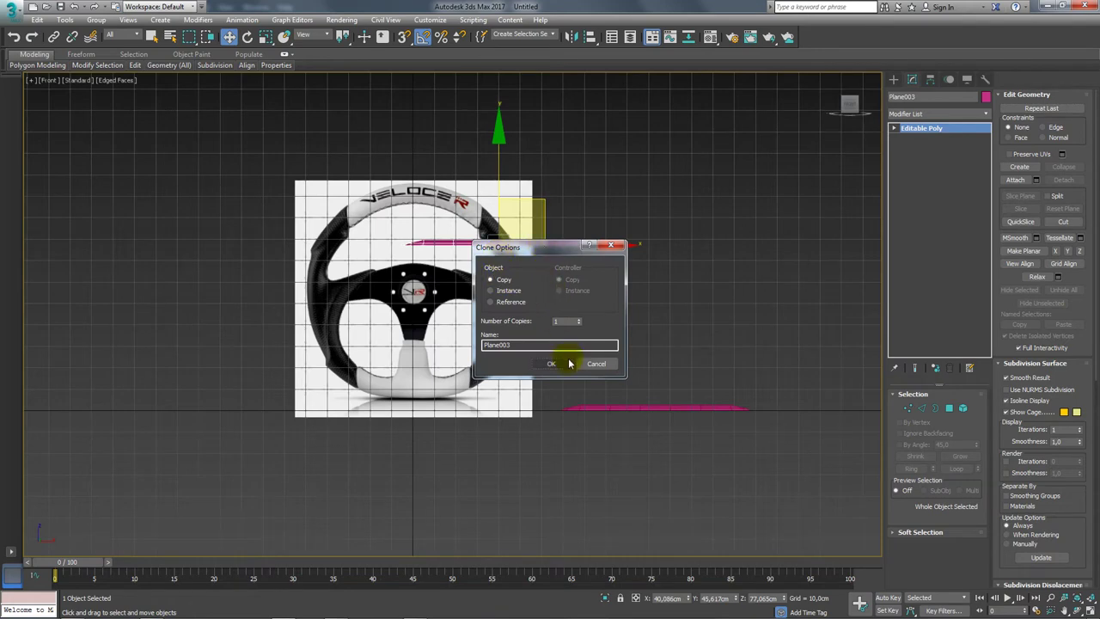
Confirm the Plane003 copy and position it across the wheel's top rim in Front view
{"action": "left_click", "coordinate": [569, 363]}
{"action": "scroll", "coordinate": [550, 214], "scroll_direction": "up", "scroll_amount": 3}
{"action": "left_click", "coordinate": [527, 172]}
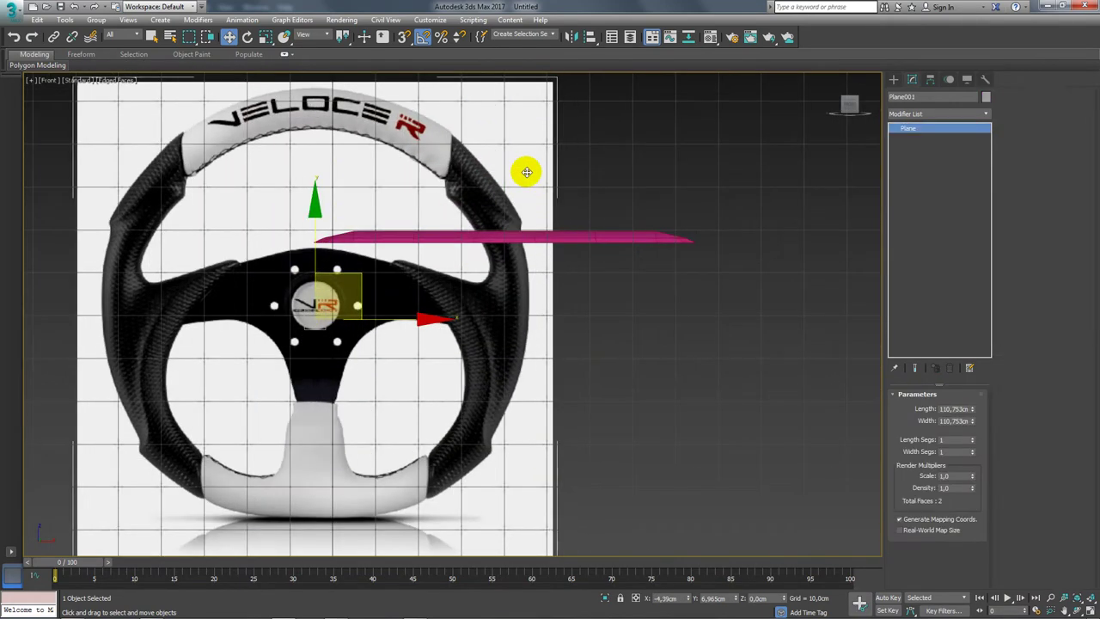
{"action": "mouse_move", "coordinate": [527, 172]}
{"action": "left_mouse_down"}
{"action": "mouse_move", "coordinate": [545, 203]}
{"action": "mouse_move", "coordinate": [375, 102]}
{"action": "left_mouse_up"}
{"action": "left_click", "coordinate": [612, 239]}
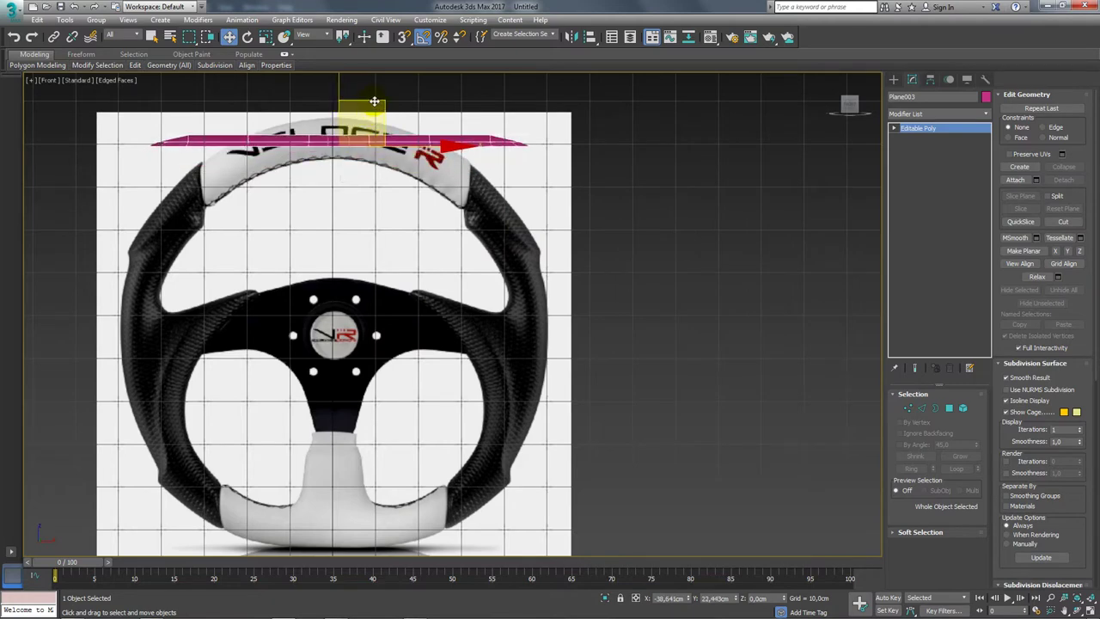
{"action": "middle_click_drag", "start_coordinate": [473, 216], "coordinate": [550, 244]}
{"action": "left_click", "coordinate": [986, 114]}
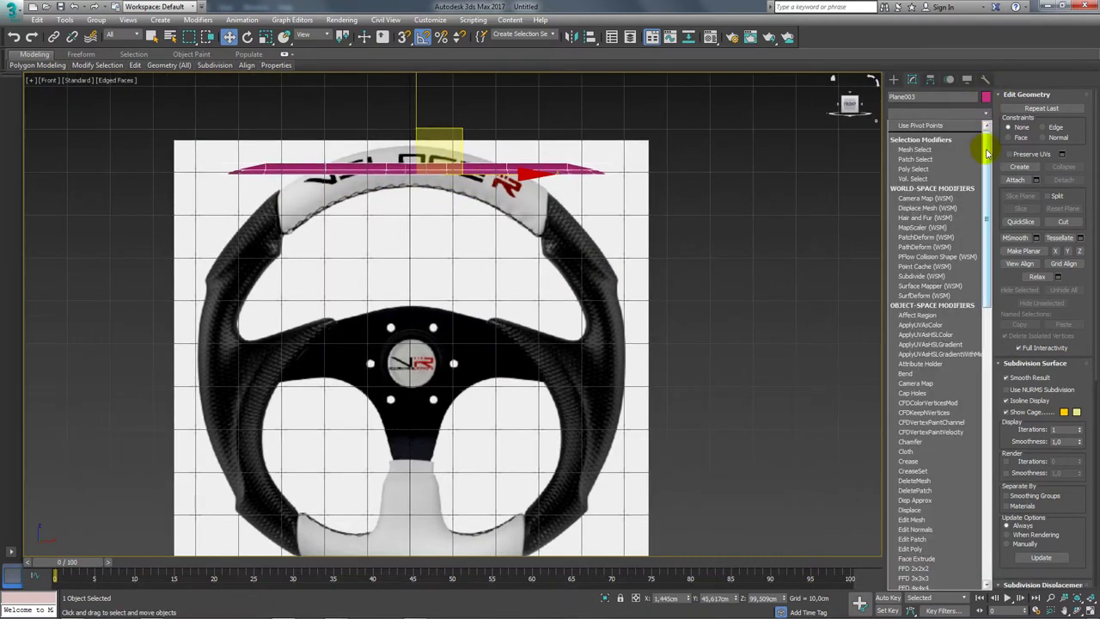
Add a Bend modifier to Plane003, bending along the Y axis
{"action": "left_click_drag", "start_coordinate": [987, 153], "coordinate": [985, 198]}
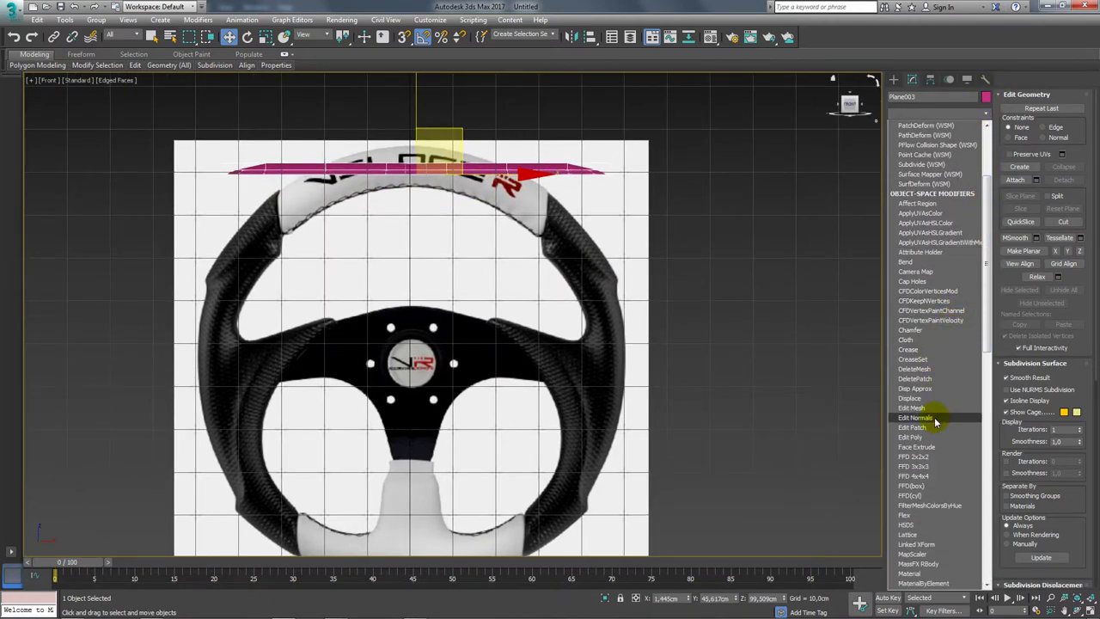
{"action": "left_click", "coordinate": [913, 261]}
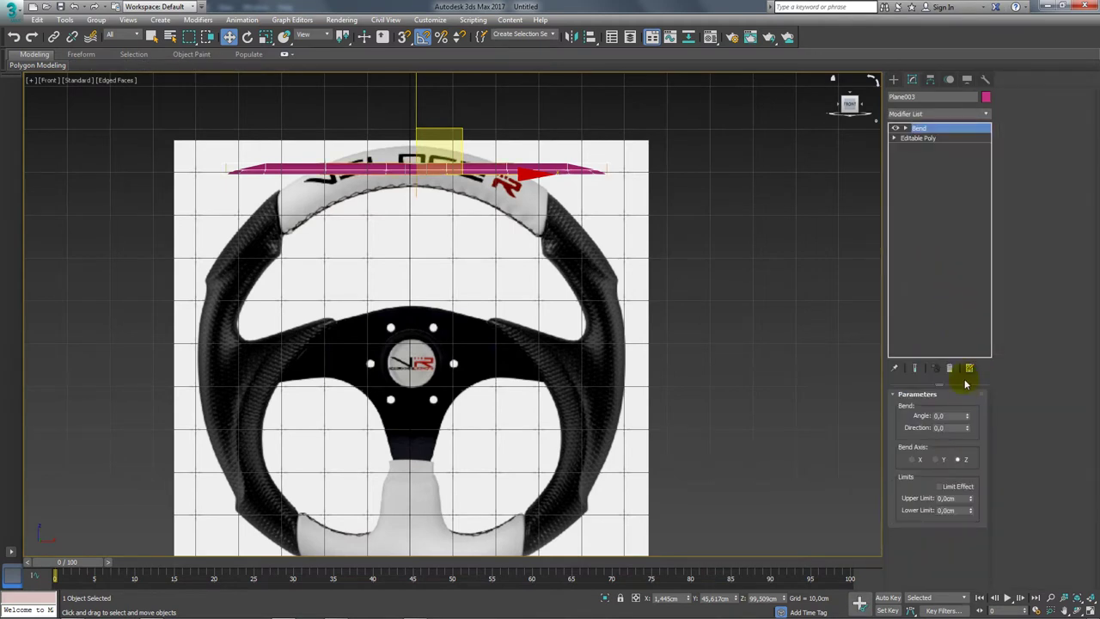
{"action": "left_click_drag", "start_coordinate": [967, 419], "coordinate": [965, 370]}
{"action": "left_click", "coordinate": [938, 460]}
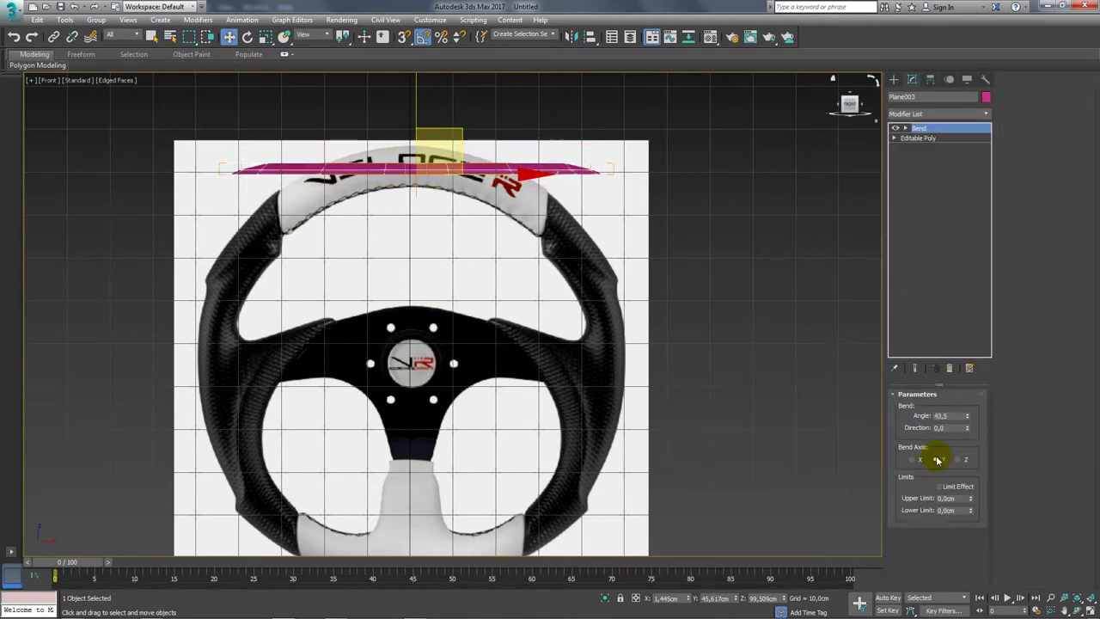
{"action": "left_click", "coordinate": [919, 461]}
{"action": "left_click", "coordinate": [938, 459]}
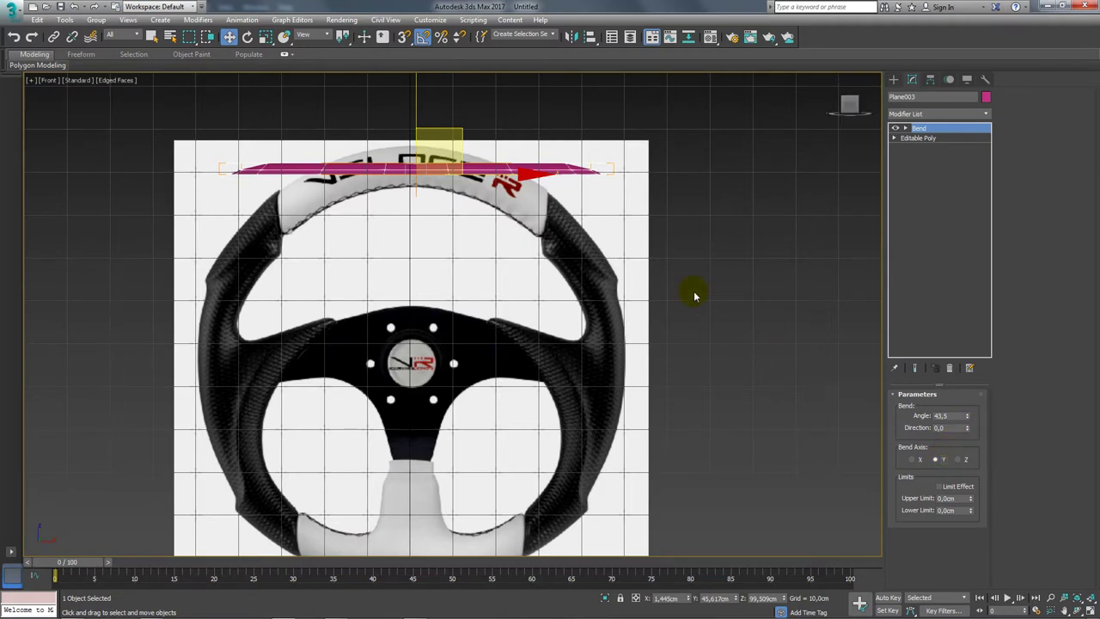
Set the bend Direction to -90 and raise the Angle to 116, then view it from the front
{"action": "middle_click_drag", "start_coordinate": [694, 297], "coordinate": [690, 334], "text": "alt"}
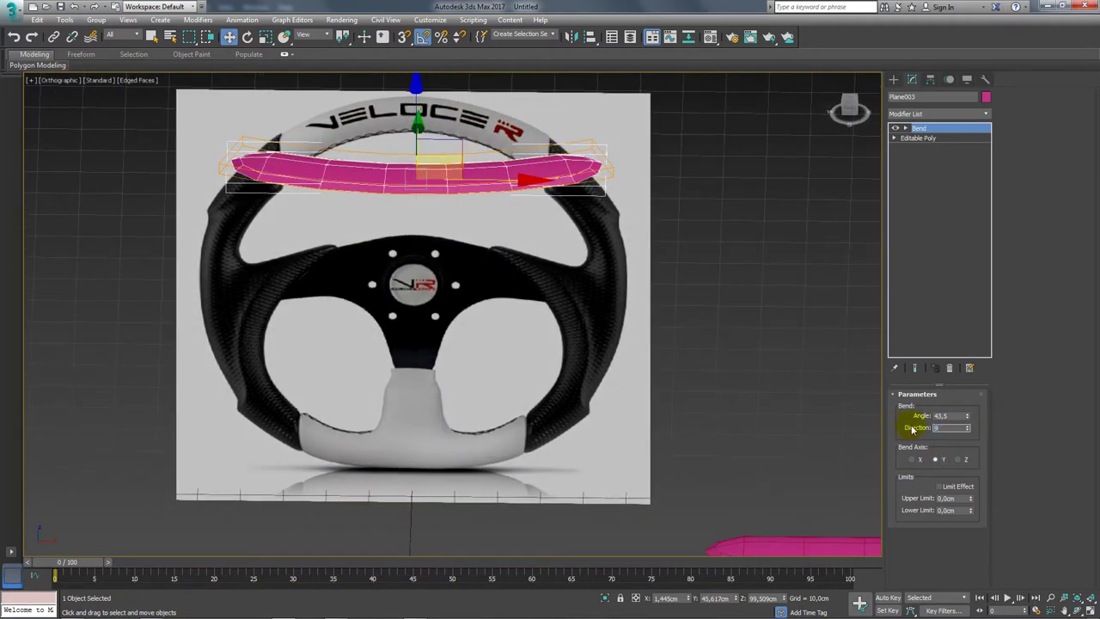
{"action": "type", "text": "90"}
{"action": "key", "text": "Return"}
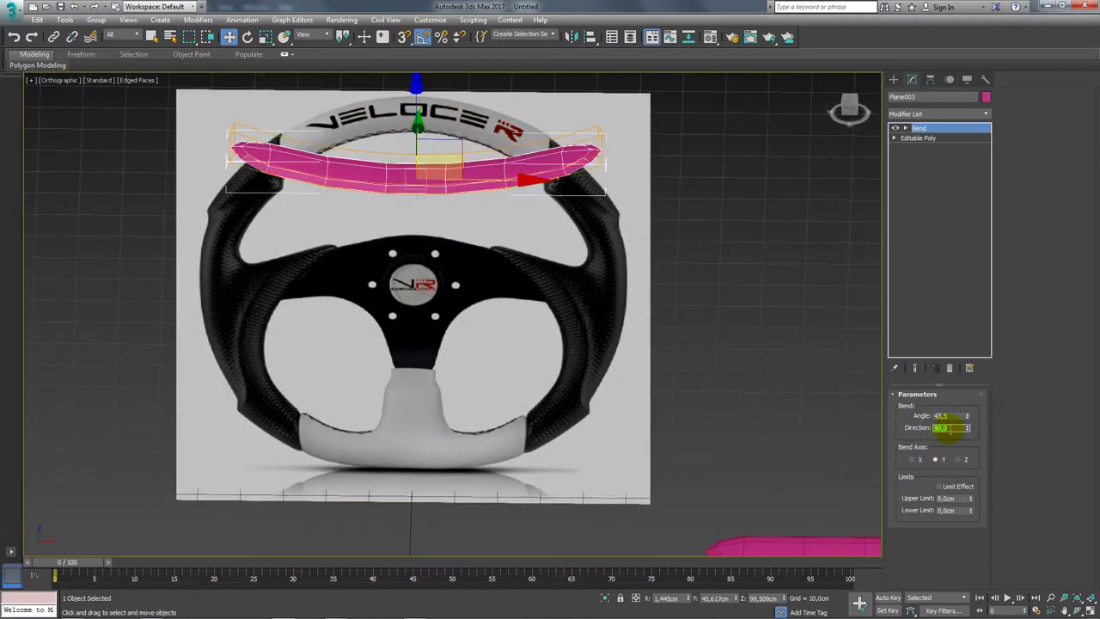
{"action": "key", "text": "Return"}
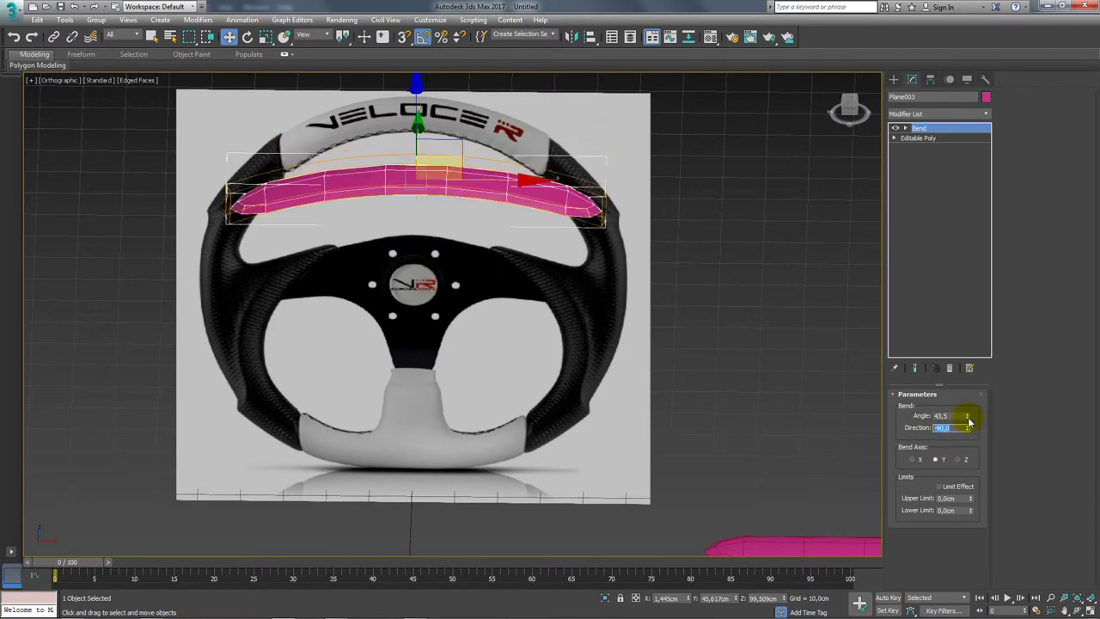
{"action": "left_click_drag", "start_coordinate": [969, 421], "coordinate": [955, 337]}
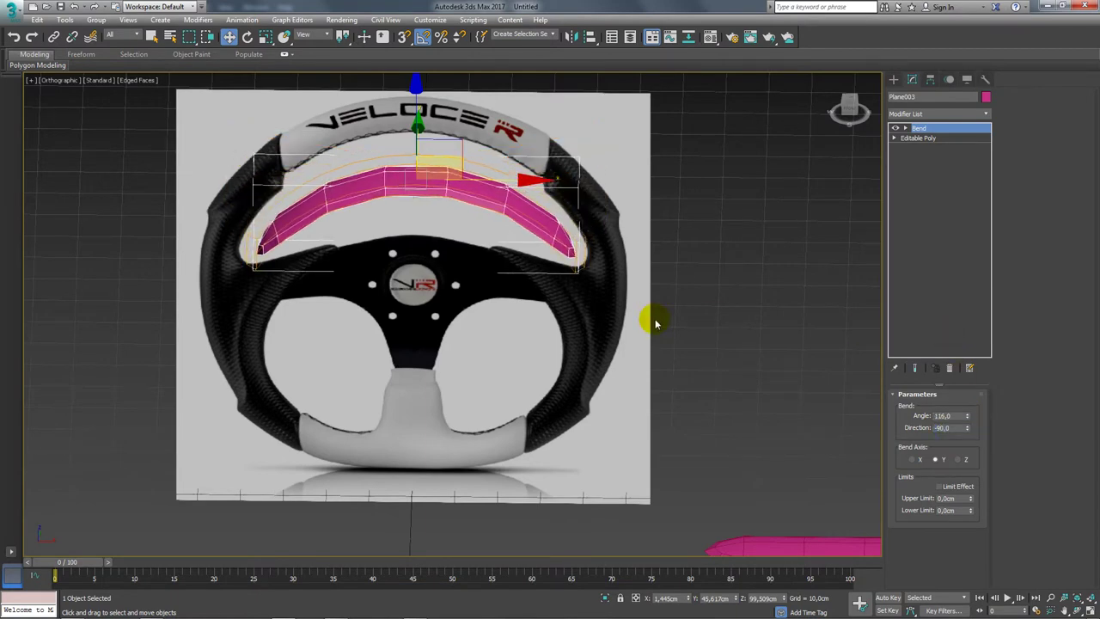
{"action": "key", "text": "f"}
{"action": "scroll", "coordinate": [521, 319], "scroll_direction": "up", "scroll_amount": 3}
{"action": "scroll", "coordinate": [508, 263], "scroll_direction": "up", "scroll_amount": 3}
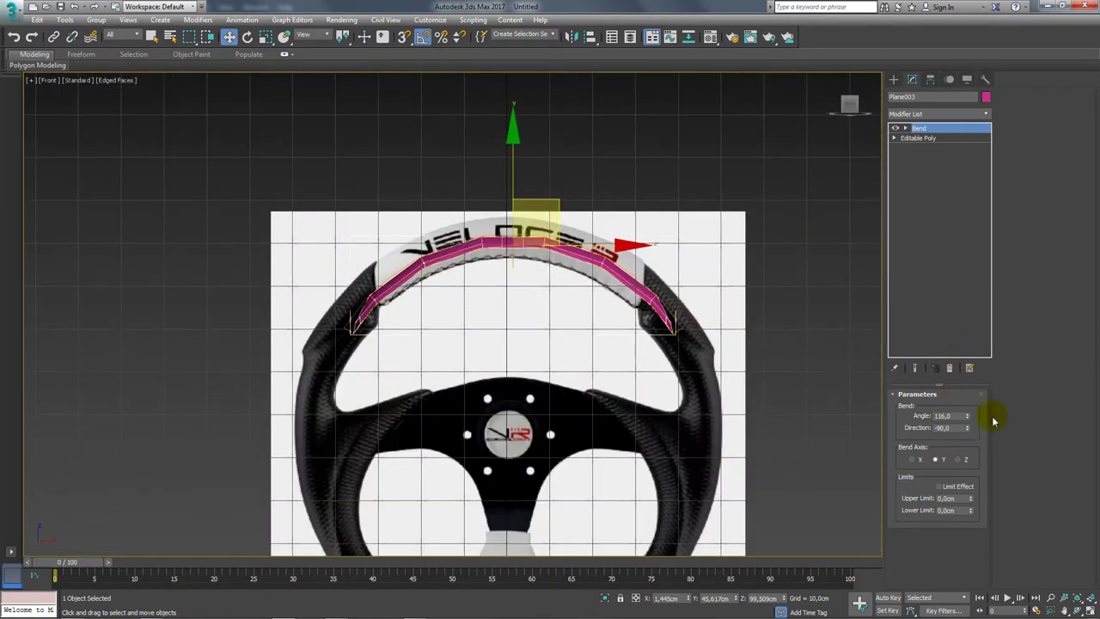
Ease the bend angle slightly and move the bent strip onto the wheel's top rim
{"action": "left_click_drag", "start_coordinate": [967, 416], "coordinate": [969, 435]}
{"action": "left_click_drag", "start_coordinate": [550, 212], "coordinate": [513, 184]}
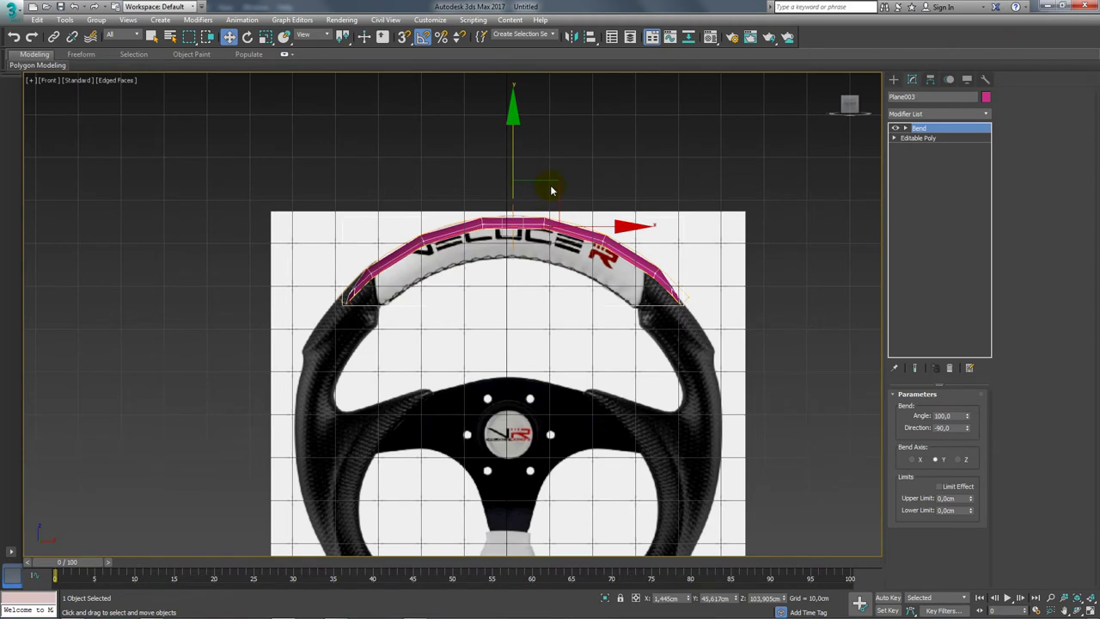
{"action": "middle_click_drag", "start_coordinate": [410, 286], "coordinate": [444, 312], "text": "alt"}
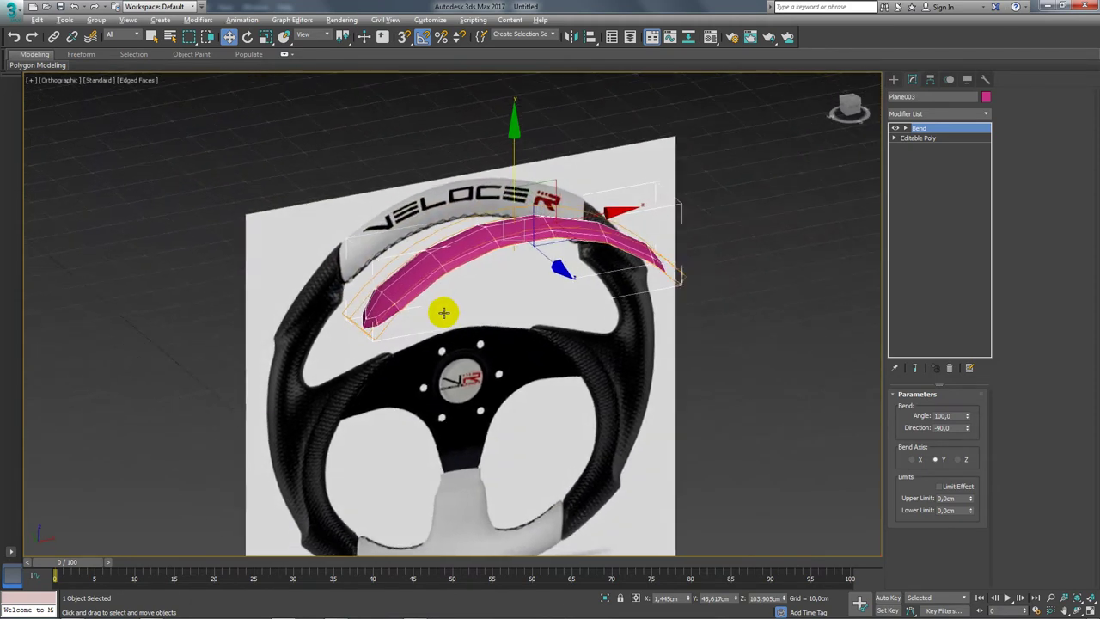
{"action": "left_click_drag", "start_coordinate": [967, 417], "coordinate": [967, 423]}
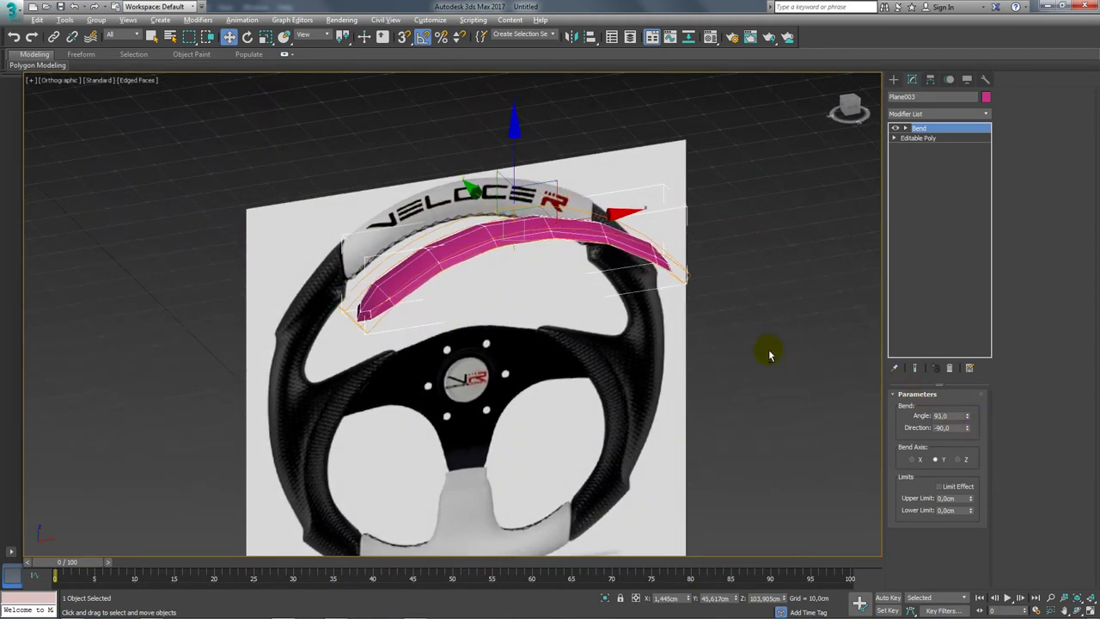
{"action": "key", "text": "f"}
{"action": "scroll", "coordinate": [443, 181], "scroll_direction": "up", "scroll_amount": 5}
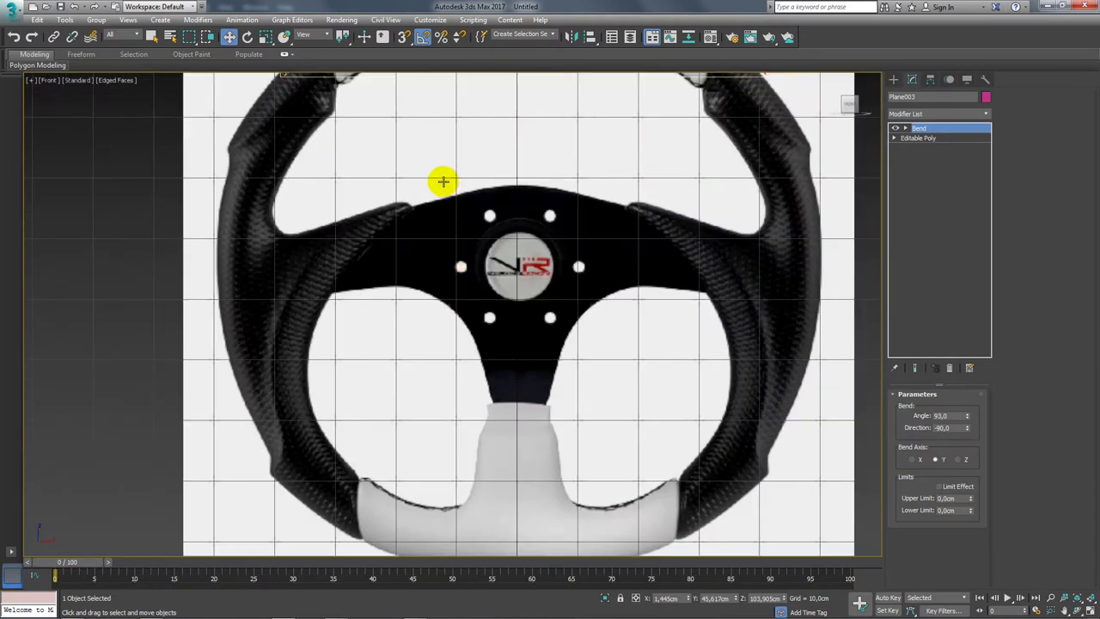
{"action": "scroll", "coordinate": [447, 189], "scroll_direction": "down", "scroll_amount": 5}
{"action": "scroll", "coordinate": [498, 258], "scroll_direction": "up", "scroll_amount": 3}
{"action": "scroll", "coordinate": [533, 232], "scroll_direction": "up", "scroll_amount": 2}
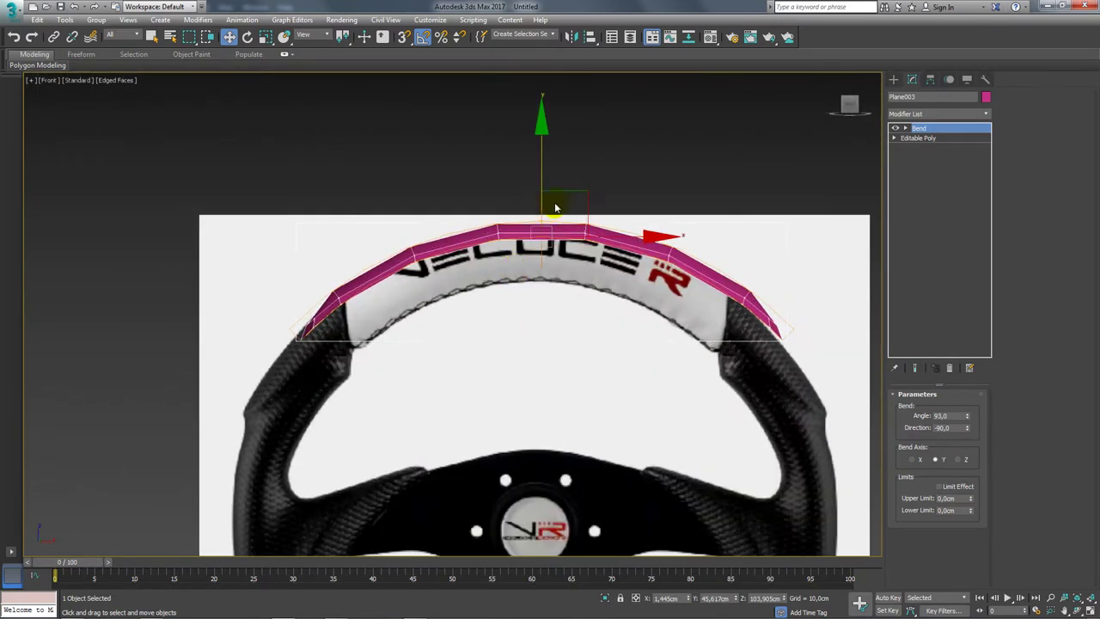
{"action": "mouse_move", "coordinate": [571, 191]}
{"action": "left_mouse_down"}
{"action": "mouse_move", "coordinate": [537, 264]}
{"action": "mouse_move", "coordinate": [561, 233]}
{"action": "left_mouse_up"}
Move and rotate the strip back over the top of the wheel
{"action": "key", "text": "e"}
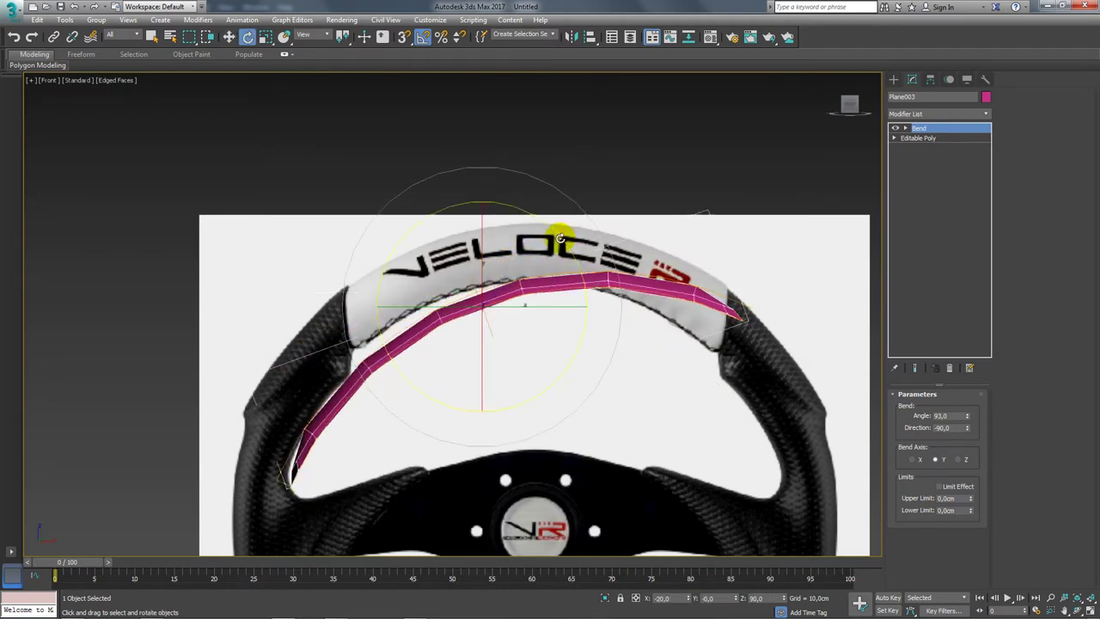
{"action": "key", "text": "w"}
{"action": "left_click_drag", "start_coordinate": [519, 268], "coordinate": [467, 209]}
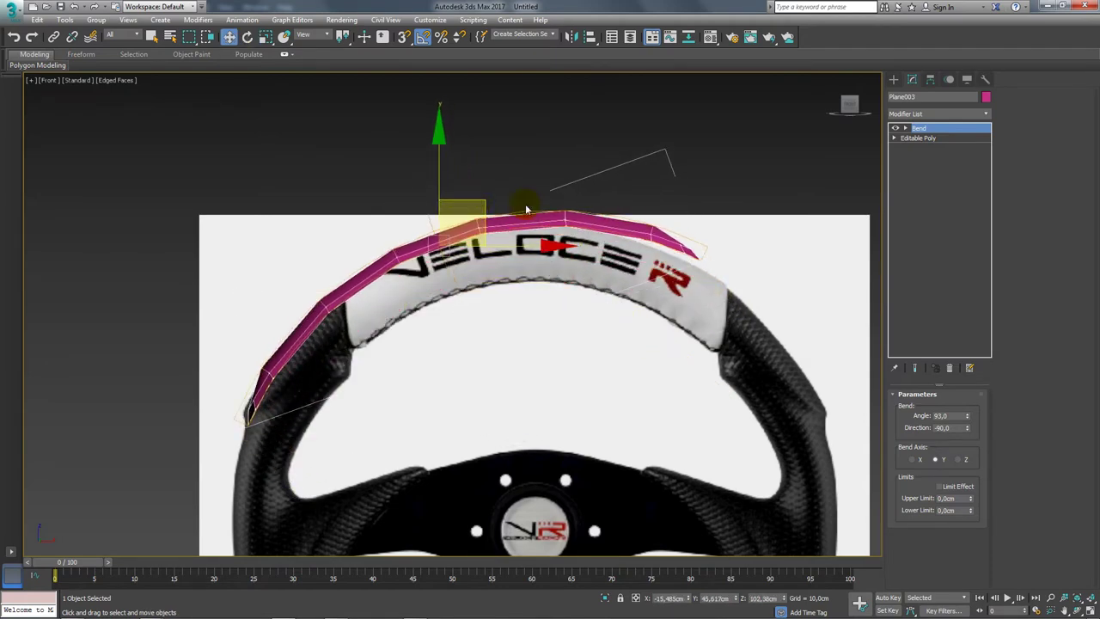
{"action": "key", "text": "e"}
{"action": "left_click_drag", "start_coordinate": [530, 187], "coordinate": [478, 204]}
{"action": "key", "text": "w"}
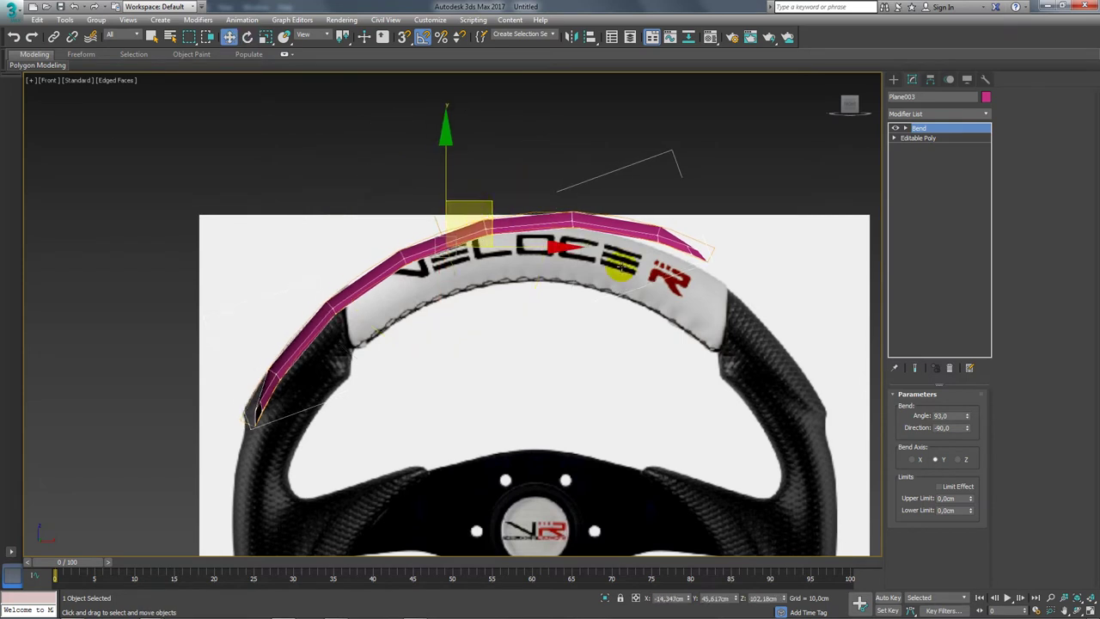
Lower the bend angle to 58, tilt the strip about 5° and shift it over the upper-left rim
{"action": "left_click_drag", "start_coordinate": [967, 417], "coordinate": [966, 425]}
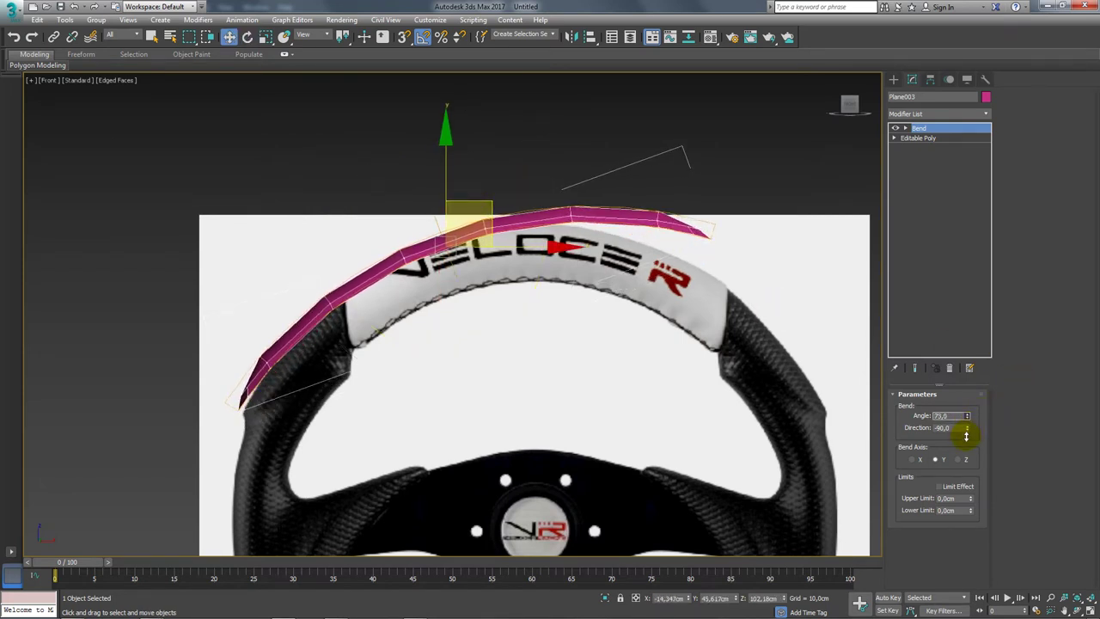
{"action": "left_click_drag", "start_coordinate": [487, 205], "coordinate": [498, 211]}
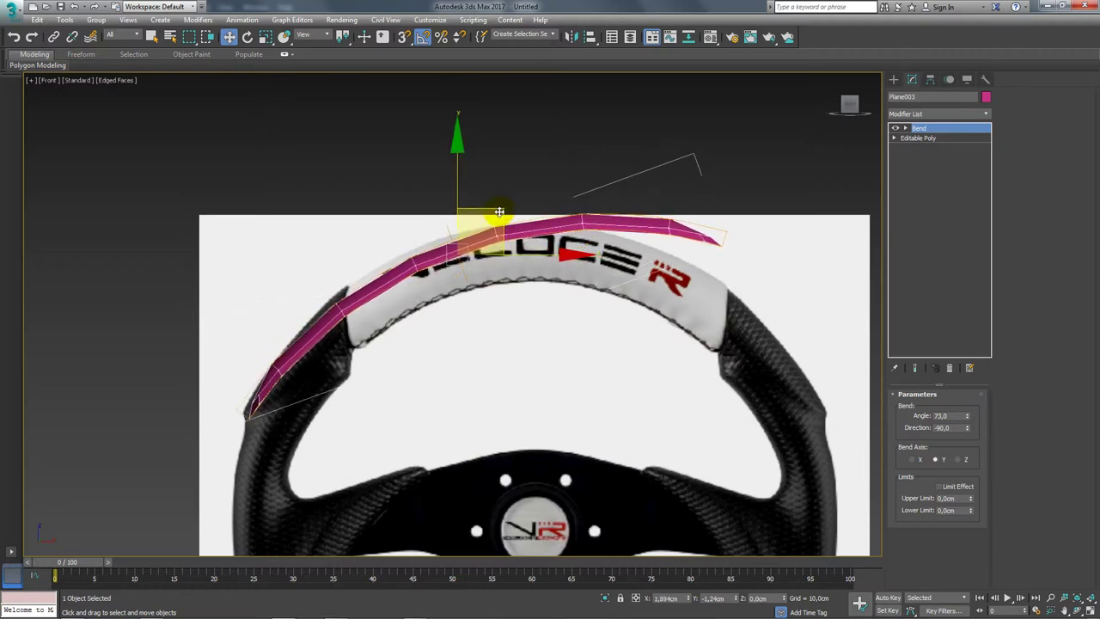
{"action": "left_click_drag", "start_coordinate": [969, 421], "coordinate": [968, 434]}
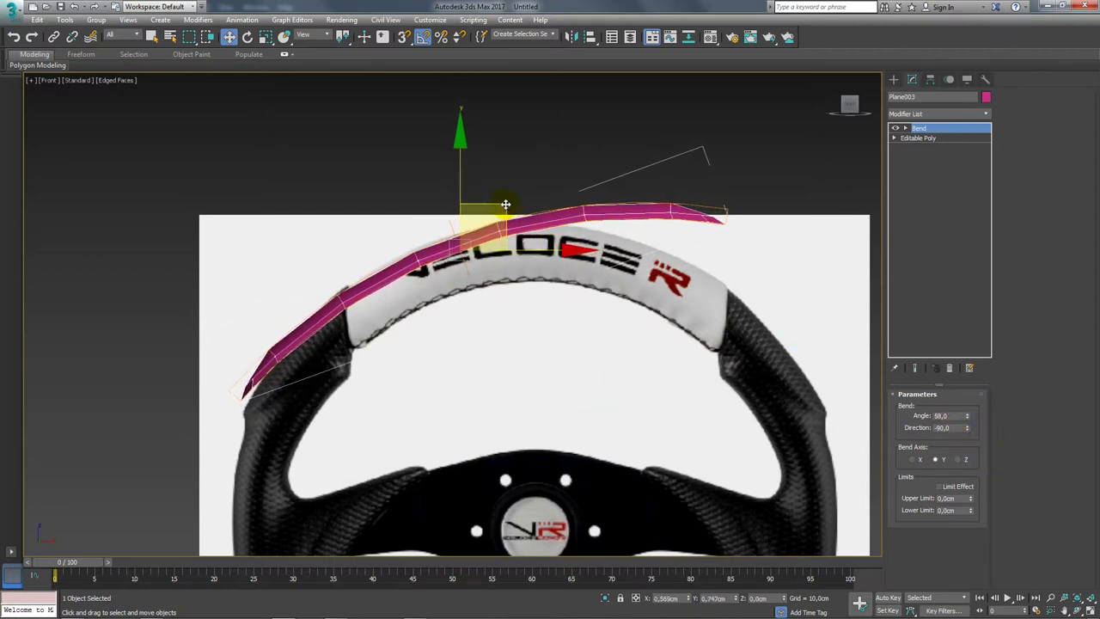
{"action": "key", "text": "e"}
{"action": "left_click_drag", "start_coordinate": [535, 190], "coordinate": [536, 186]}
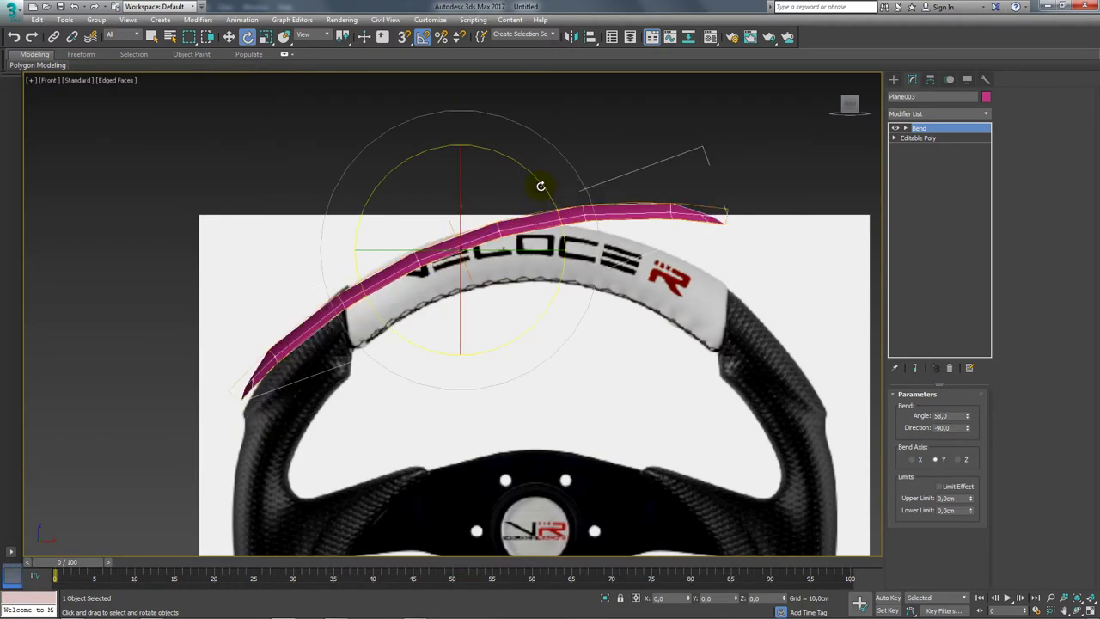
{"action": "key", "text": "w"}
{"action": "left_click_drag", "start_coordinate": [481, 215], "coordinate": [485, 201]}
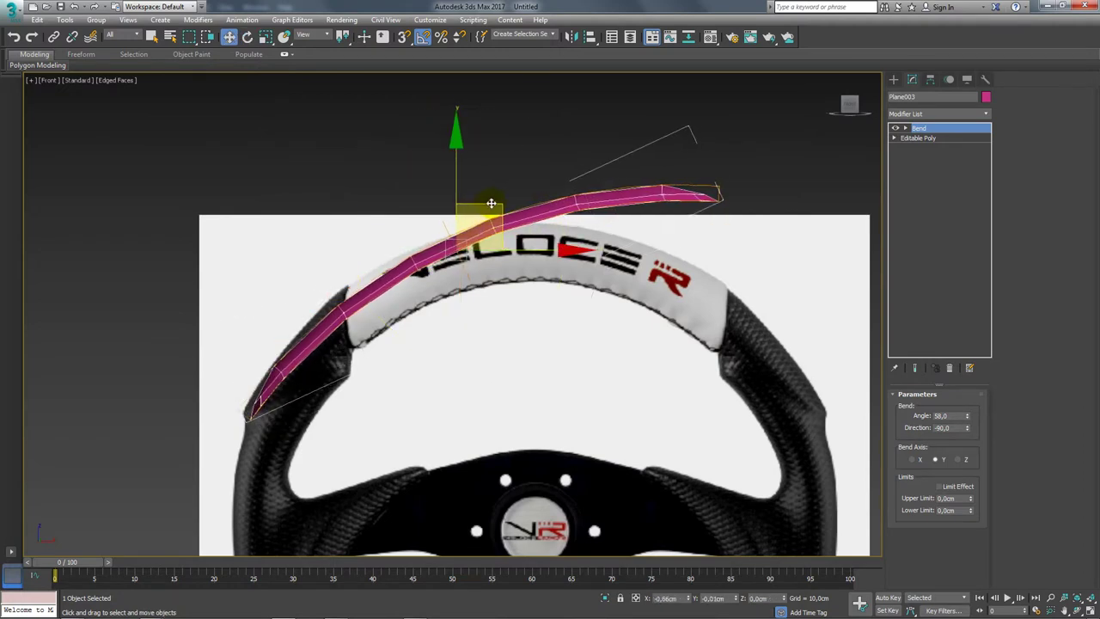
Convert the bent strip to an Editable Poly and remove its upper-arc vertices
{"action": "right_click", "coordinate": [444, 246]}
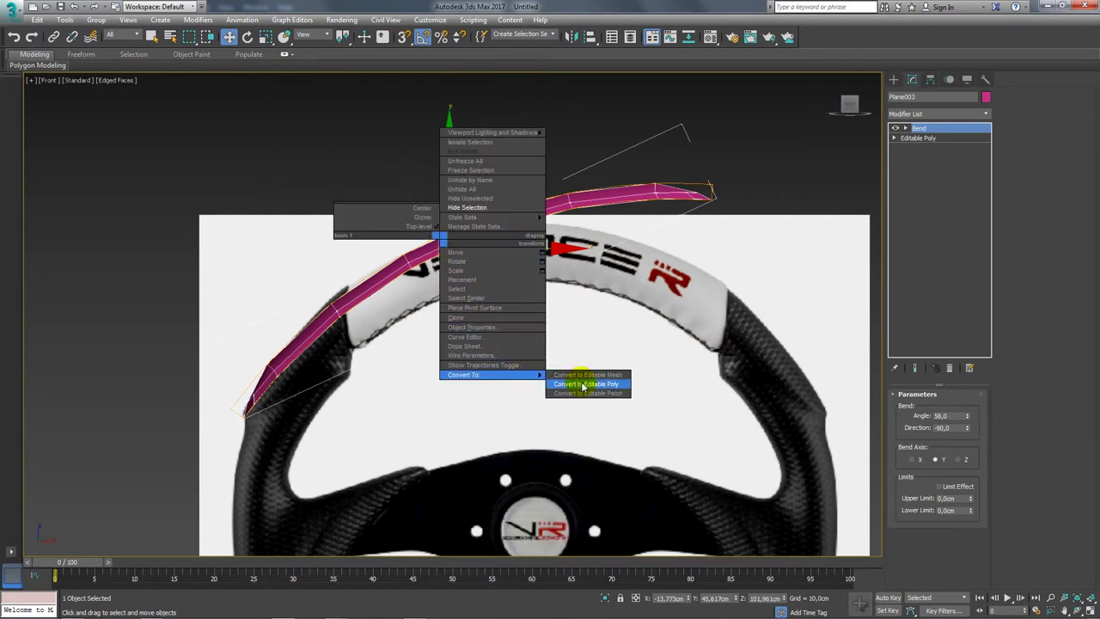
{"action": "left_click", "coordinate": [586, 385]}
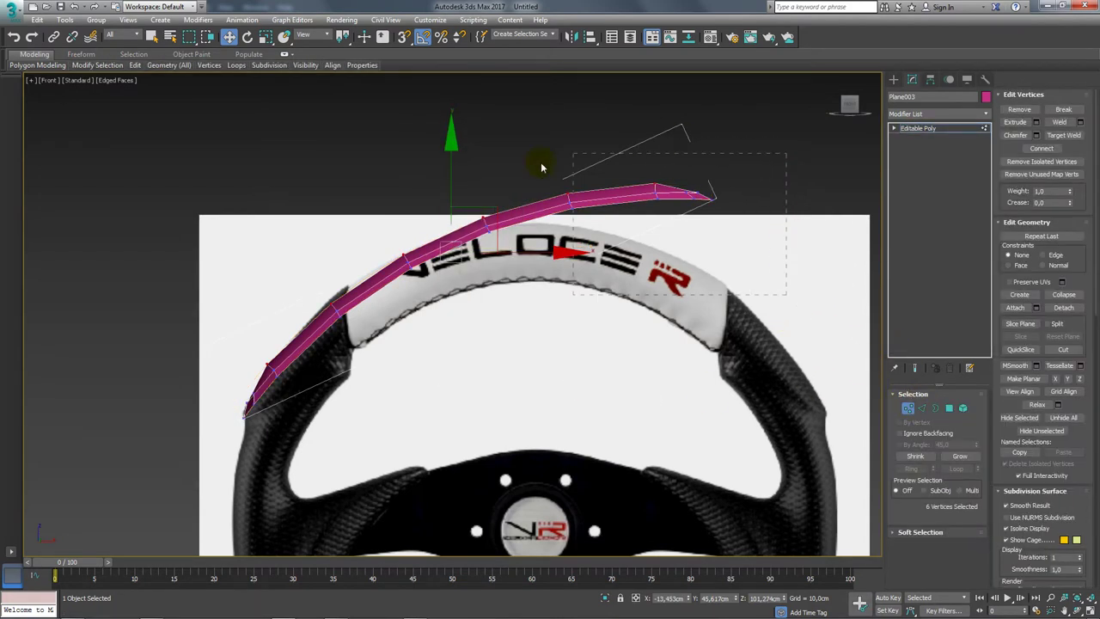
{"action": "left_click_drag", "start_coordinate": [340, 180], "coordinate": [312, 121]}
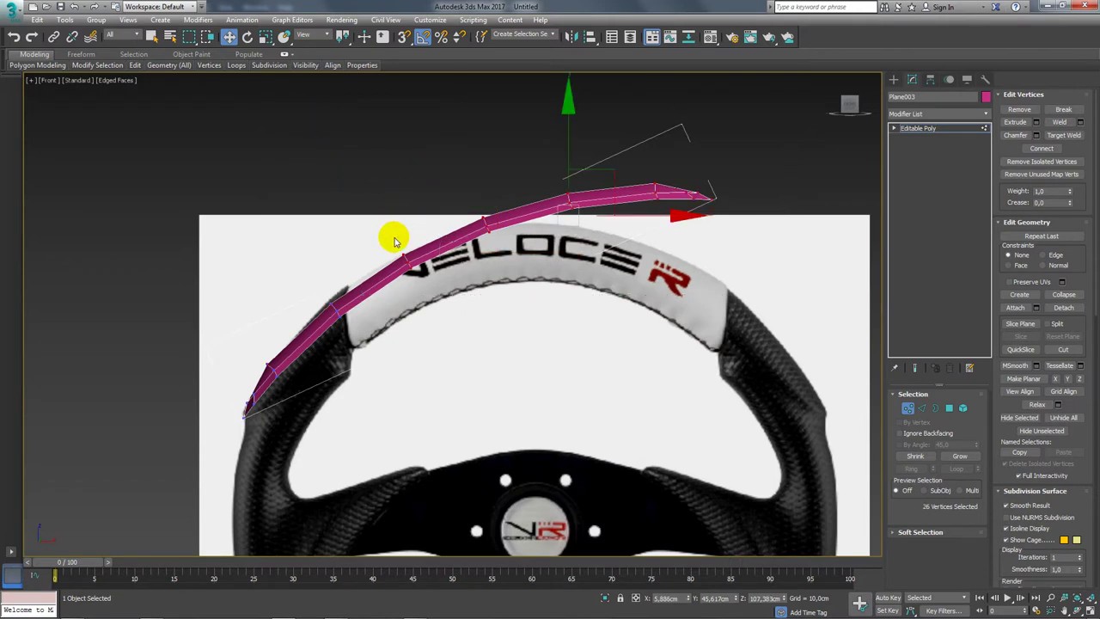
{"action": "key", "text": "ctrl+z"}
Move the strip's end vertices up to line them up with the grip edge
{"action": "scroll", "coordinate": [442, 275], "scroll_direction": "up", "scroll_amount": 3}
{"action": "scroll", "coordinate": [456, 283], "scroll_direction": "up", "scroll_amount": 3}
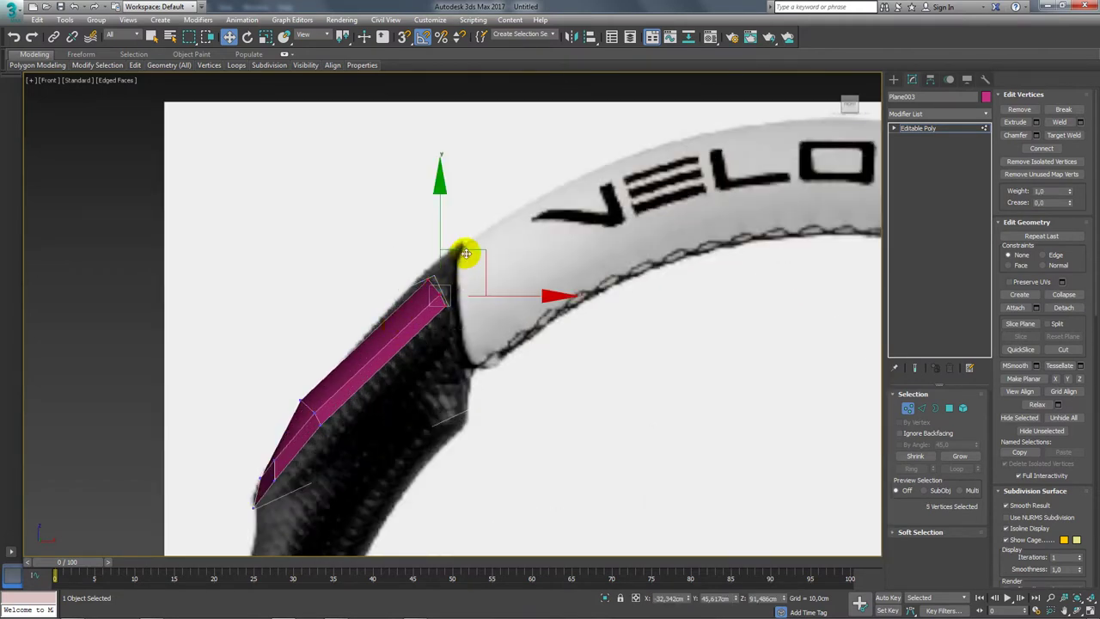
{"action": "mouse_move", "coordinate": [471, 249]}
{"action": "left_mouse_down"}
{"action": "mouse_move", "coordinate": [464, 238]}
{"action": "mouse_move", "coordinate": [508, 198]}
{"action": "left_mouse_up"}
{"action": "key", "text": "e"}
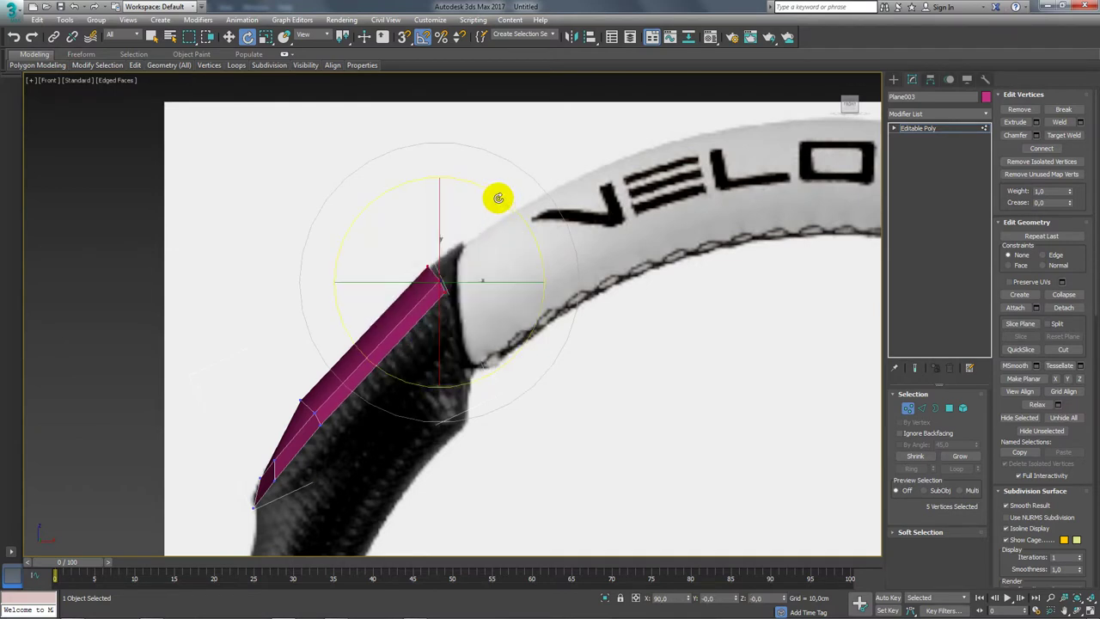
{"action": "key", "text": "w"}
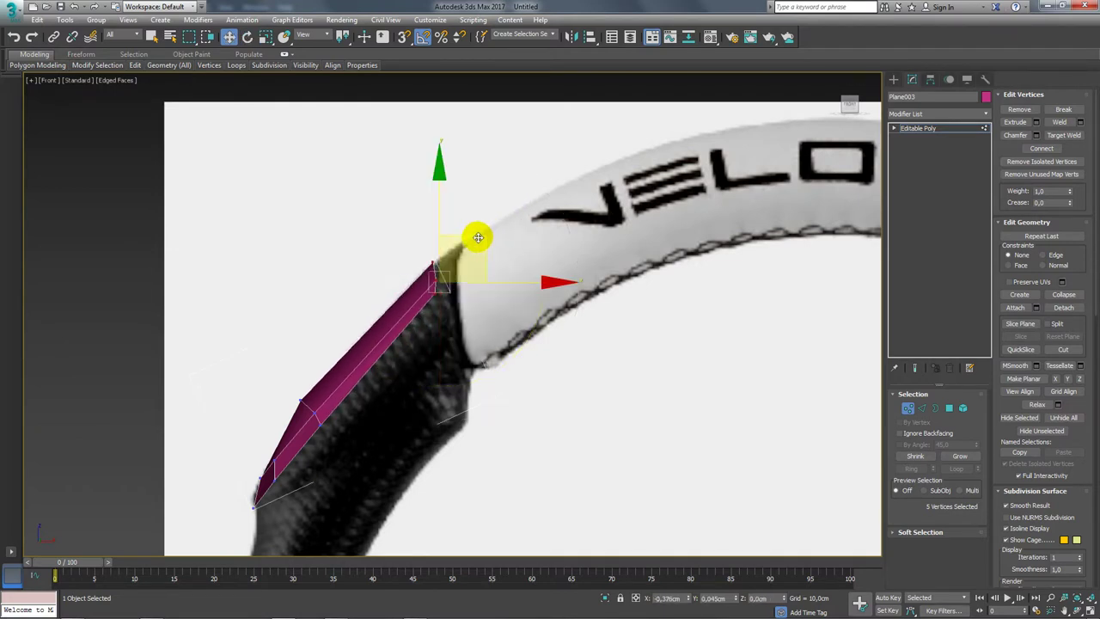
{"action": "key", "text": "r"}
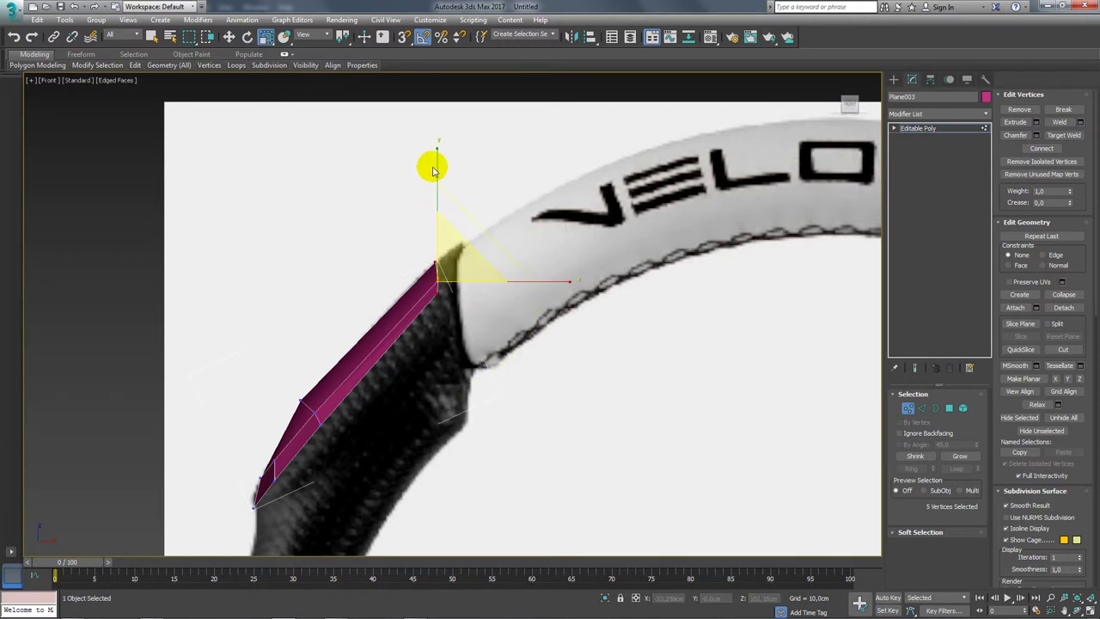
{"action": "key", "text": "w"}
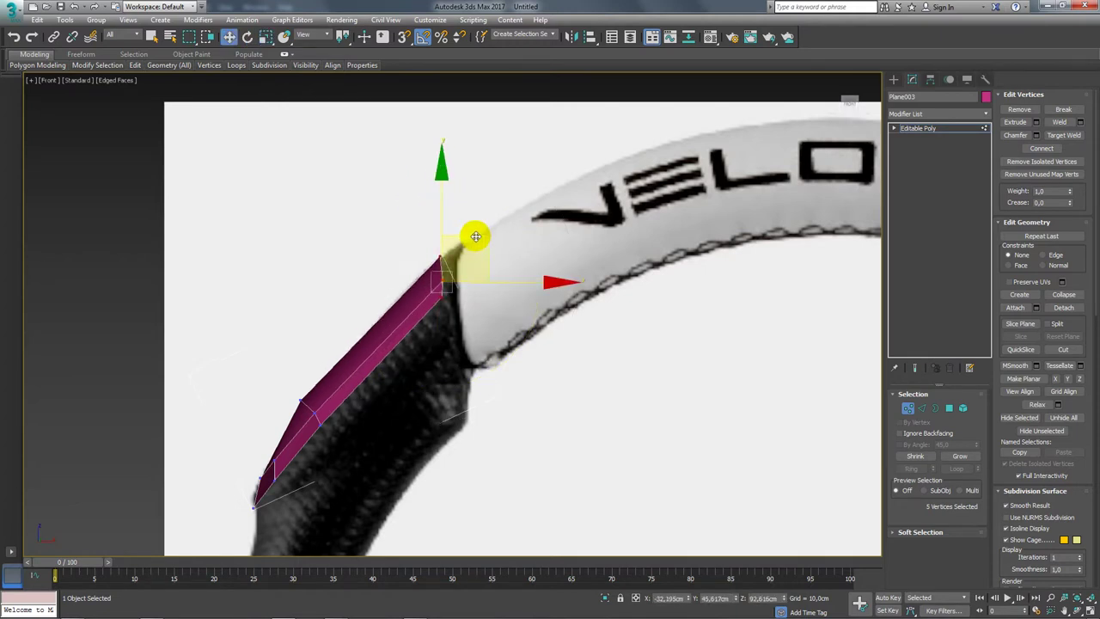
{"action": "left_click", "coordinate": [921, 408]}
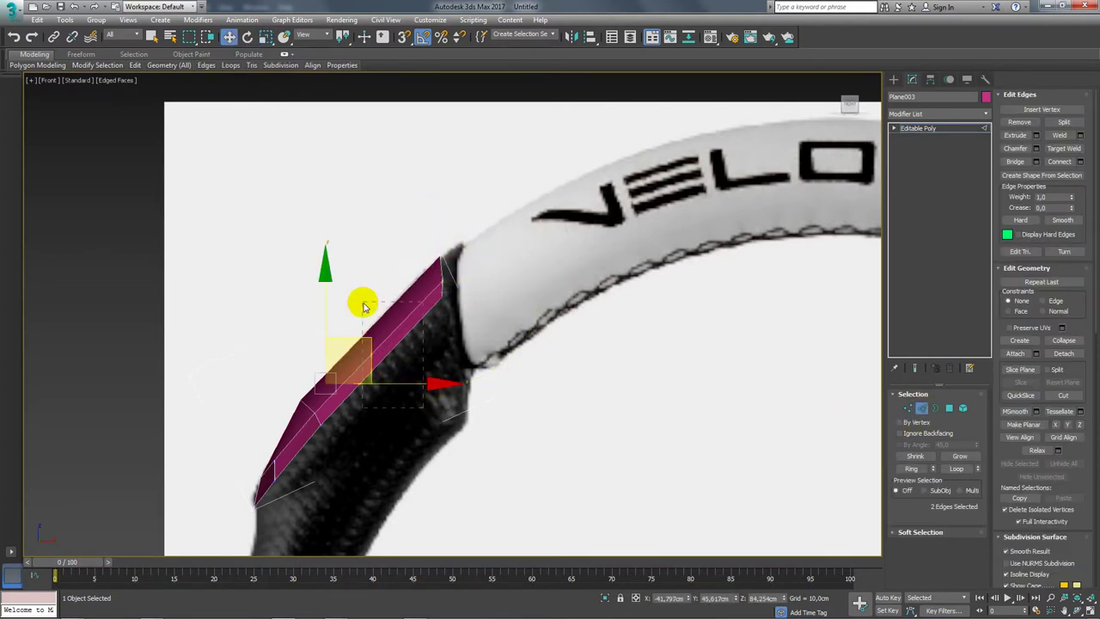
Select the edge loop along the strip, dropping one edge from the selection
{"action": "double_click", "coordinate": [364, 307]}
{"action": "left_click", "coordinate": [361, 302], "text": "alt"}
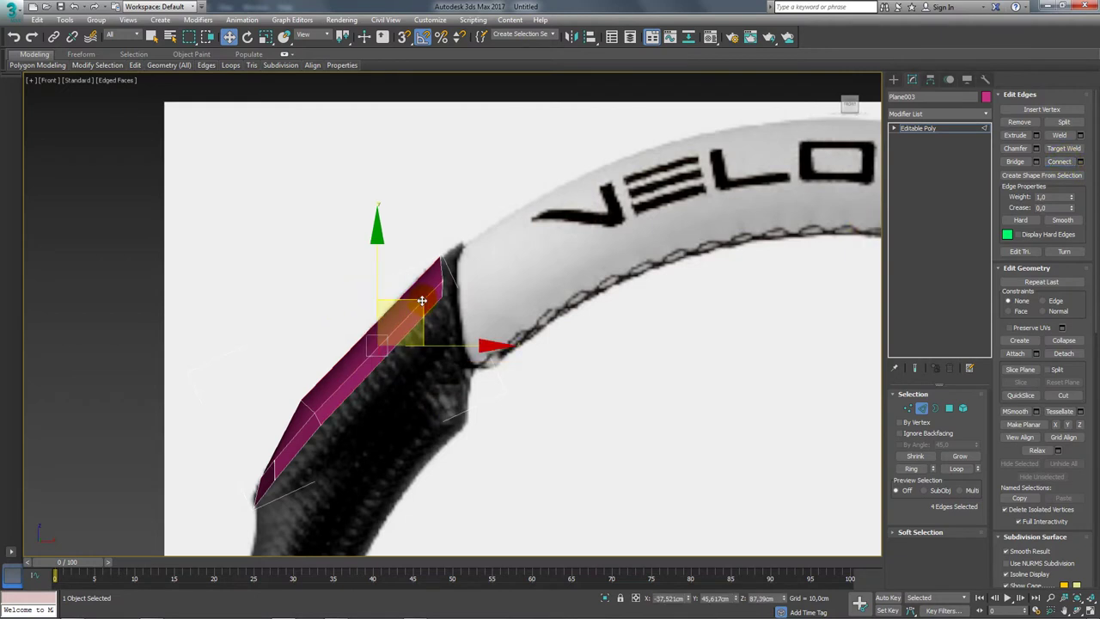
{"action": "scroll", "coordinate": [421, 314], "scroll_direction": "up", "scroll_amount": 1}
{"action": "scroll", "coordinate": [429, 334], "scroll_direction": "up", "scroll_amount": 1}
{"action": "scroll", "coordinate": [408, 368], "scroll_direction": "up", "scroll_amount": 1}
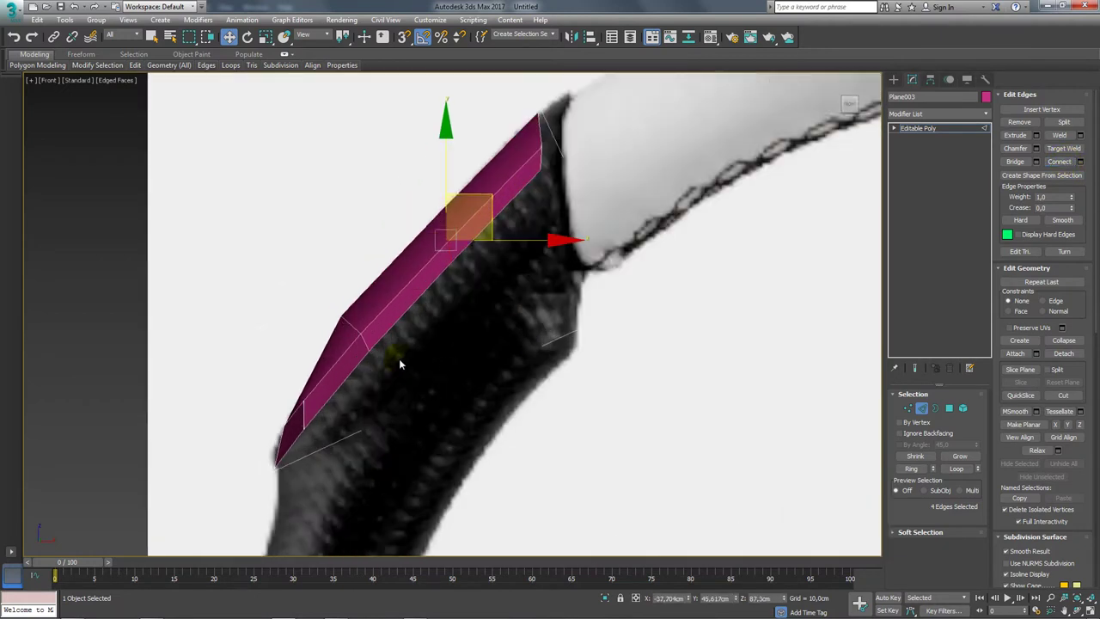
{"action": "middle_click_drag", "start_coordinate": [400, 357], "coordinate": [432, 347]}
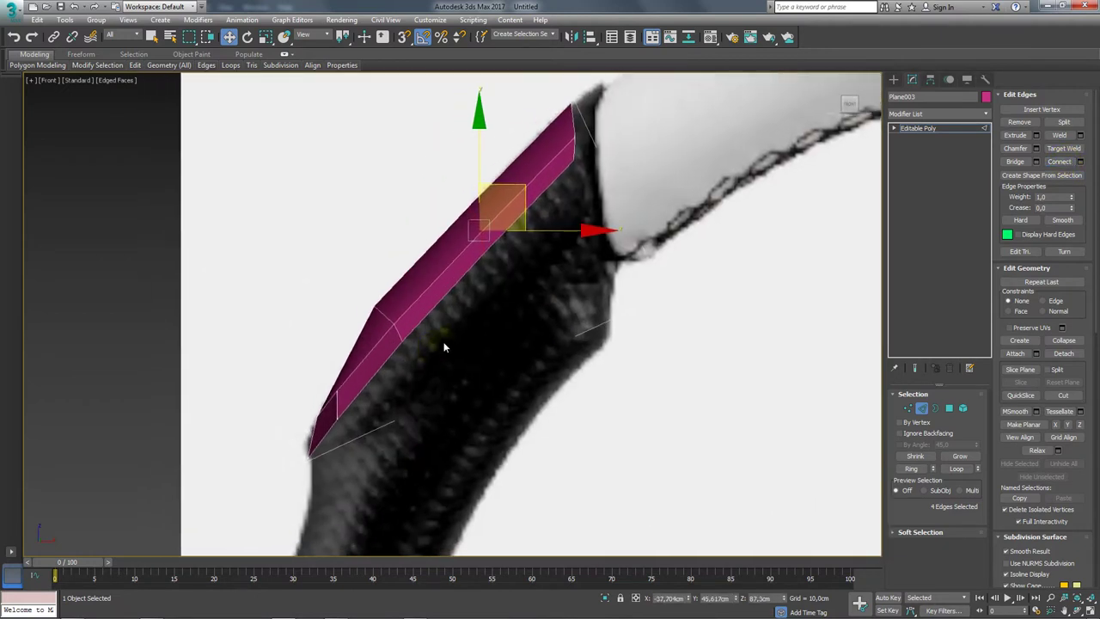
{"action": "left_click", "coordinate": [913, 129]}
{"action": "mouse_move", "coordinate": [418, 299]}
{"action": "middle_mouse_down", "text": "alt"}
{"action": "mouse_move", "coordinate": [457, 315]}
{"action": "mouse_move", "coordinate": [491, 376]}
{"action": "mouse_move", "coordinate": [393, 321]}
{"action": "mouse_move", "coordinate": [462, 319]}
{"action": "mouse_move", "coordinate": [484, 359]}
{"action": "mouse_move", "coordinate": [366, 330]}
{"action": "mouse_move", "coordinate": [410, 317]}
{"action": "mouse_move", "coordinate": [440, 331]}
{"action": "middle_mouse_up", "text": "alt"}
Select the strip piece as an element and scale it to stretch along the left grip
{"action": "left_click", "coordinate": [964, 410]}
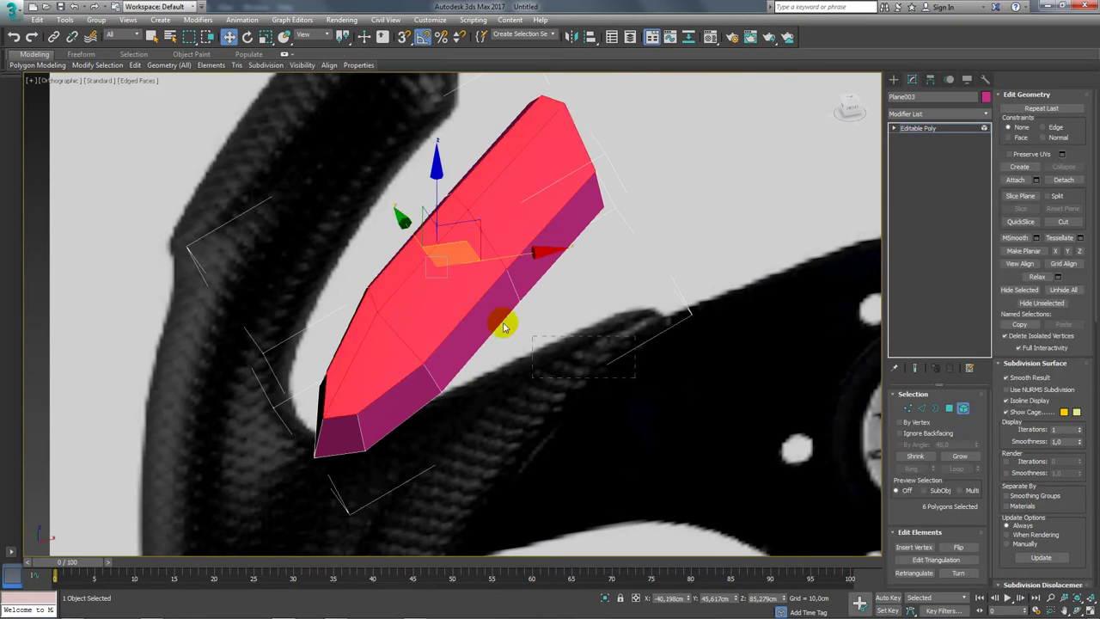
{"action": "key", "text": "f"}
{"action": "scroll", "coordinate": [418, 267], "scroll_direction": "up", "scroll_amount": 3}
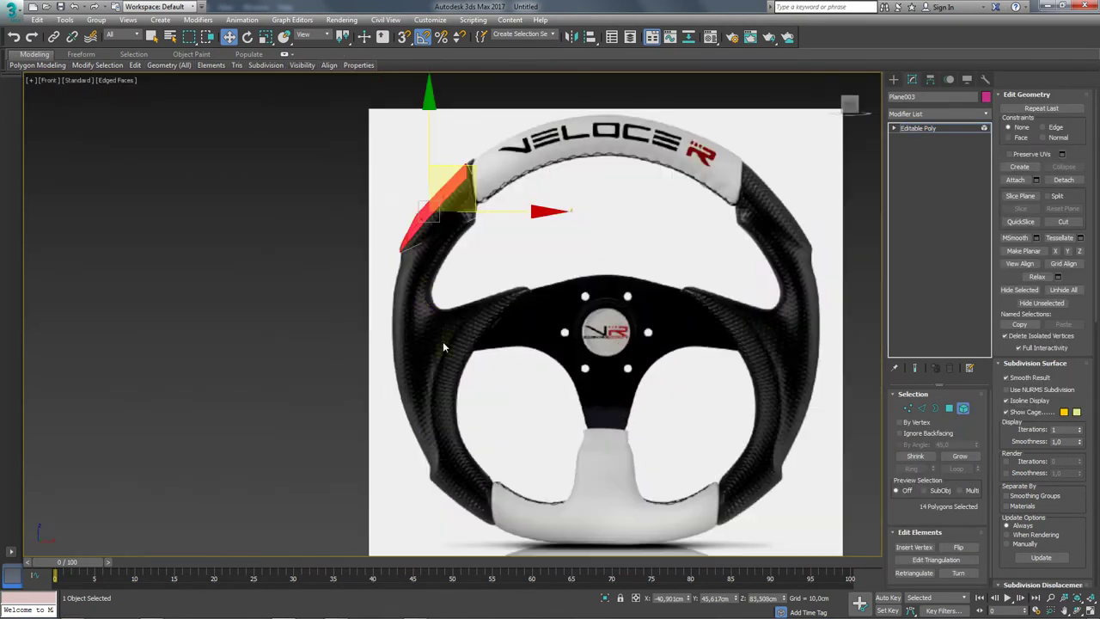
{"action": "scroll", "coordinate": [453, 221], "scroll_direction": "up", "scroll_amount": 2}
{"action": "scroll", "coordinate": [491, 241], "scroll_direction": "up", "scroll_amount": 2}
{"action": "scroll", "coordinate": [516, 277], "scroll_direction": "up", "scroll_amount": 2}
{"action": "left_click_drag", "start_coordinate": [516, 277], "coordinate": [420, 123]}
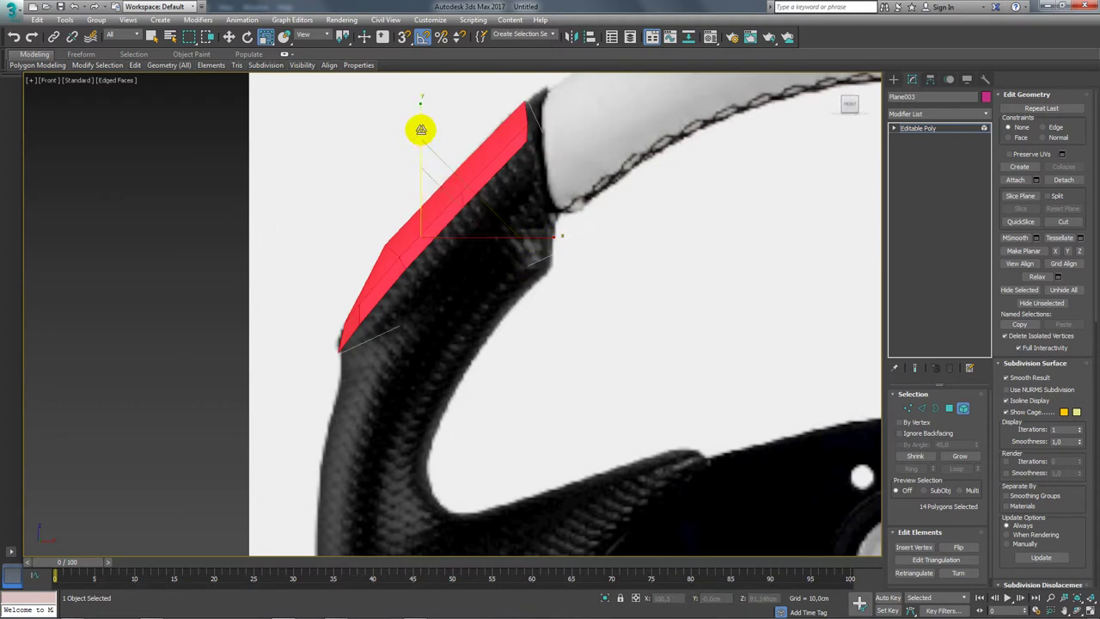
{"action": "key", "text": "ctrl+z"}
{"action": "left_click_drag", "start_coordinate": [479, 191], "coordinate": [482, 185]}
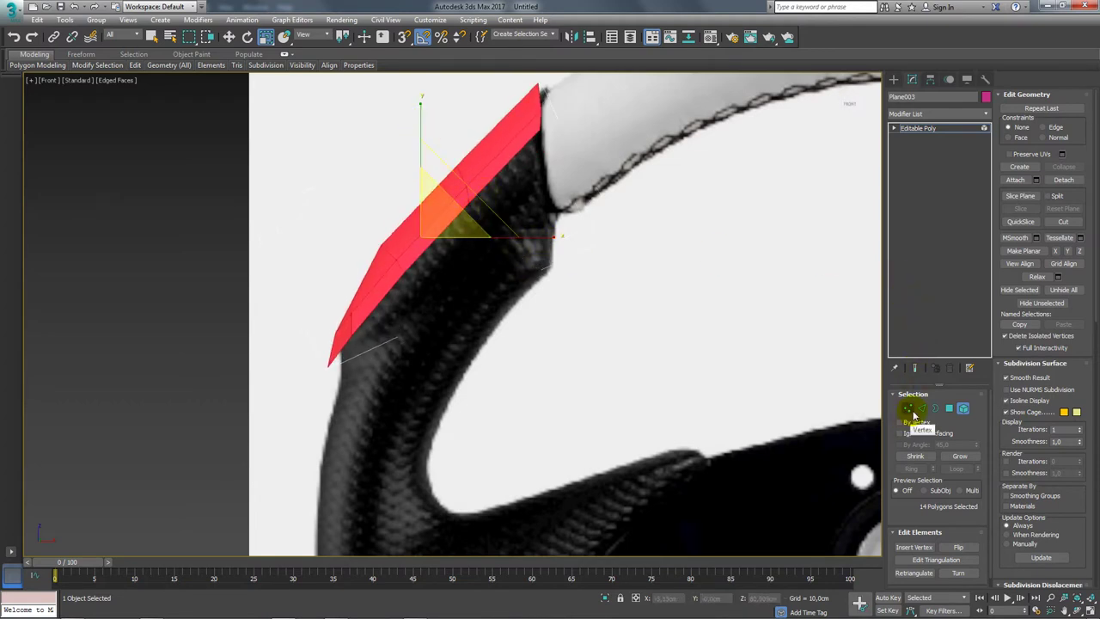
Move the strip's lower-tip vertices up along the rim, with see-through display enabled
{"action": "left_click", "coordinate": [909, 410]}
{"action": "middle_click_drag", "start_coordinate": [599, 208], "coordinate": [601, 299]}
{"action": "key", "text": "w"}
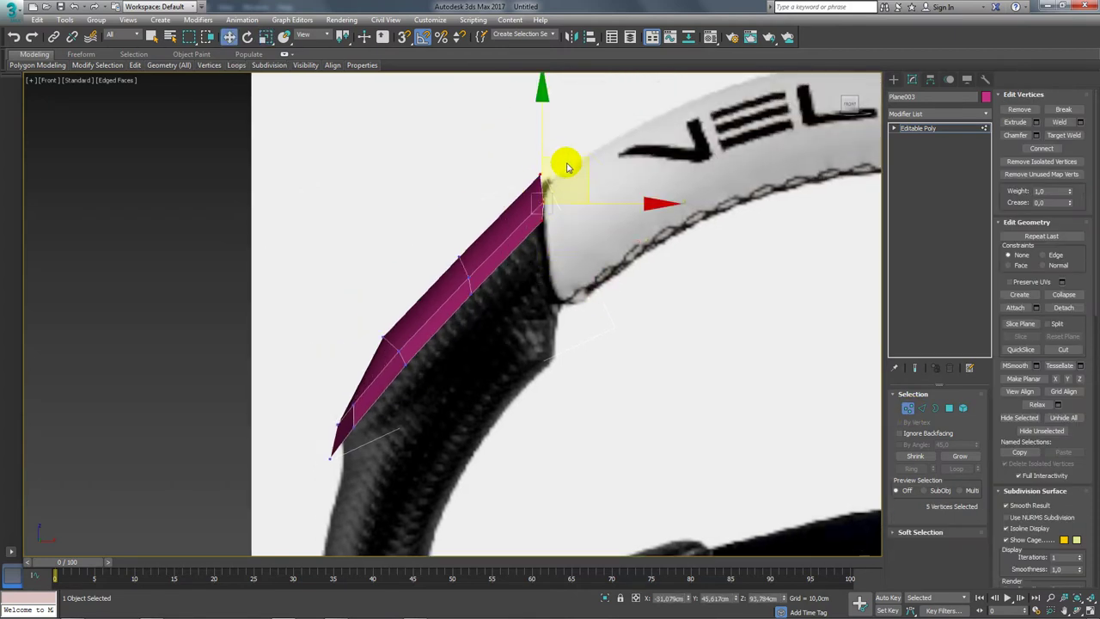
{"action": "middle_click_drag", "start_coordinate": [476, 256], "coordinate": [516, 170]}
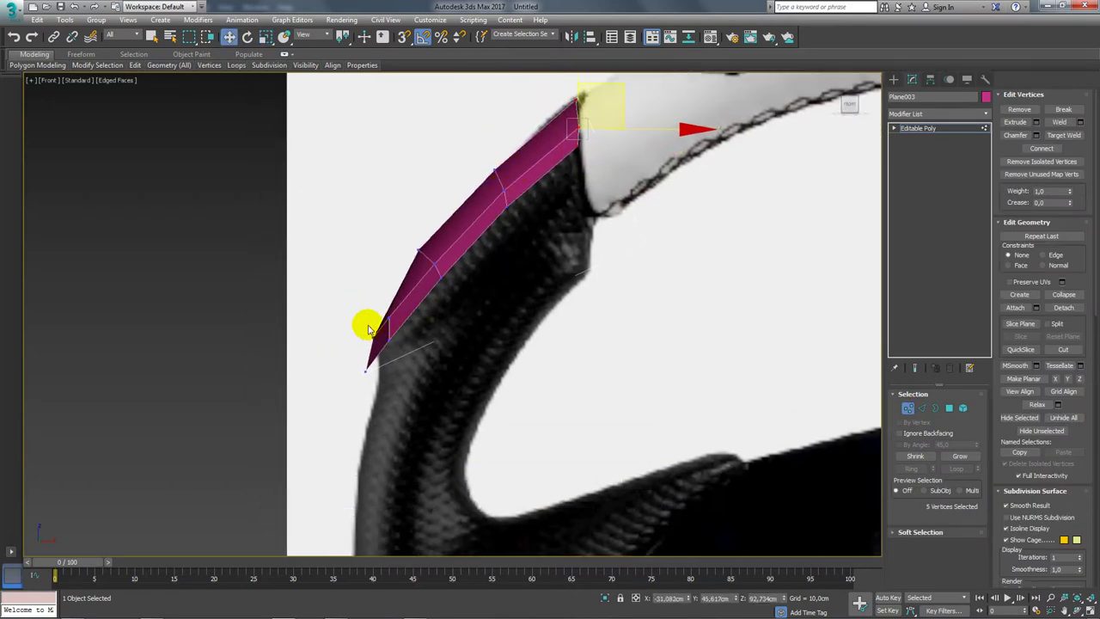
{"action": "left_click_drag", "start_coordinate": [331, 300], "coordinate": [431, 395], "text": "ctrl"}
{"action": "left_click_drag", "start_coordinate": [431, 291], "coordinate": [437, 266]}
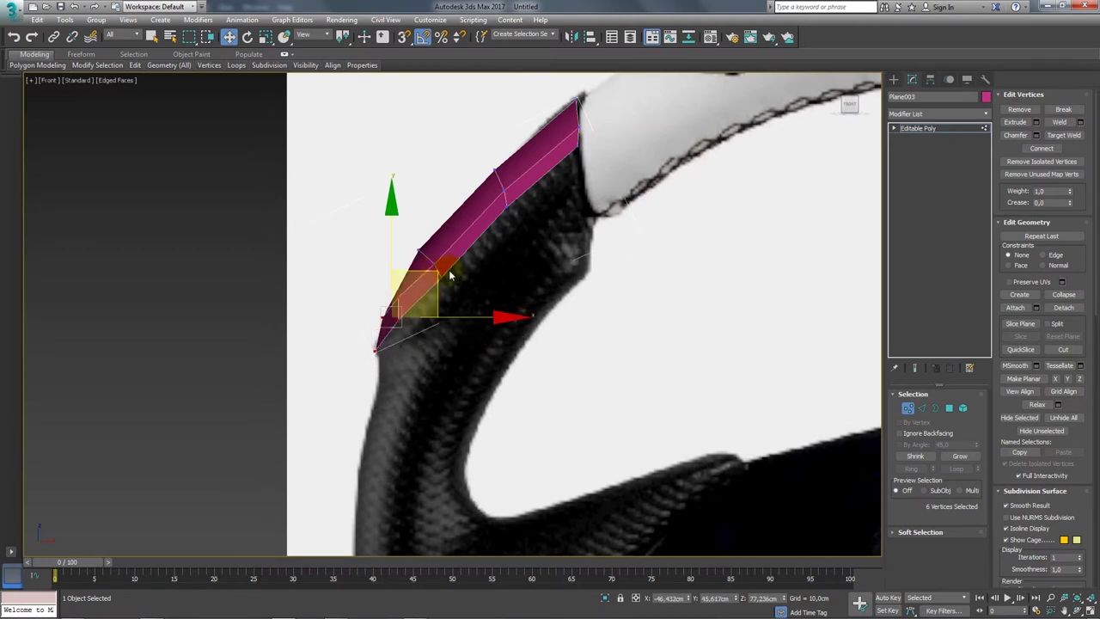
{"action": "scroll", "coordinate": [452, 293], "scroll_direction": "up", "scroll_amount": 3}
{"action": "key", "text": "ctrl+z"}
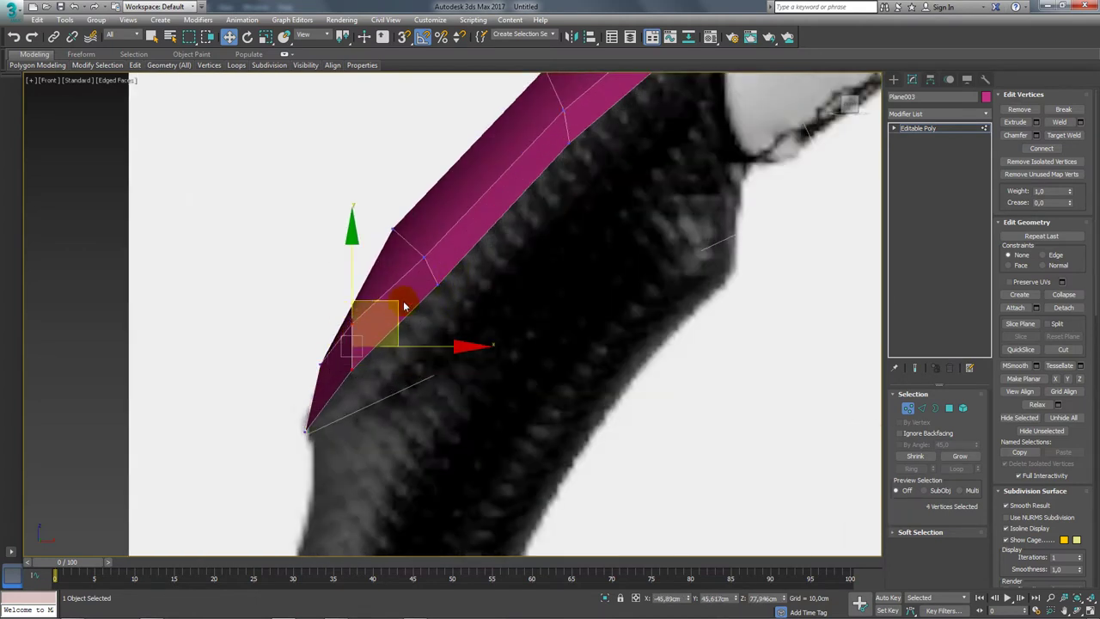
{"action": "key", "text": "alt+x"}
{"action": "scroll", "coordinate": [461, 287], "scroll_direction": "down", "scroll_amount": 2}
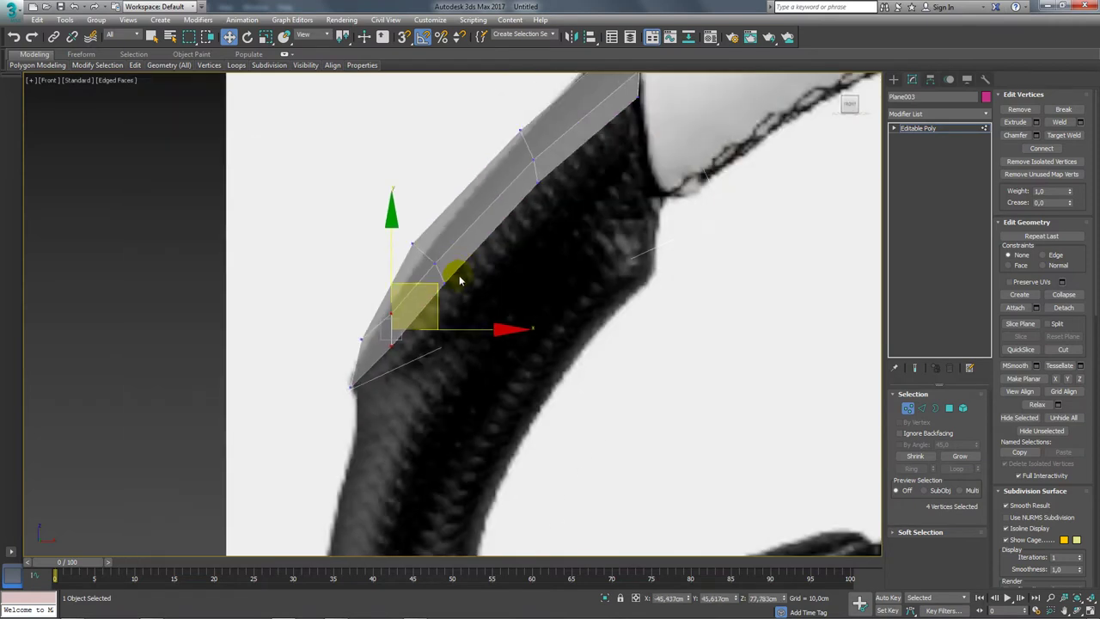
{"action": "middle_click_drag", "start_coordinate": [456, 228], "coordinate": [459, 265]}
Rotate the strip's upper vertices to follow the curve of the rim
{"action": "left_click", "coordinate": [417, 282]}
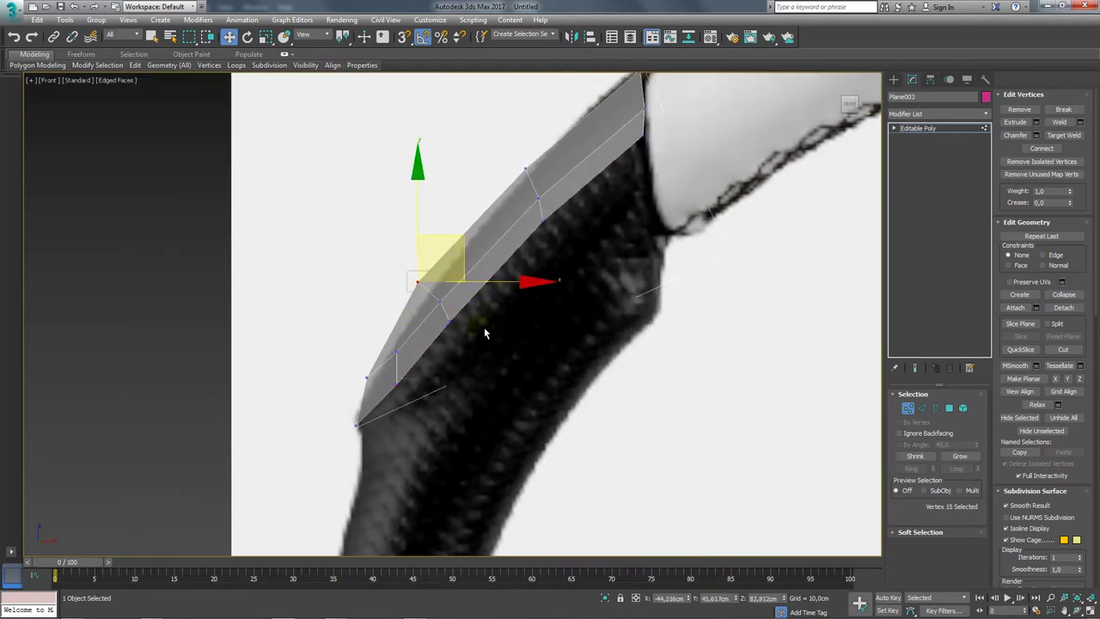
{"action": "mouse_move", "coordinate": [485, 334]}
{"action": "left_mouse_down"}
{"action": "mouse_move", "coordinate": [425, 288]}
{"action": "mouse_move", "coordinate": [539, 216]}
{"action": "left_mouse_up"}
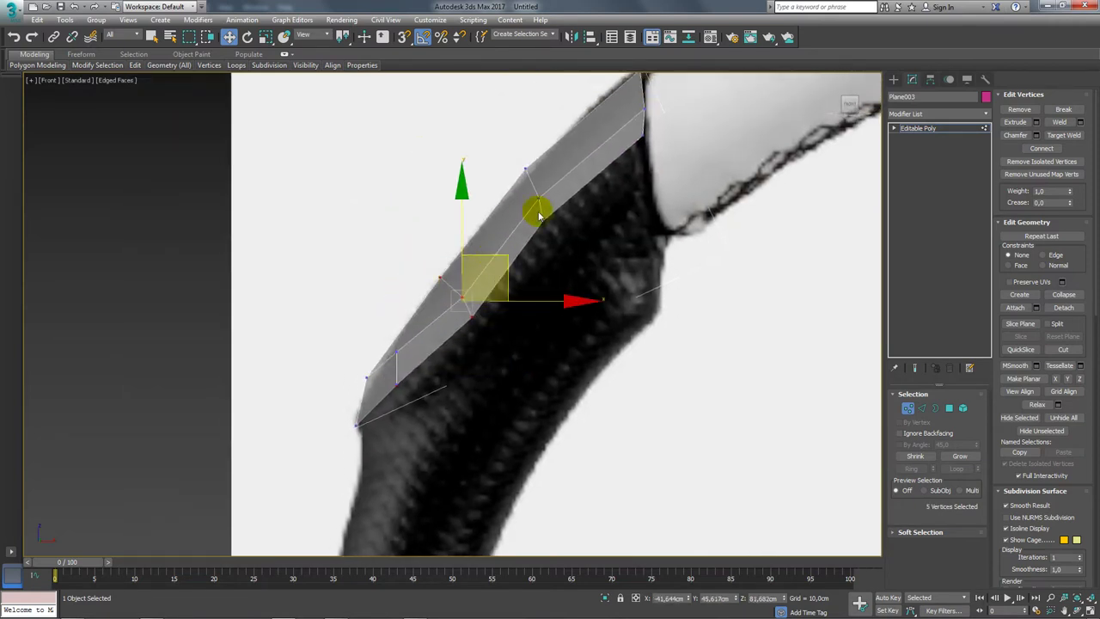
{"action": "left_click_drag", "start_coordinate": [496, 157], "coordinate": [494, 155]}
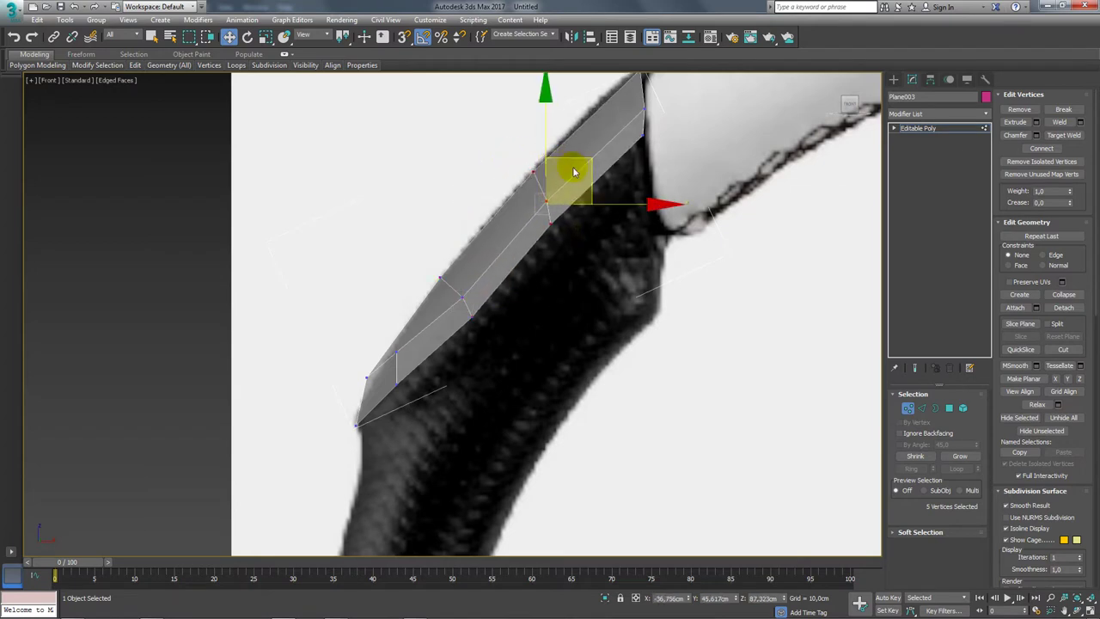
{"action": "key", "text": "e"}
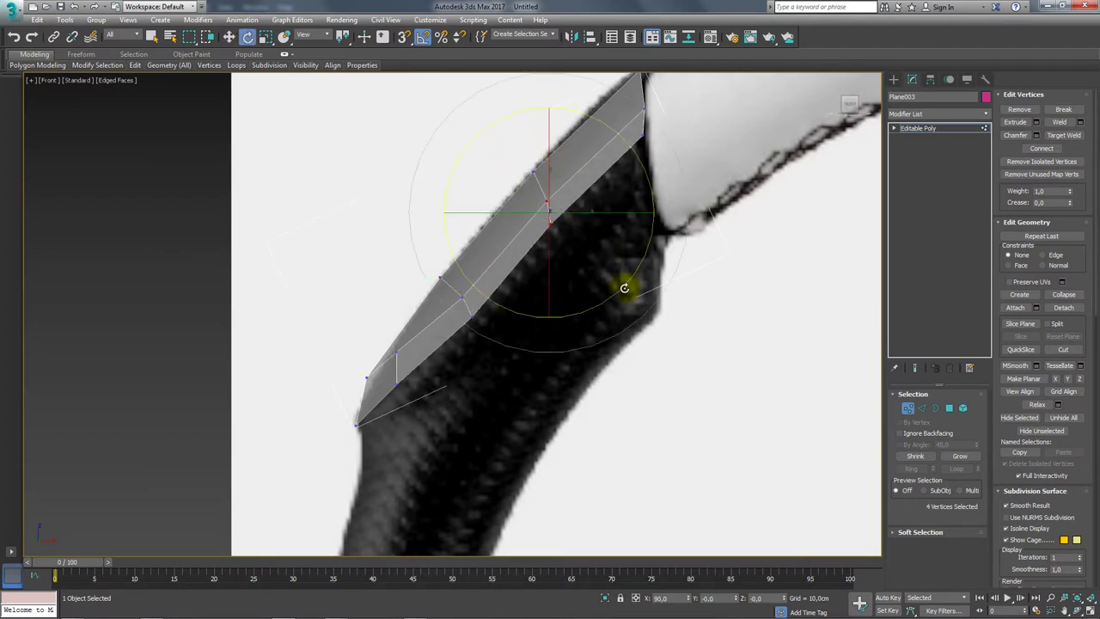
{"action": "left_click_drag", "start_coordinate": [624, 288], "coordinate": [637, 276]}
{"action": "left_click_drag", "start_coordinate": [481, 322], "coordinate": [458, 294]}
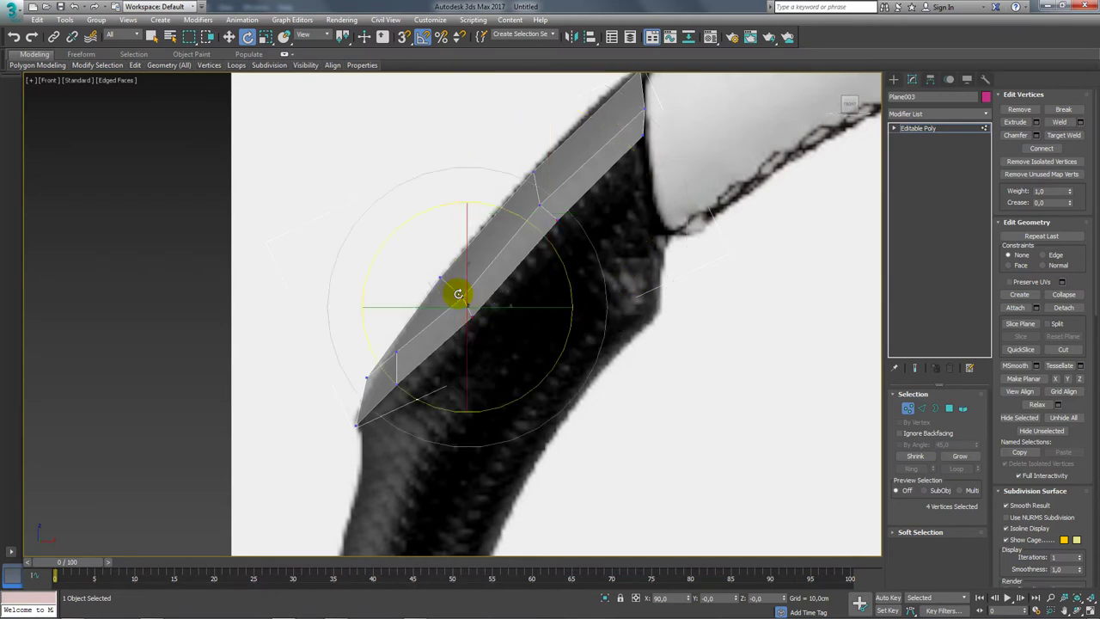
{"action": "key", "text": "w"}
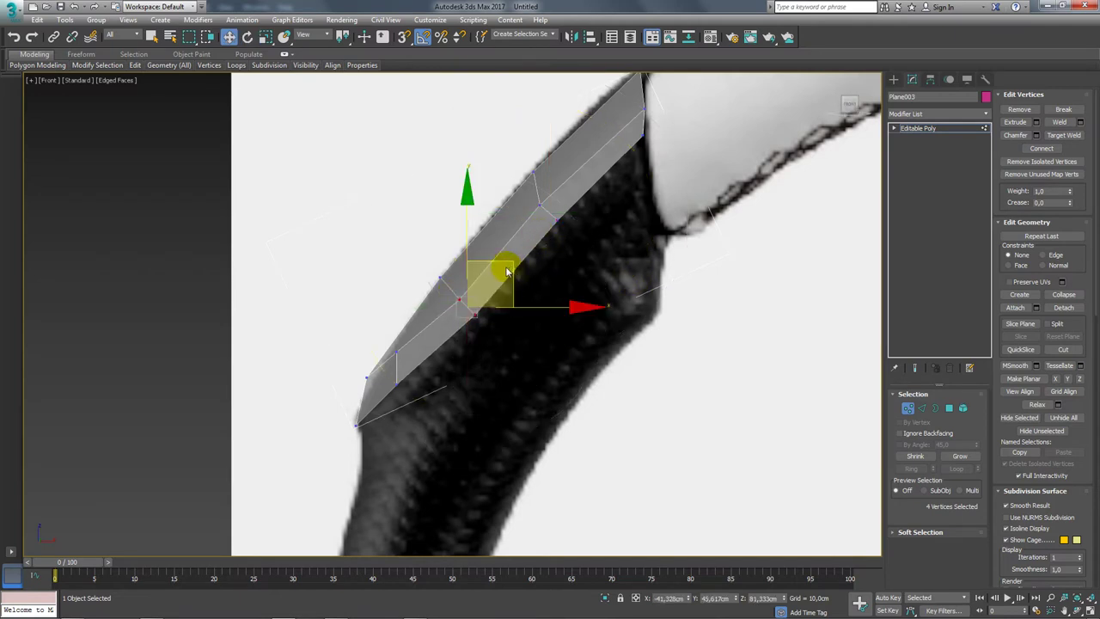
Move the lower-section vertices onto the rim edge, nudge one vertex, and turn off see-through
{"action": "middle_click_drag", "start_coordinate": [502, 270], "coordinate": [432, 309]}
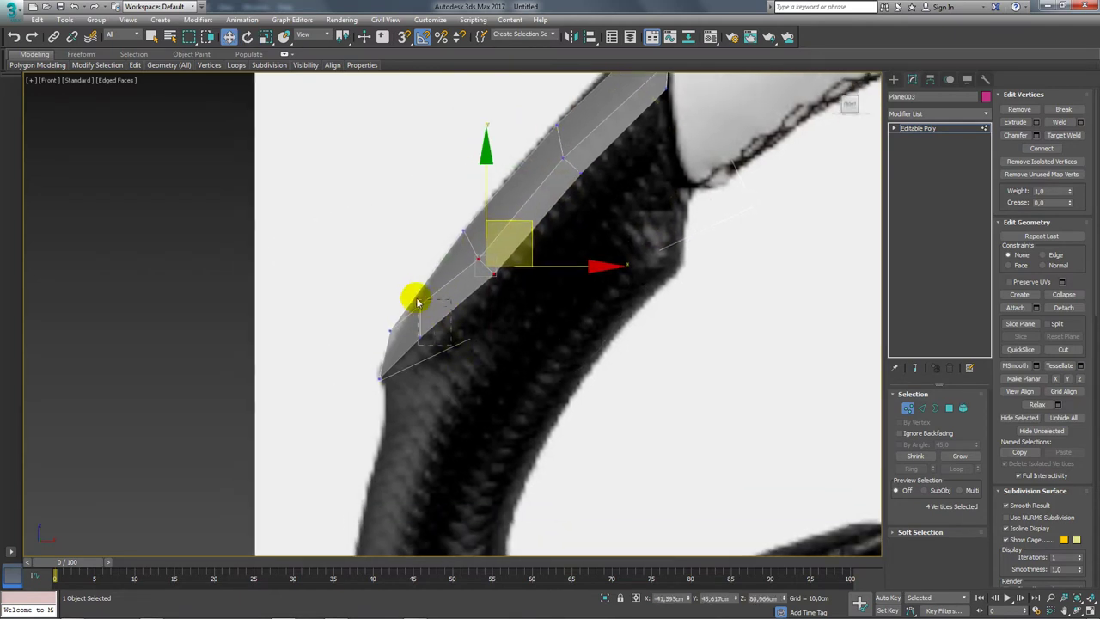
{"action": "mouse_move", "coordinate": [418, 294]}
{"action": "left_mouse_down"}
{"action": "mouse_move", "coordinate": [442, 288]}
{"action": "mouse_move", "coordinate": [392, 323]}
{"action": "left_mouse_up"}
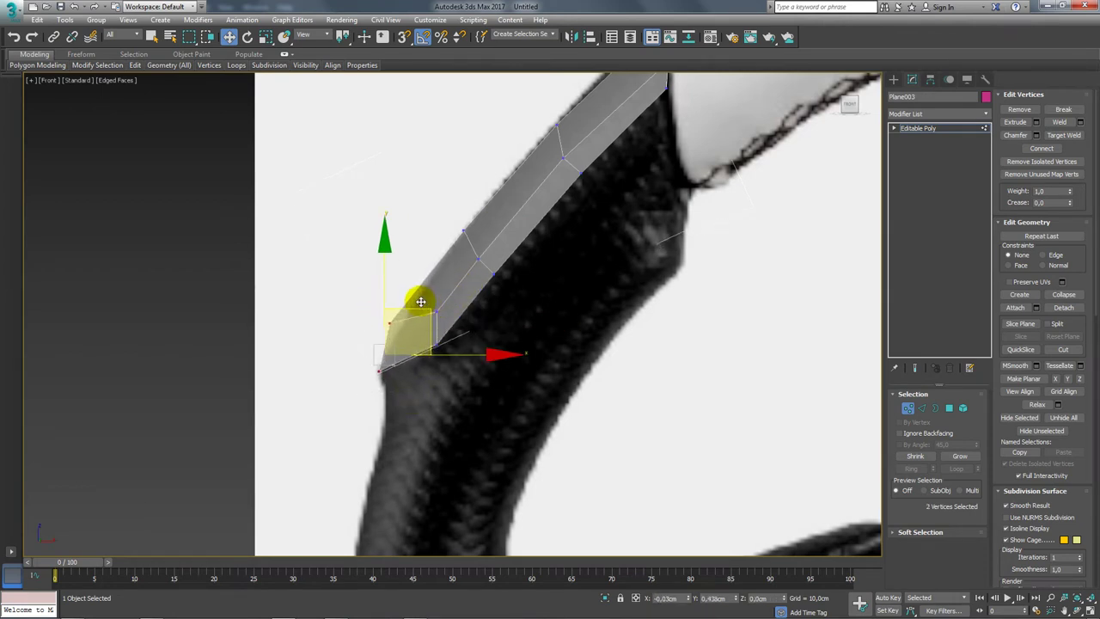
{"action": "left_click_drag", "start_coordinate": [356, 303], "coordinate": [402, 337]}
{"action": "left_click_drag", "start_coordinate": [423, 277], "coordinate": [433, 282]}
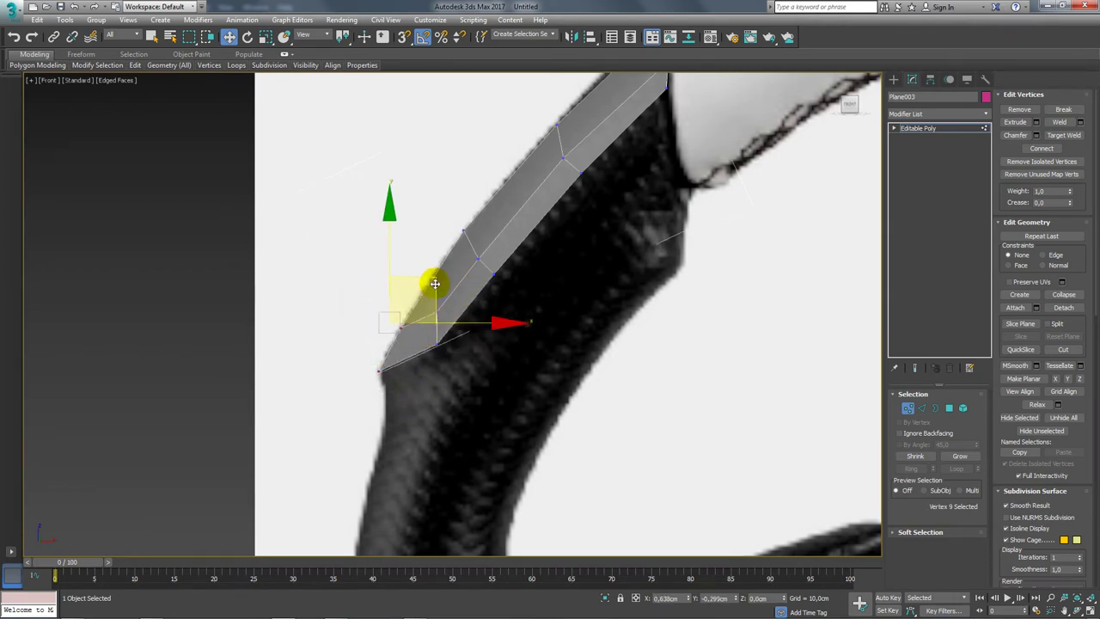
{"action": "scroll", "coordinate": [447, 285], "scroll_direction": "down", "scroll_amount": 2}
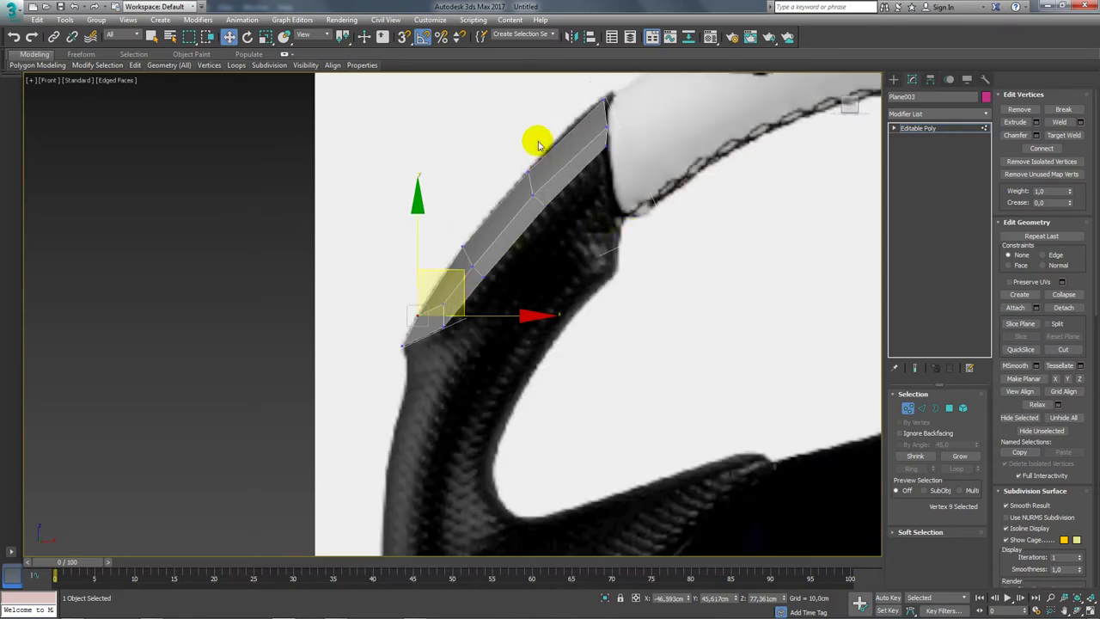
{"action": "scroll", "coordinate": [537, 145], "scroll_direction": "down", "scroll_amount": 2}
{"action": "scroll", "coordinate": [530, 172], "scroll_direction": "down", "scroll_amount": 2}
{"action": "key", "text": "alt+x"}
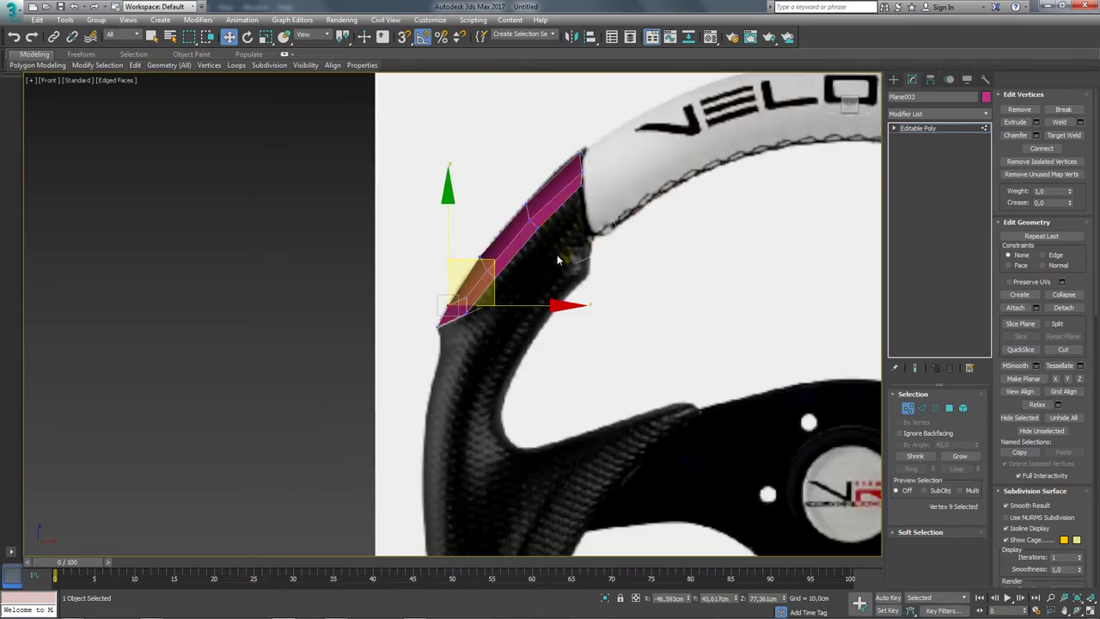
From a side view, scale six of the strip's vertices in depth and exit vertex editing
{"action": "mouse_move", "coordinate": [558, 259]}
{"action": "middle_mouse_down", "text": "alt"}
{"action": "mouse_move", "coordinate": [602, 270]}
{"action": "mouse_move", "coordinate": [610, 295]}
{"action": "mouse_move", "coordinate": [638, 273]}
{"action": "middle_mouse_up", "text": "alt"}
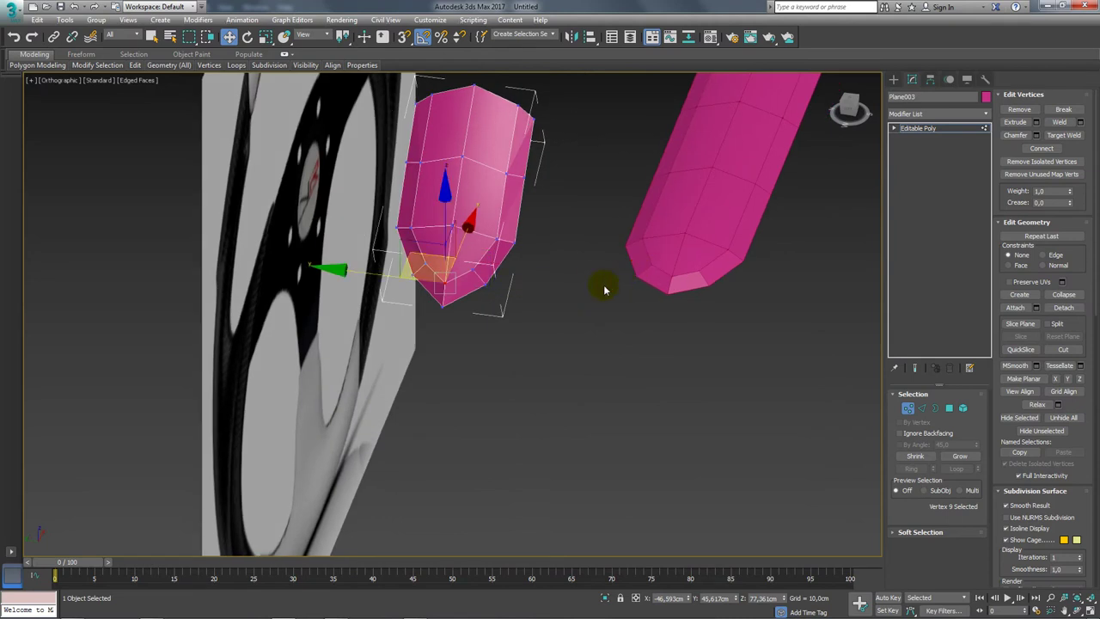
{"action": "mouse_move", "coordinate": [550, 293]}
{"action": "middle_mouse_down", "text": "alt"}
{"action": "mouse_move", "coordinate": [562, 314]}
{"action": "mouse_move", "coordinate": [516, 240]}
{"action": "middle_mouse_up", "text": "alt"}
{"action": "left_click_drag", "start_coordinate": [473, 271], "coordinate": [473, 272]}
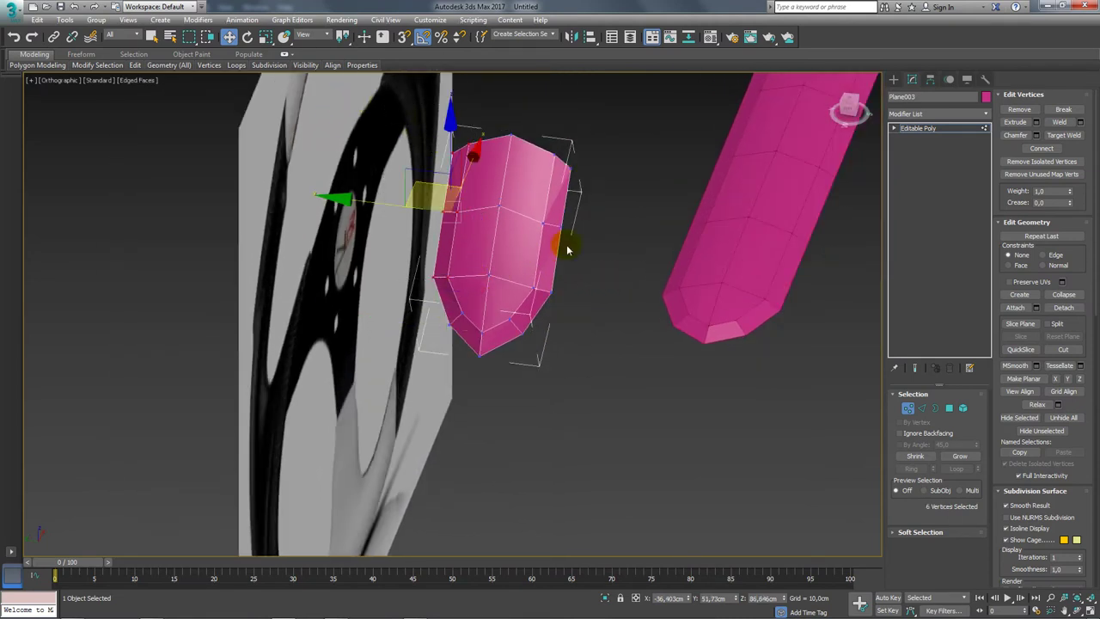
{"action": "key", "text": "e"}
{"action": "key", "text": "r"}
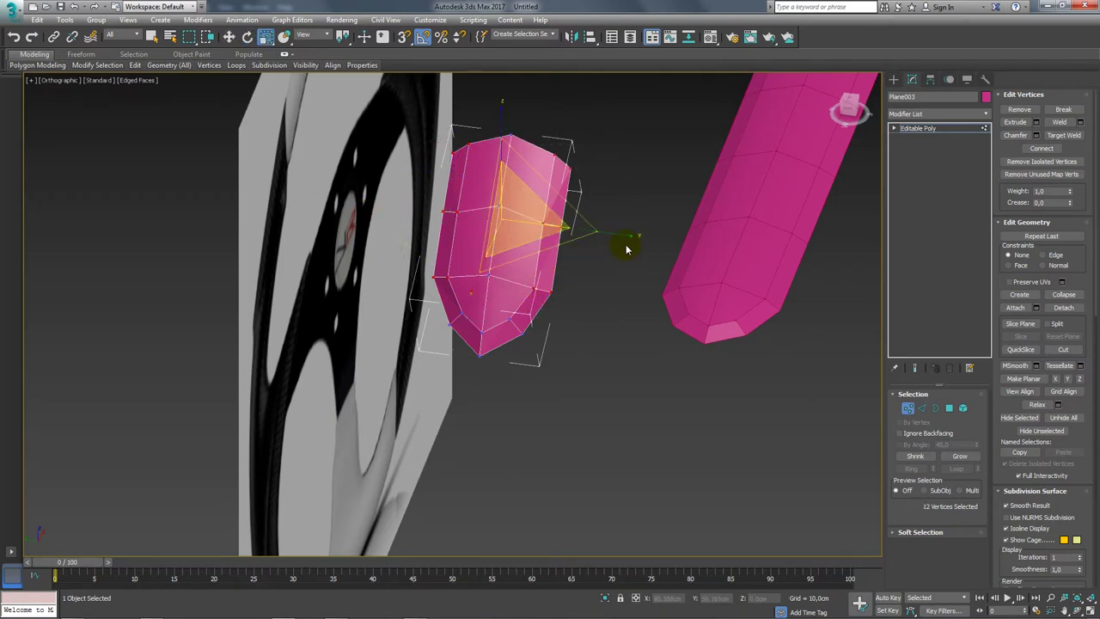
{"action": "left_click_drag", "start_coordinate": [624, 240], "coordinate": [614, 233]}
{"action": "mouse_move", "coordinate": [615, 233]}
{"action": "middle_mouse_down", "text": "alt"}
{"action": "mouse_move", "coordinate": [516, 258]}
{"action": "mouse_move", "coordinate": [623, 202]}
{"action": "mouse_move", "coordinate": [619, 227]}
{"action": "middle_mouse_up", "text": "alt"}
{"action": "left_click", "coordinate": [918, 128]}
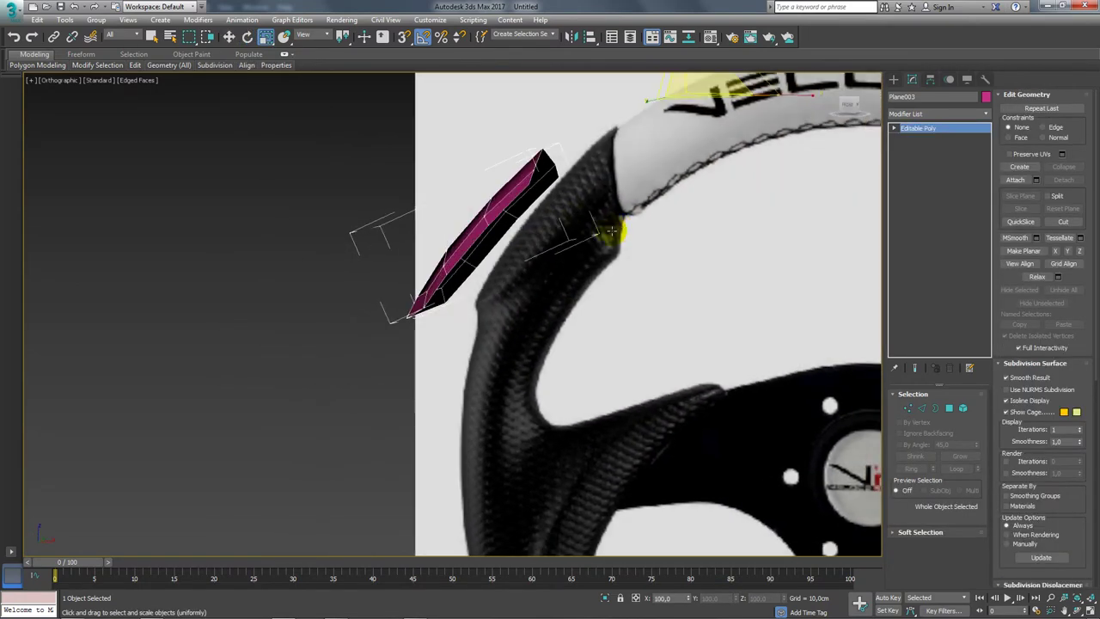
In Front view, move the long pink strip Plane002 over the wheel image
{"action": "key", "text": "f"}
{"action": "scroll", "coordinate": [404, 225], "scroll_direction": "down", "scroll_amount": 1}
{"action": "scroll", "coordinate": [367, 240], "scroll_direction": "up", "scroll_amount": 3}
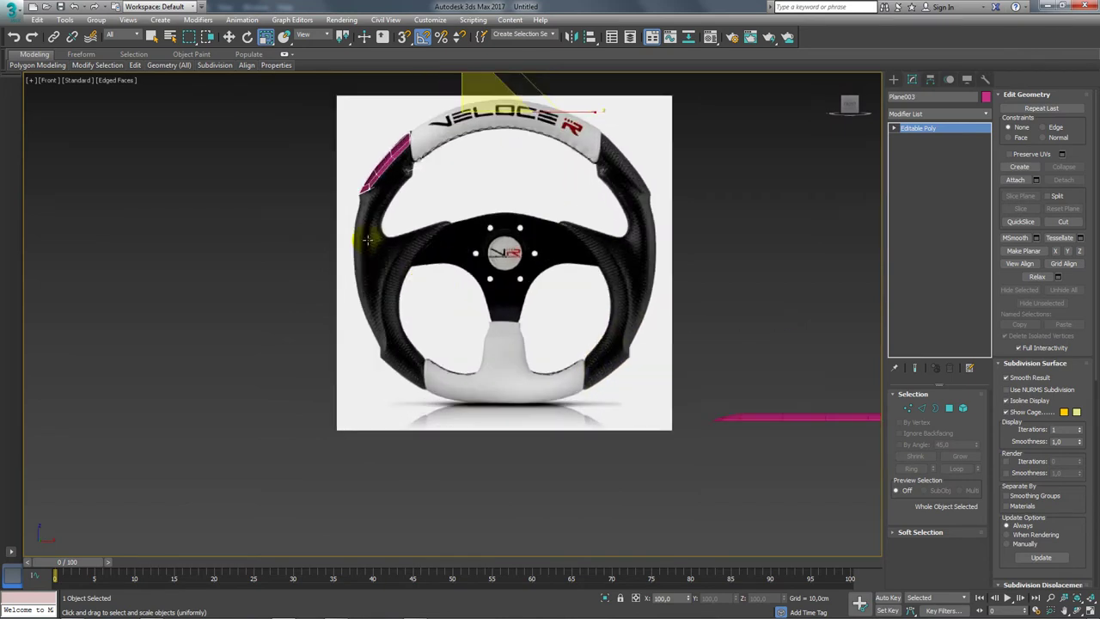
{"action": "middle_click_drag", "start_coordinate": [379, 348], "coordinate": [368, 295]}
{"action": "scroll", "coordinate": [356, 288], "scroll_direction": "up", "scroll_amount": 4}
{"action": "scroll", "coordinate": [361, 287], "scroll_direction": "down", "scroll_amount": 4}
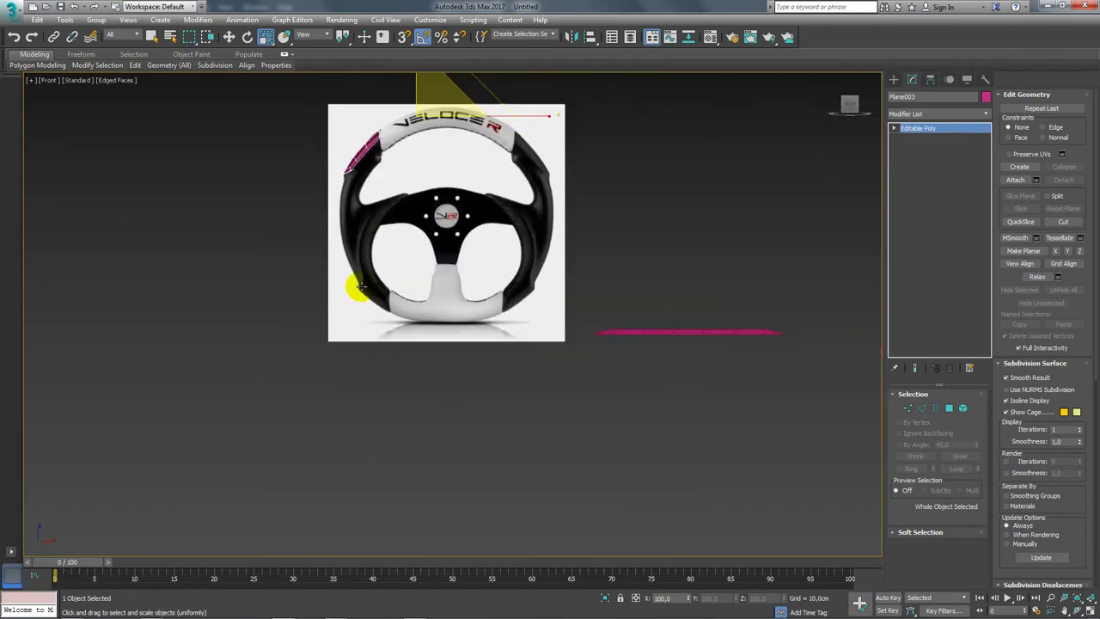
{"action": "scroll", "coordinate": [363, 292], "scroll_direction": "up", "scroll_amount": 2}
{"action": "scroll", "coordinate": [356, 279], "scroll_direction": "down", "scroll_amount": 1}
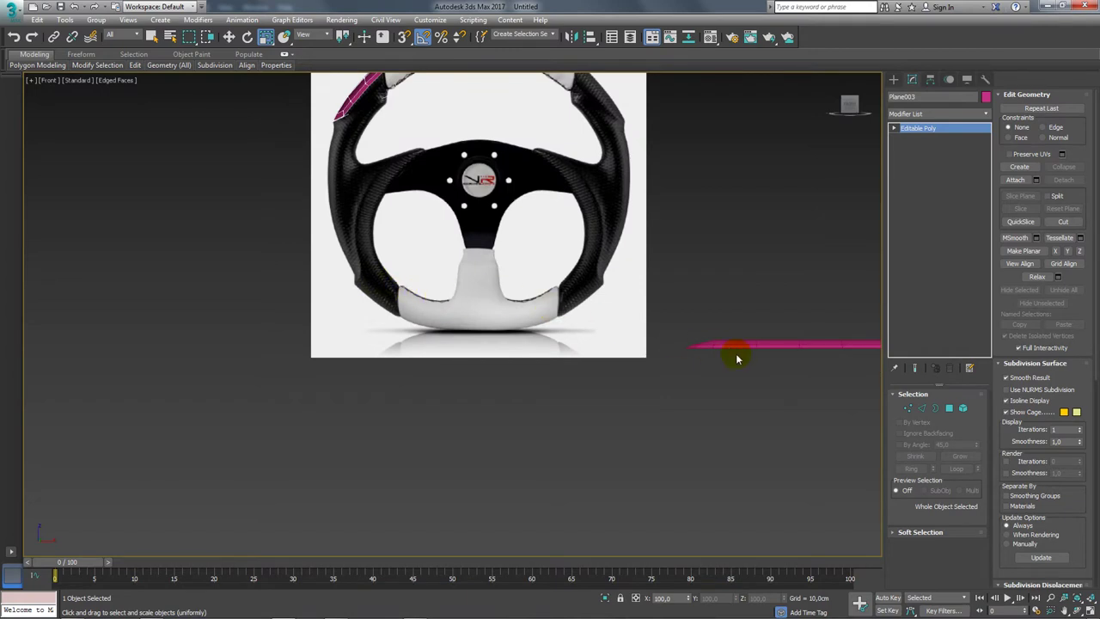
{"action": "key", "text": "w"}
{"action": "mouse_move", "coordinate": [847, 311]}
{"action": "left_mouse_down"}
{"action": "mouse_move", "coordinate": [363, 218]}
{"action": "mouse_move", "coordinate": [379, 229]}
{"action": "left_mouse_up"}
Shift-drag out a copy of the long strip as Plane004
{"action": "scroll", "coordinate": [379, 228], "scroll_direction": "up", "scroll_amount": 1}
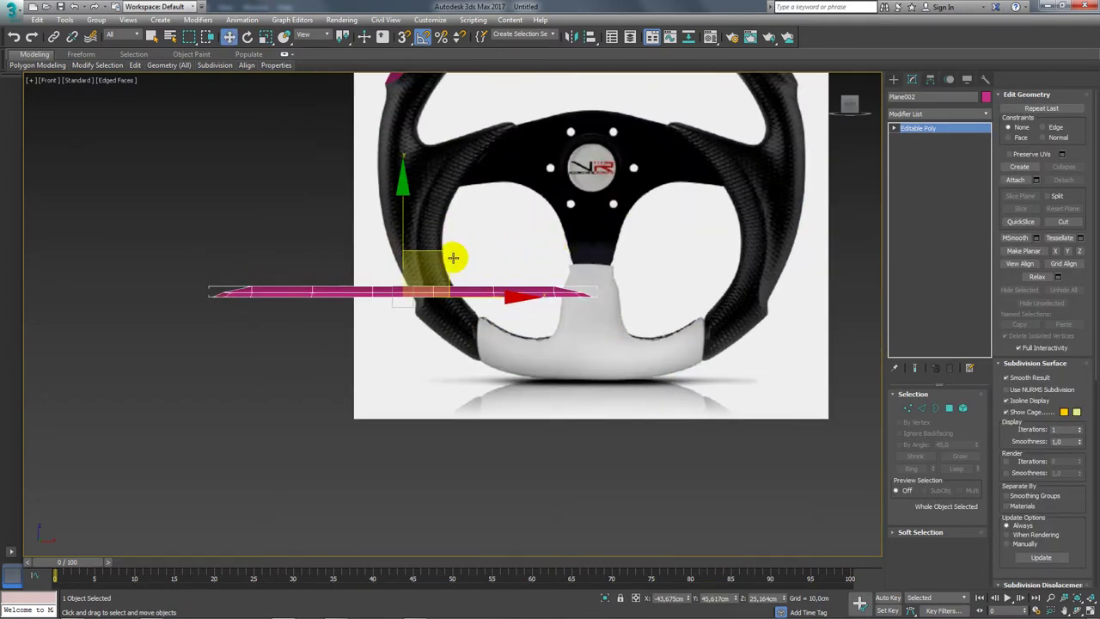
{"action": "scroll", "coordinate": [453, 257], "scroll_direction": "down", "scroll_amount": 1}
{"action": "left_click_drag", "start_coordinate": [451, 244], "coordinate": [180, 275], "text": "shift"}
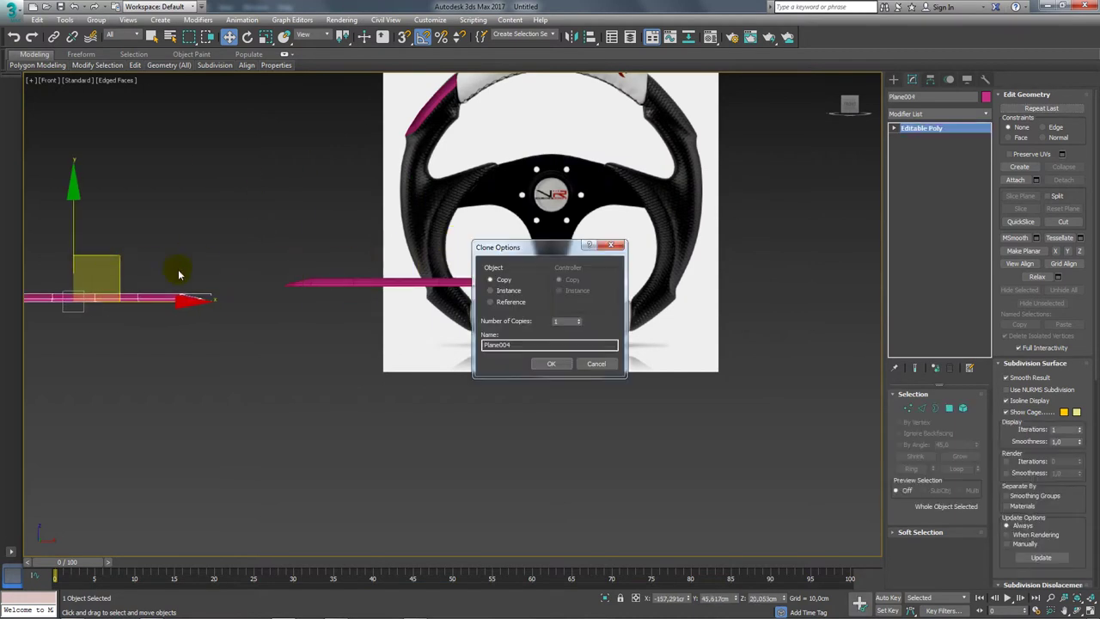
{"action": "left_click", "coordinate": [551, 363]}
Select Plane002 and scale it to make the strip thinner
{"action": "left_click", "coordinate": [425, 286]}
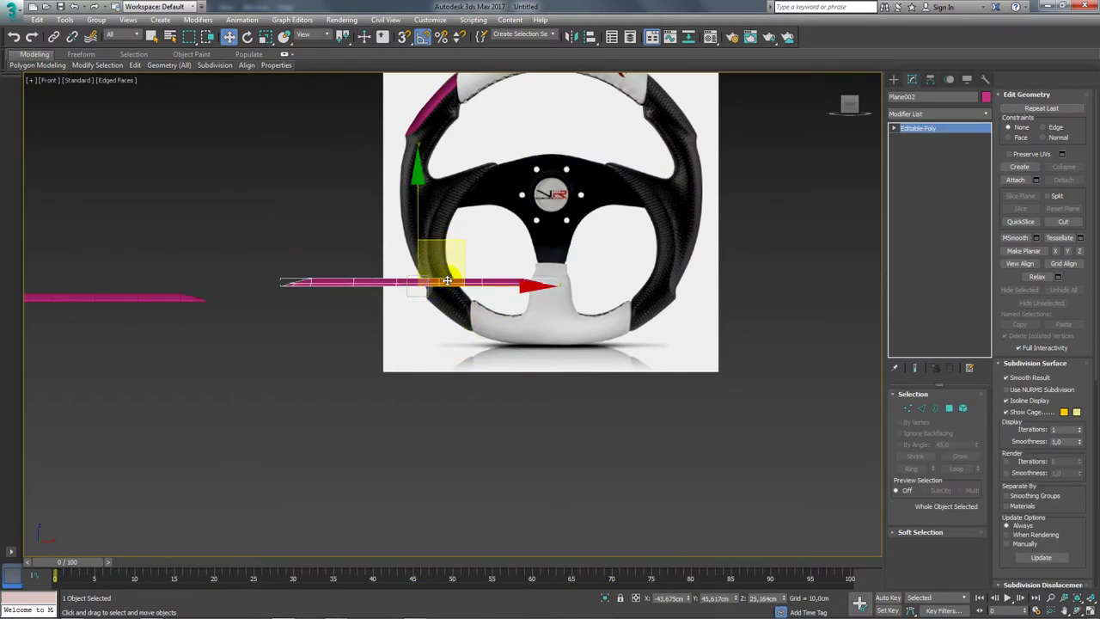
{"action": "scroll", "coordinate": [444, 267], "scroll_direction": "up", "scroll_amount": 1}
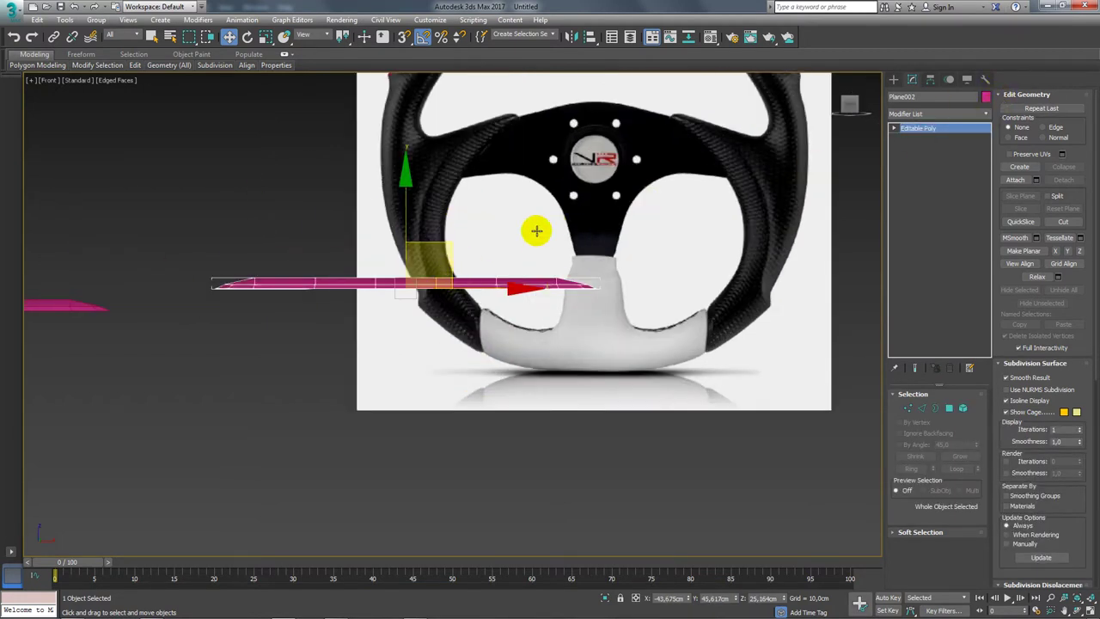
{"action": "middle_click_drag", "start_coordinate": [536, 229], "coordinate": [567, 307], "text": "alt"}
{"action": "key", "text": "r"}
{"action": "mouse_move", "coordinate": [506, 304]}
{"action": "left_mouse_down"}
{"action": "mouse_move", "coordinate": [515, 292]}
{"action": "mouse_move", "coordinate": [496, 294]}
{"action": "left_mouse_up"}
{"action": "middle_click_drag", "start_coordinate": [496, 295], "coordinate": [436, 280], "text": "alt"}
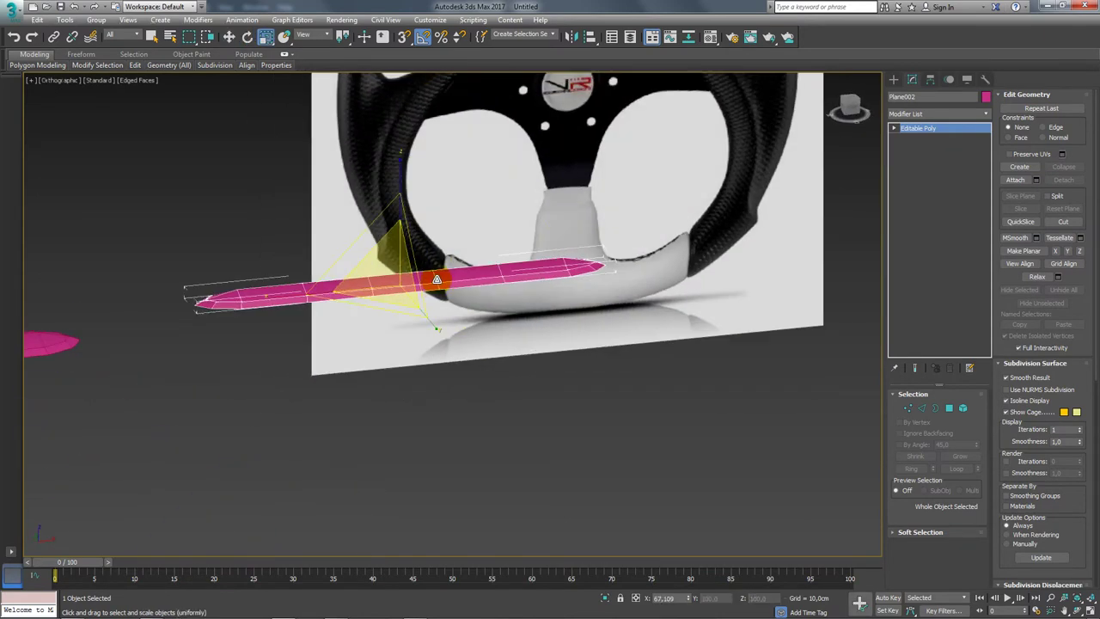
Add a Bend modifier to the pink strip with a bend angle of 139.5
{"action": "left_click", "coordinate": [987, 114]}
{"action": "scroll", "coordinate": [985, 184], "scroll_direction": "down", "scroll_amount": 5}
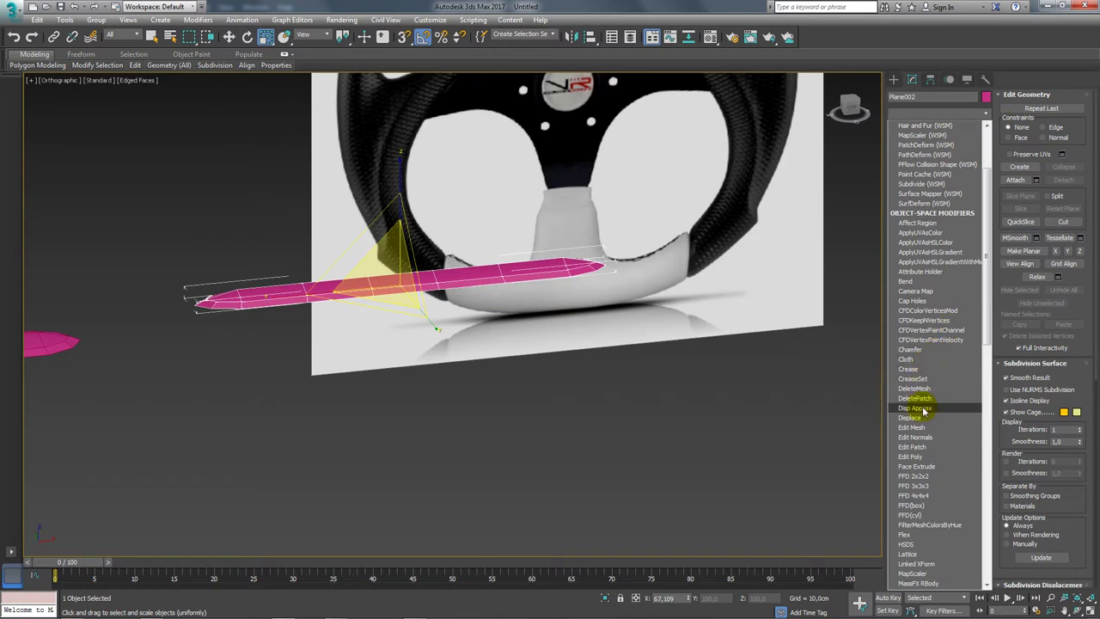
{"action": "left_click", "coordinate": [914, 281]}
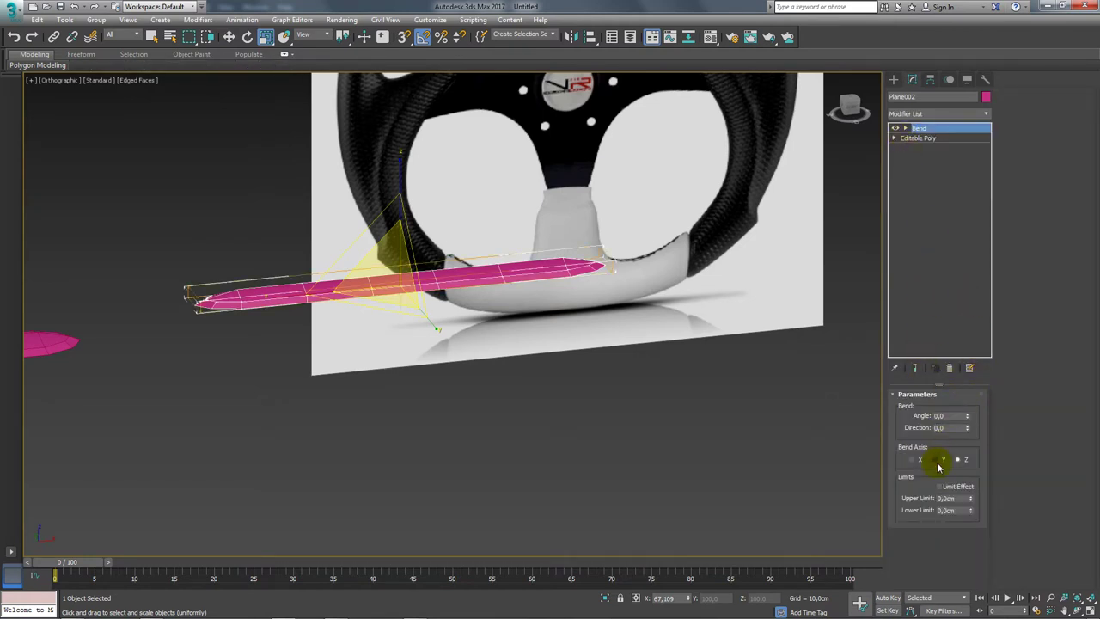
{"action": "left_click_drag", "start_coordinate": [966, 416], "coordinate": [925, 254]}
{"action": "type", "text": "90"}
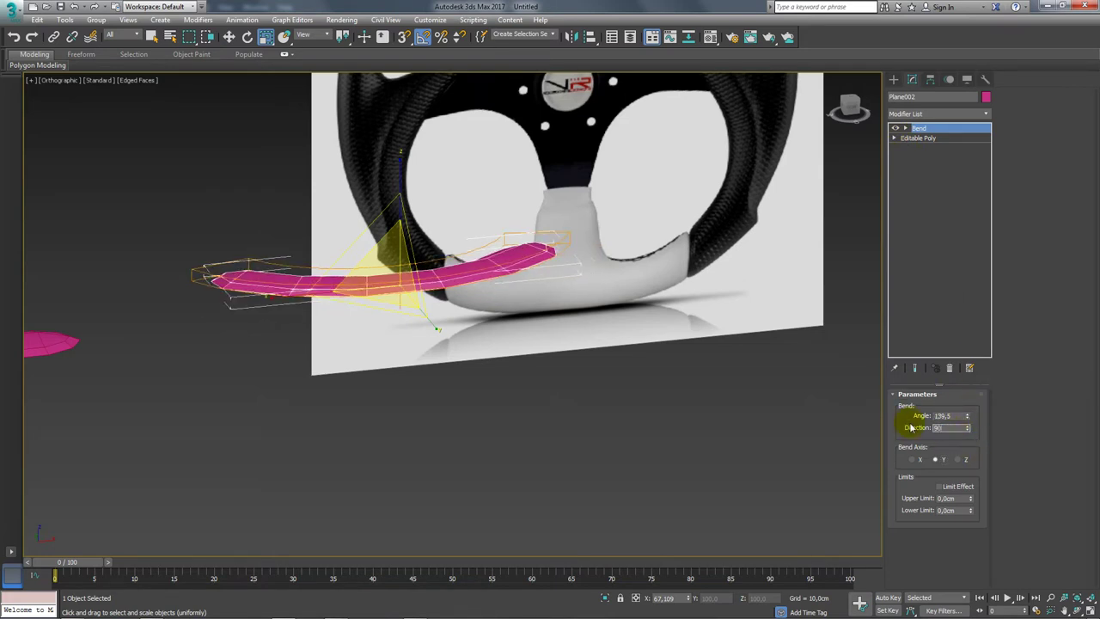
Set the Bend direction to 90 and view the U-shaped strip from the front
{"action": "key", "text": "Return"}
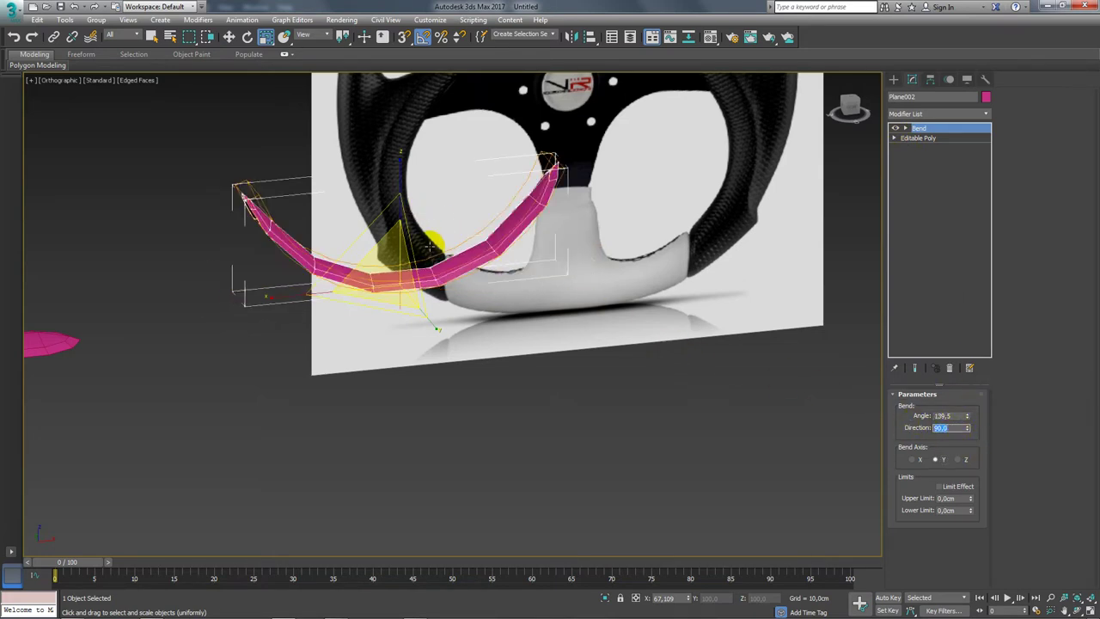
{"action": "key", "text": "f"}
{"action": "scroll", "coordinate": [459, 263], "scroll_direction": "up", "scroll_amount": 5}
Tilt the pink strip to follow the rim and move it right toward it
{"action": "scroll", "coordinate": [387, 275], "scroll_direction": "up", "scroll_amount": 2}
{"action": "key", "text": "e"}
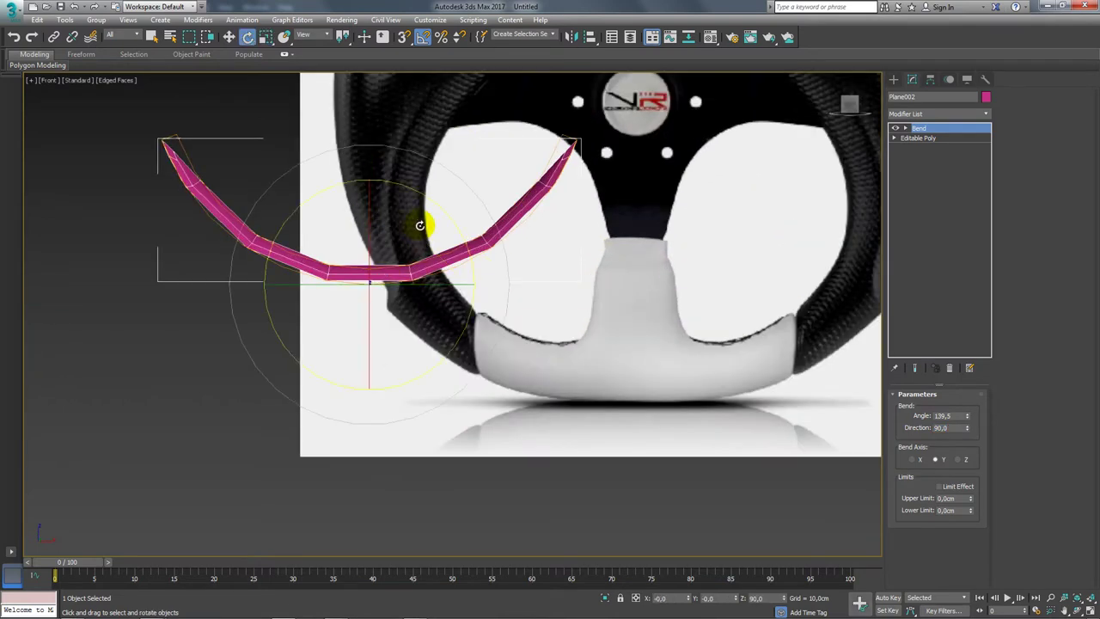
{"action": "key", "text": "w"}
{"action": "key", "text": "e"}
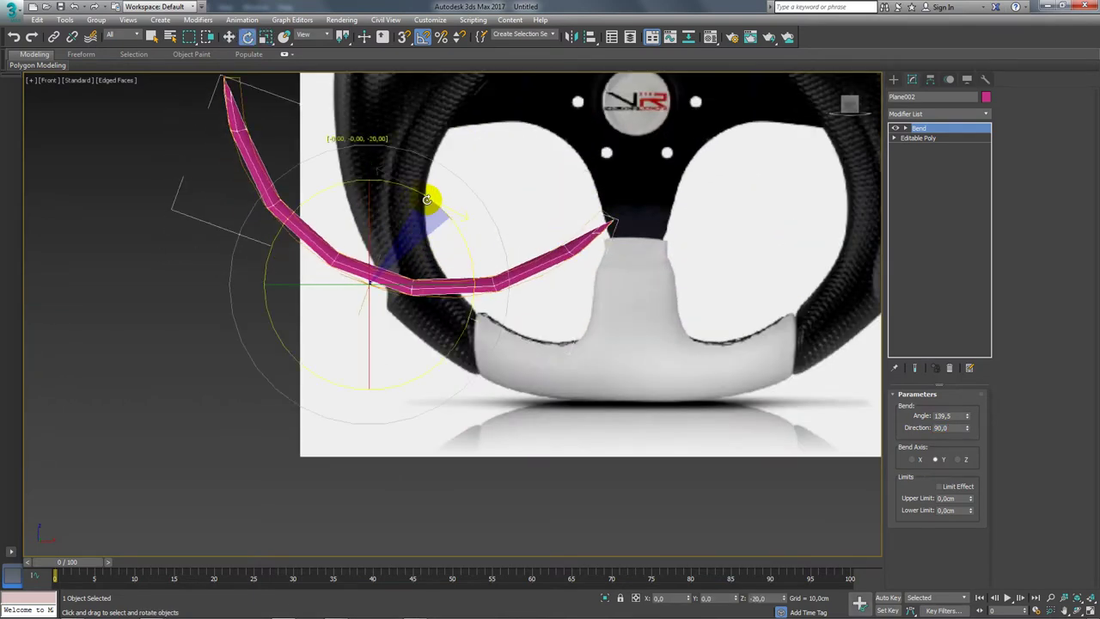
{"action": "left_click_drag", "start_coordinate": [418, 196], "coordinate": [432, 203]}
{"action": "key", "text": "w"}
{"action": "left_click_drag", "start_coordinate": [403, 238], "coordinate": [466, 235]}
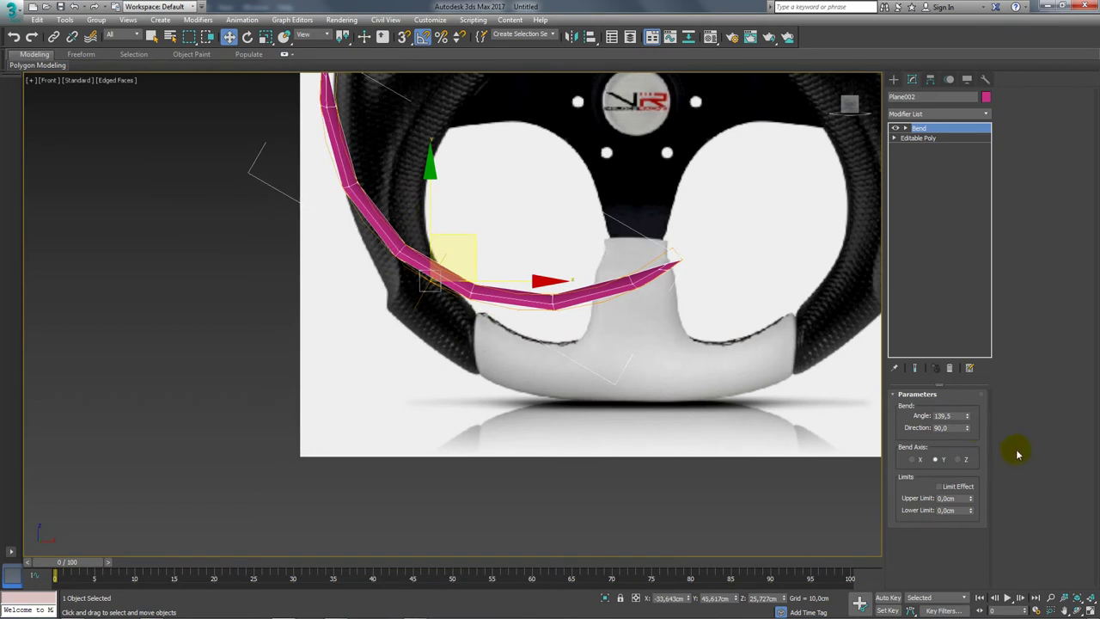
Lower the Bend angle to 81.5 and move the strip up-left onto the left rim
{"action": "left_click_drag", "start_coordinate": [970, 417], "coordinate": [975, 450]}
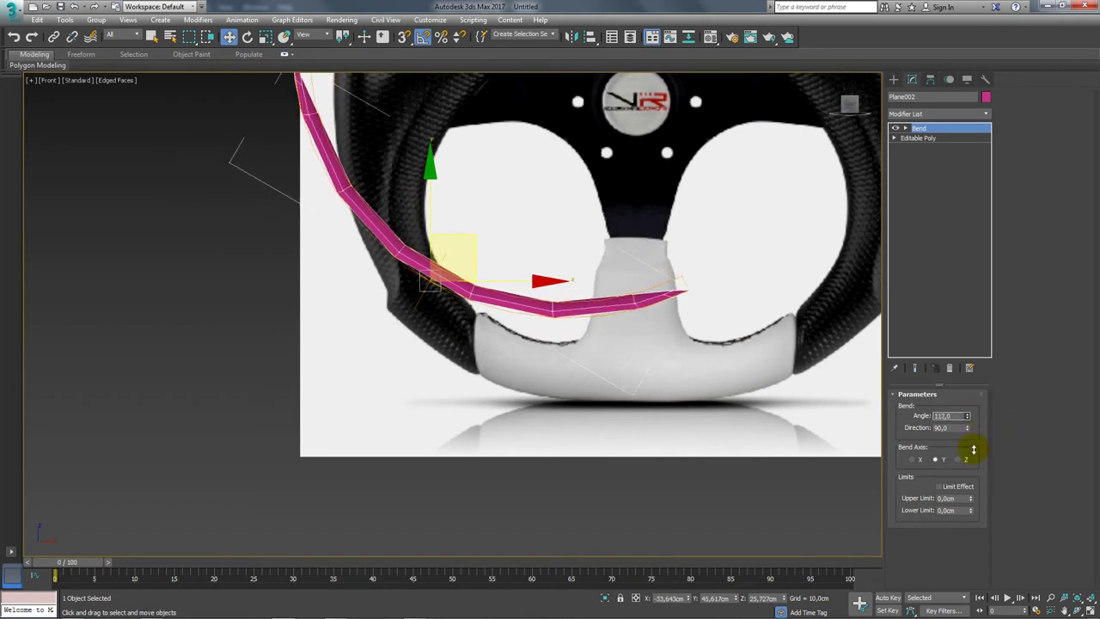
{"action": "left_click", "coordinate": [465, 231]}
{"action": "left_click", "coordinate": [447, 261]}
{"action": "scroll", "coordinate": [447, 260], "scroll_direction": "down", "scroll_amount": 2}
{"action": "scroll", "coordinate": [455, 344], "scroll_direction": "down", "scroll_amount": 2}
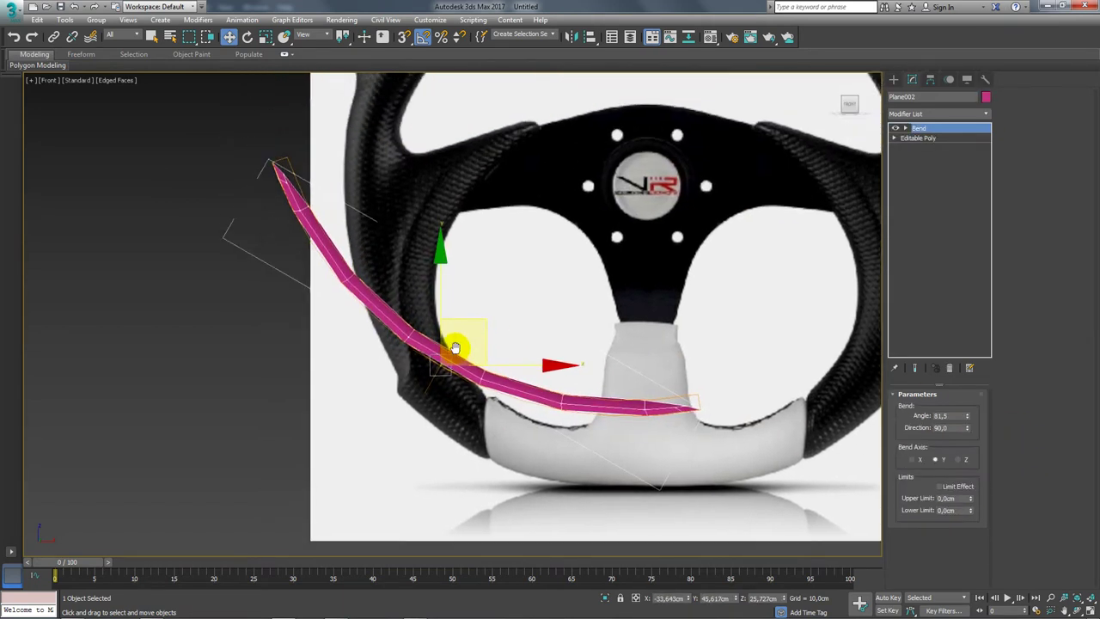
{"action": "left_click_drag", "start_coordinate": [476, 347], "coordinate": [457, 282]}
Rotate the strip upright along the left rim and scale it down to fit
{"action": "key", "text": "e"}
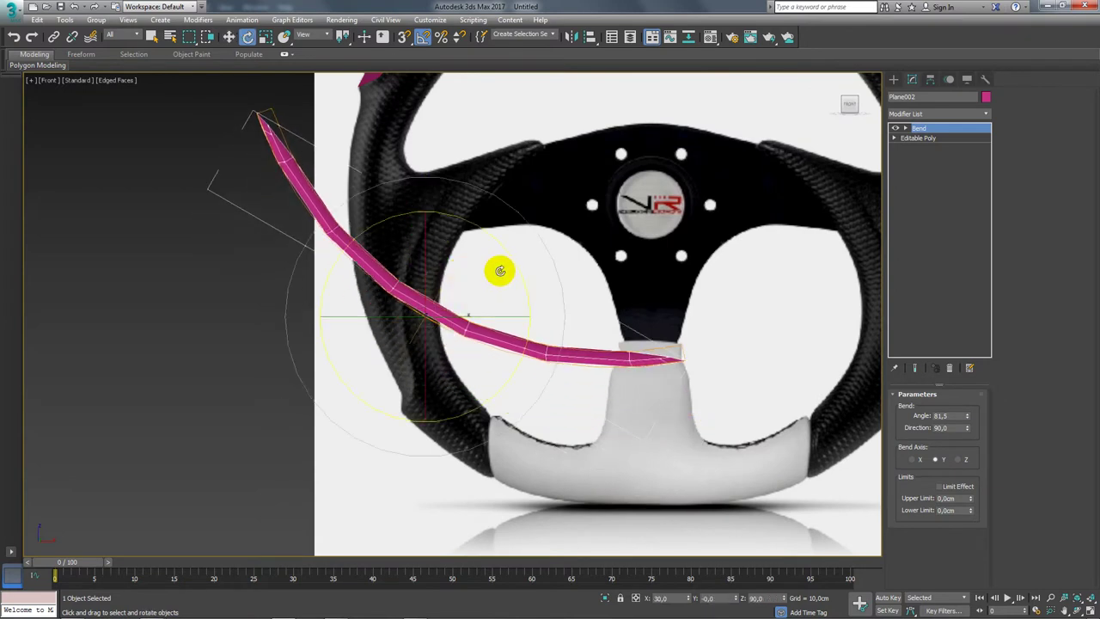
{"action": "left_click_drag", "start_coordinate": [496, 240], "coordinate": [513, 260]}
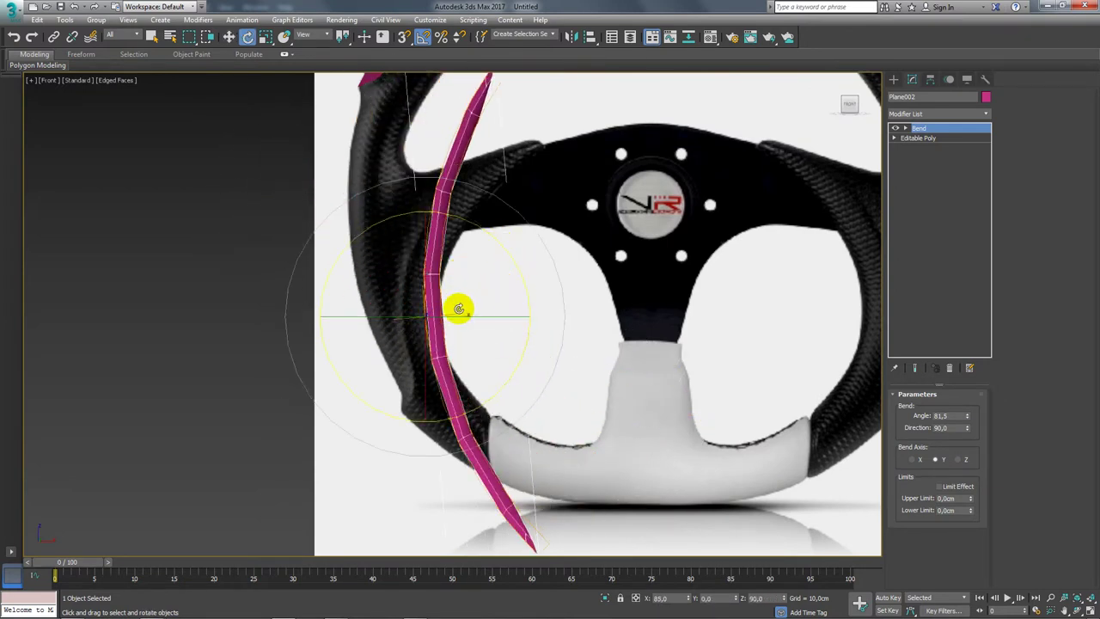
{"action": "key", "text": "r"}
{"action": "left_click_drag", "start_coordinate": [452, 314], "coordinate": [453, 319]}
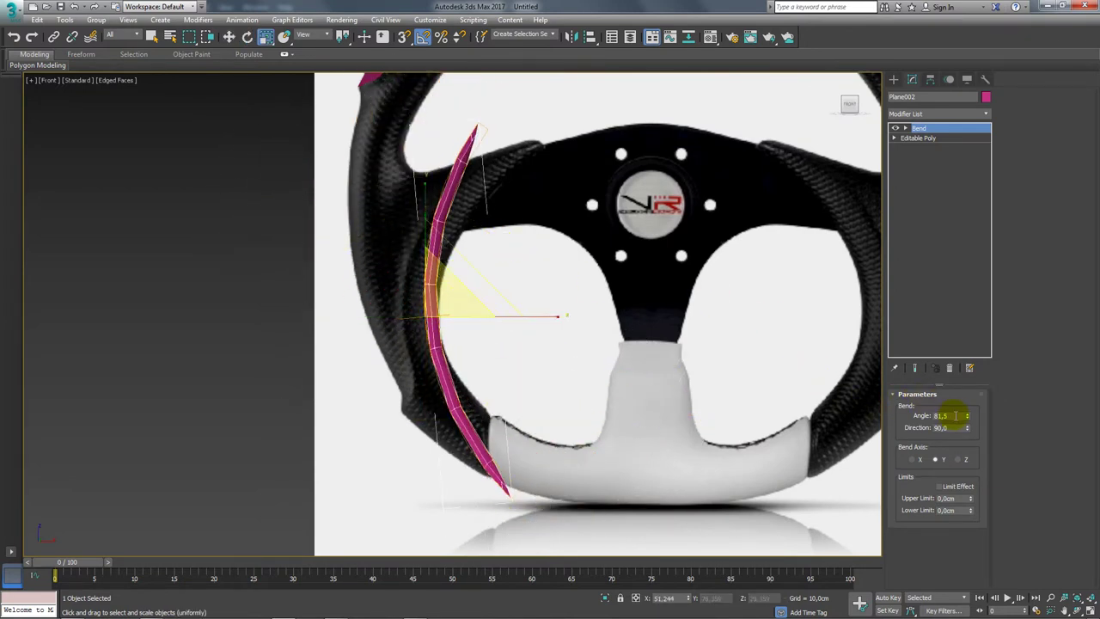
Raise the Bend angle to 143.5 and nudge the strip onto the left inner rim
{"action": "left_click_drag", "start_coordinate": [968, 422], "coordinate": [935, 347]}
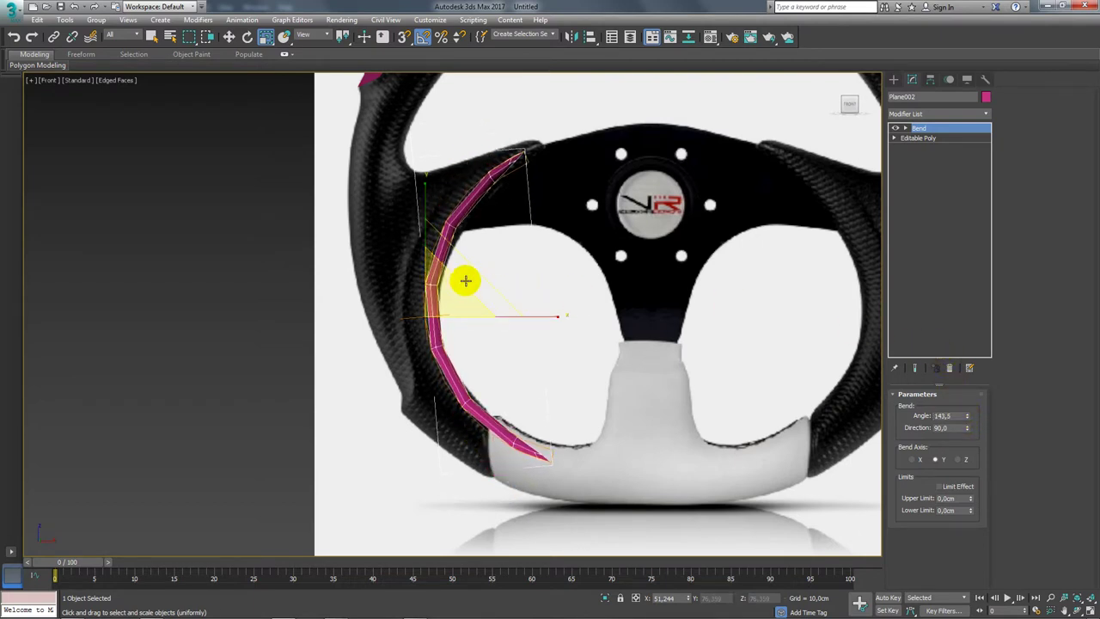
{"action": "key", "text": "w"}
{"action": "mouse_move", "coordinate": [462, 278]}
{"action": "left_mouse_down"}
{"action": "mouse_move", "coordinate": [467, 248]}
{"action": "mouse_move", "coordinate": [496, 215]}
{"action": "left_mouse_up"}
{"action": "key", "text": "e"}
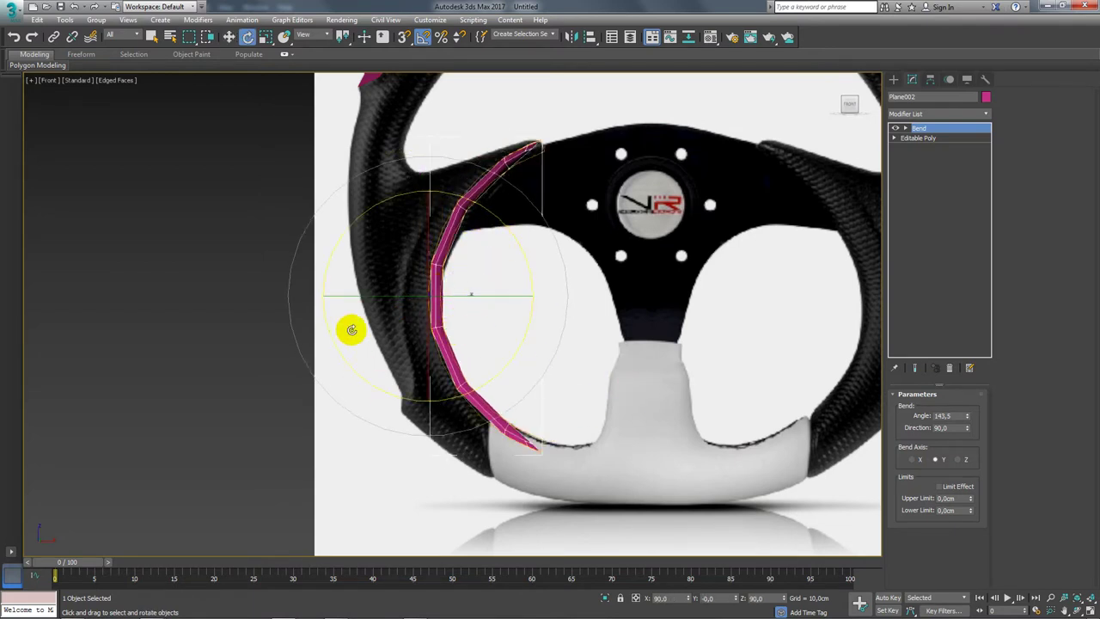
{"action": "key", "text": "w"}
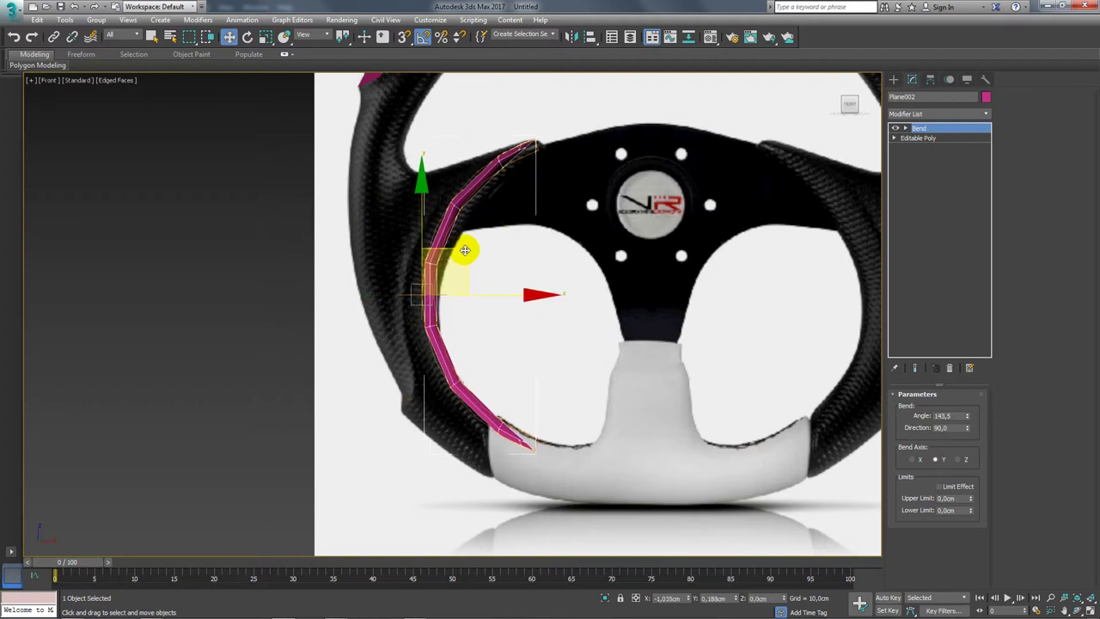
{"action": "left_click_drag", "start_coordinate": [467, 257], "coordinate": [465, 257]}
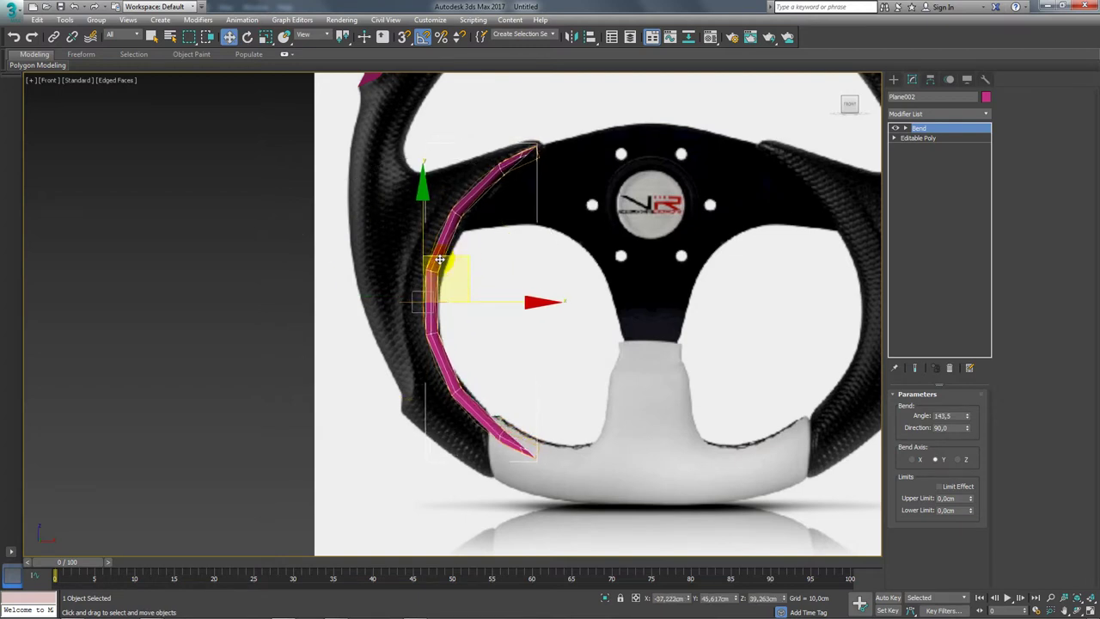
{"action": "right_click", "coordinate": [435, 256]}
{"action": "mouse_move", "coordinate": [469, 392]}
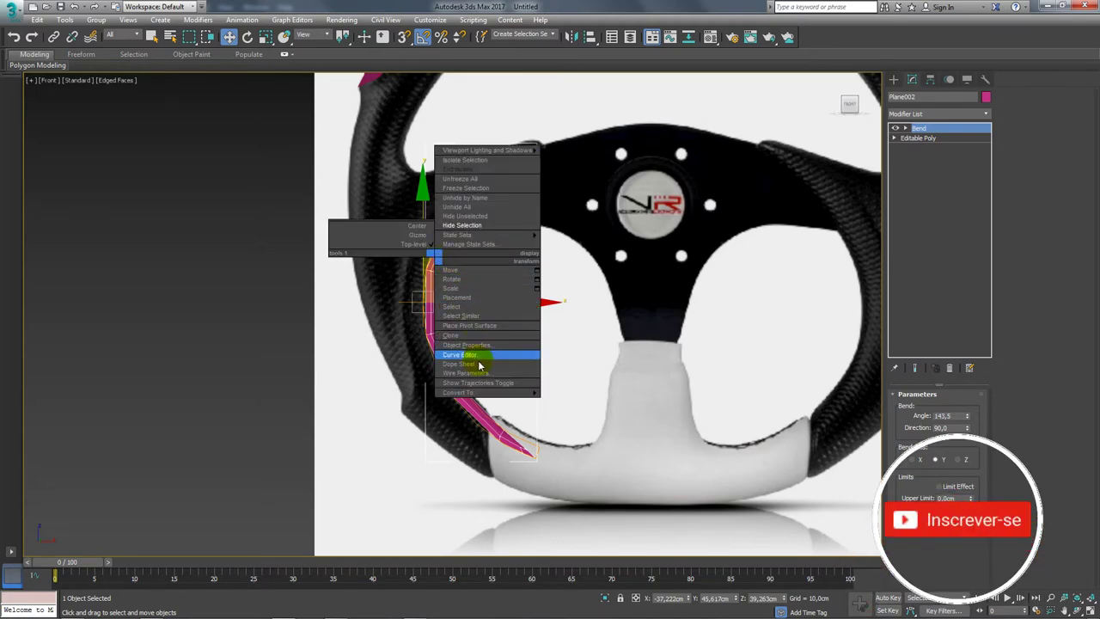
Convert the strip to an Editable Poly and delete its lower-tip vertices
{"action": "left_click", "coordinate": [582, 402]}
{"action": "scroll", "coordinate": [560, 388], "scroll_direction": "up", "scroll_amount": 2}
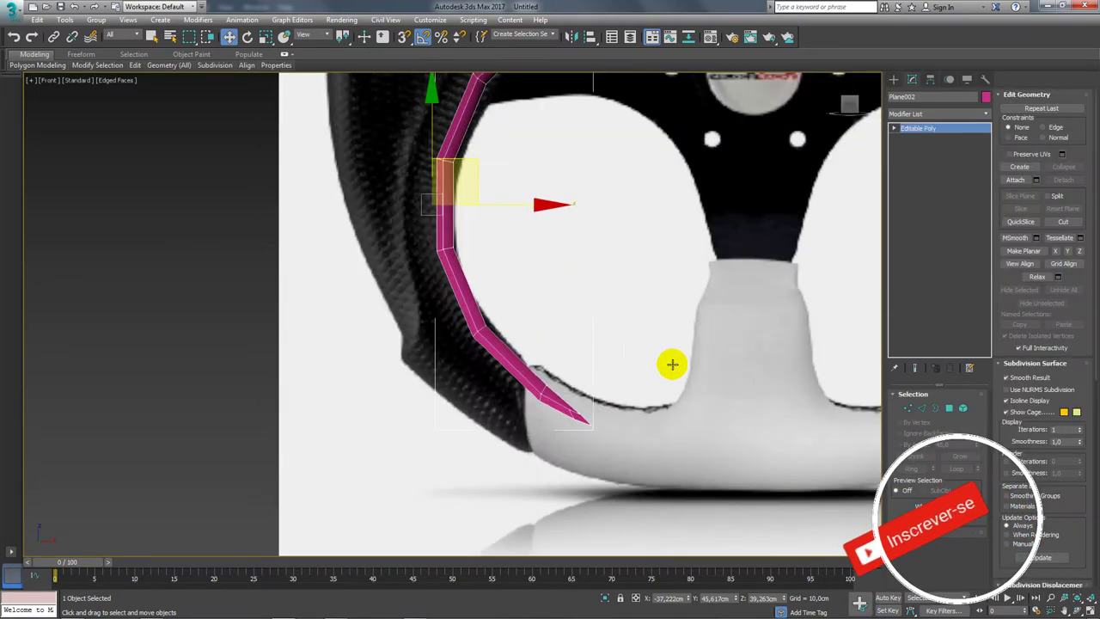
{"action": "left_click", "coordinate": [933, 409]}
{"action": "left_click", "coordinate": [517, 385]}
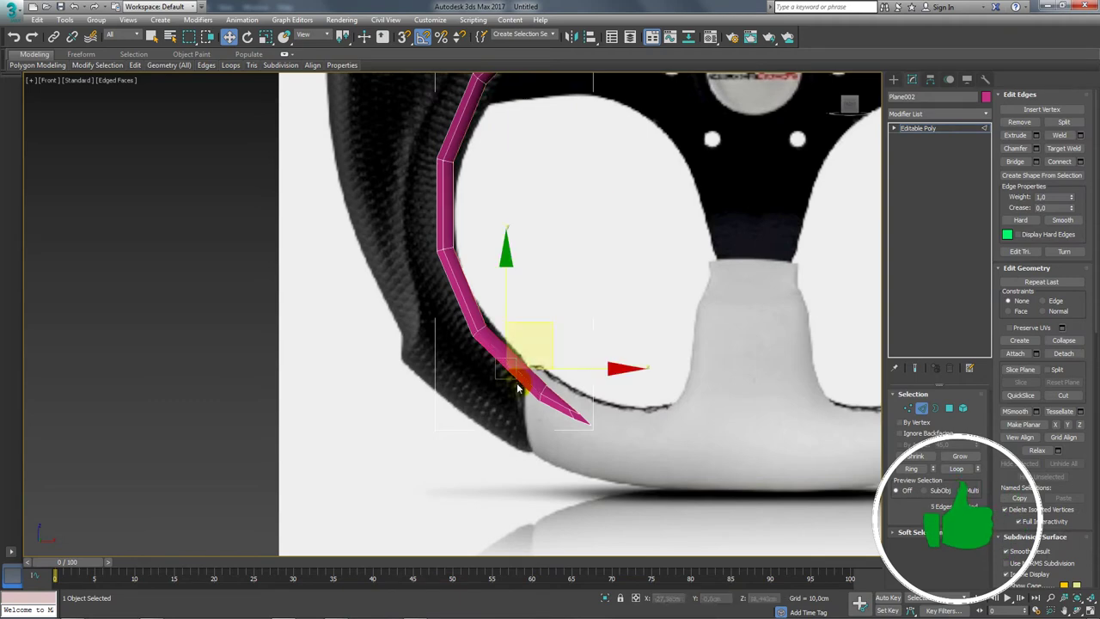
{"action": "left_click", "coordinate": [908, 408]}
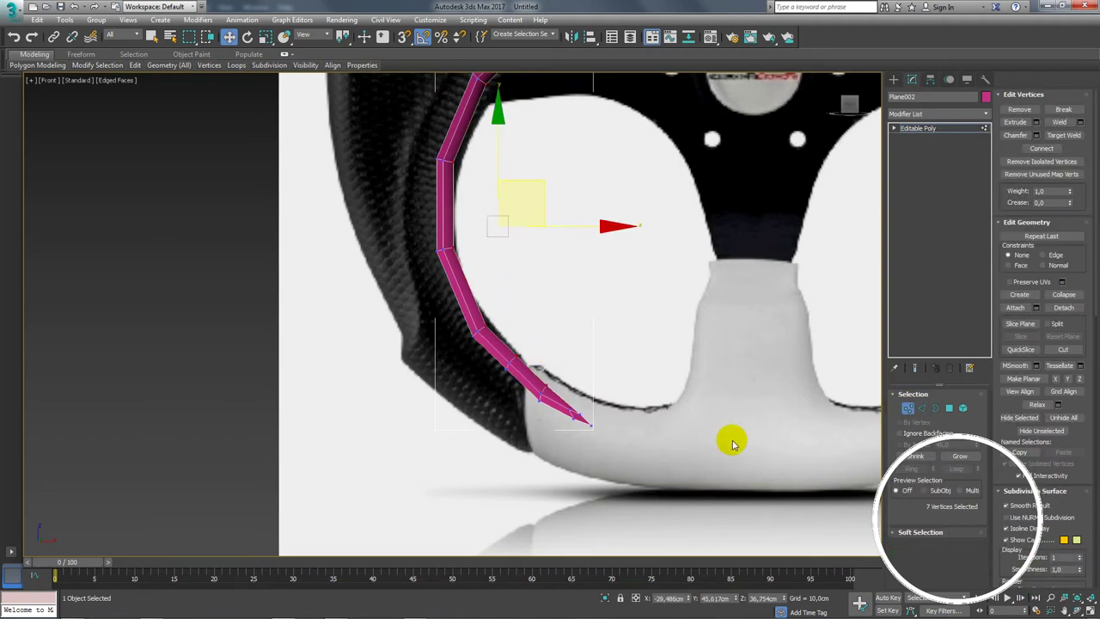
{"action": "left_click_drag", "start_coordinate": [713, 456], "coordinate": [492, 339]}
{"action": "key", "text": "Delete"}
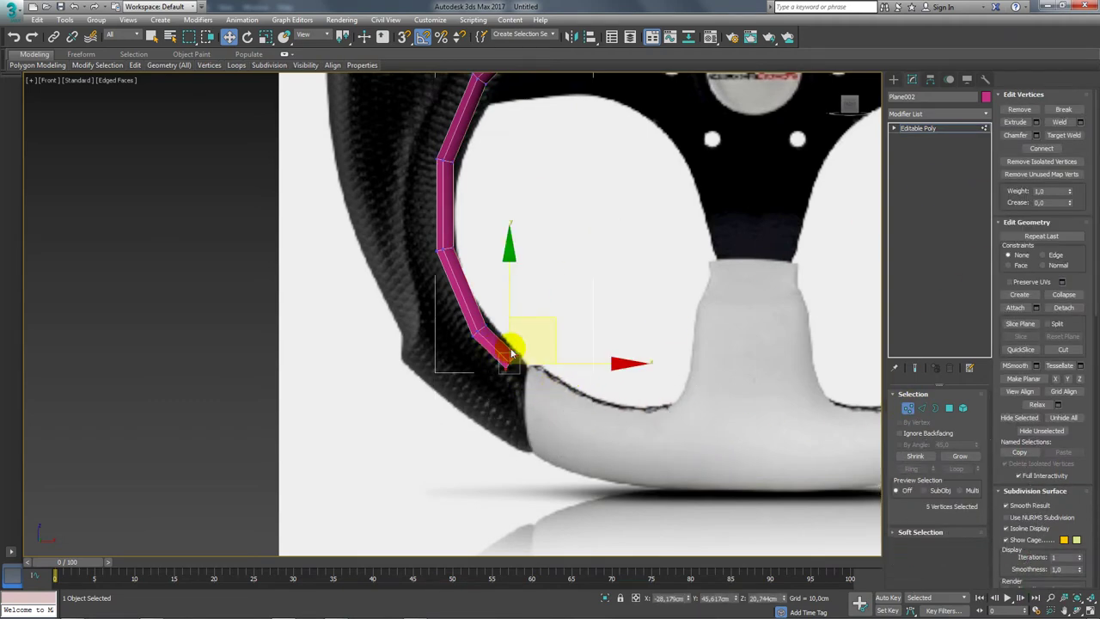
Angle the strip's new end toward the white grip, undoing an extra tilt
{"action": "scroll", "coordinate": [523, 344], "scroll_direction": "up", "scroll_amount": 2}
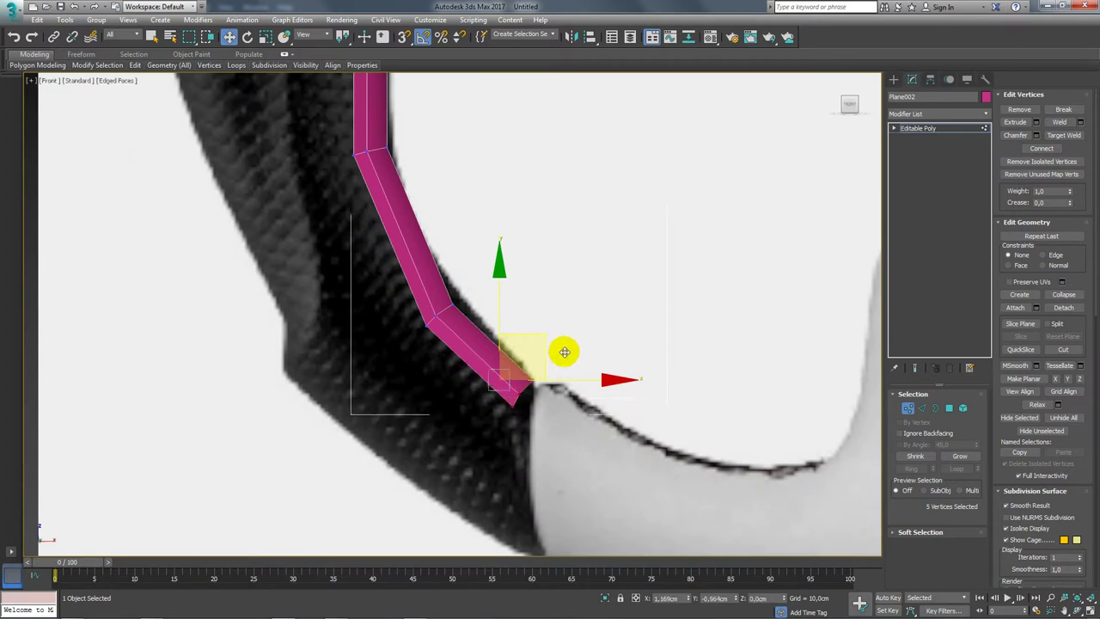
{"action": "key", "text": "e"}
{"action": "left_click_drag", "start_coordinate": [562, 352], "coordinate": [583, 345]}
{"action": "key", "text": "w"}
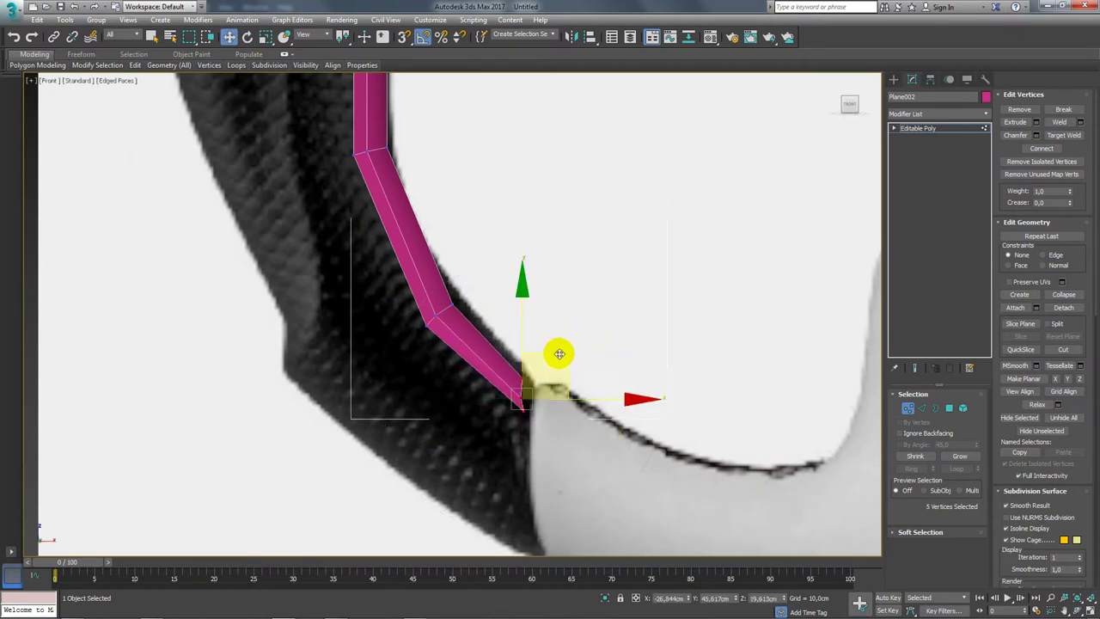
{"action": "key", "text": "r"}
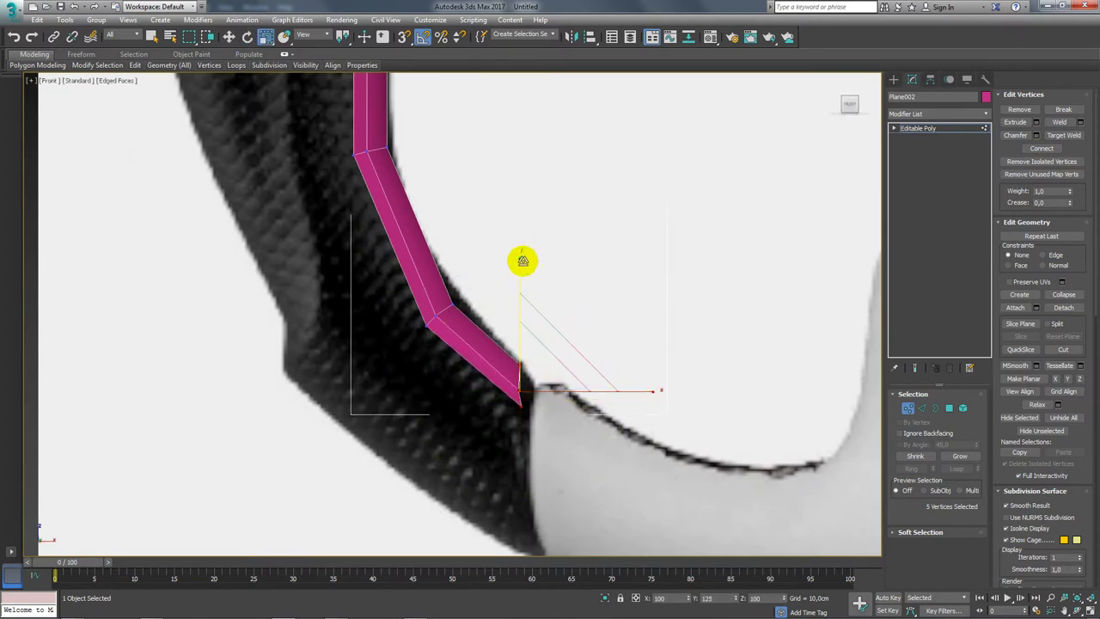
{"action": "key", "text": "e"}
{"action": "left_click_drag", "start_coordinate": [565, 309], "coordinate": [580, 306]}
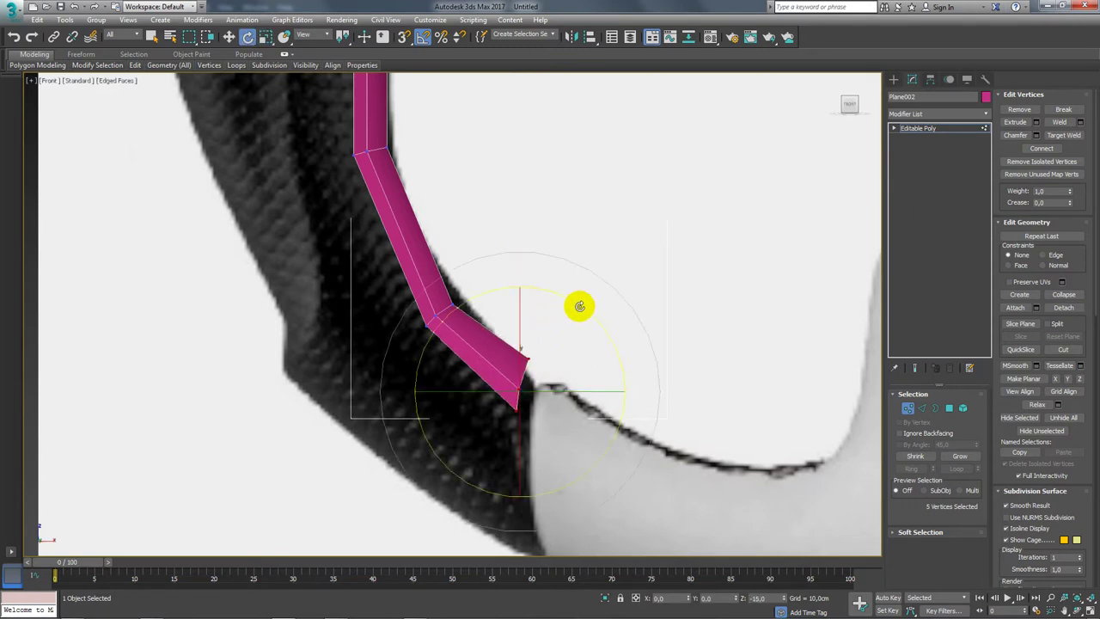
{"action": "key", "text": "w"}
{"action": "key", "text": "ctrl+z"}
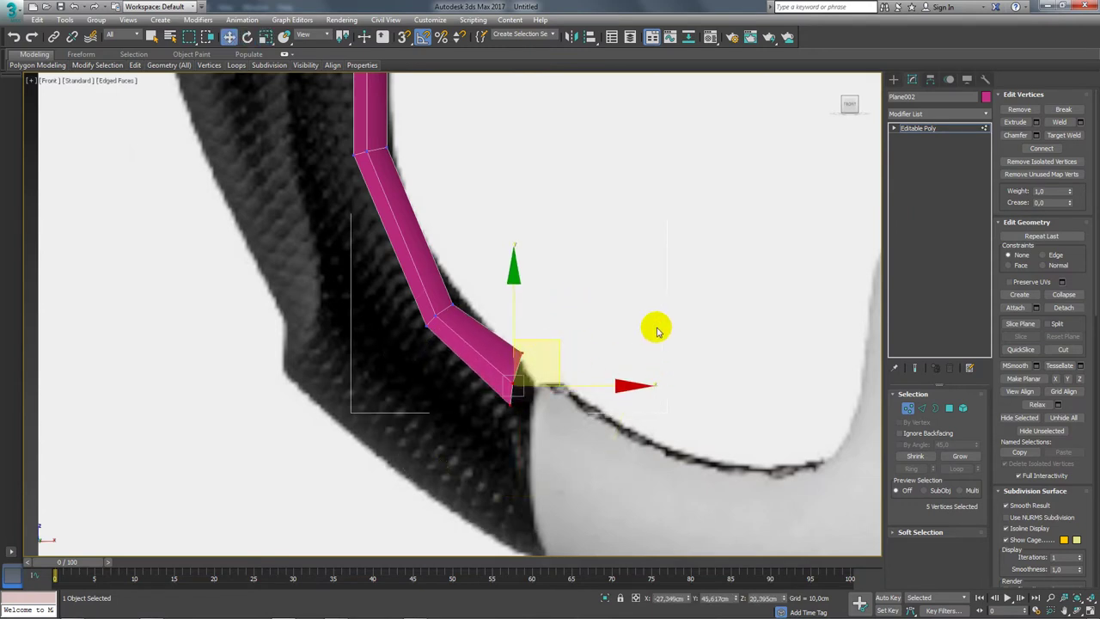
Select a single vertex on the strip and view it from an angle
{"action": "left_click", "coordinate": [495, 365]}
{"action": "scroll", "coordinate": [457, 317], "scroll_direction": "down", "scroll_amount": 2}
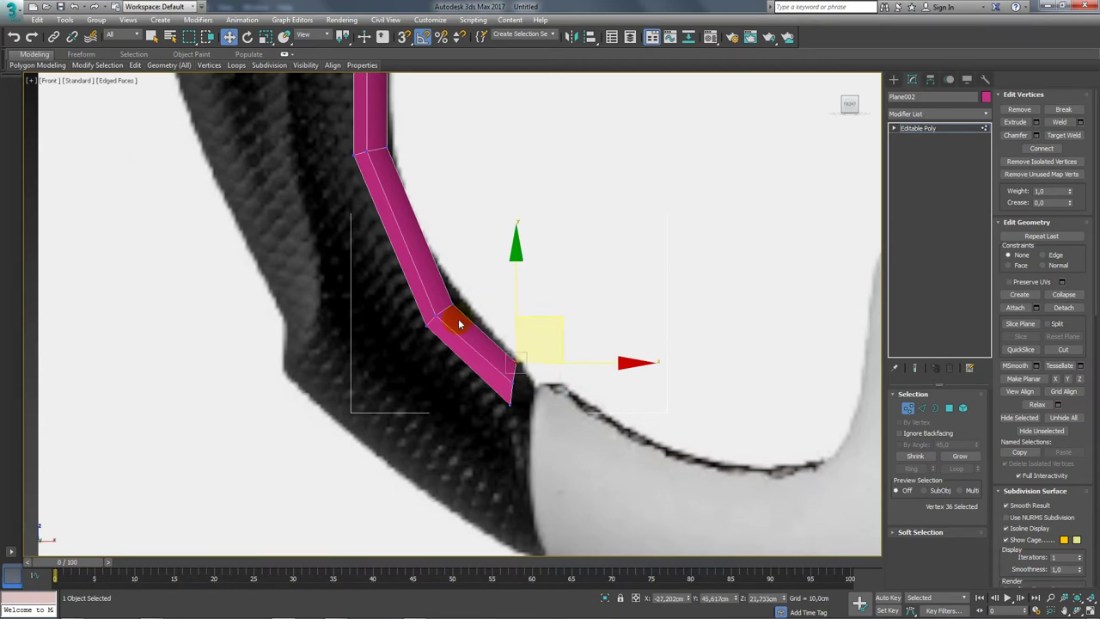
{"action": "scroll", "coordinate": [455, 246], "scroll_direction": "down", "scroll_amount": 4}
{"action": "scroll", "coordinate": [477, 348], "scroll_direction": "up", "scroll_amount": 2}
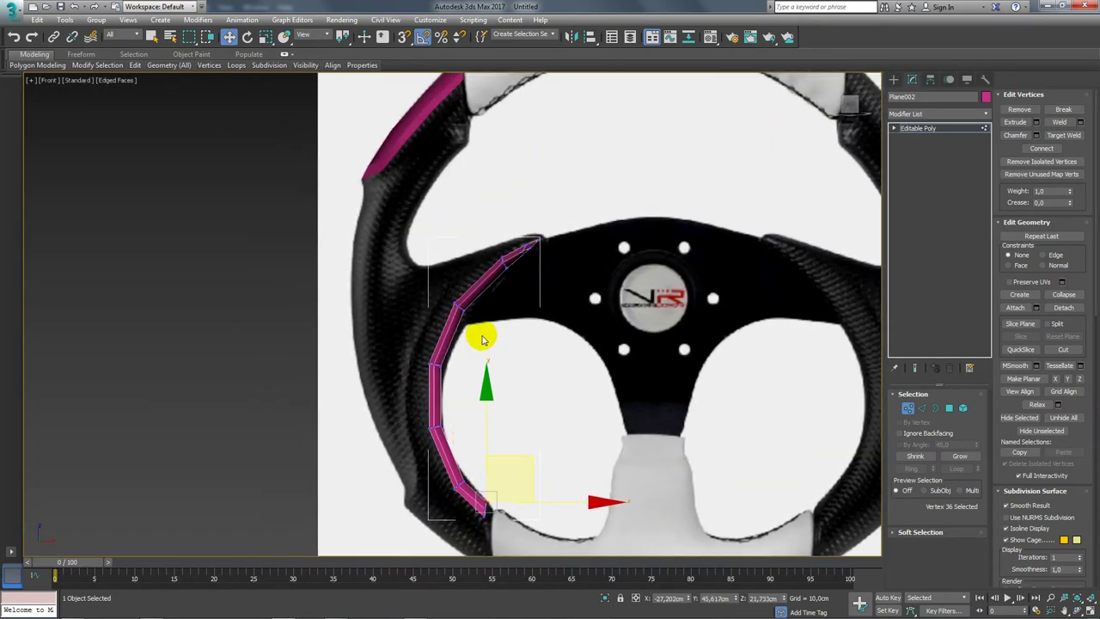
{"action": "mouse_move", "coordinate": [482, 340]}
{"action": "middle_mouse_down", "text": "alt"}
{"action": "mouse_move", "coordinate": [545, 369]}
{"action": "mouse_move", "coordinate": [381, 349]}
{"action": "mouse_move", "coordinate": [425, 327]}
{"action": "mouse_move", "coordinate": [518, 376]}
{"action": "mouse_move", "coordinate": [570, 363]}
{"action": "mouse_move", "coordinate": [615, 287]}
{"action": "middle_mouse_up", "text": "alt"}
Scale the strip's lower vertices to adjust its width at the tip
{"action": "left_click_drag", "start_coordinate": [423, 452], "coordinate": [425, 453]}
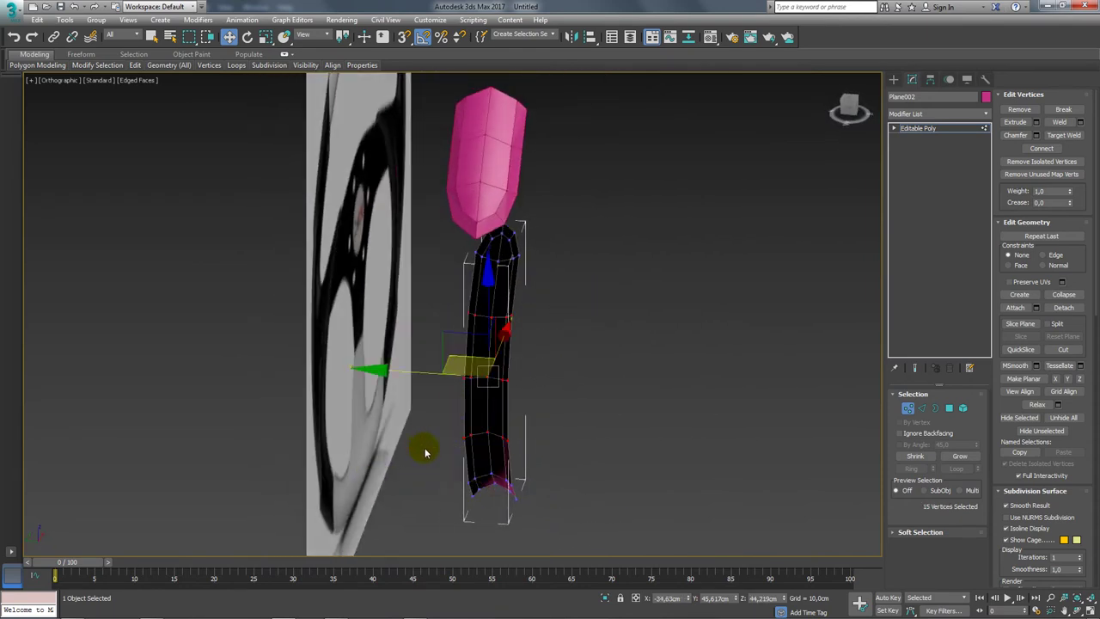
{"action": "key", "text": "e"}
{"action": "key", "text": "r"}
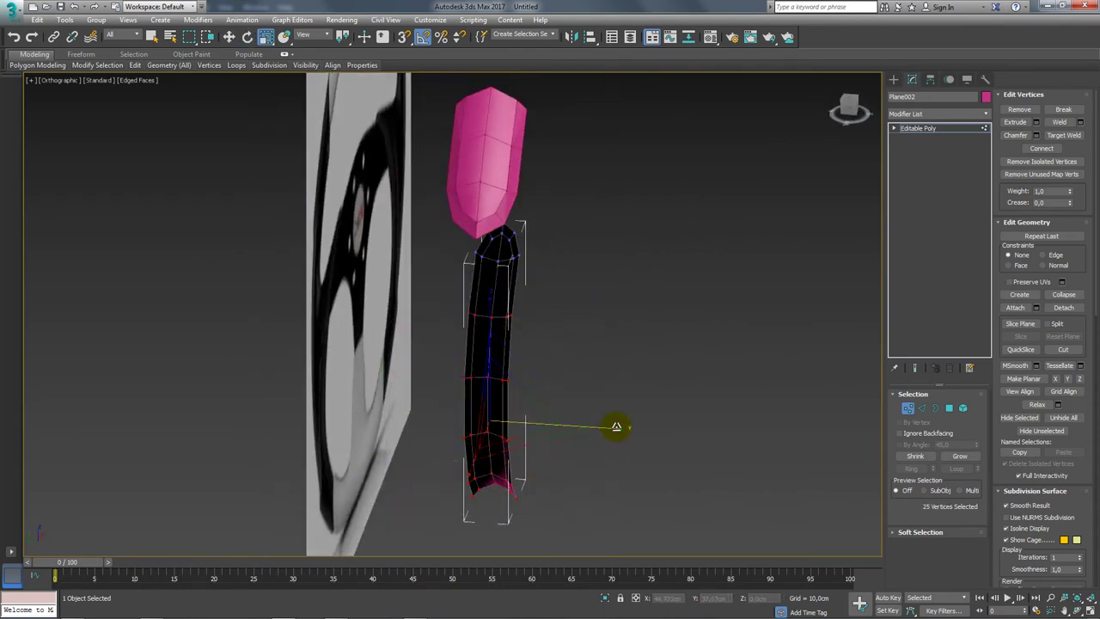
{"action": "left_click_drag", "start_coordinate": [624, 427], "coordinate": [659, 361]}
{"action": "left_click", "coordinate": [918, 128]}
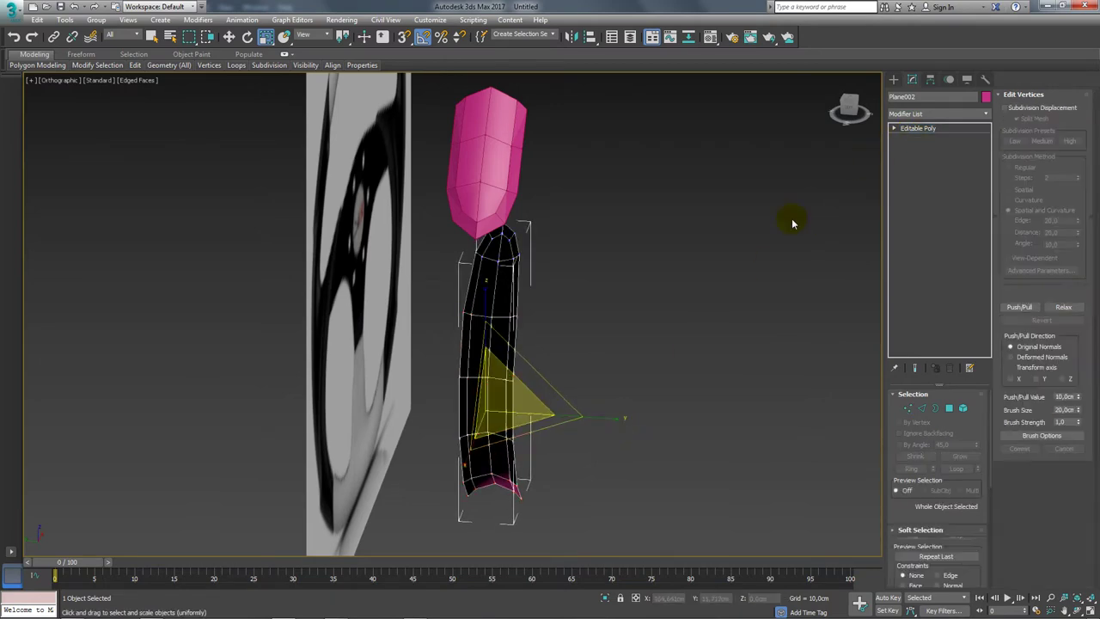
In front view at Edge level, extend the edge selection into the strip's full border loop
{"action": "key", "text": "f"}
{"action": "scroll", "coordinate": [343, 181], "scroll_direction": "up", "scroll_amount": 2}
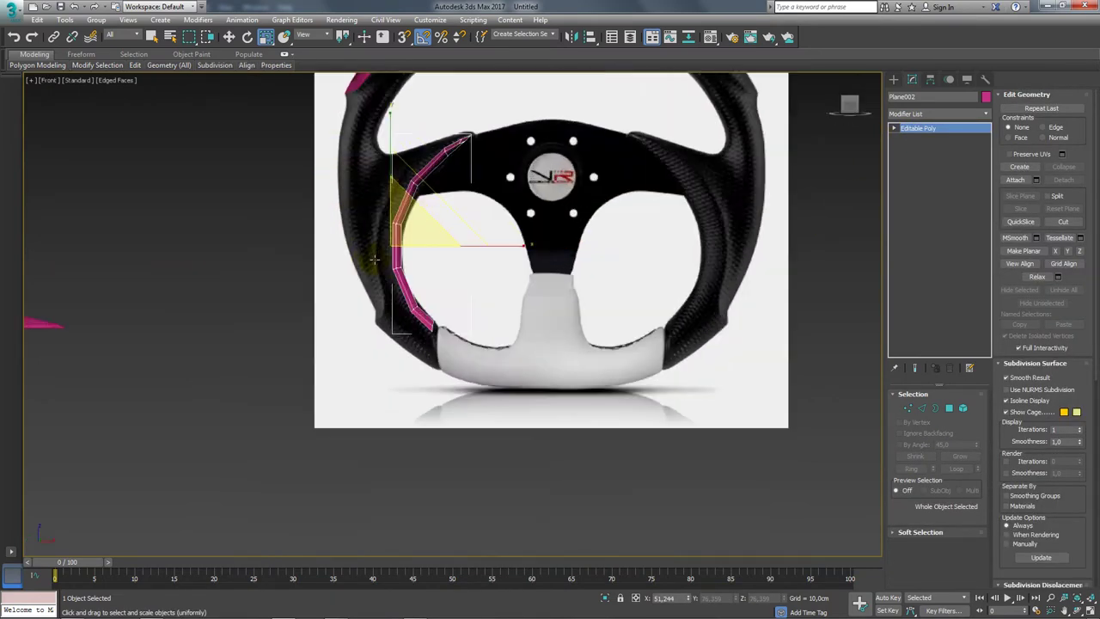
{"action": "scroll", "coordinate": [430, 301], "scroll_direction": "up", "scroll_amount": 2}
{"action": "scroll", "coordinate": [463, 316], "scroll_direction": "up", "scroll_amount": 2}
{"action": "key", "text": "2"}
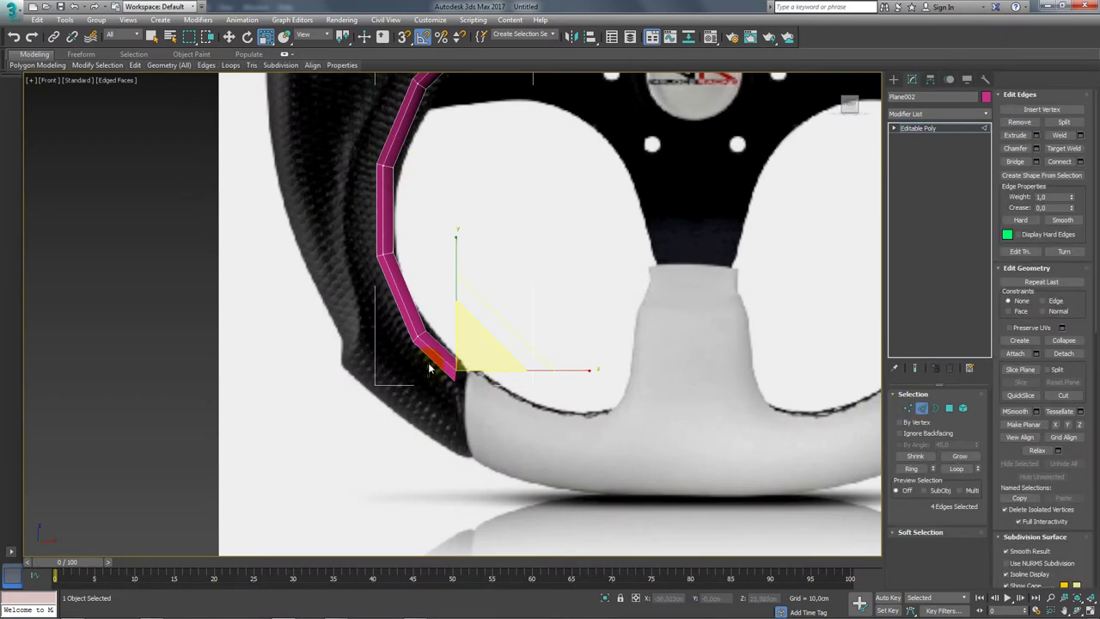
{"action": "middle_click_drag", "start_coordinate": [437, 362], "coordinate": [368, 352], "text": "alt"}
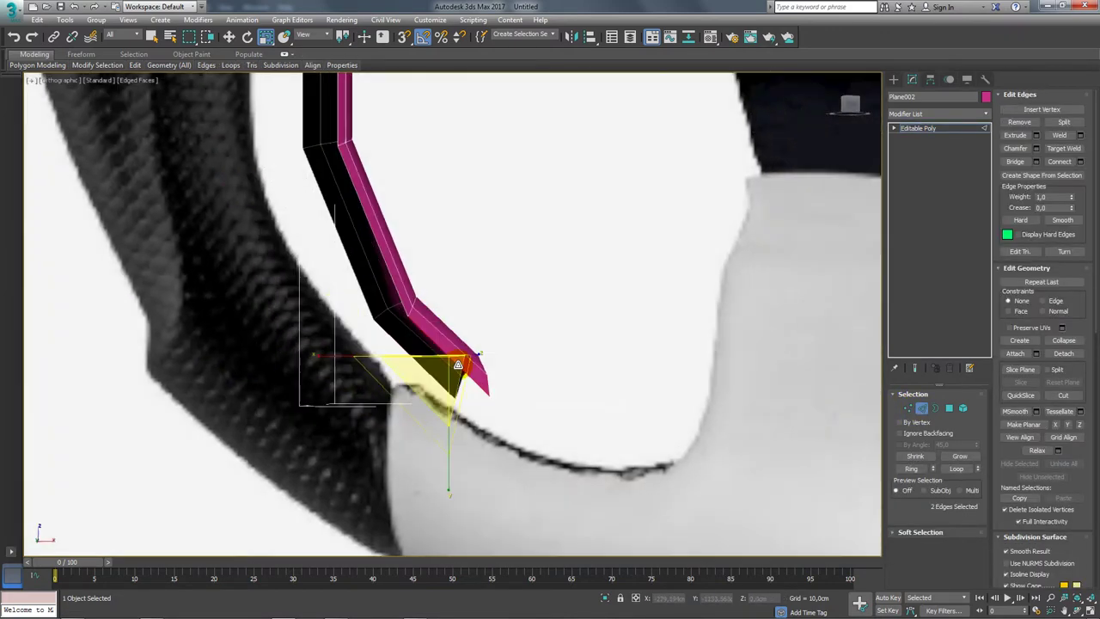
{"action": "key", "text": "shift+z"}
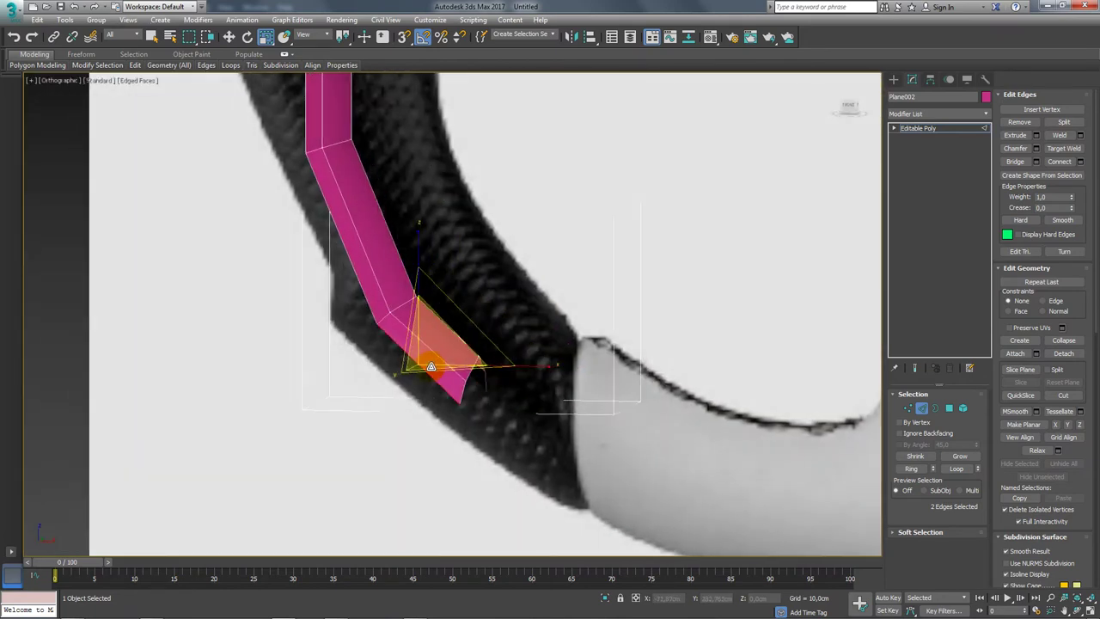
{"action": "key", "text": "shift+z"}
{"action": "scroll", "coordinate": [474, 330], "scroll_direction": "down", "scroll_amount": 5}
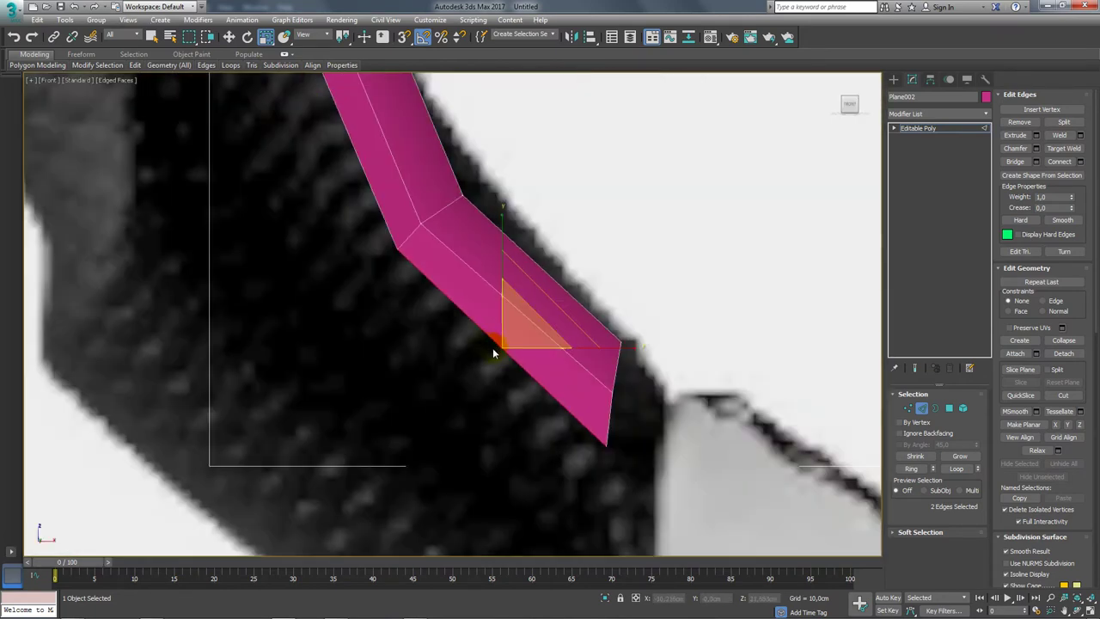
{"action": "scroll", "coordinate": [492, 347], "scroll_direction": "down", "scroll_amount": 1}
{"action": "left_click", "coordinate": [957, 464]}
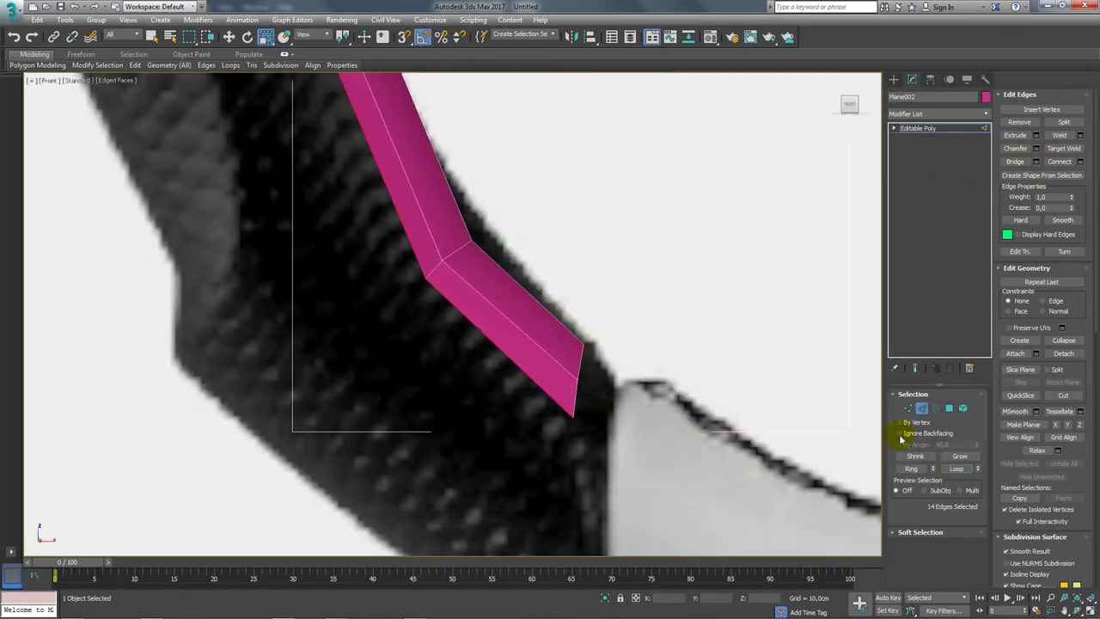
{"action": "scroll", "coordinate": [560, 253], "scroll_direction": "down", "scroll_amount": 3}
{"action": "scroll", "coordinate": [499, 359], "scroll_direction": "down", "scroll_amount": 2}
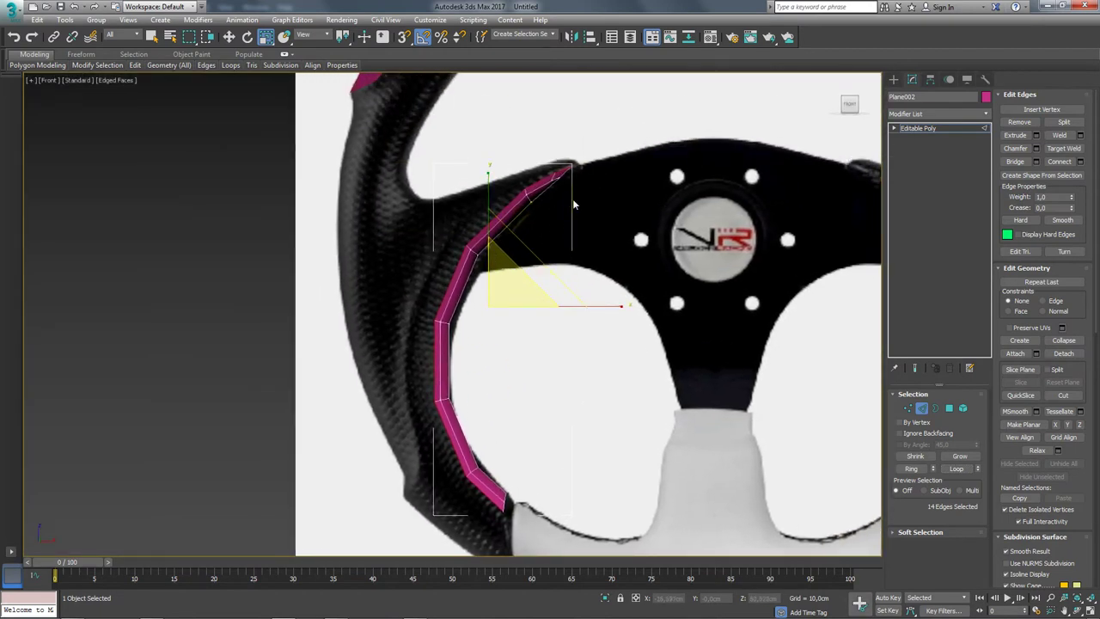
Deselect the end edges and Shift-drag the border edges left to extrude a new row of faces
{"action": "left_click_drag", "start_coordinate": [572, 153], "coordinate": [550, 209], "text": "alt"}
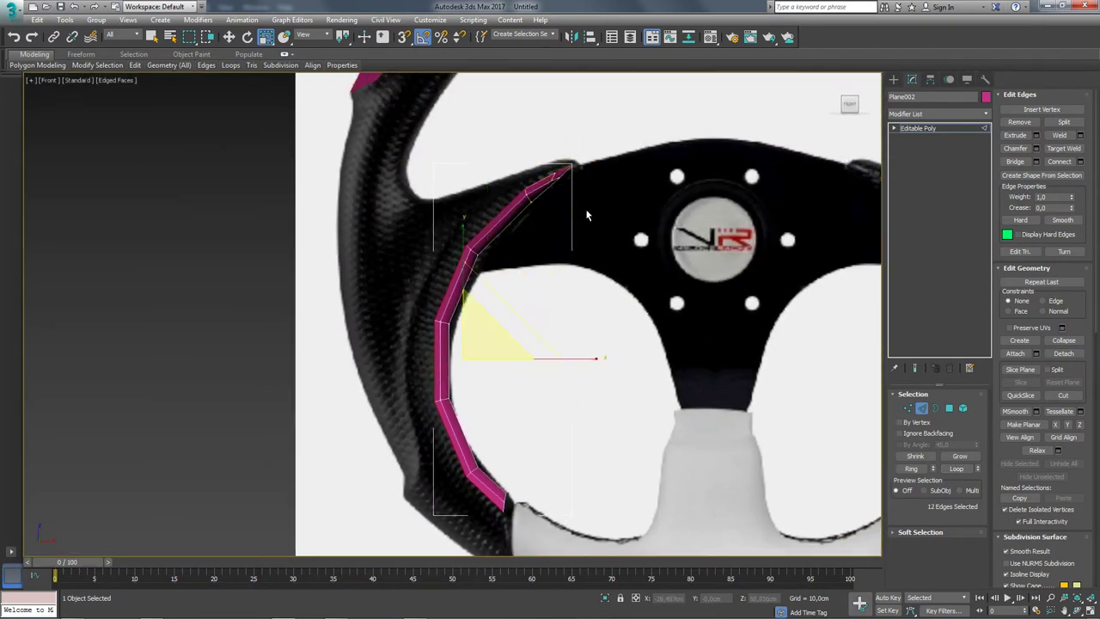
{"action": "scroll", "coordinate": [529, 301], "scroll_direction": "up", "scroll_amount": 2}
{"action": "key", "text": "w"}
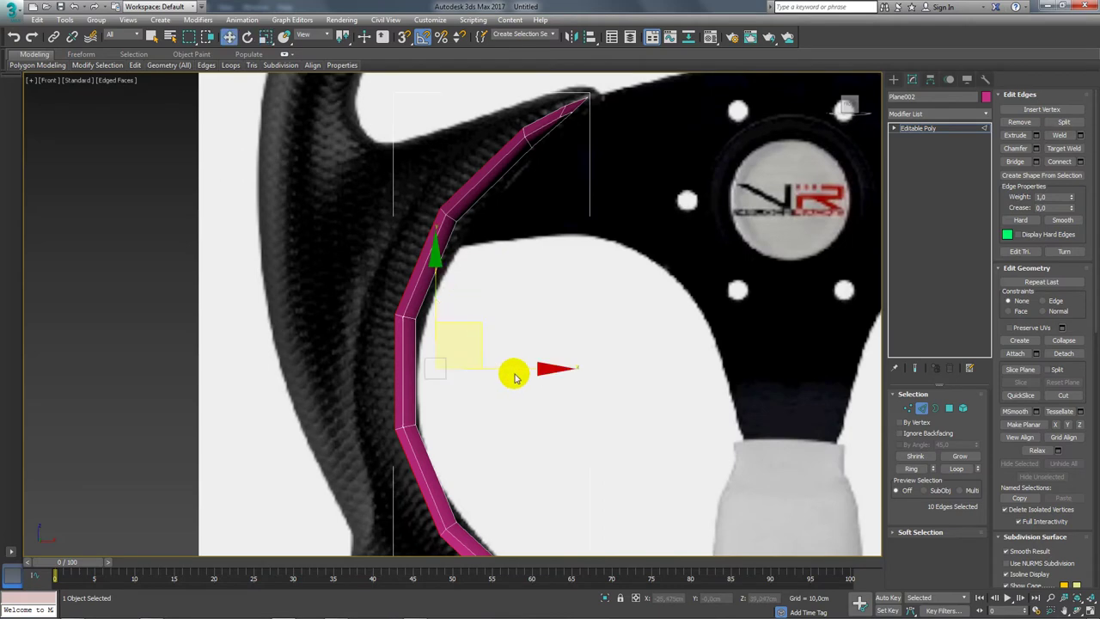
{"action": "left_click_drag", "start_coordinate": [515, 368], "coordinate": [486, 372], "text": "shift"}
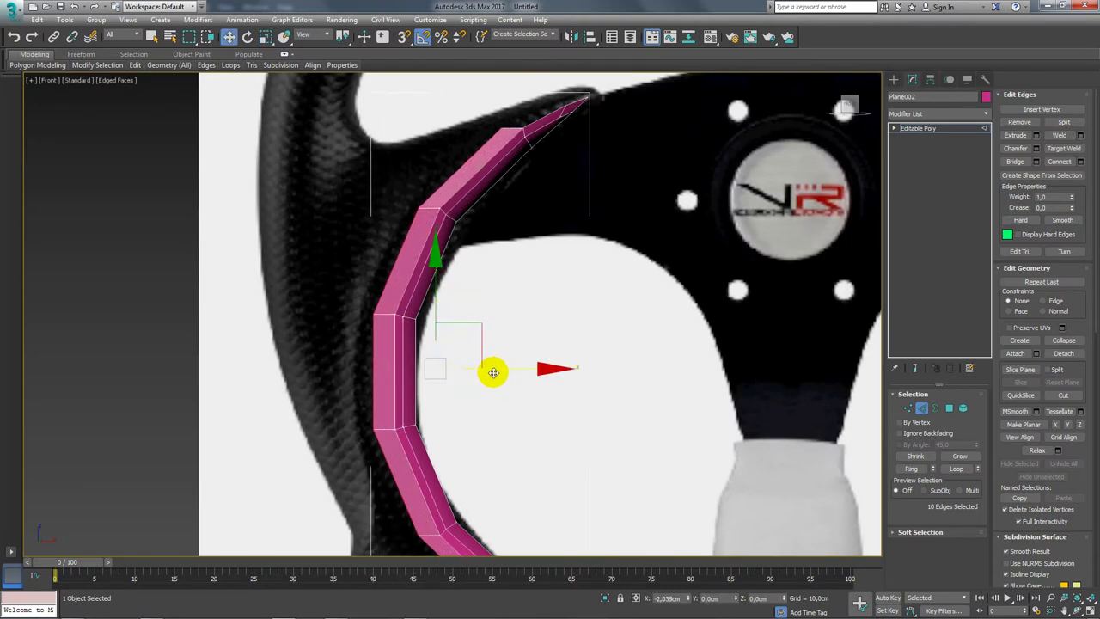
{"action": "middle_click_drag", "start_coordinate": [491, 376], "coordinate": [552, 391], "text": "alt"}
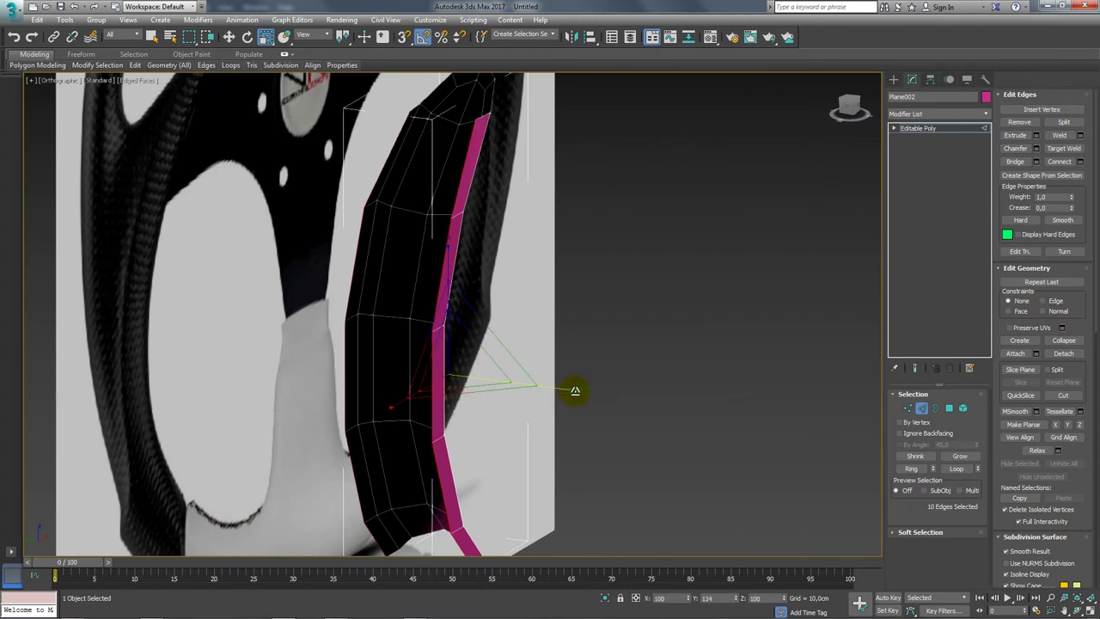
{"action": "left_click_drag", "start_coordinate": [343, 37], "coordinate": [344, 60]}
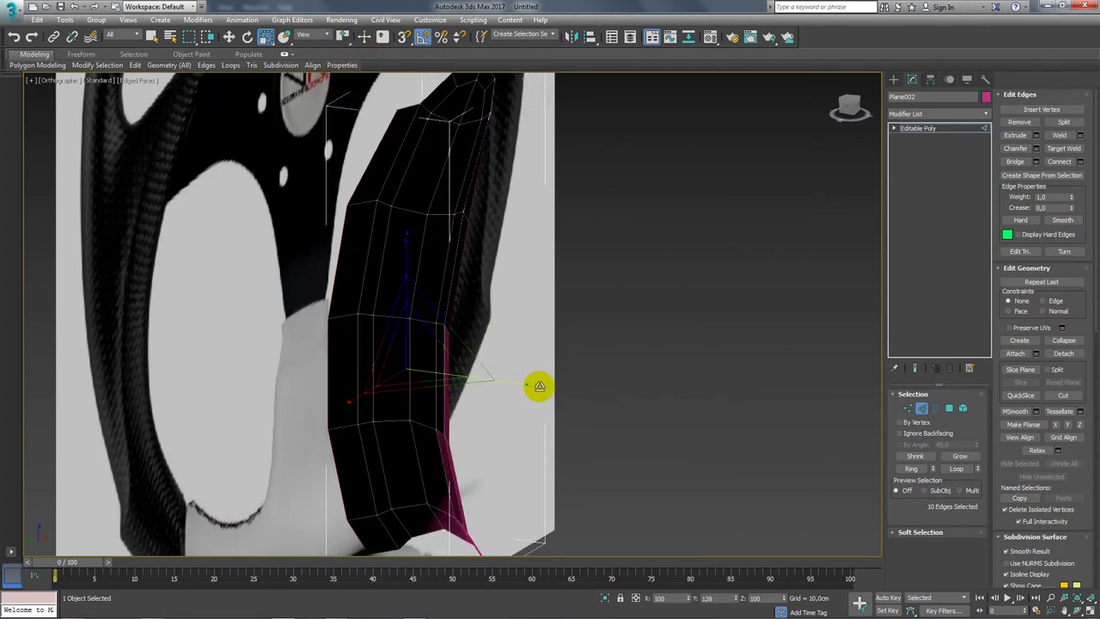
{"action": "mouse_move", "coordinate": [532, 386]}
{"action": "middle_mouse_down", "text": "alt"}
{"action": "mouse_move", "coordinate": [478, 402]}
{"action": "mouse_move", "coordinate": [422, 363]}
{"action": "mouse_move", "coordinate": [395, 368]}
{"action": "mouse_move", "coordinate": [424, 364]}
{"action": "middle_mouse_up", "text": "alt"}
Move the strip's upper-tip vertex pair up and right along the spoke
{"action": "key", "text": "f"}
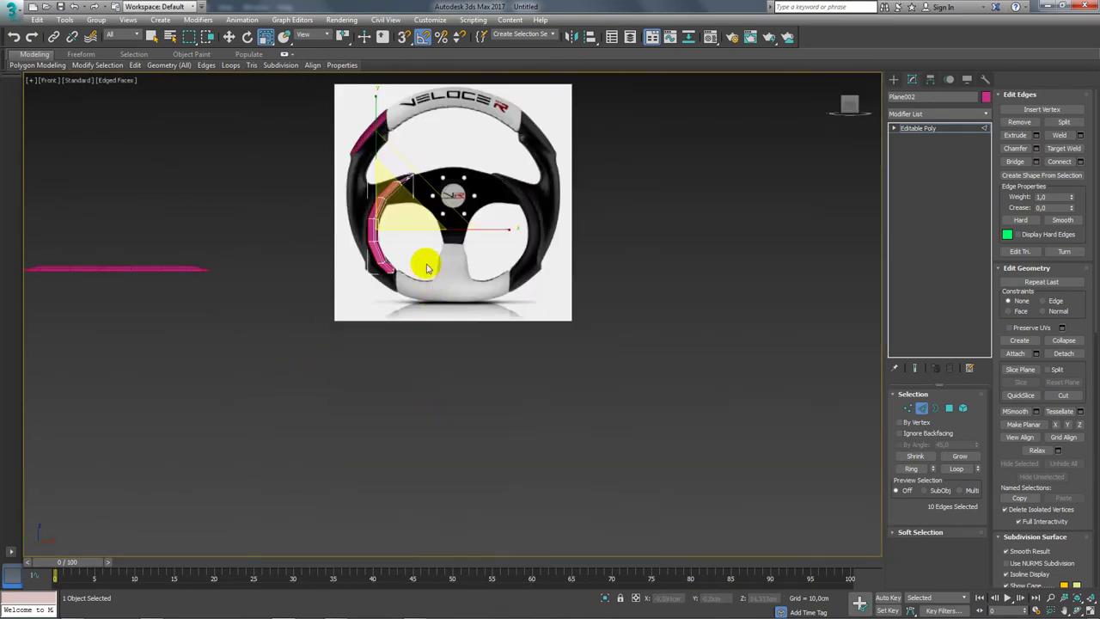
{"action": "scroll", "coordinate": [430, 284], "scroll_direction": "up", "scroll_amount": 2}
{"action": "scroll", "coordinate": [401, 224], "scroll_direction": "up", "scroll_amount": 5}
{"action": "left_click", "coordinate": [908, 408]}
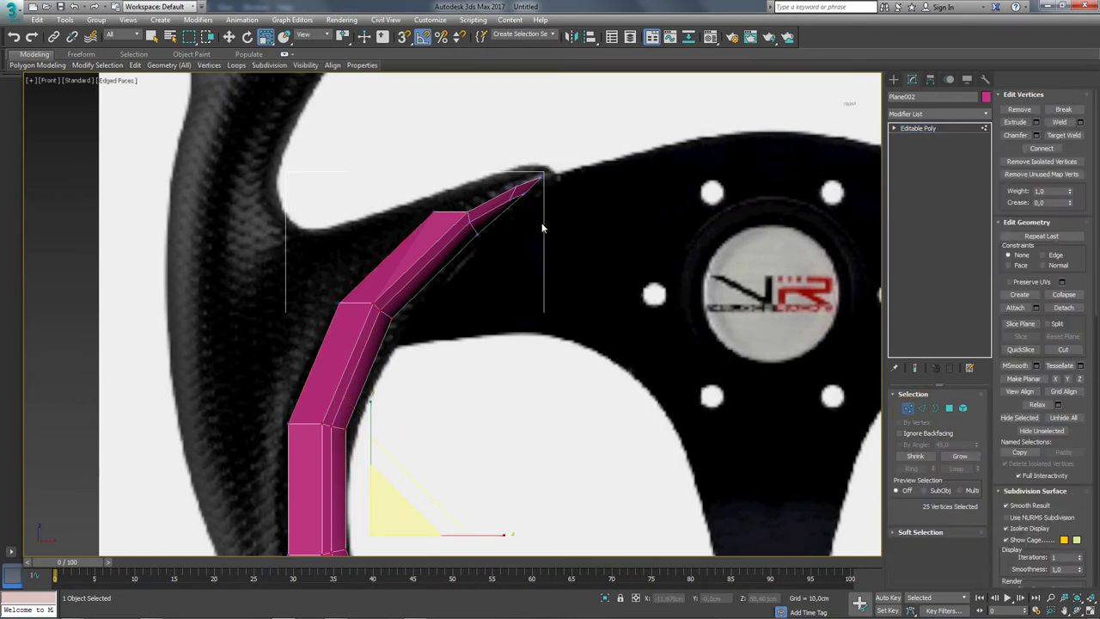
{"action": "left_click_drag", "start_coordinate": [446, 223], "coordinate": [448, 220]}
{"action": "key", "text": "w"}
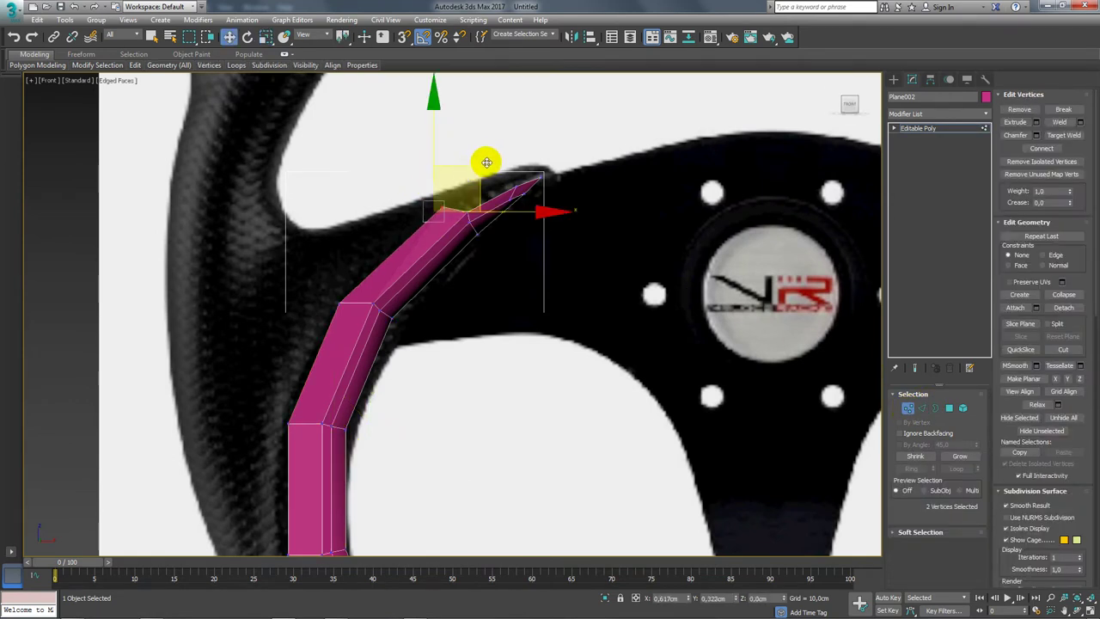
{"action": "left_click_drag", "start_coordinate": [504, 150], "coordinate": [533, 130]}
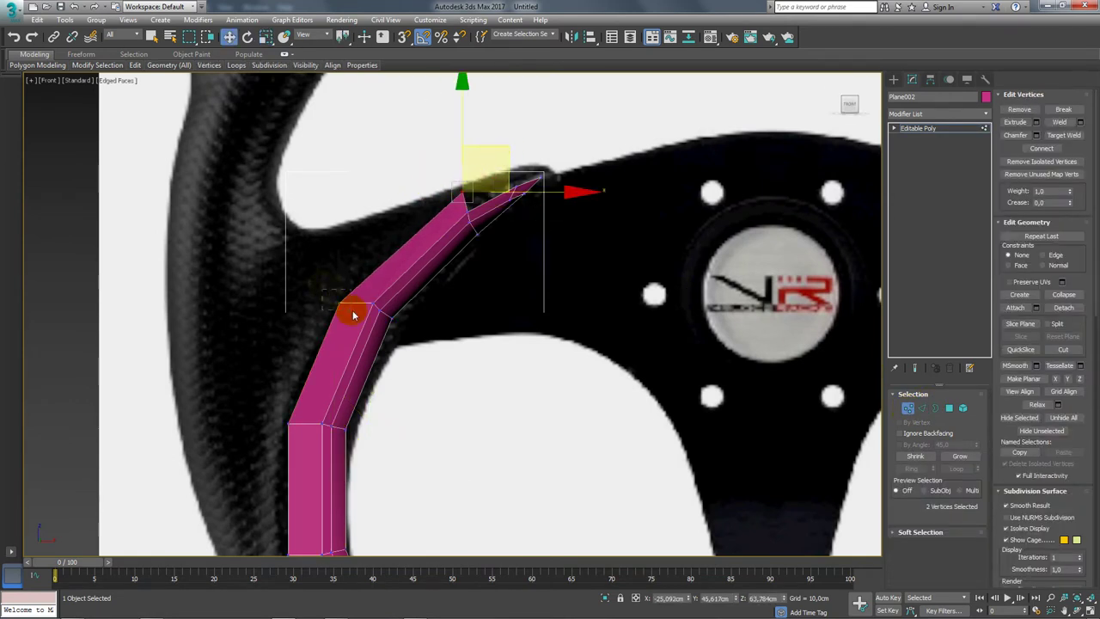
Select the lower-left bend vertices and move them down to follow the rim
{"action": "left_click", "coordinate": [353, 315]}
{"action": "left_click_drag", "start_coordinate": [381, 258], "coordinate": [386, 253]}
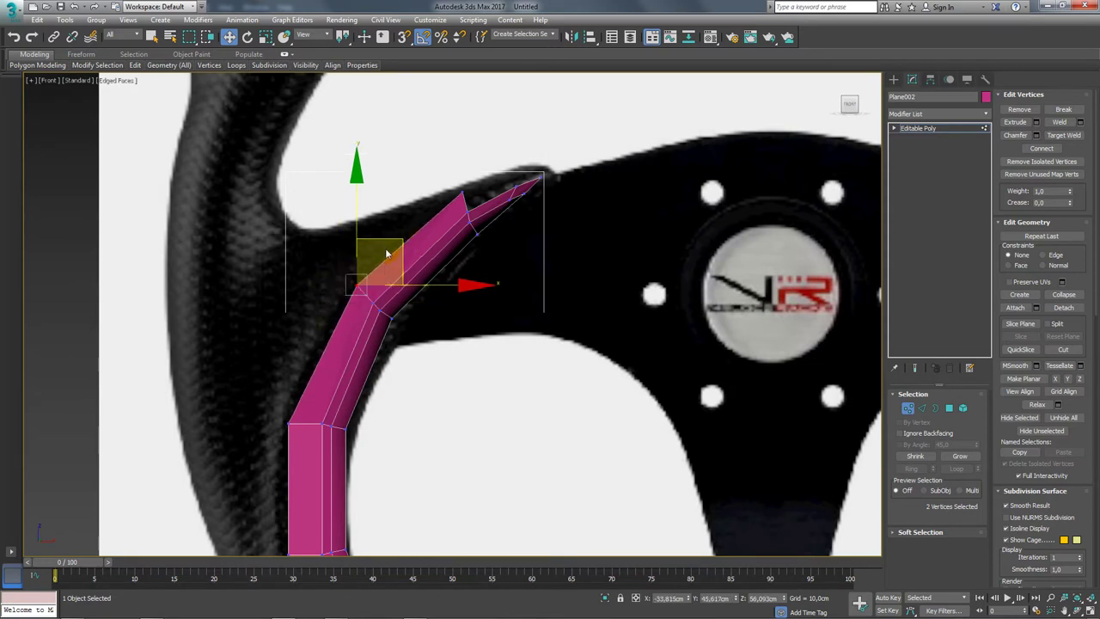
{"action": "middle_click_drag", "start_coordinate": [387, 254], "coordinate": [409, 164]}
{"action": "left_click", "coordinate": [326, 348]}
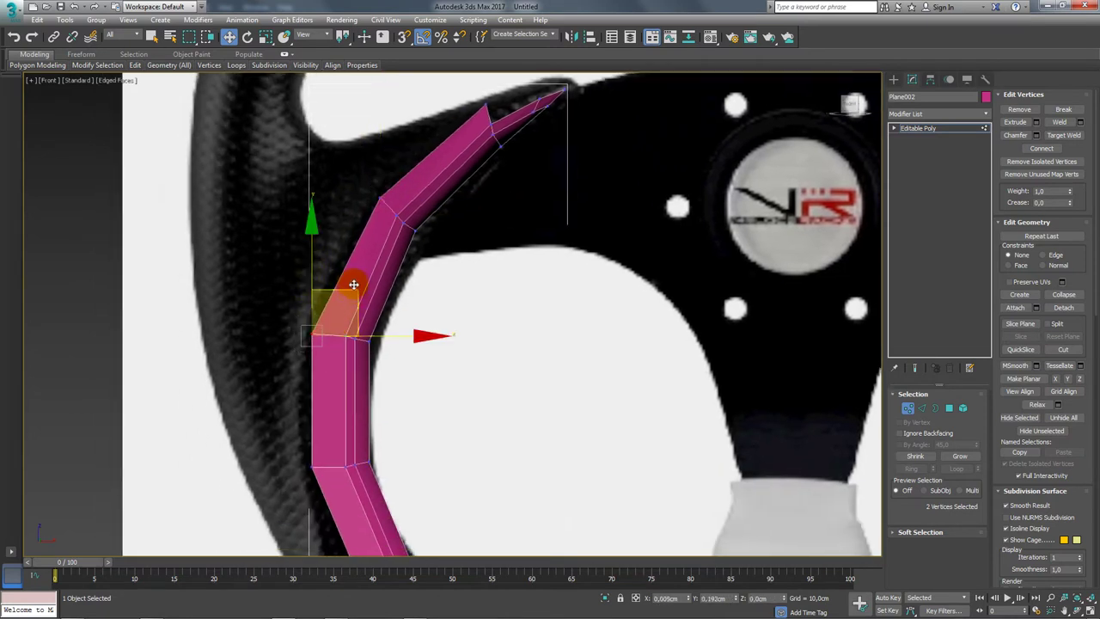
{"action": "key", "text": "alt+a"}
{"action": "key", "text": "w"}
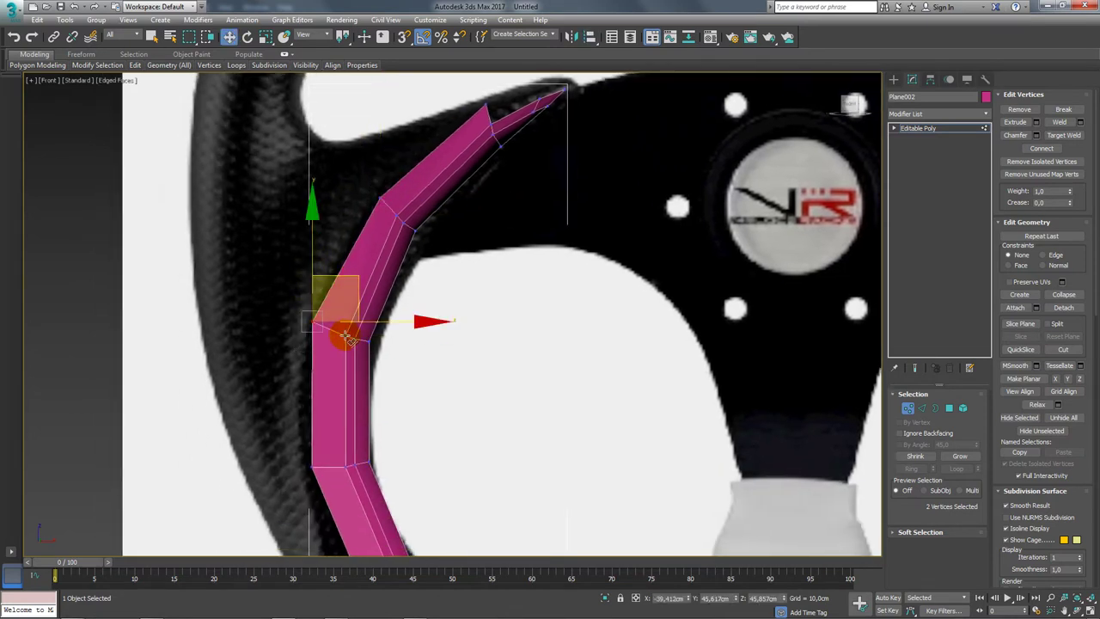
{"action": "left_click", "coordinate": [345, 337]}
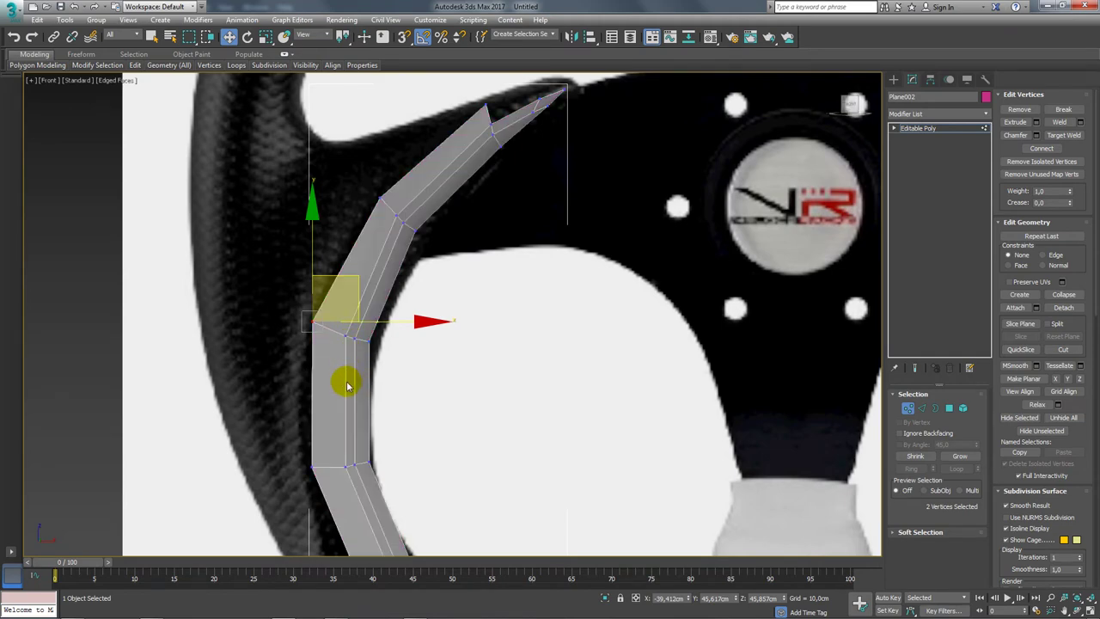
{"action": "middle_click_drag", "start_coordinate": [349, 379], "coordinate": [323, 371]}
{"action": "left_click", "coordinate": [323, 372]}
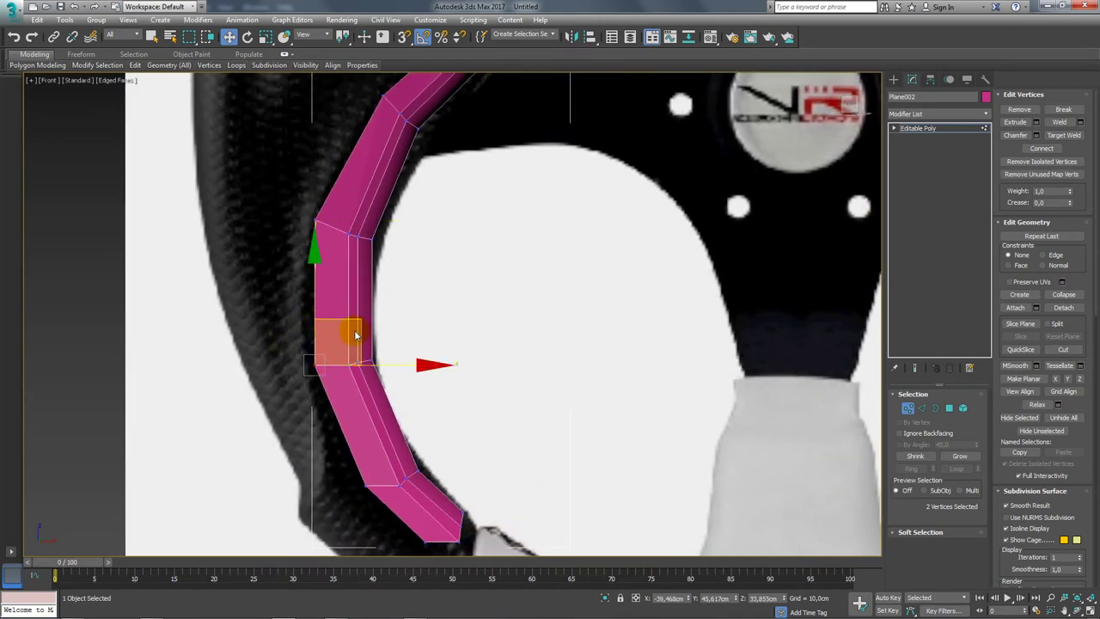
{"action": "middle_click_drag", "start_coordinate": [356, 344], "coordinate": [315, 344]}
{"action": "left_click", "coordinate": [315, 348]}
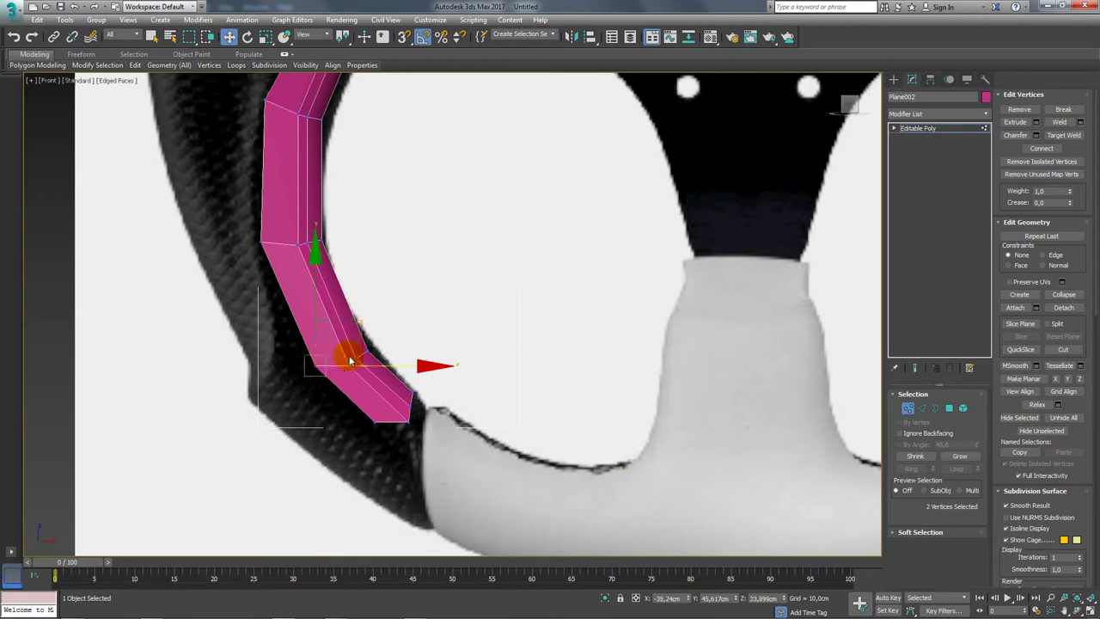
{"action": "left_click_drag", "start_coordinate": [352, 320], "coordinate": [355, 347]}
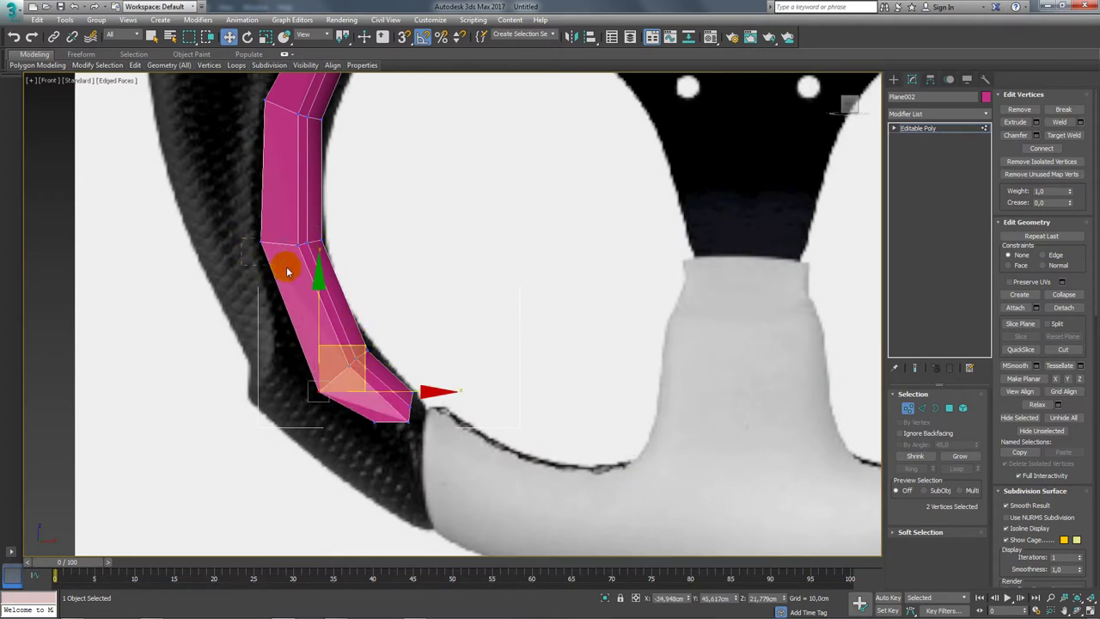
Move the bottom-tip vertex pair right and down onto the rim near the grip
{"action": "mouse_move", "coordinate": [251, 250]}
{"action": "left_mouse_down"}
{"action": "mouse_move", "coordinate": [299, 208]}
{"action": "mouse_move", "coordinate": [299, 256]}
{"action": "left_mouse_up"}
{"action": "scroll", "coordinate": [267, 290], "scroll_direction": "up", "scroll_amount": 2}
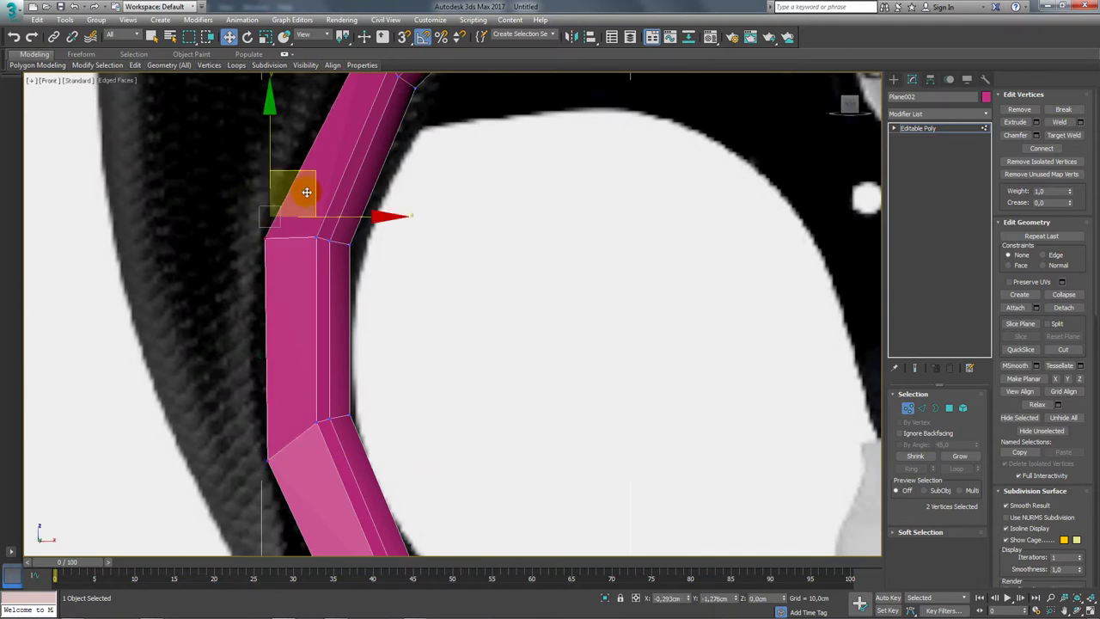
{"action": "scroll", "coordinate": [343, 310], "scroll_direction": "down", "scroll_amount": 5}
{"action": "scroll", "coordinate": [343, 310], "scroll_direction": "up", "scroll_amount": 3}
{"action": "scroll", "coordinate": [336, 309], "scroll_direction": "up", "scroll_amount": 3}
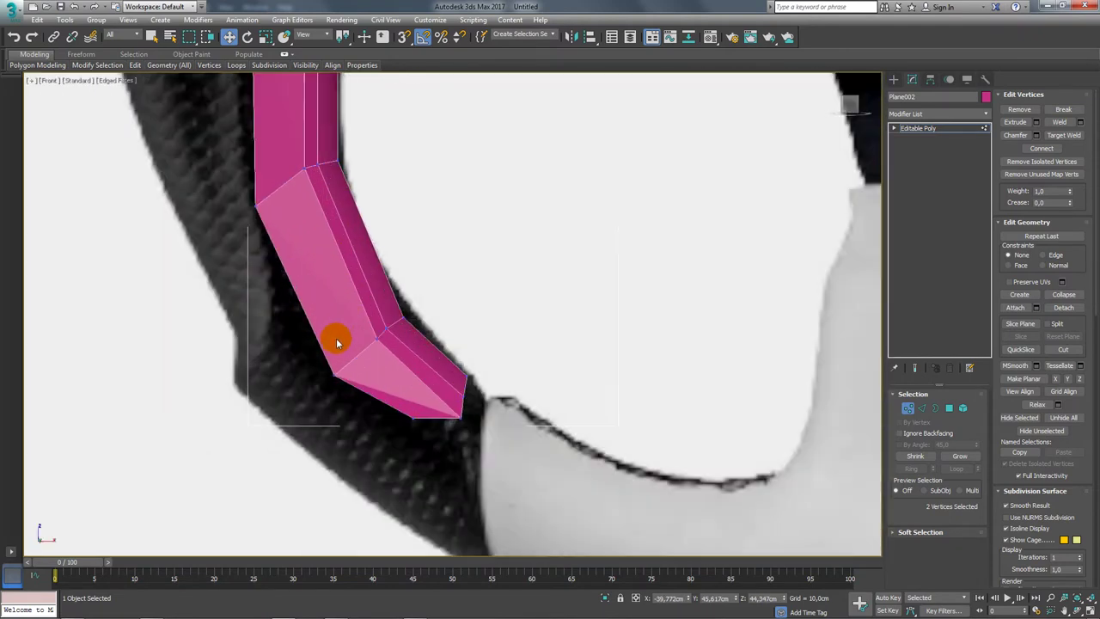
{"action": "left_click_drag", "start_coordinate": [394, 407], "coordinate": [453, 413]}
{"action": "mouse_move", "coordinate": [453, 371]}
{"action": "left_mouse_down"}
{"action": "mouse_move", "coordinate": [505, 421]}
{"action": "mouse_move", "coordinate": [494, 387]}
{"action": "left_mouse_up"}
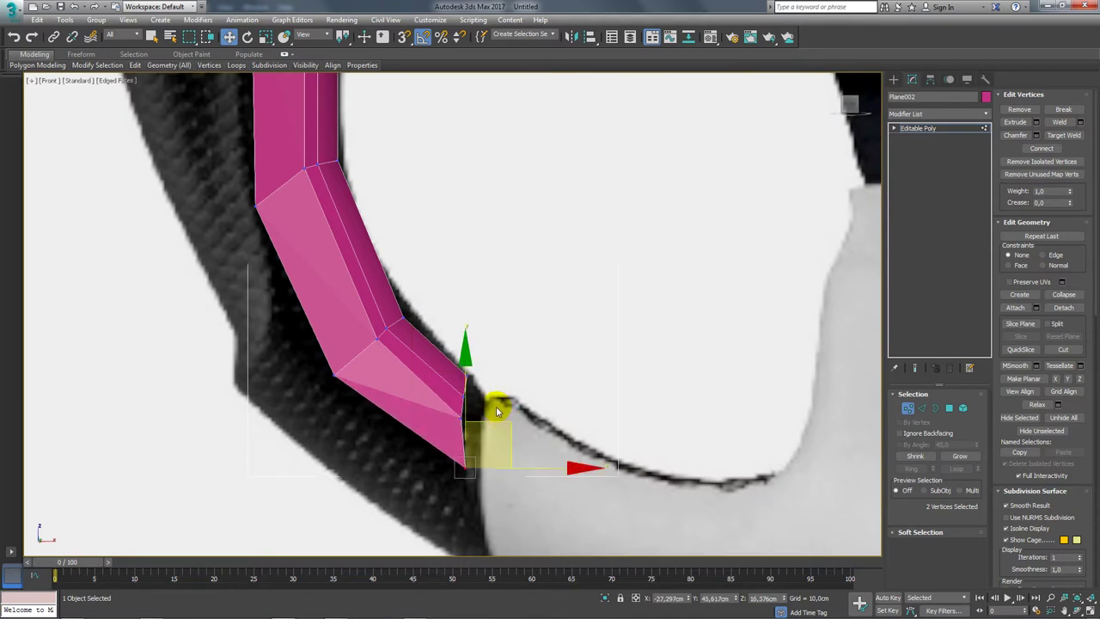
{"action": "left_click", "coordinate": [376, 338]}
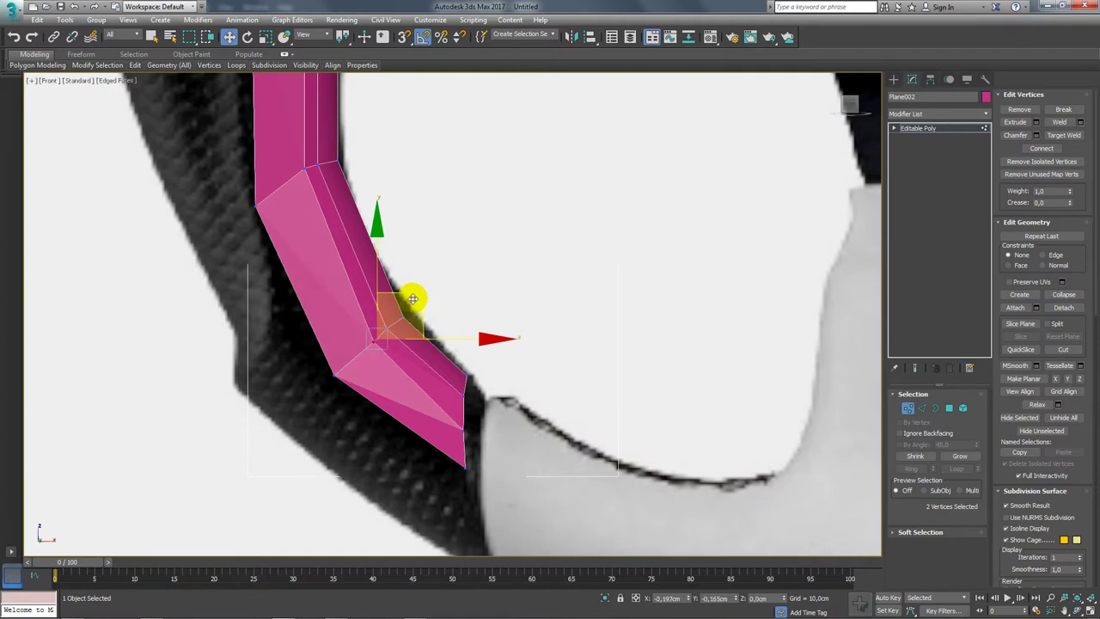
{"action": "mouse_move", "coordinate": [407, 301]}
{"action": "middle_mouse_down", "text": "alt"}
{"action": "mouse_move", "coordinate": [386, 348]}
{"action": "mouse_move", "coordinate": [359, 364]}
{"action": "middle_mouse_up", "text": "alt"}
Scale the bend's corner vertices closer together and reframe the strip in front view
{"action": "key", "text": "r"}
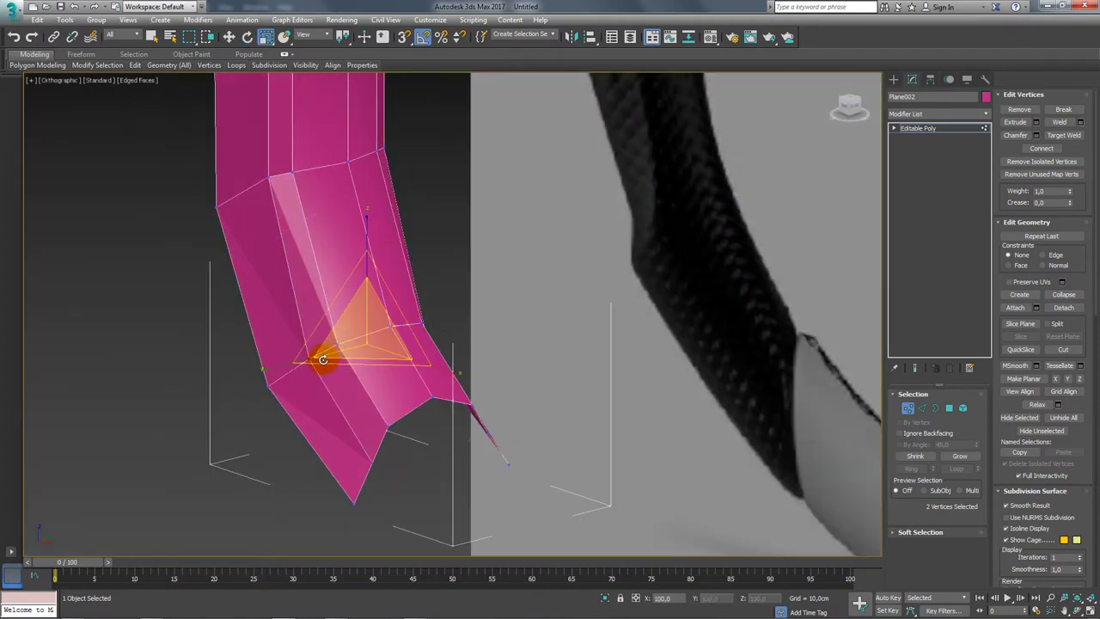
{"action": "left_click_drag", "start_coordinate": [319, 356], "coordinate": [272, 370]}
{"action": "mouse_move", "coordinate": [272, 369]}
{"action": "middle_mouse_down", "text": "alt"}
{"action": "mouse_move", "coordinate": [343, 356]}
{"action": "mouse_move", "coordinate": [344, 229]}
{"action": "mouse_move", "coordinate": [349, 245]}
{"action": "middle_mouse_up", "text": "alt"}
{"action": "key", "text": "f"}
{"action": "scroll", "coordinate": [324, 215], "scroll_direction": "up", "scroll_amount": 5}
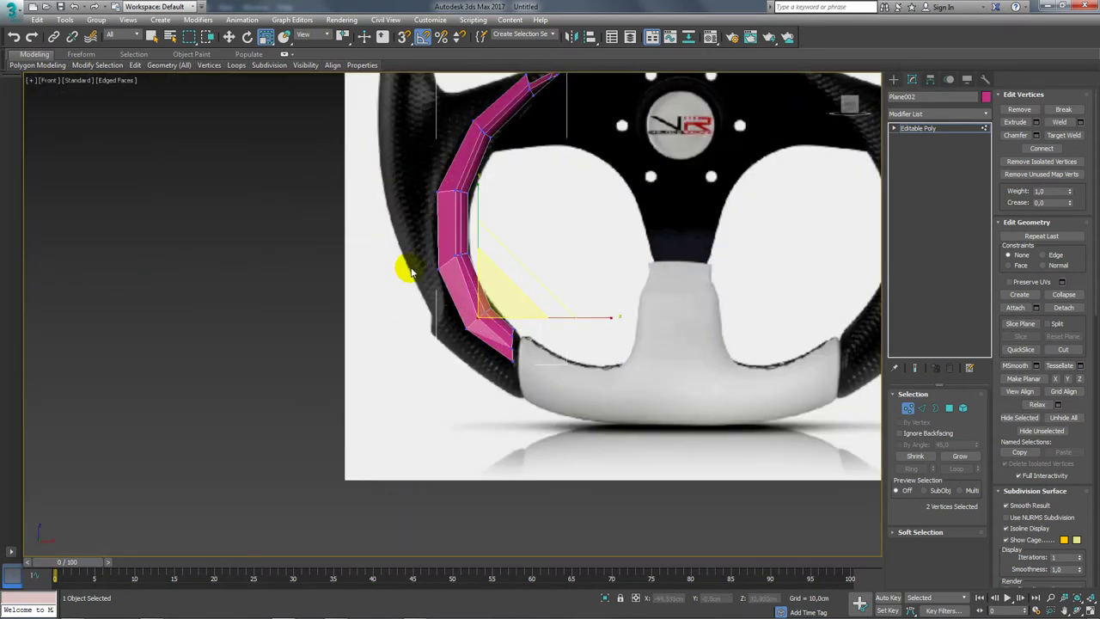
{"action": "scroll", "coordinate": [474, 265], "scroll_direction": "up", "scroll_amount": 5}
{"action": "middle_click_drag", "start_coordinate": [449, 226], "coordinate": [401, 277]}
Select the bend vertices and move them in depth to wrap the rim's thickness
{"action": "mouse_move", "coordinate": [427, 321]}
{"action": "middle_mouse_down"}
{"action": "mouse_move", "coordinate": [422, 197]}
{"action": "mouse_move", "coordinate": [375, 278]}
{"action": "middle_mouse_up"}
{"action": "left_click", "coordinate": [394, 261], "text": "ctrl"}
{"action": "middle_click_drag", "start_coordinate": [443, 164], "coordinate": [421, 226]}
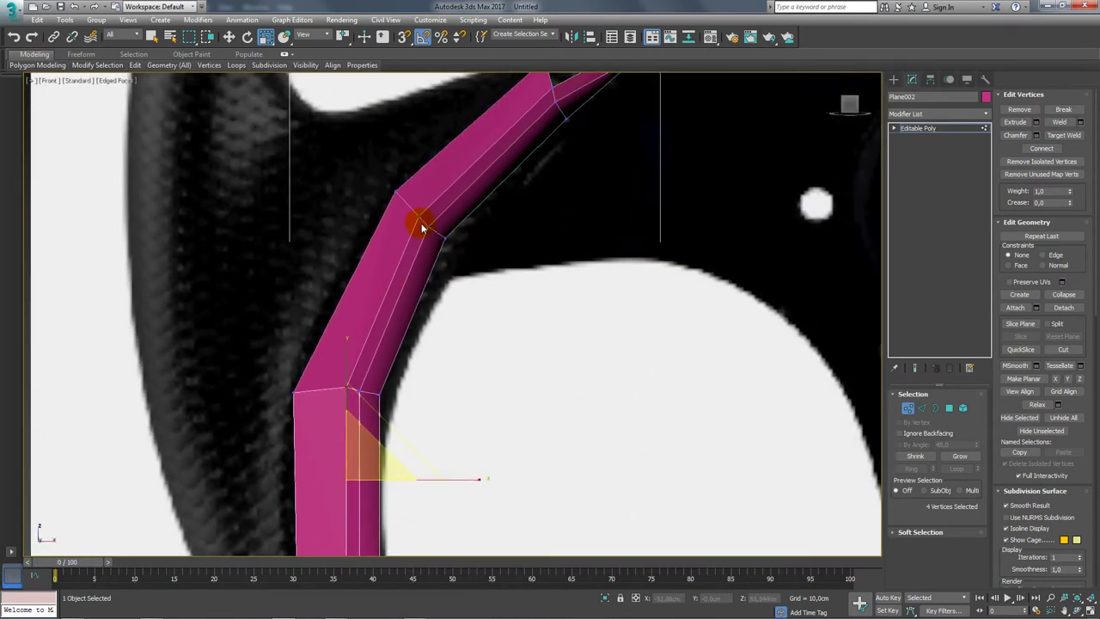
{"action": "left_click", "coordinate": [412, 214], "text": "ctrl"}
{"action": "mouse_move", "coordinate": [471, 289]}
{"action": "middle_mouse_down", "text": "alt"}
{"action": "mouse_move", "coordinate": [398, 300]}
{"action": "mouse_move", "coordinate": [400, 273]}
{"action": "middle_mouse_up", "text": "alt"}
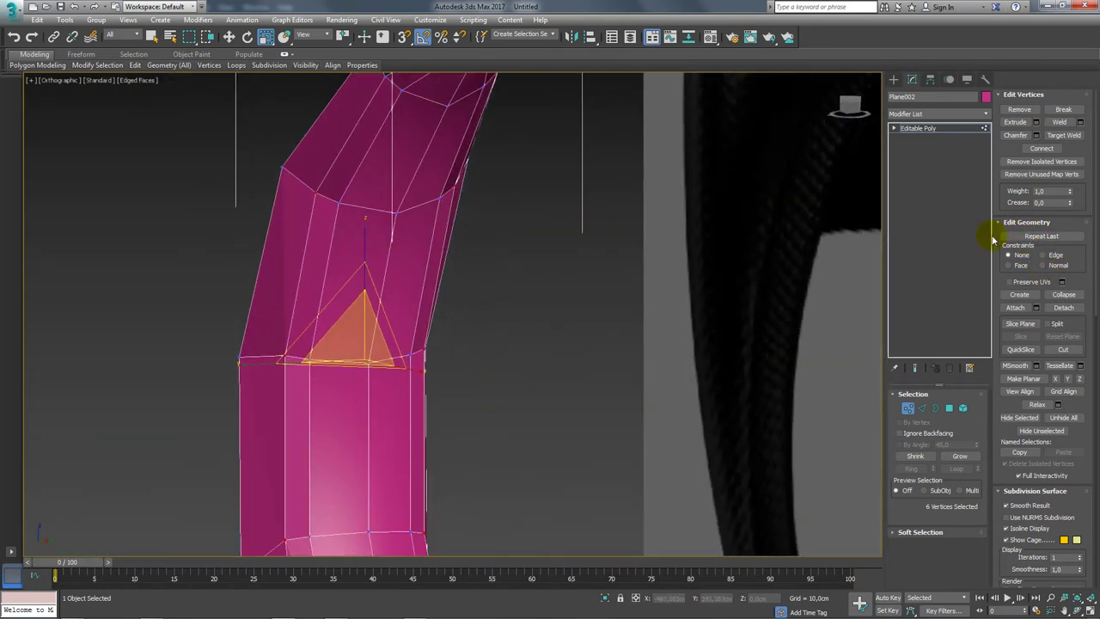
{"action": "left_click", "coordinate": [229, 37]}
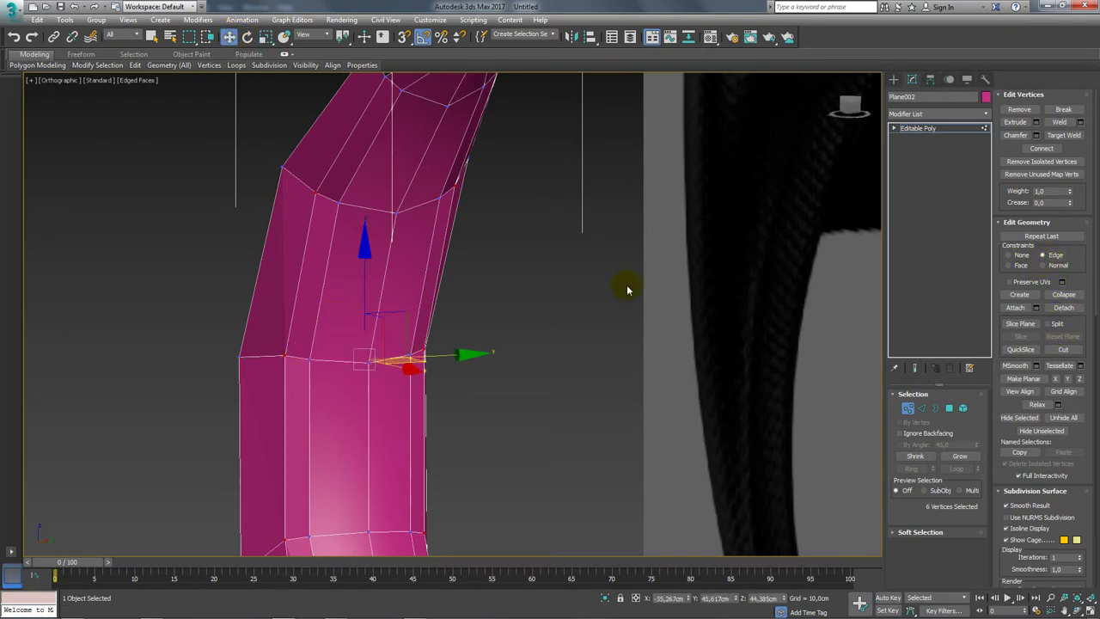
{"action": "mouse_move", "coordinate": [339, 346]}
{"action": "middle_mouse_down", "text": "alt"}
{"action": "mouse_move", "coordinate": [422, 389]}
{"action": "mouse_move", "coordinate": [409, 373]}
{"action": "mouse_move", "coordinate": [447, 387]}
{"action": "mouse_move", "coordinate": [465, 368]}
{"action": "middle_mouse_up", "text": "alt"}
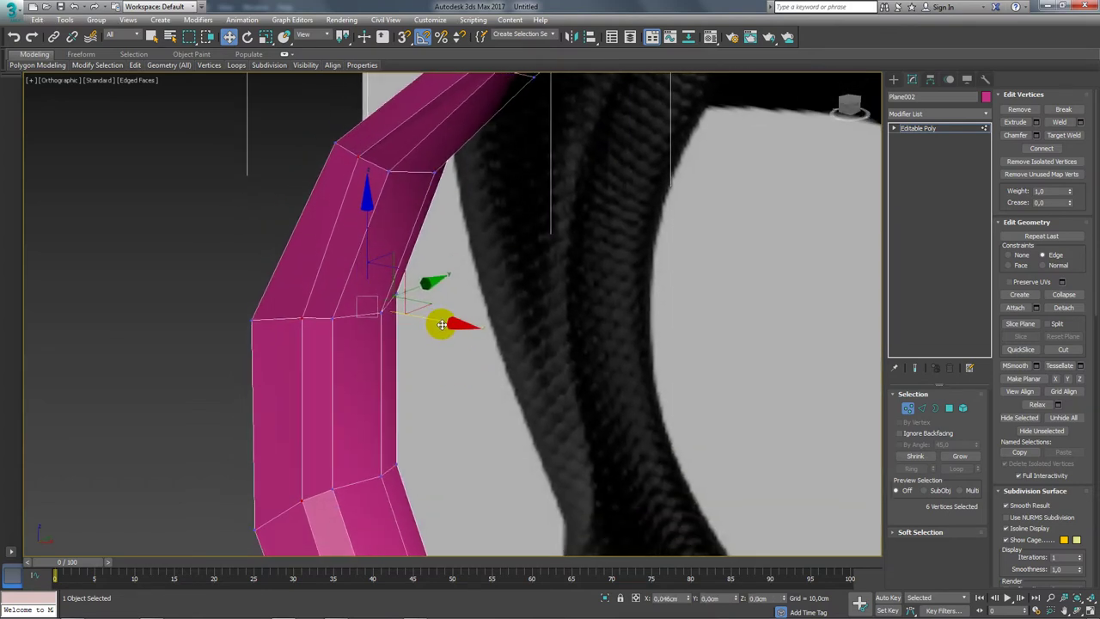
{"action": "mouse_move", "coordinate": [496, 258]}
{"action": "middle_mouse_down", "text": "alt"}
{"action": "mouse_move", "coordinate": [513, 221]}
{"action": "mouse_move", "coordinate": [565, 216]}
{"action": "middle_mouse_up", "text": "alt"}
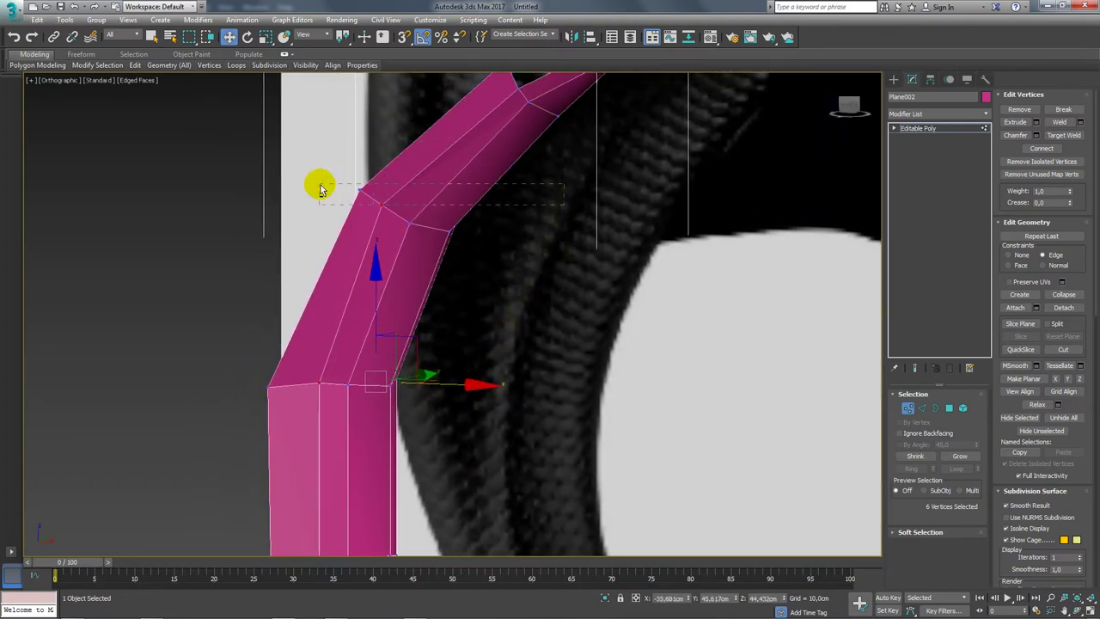
{"action": "left_click_drag", "start_coordinate": [320, 184], "coordinate": [307, 143], "text": "alt"}
{"action": "mouse_move", "coordinate": [524, 275]}
{"action": "middle_mouse_down", "text": "alt"}
{"action": "mouse_move", "coordinate": [467, 447]}
{"action": "mouse_move", "coordinate": [467, 275]}
{"action": "mouse_move", "coordinate": [467, 349]}
{"action": "mouse_move", "coordinate": [462, 284]}
{"action": "mouse_move", "coordinate": [504, 290]}
{"action": "mouse_move", "coordinate": [386, 301]}
{"action": "mouse_move", "coordinate": [640, 240]}
{"action": "middle_mouse_up", "text": "alt"}
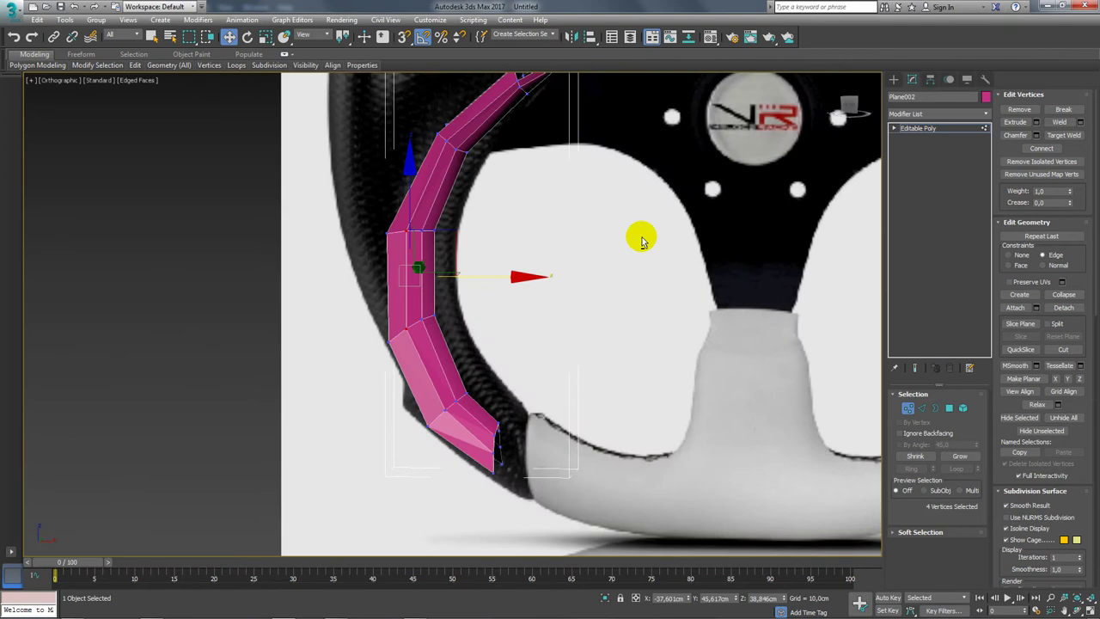
Exit Vertex mode and return to the front view of the wheel
{"action": "left_click", "coordinate": [934, 128]}
{"action": "key", "text": "f"}
{"action": "scroll", "coordinate": [473, 255], "scroll_direction": "up", "scroll_amount": 3}
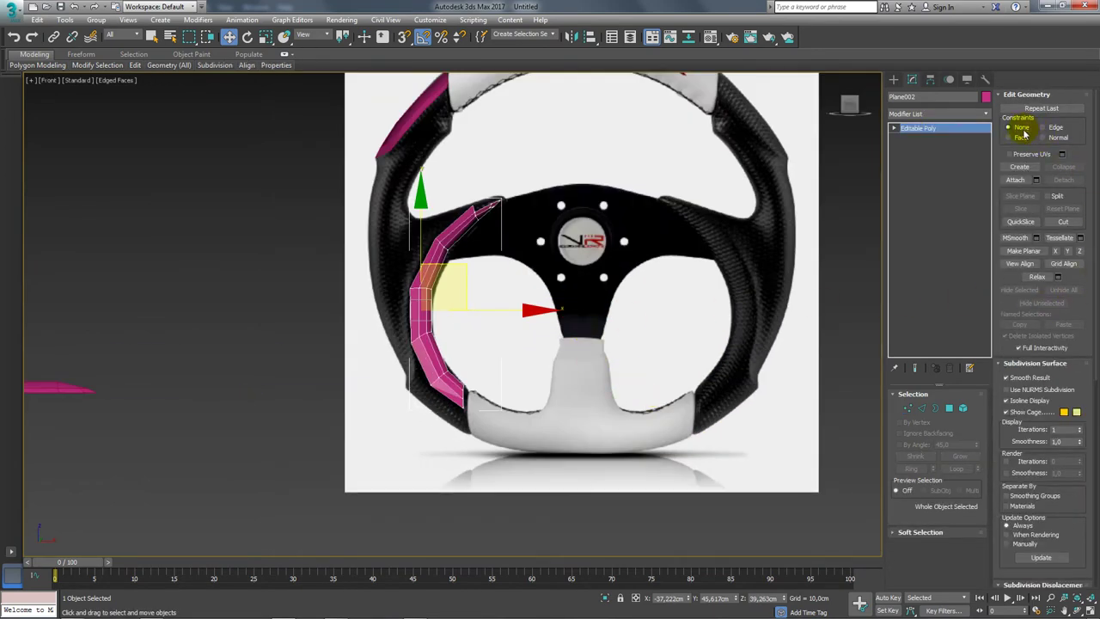
Nudge the two spoke-joint vertices slightly downward
{"action": "scroll", "coordinate": [438, 220], "scroll_direction": "up", "scroll_amount": 2}
{"action": "scroll", "coordinate": [473, 218], "scroll_direction": "up", "scroll_amount": 4}
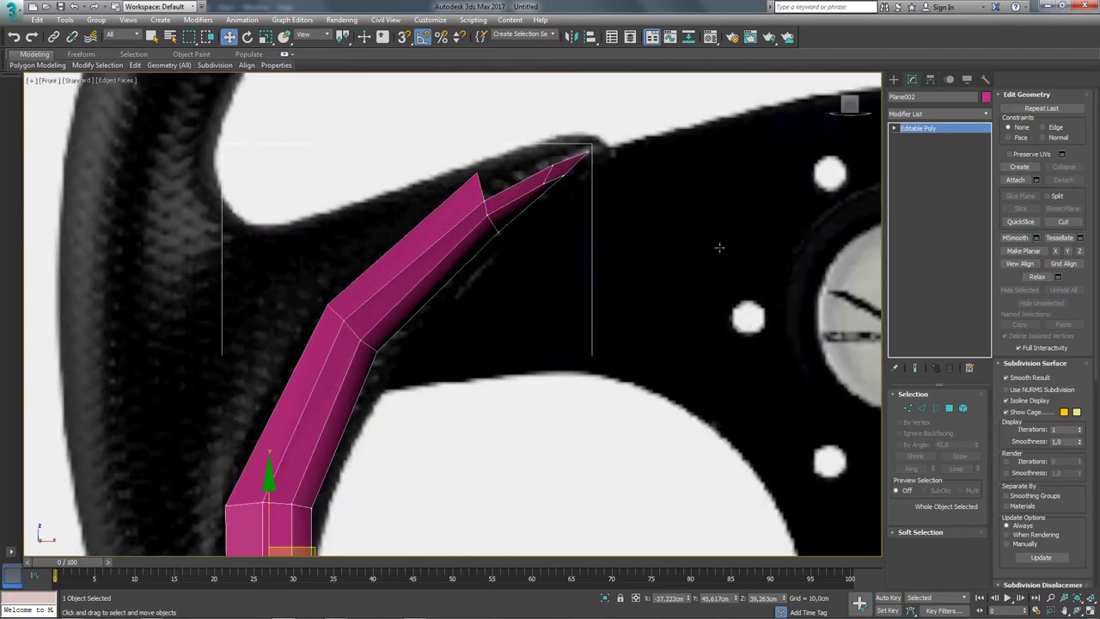
{"action": "left_click", "coordinate": [916, 408]}
{"action": "scroll", "coordinate": [487, 215], "scroll_direction": "up", "scroll_amount": 3}
{"action": "left_click", "coordinate": [458, 243]}
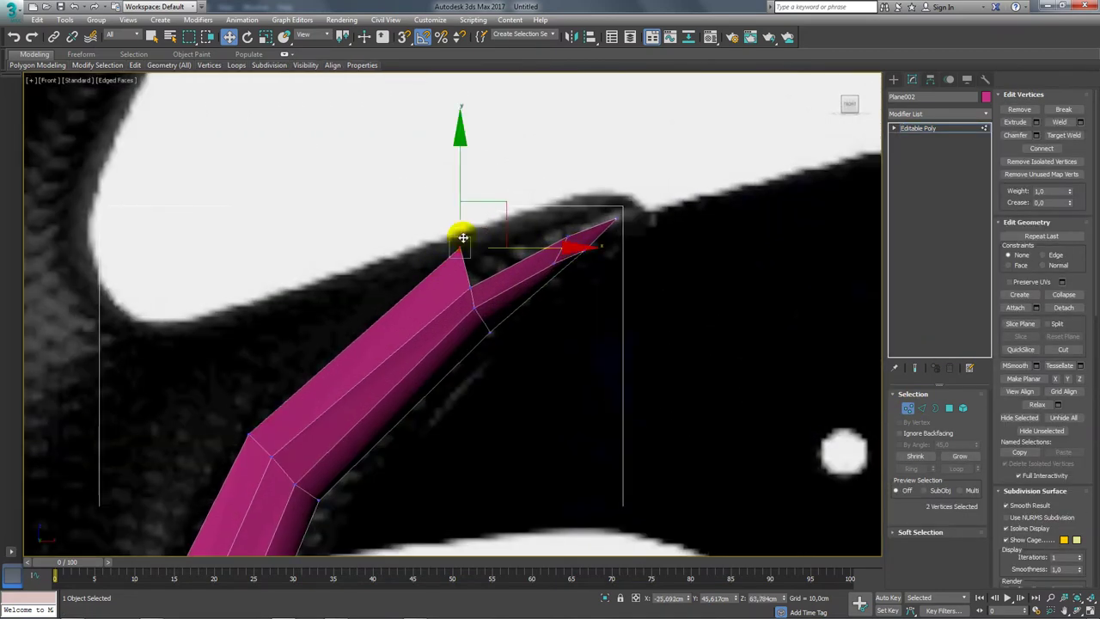
{"action": "left_click_drag", "start_coordinate": [501, 203], "coordinate": [497, 219]}
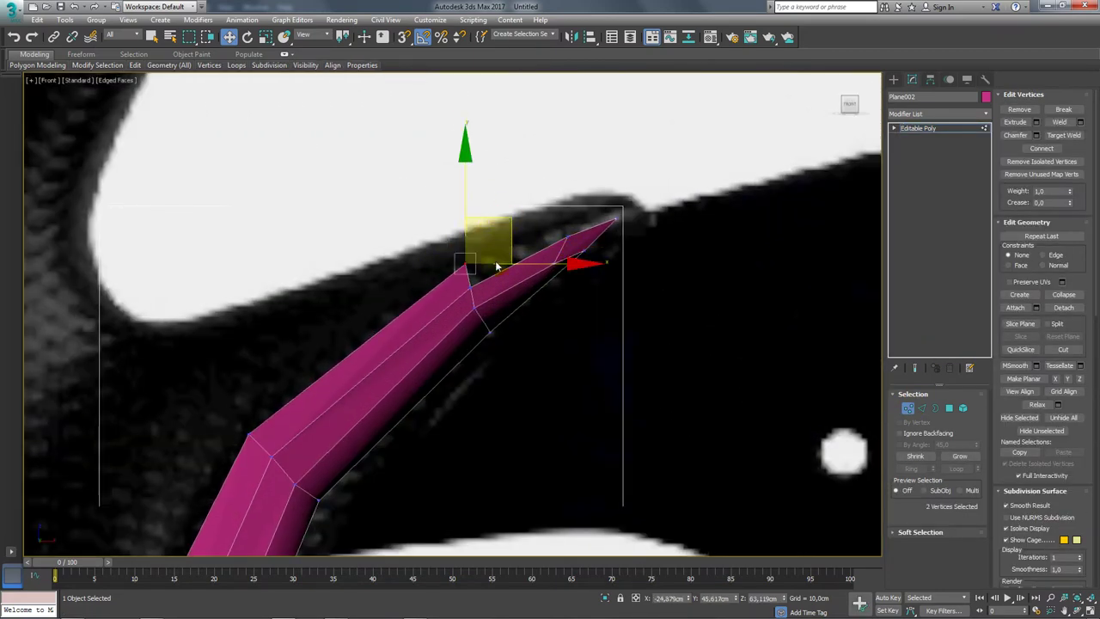
{"action": "scroll", "coordinate": [495, 260], "scroll_direction": "down", "scroll_amount": 3}
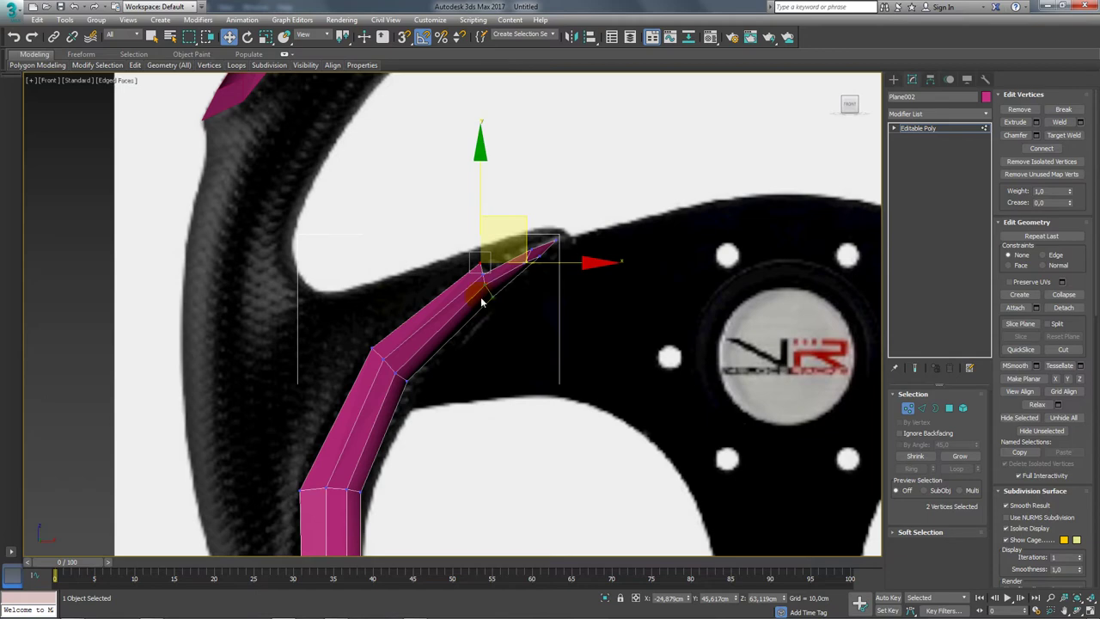
Select all the vertices at the strip's upper tip near the spoke
{"action": "scroll", "coordinate": [482, 301], "scroll_direction": "up", "scroll_amount": 3}
{"action": "left_click", "coordinate": [572, 245]}
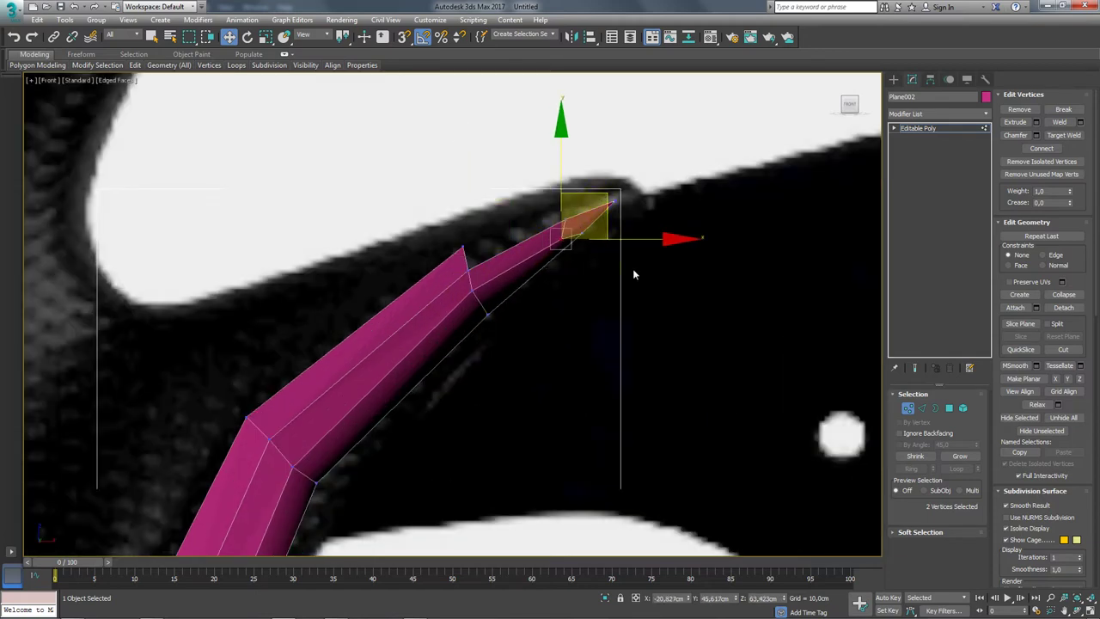
{"action": "left_click_drag", "start_coordinate": [633, 270], "coordinate": [543, 165]}
{"action": "scroll", "coordinate": [633, 172], "scroll_direction": "down", "scroll_amount": 2}
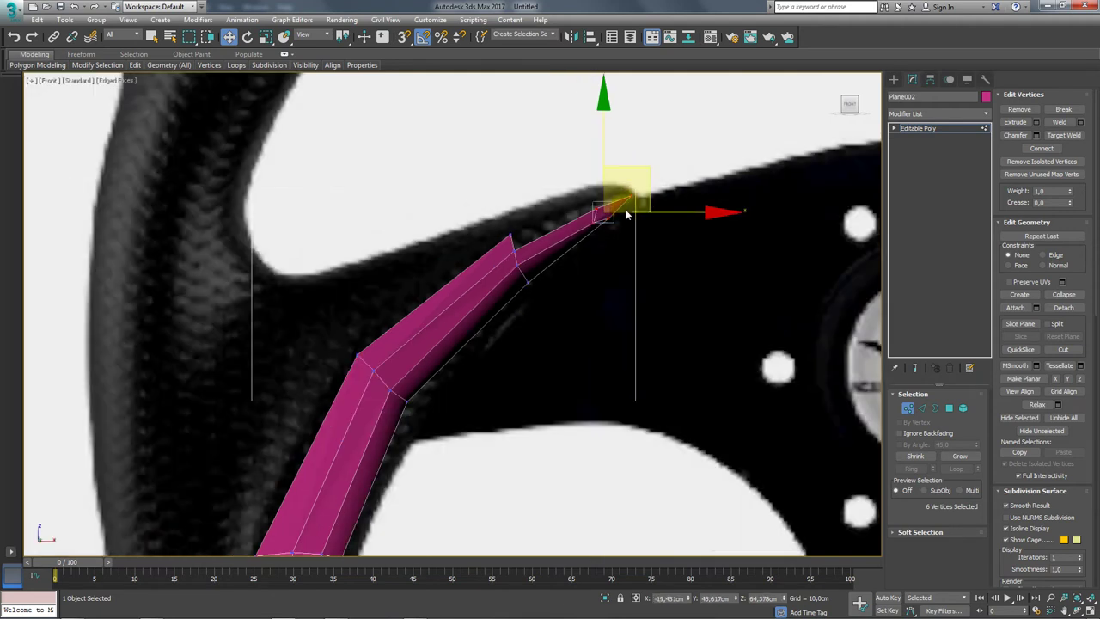
{"action": "left_click", "coordinate": [928, 409]}
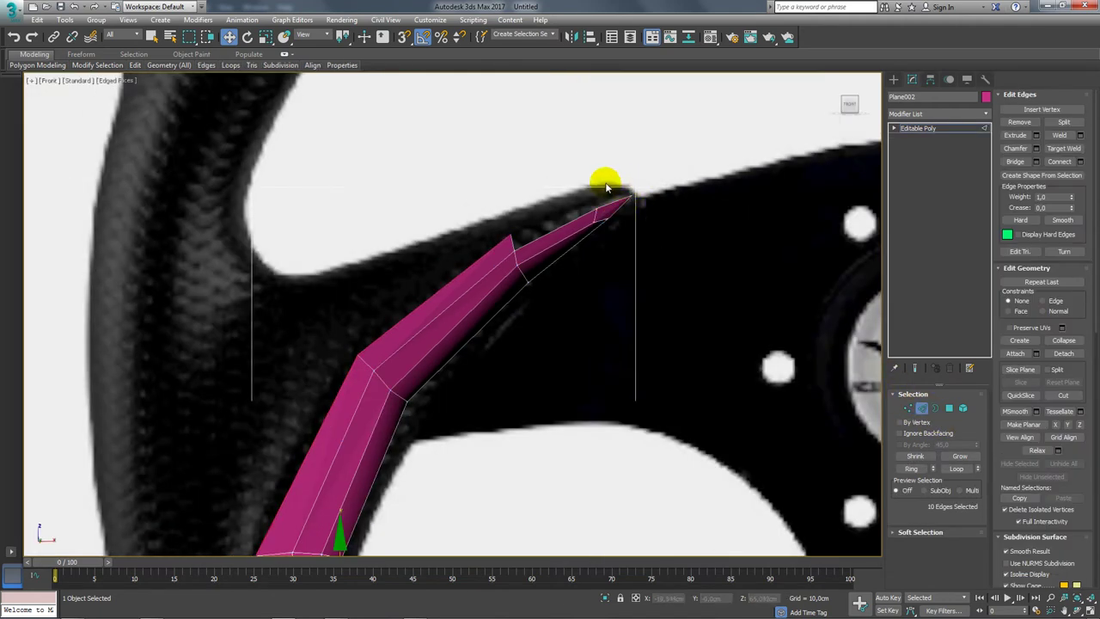
Scale the two edges at the magenta strip's tip closer together
{"action": "left_click", "coordinate": [613, 209]}
{"action": "middle_click_drag", "start_coordinate": [627, 180], "coordinate": [619, 187]}
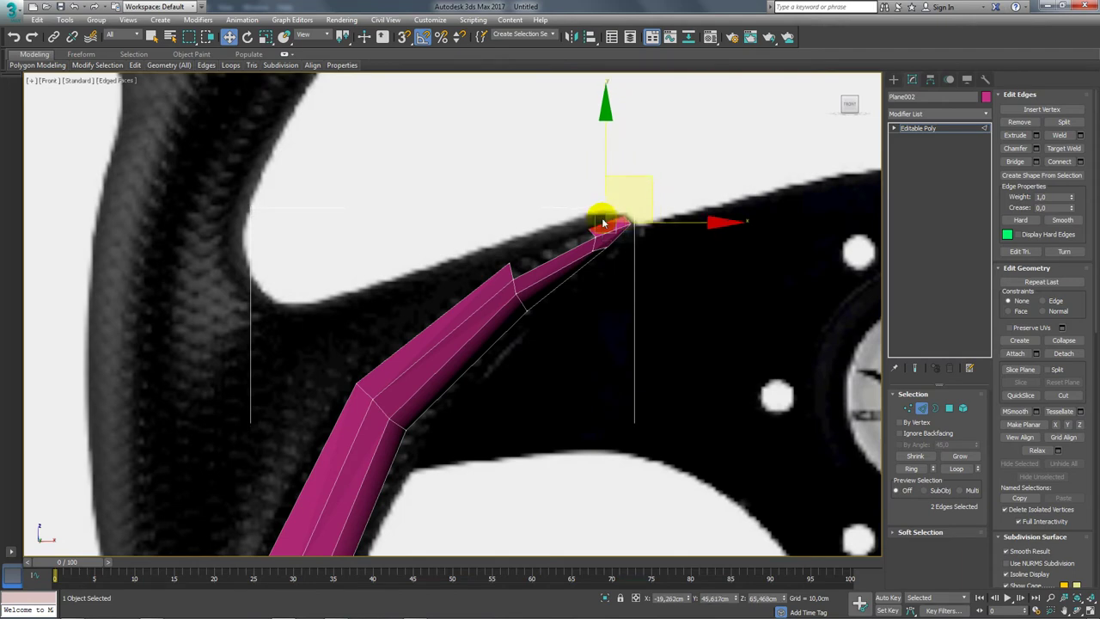
{"action": "mouse_move", "coordinate": [636, 178]}
{"action": "middle_mouse_down", "text": "alt"}
{"action": "mouse_move", "coordinate": [650, 286]}
{"action": "mouse_move", "coordinate": [688, 263]}
{"action": "middle_mouse_up", "text": "alt"}
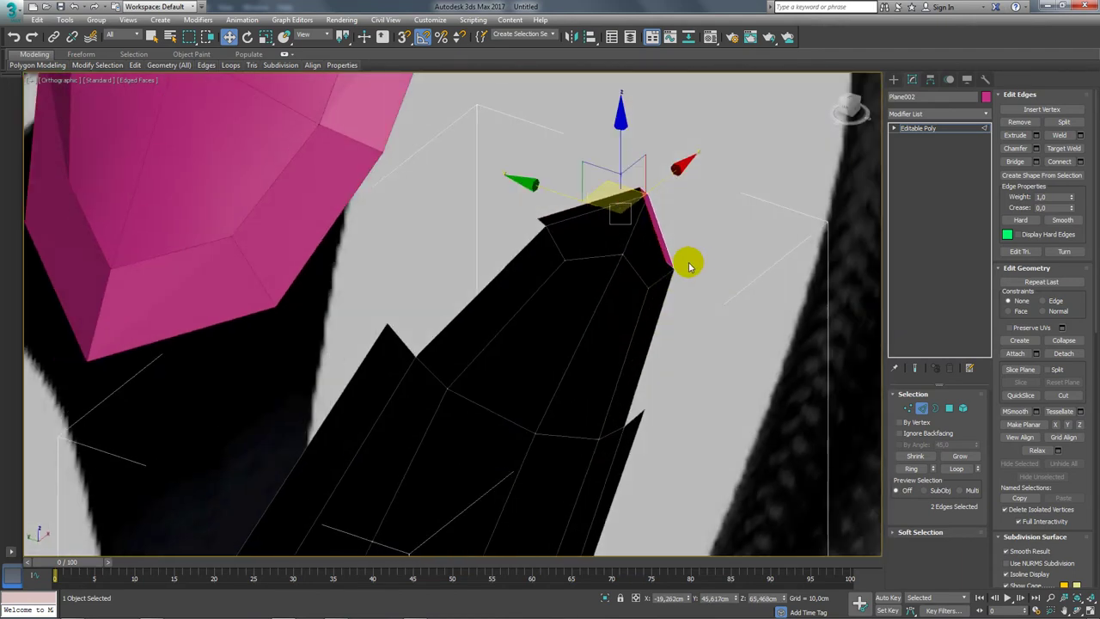
{"action": "key", "text": "r"}
{"action": "left_click_drag", "start_coordinate": [715, 270], "coordinate": [738, 252]}
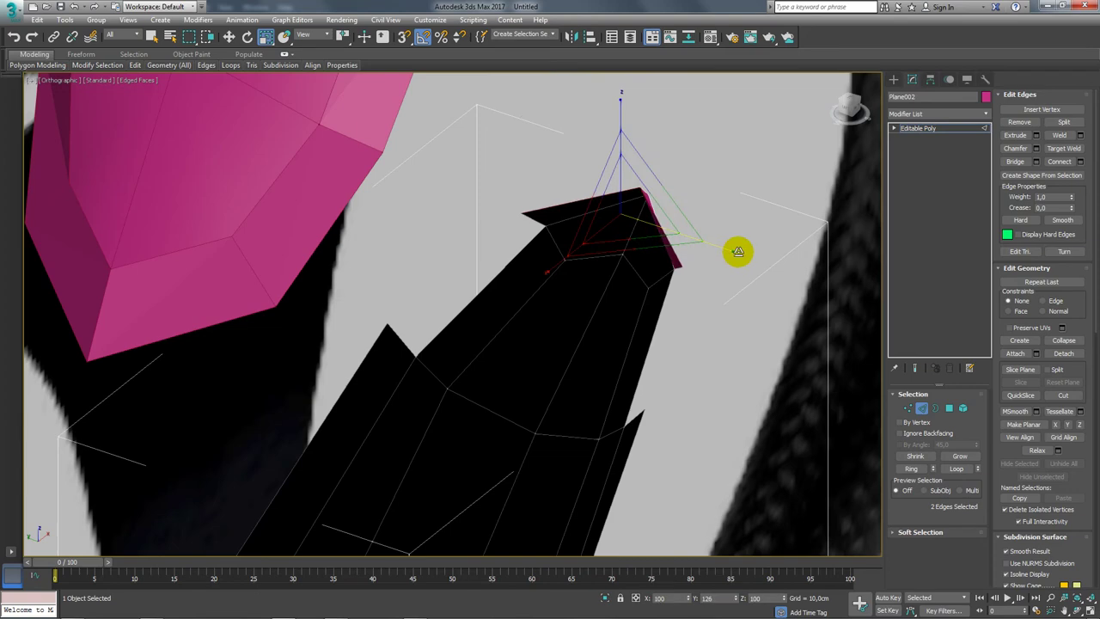
{"action": "middle_click_drag", "start_coordinate": [738, 252], "coordinate": [637, 225], "text": "alt"}
Bridge two tip edges of the strip in the front view to close the gap
{"action": "left_click", "coordinate": [584, 244]}
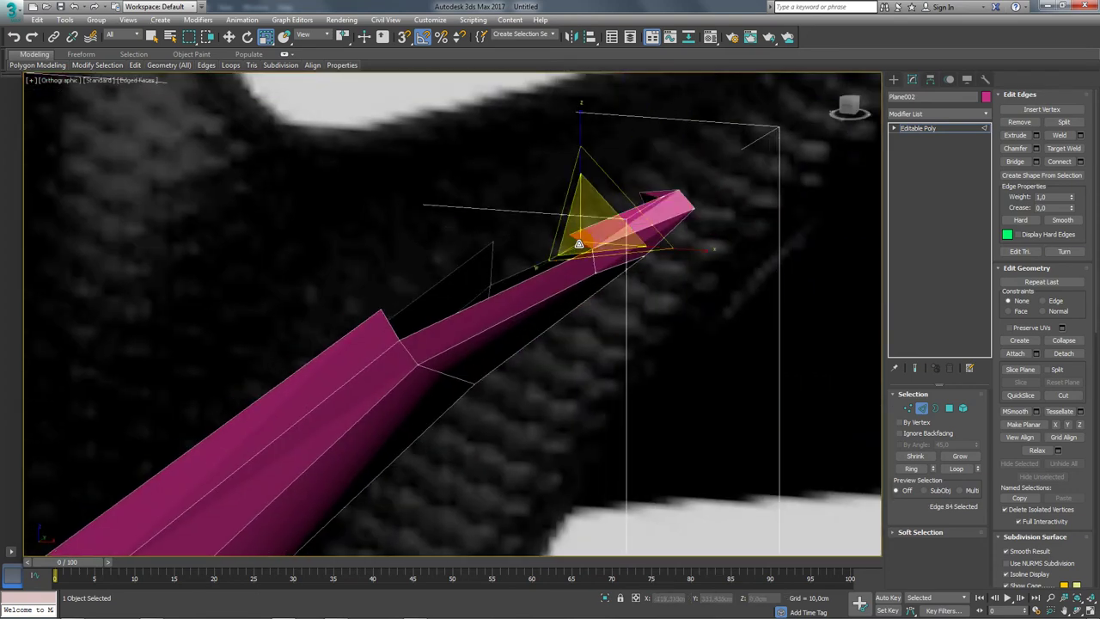
{"action": "key", "text": "f"}
{"action": "scroll", "coordinate": [411, 211], "scroll_direction": "up", "scroll_amount": 4}
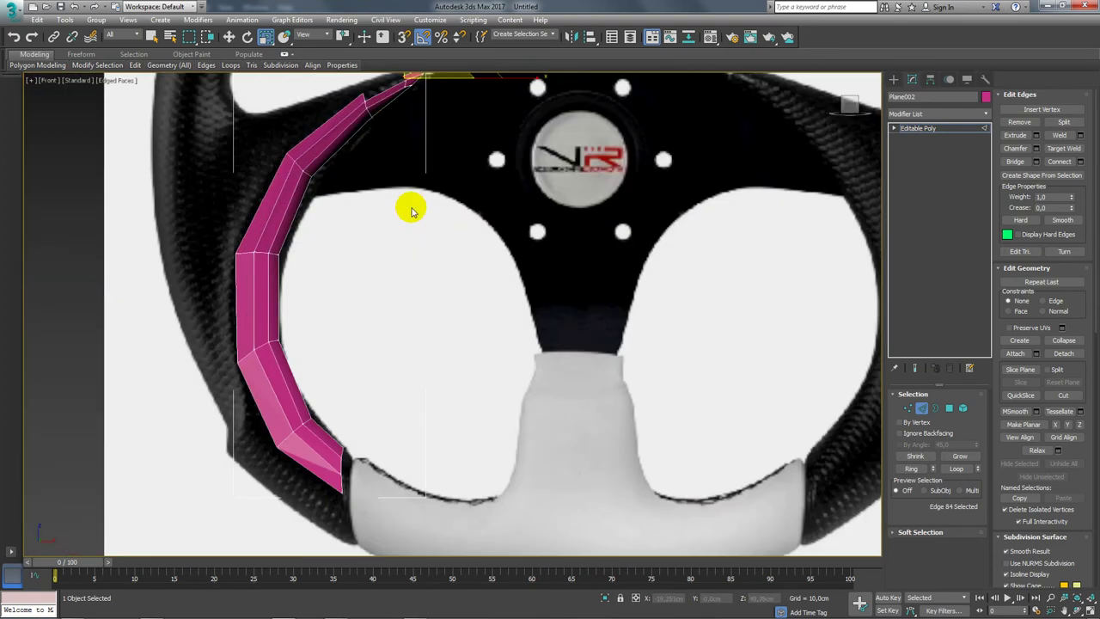
{"action": "scroll", "coordinate": [368, 89], "scroll_direction": "up", "scroll_amount": 3}
{"action": "left_click", "coordinate": [361, 214], "text": "ctrl"}
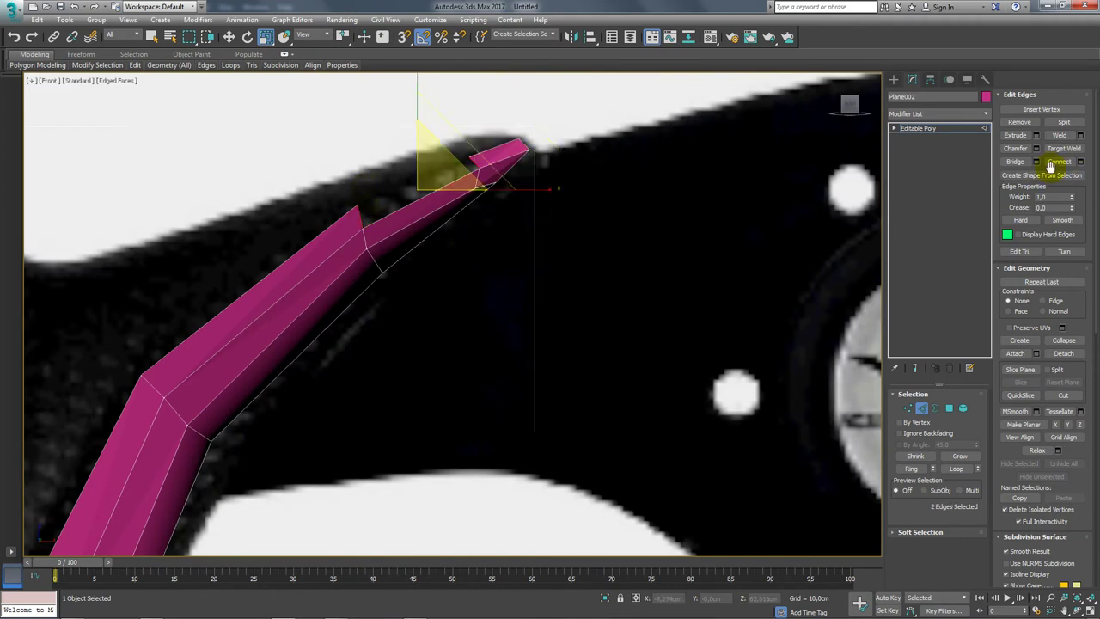
{"action": "left_click", "coordinate": [1015, 162]}
Select a matching pair of side edges and inspect the band against the reference plane
{"action": "middle_click_drag", "start_coordinate": [484, 164], "coordinate": [494, 194], "text": "alt"}
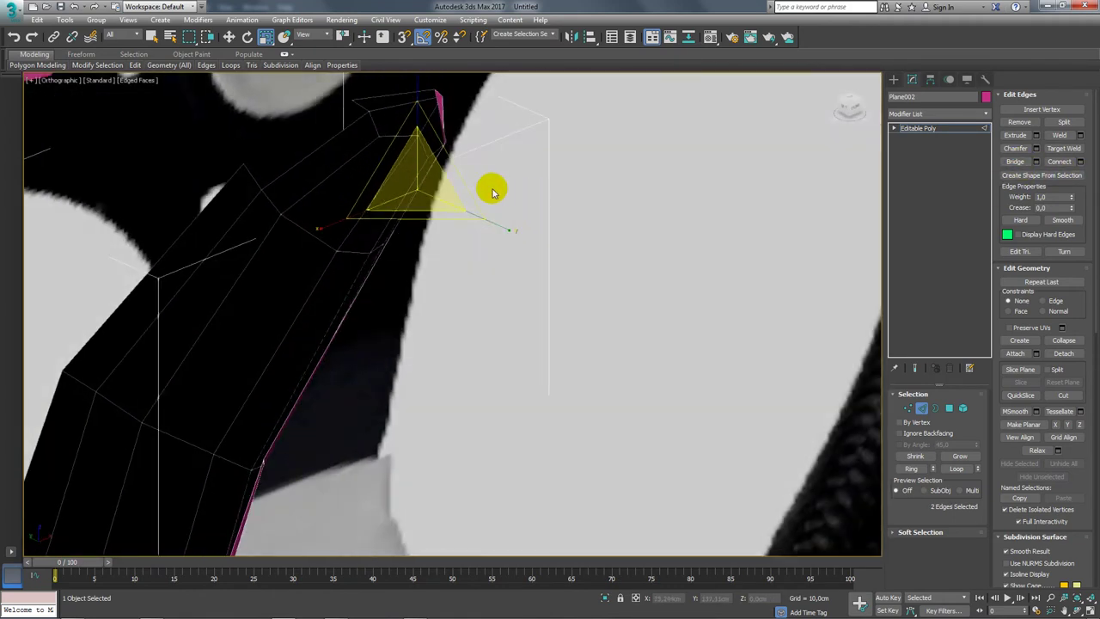
{"action": "left_click", "coordinate": [259, 182]}
{"action": "left_click", "coordinate": [491, 131], "text": "ctrl"}
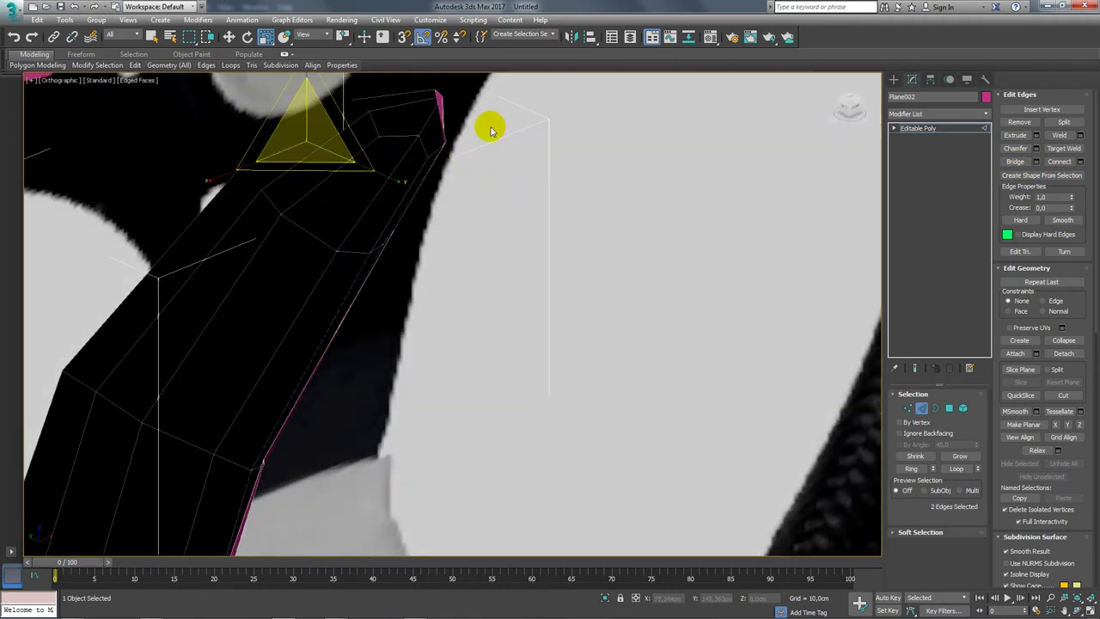
{"action": "scroll", "coordinate": [511, 192], "scroll_direction": "down", "scroll_amount": 5}
{"action": "middle_click_drag", "start_coordinate": [619, 238], "coordinate": [551, 257], "text": "alt"}
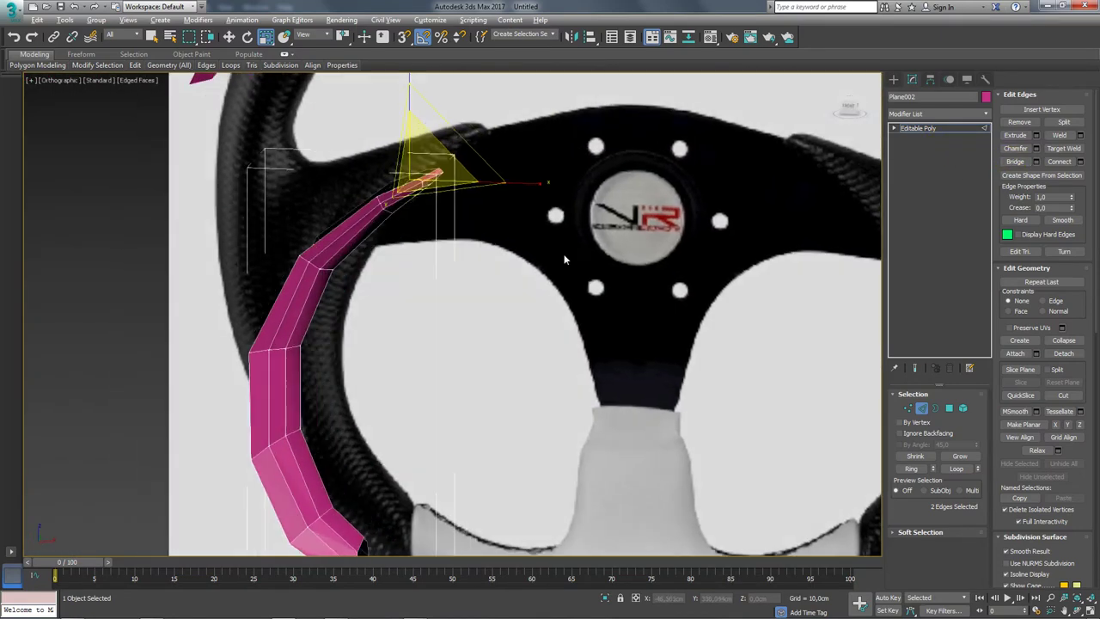
{"action": "mouse_move", "coordinate": [436, 278]}
{"action": "middle_mouse_down", "text": "alt"}
{"action": "mouse_move", "coordinate": [400, 278]}
{"action": "mouse_move", "coordinate": [506, 362]}
{"action": "mouse_move", "coordinate": [523, 351]}
{"action": "mouse_move", "coordinate": [594, 364]}
{"action": "middle_mouse_up", "text": "alt"}
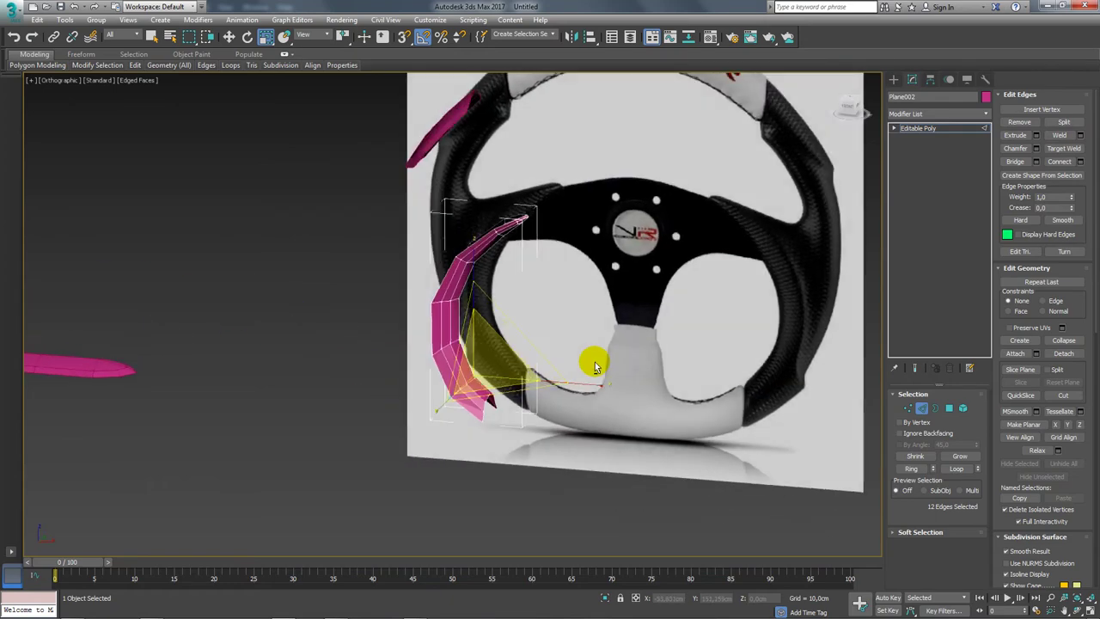
{"action": "scroll", "coordinate": [560, 314], "scroll_direction": "up", "scroll_amount": 4}
{"action": "middle_click_drag", "start_coordinate": [520, 322], "coordinate": [681, 323], "text": "alt"}
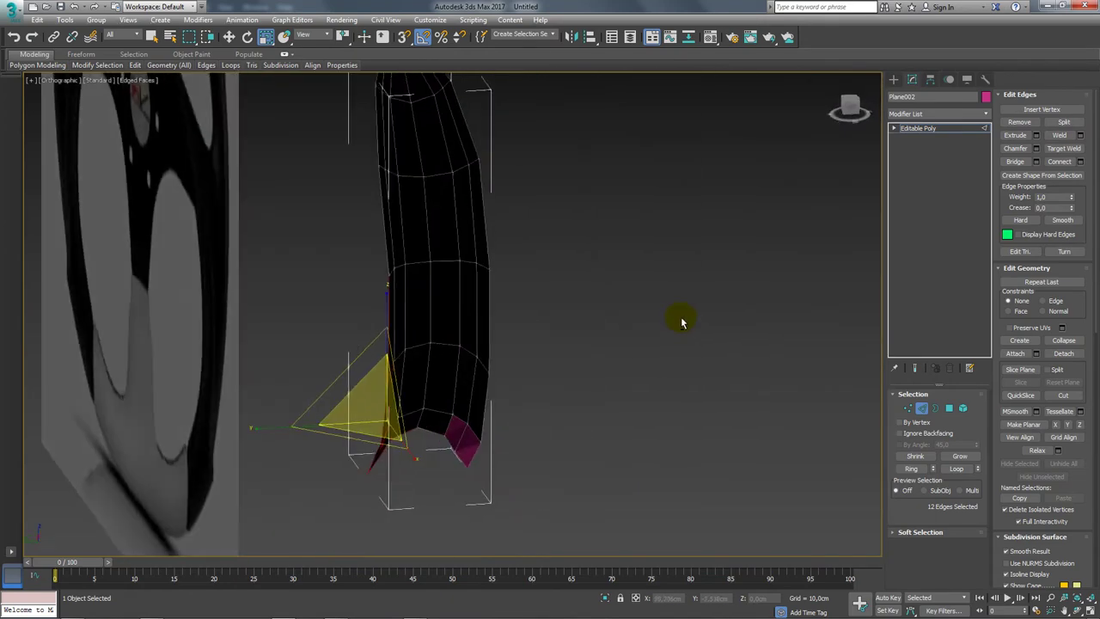
{"action": "left_click", "coordinate": [950, 410]}
{"action": "middle_click_drag", "start_coordinate": [593, 314], "coordinate": [520, 307], "text": "alt"}
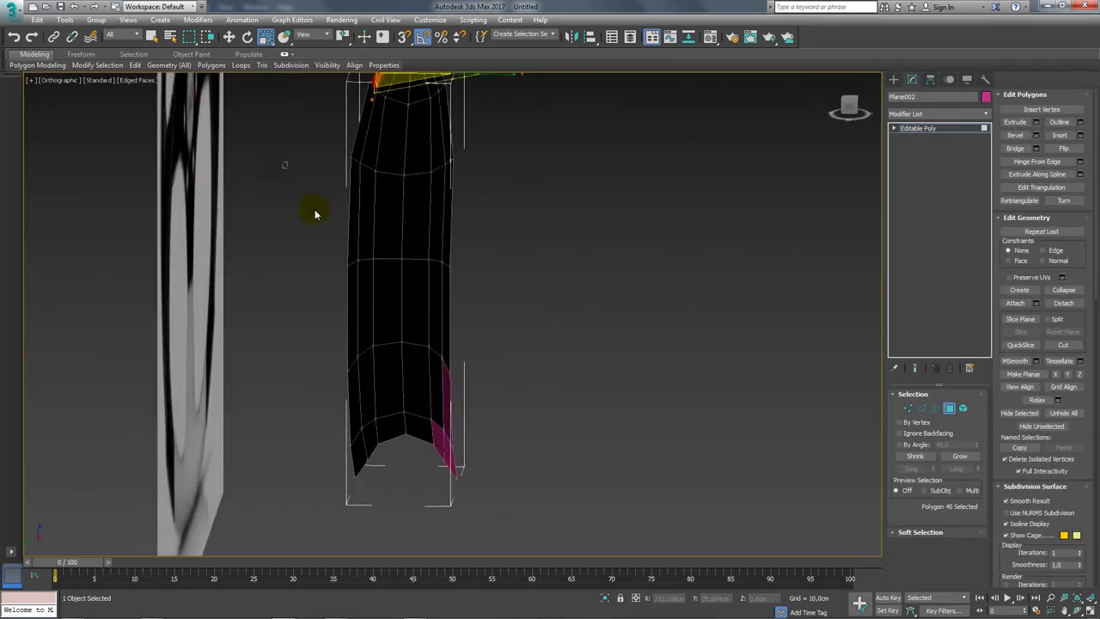
{"action": "left_click_drag", "start_coordinate": [378, 451], "coordinate": [380, 448]}
{"action": "key", "text": "Delete"}
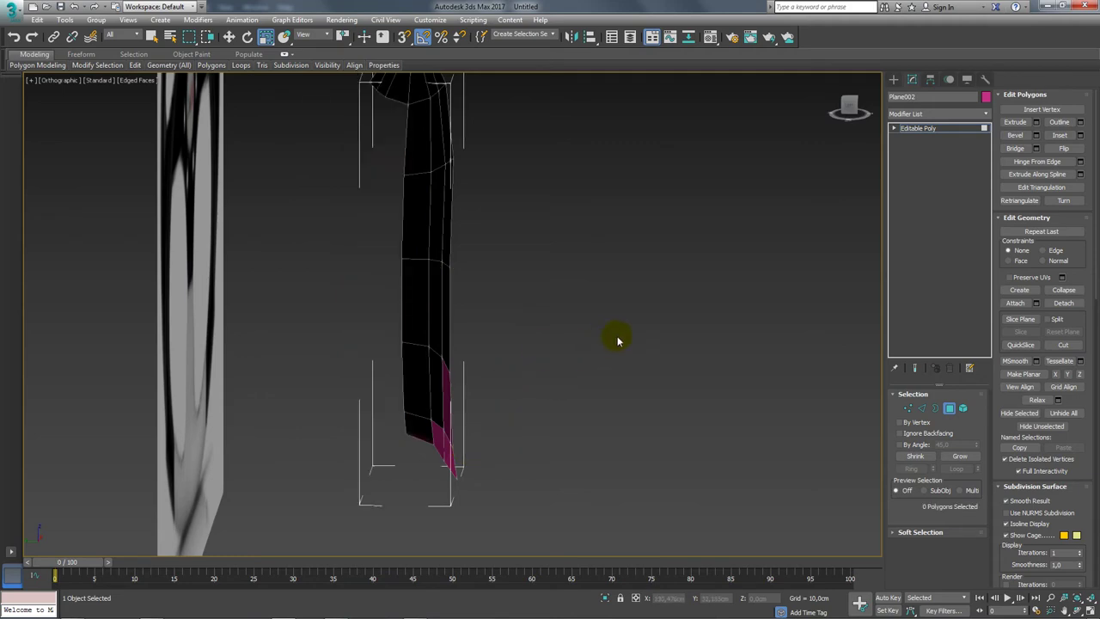
{"action": "key", "text": "ctrl+z"}
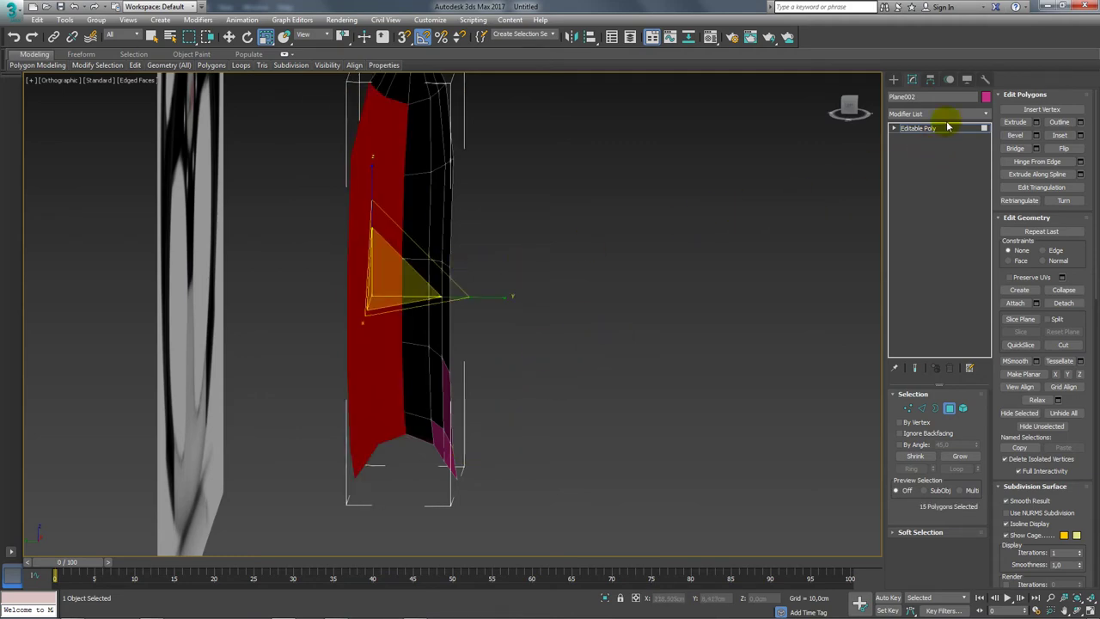
{"action": "left_click", "coordinate": [948, 127]}
{"action": "mouse_move", "coordinate": [705, 257]}
{"action": "middle_mouse_down", "text": "alt"}
{"action": "mouse_move", "coordinate": [490, 261]}
{"action": "mouse_move", "coordinate": [498, 320]}
{"action": "mouse_move", "coordinate": [477, 327]}
{"action": "middle_mouse_up", "text": "alt"}
{"action": "key", "text": "f"}
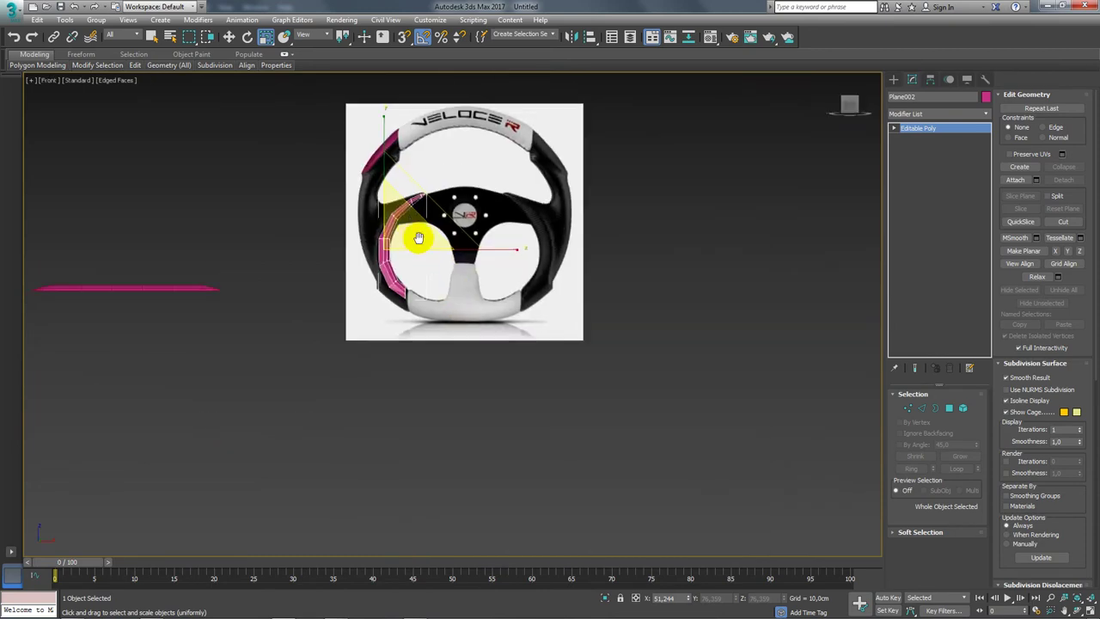
{"action": "scroll", "coordinate": [422, 238], "scroll_direction": "up", "scroll_amount": 3}
{"action": "scroll", "coordinate": [408, 238], "scroll_direction": "up", "scroll_amount": 3}
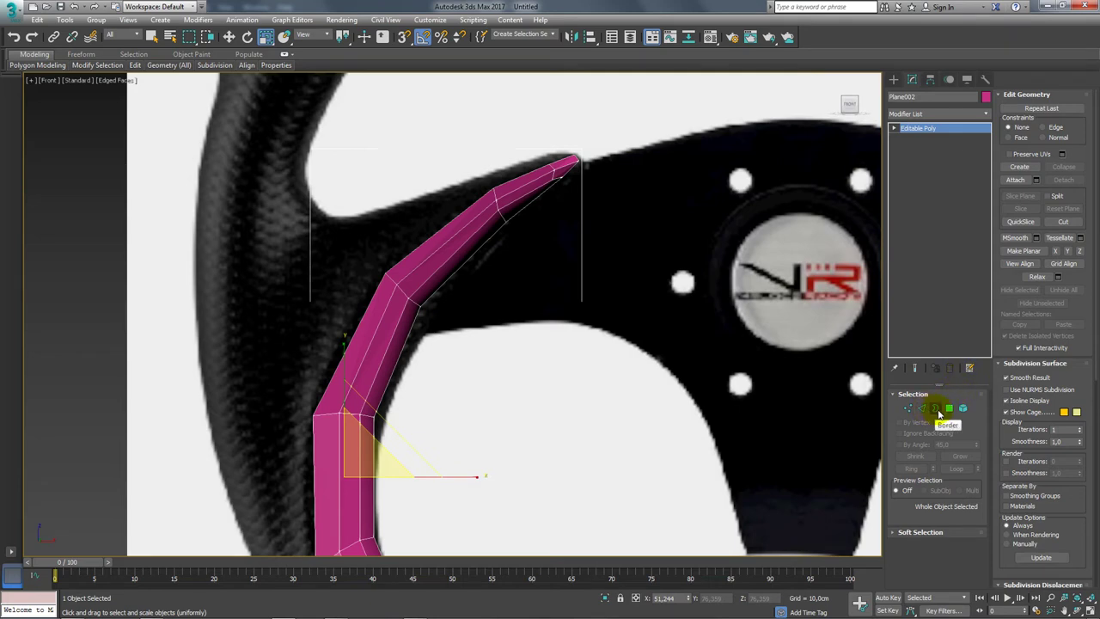
Nudge the pink piece's selected end edges slightly downward
{"action": "scroll", "coordinate": [663, 381], "scroll_direction": "down", "scroll_amount": 1}
{"action": "scroll", "coordinate": [663, 381], "scroll_direction": "down", "scroll_amount": 4}
{"action": "scroll", "coordinate": [774, 361], "scroll_direction": "up", "scroll_amount": 2}
{"action": "scroll", "coordinate": [819, 363], "scroll_direction": "up", "scroll_amount": 3}
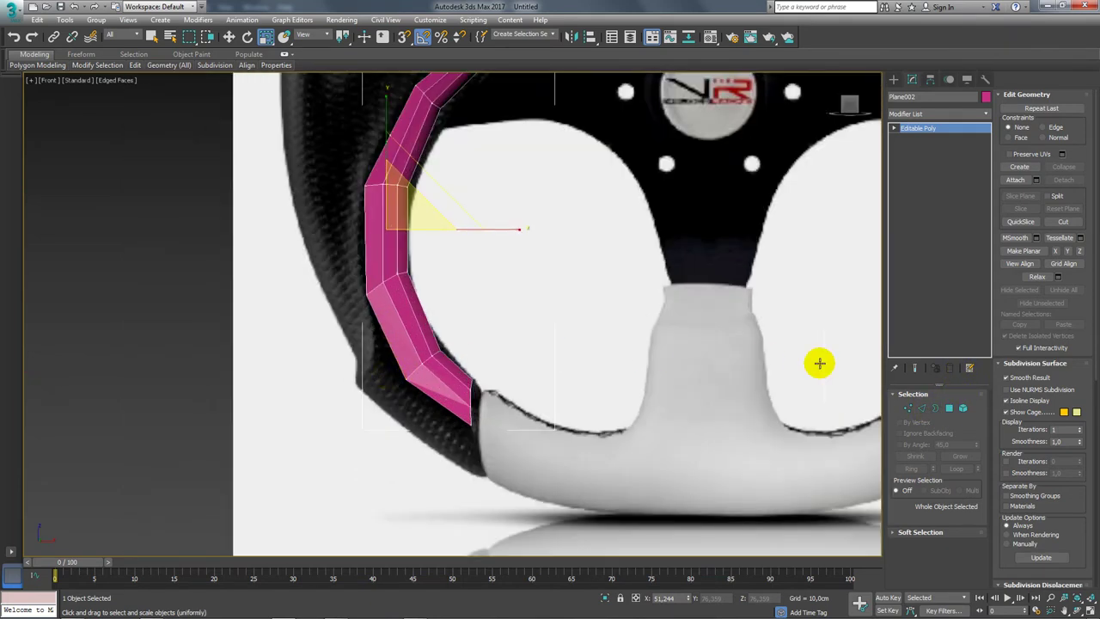
{"action": "left_click", "coordinate": [923, 409]}
{"action": "scroll", "coordinate": [401, 319], "scroll_direction": "up", "scroll_amount": 2}
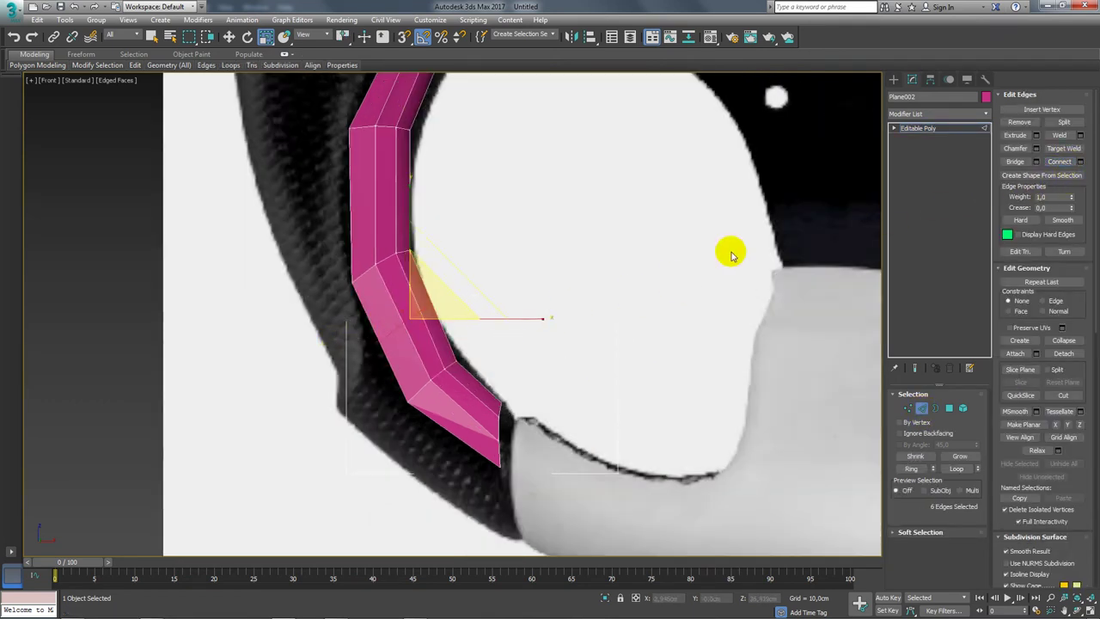
{"action": "key", "text": "w"}
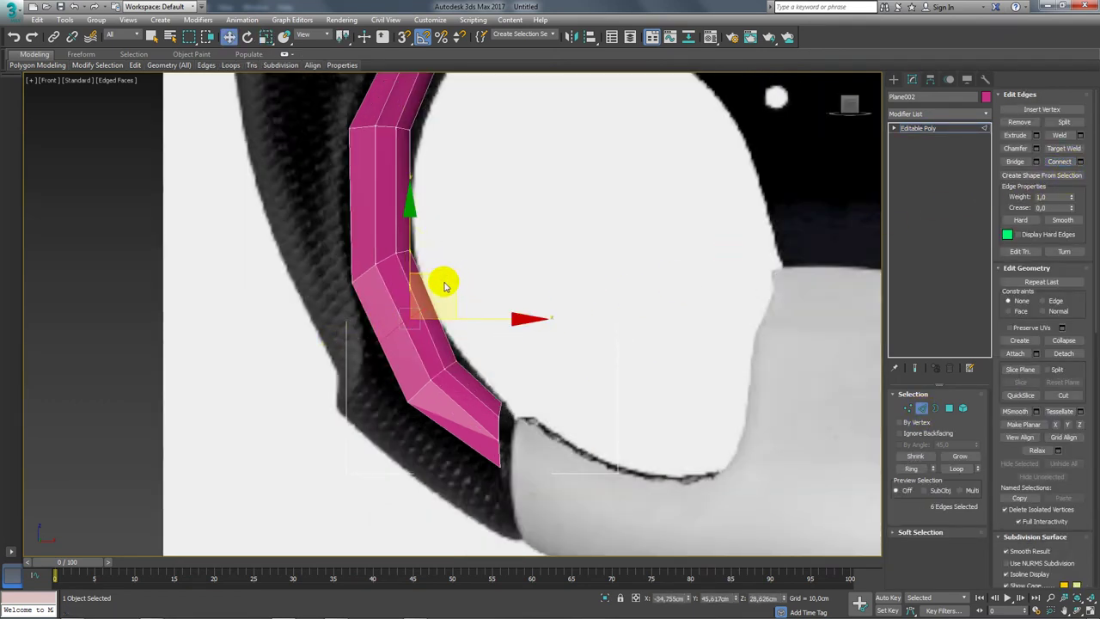
{"action": "left_click_drag", "start_coordinate": [445, 286], "coordinate": [447, 292]}
Pull the pink piece's lower-end edges down-left along the reference wheel's curve
{"action": "left_click", "coordinate": [907, 407]}
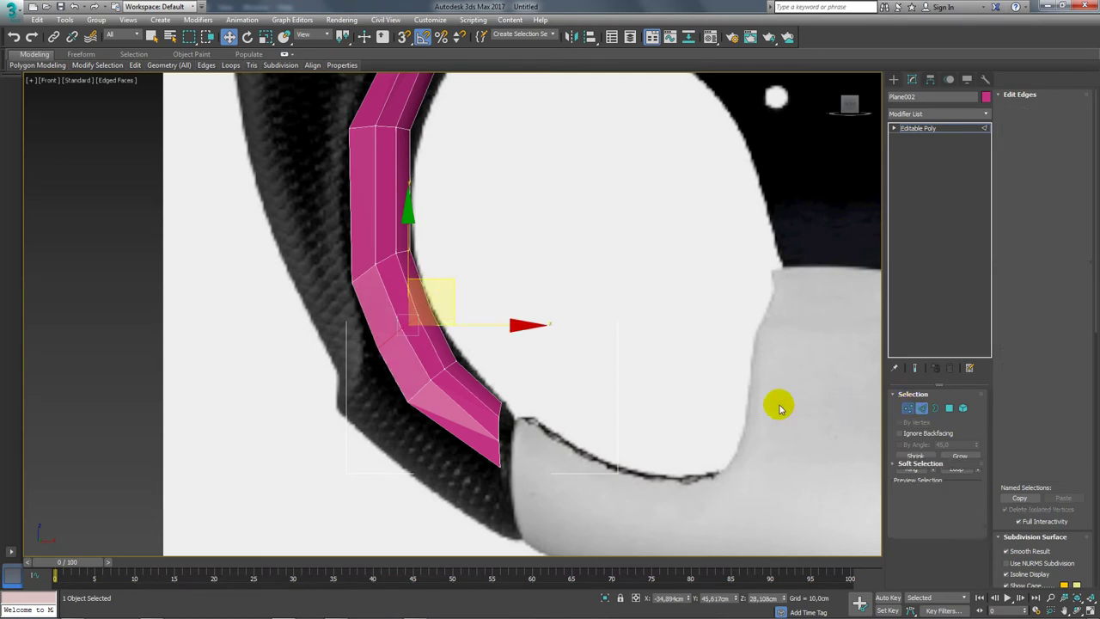
{"action": "mouse_move", "coordinate": [393, 418]}
{"action": "left_mouse_down"}
{"action": "mouse_move", "coordinate": [489, 356]}
{"action": "mouse_move", "coordinate": [484, 346]}
{"action": "left_mouse_up"}
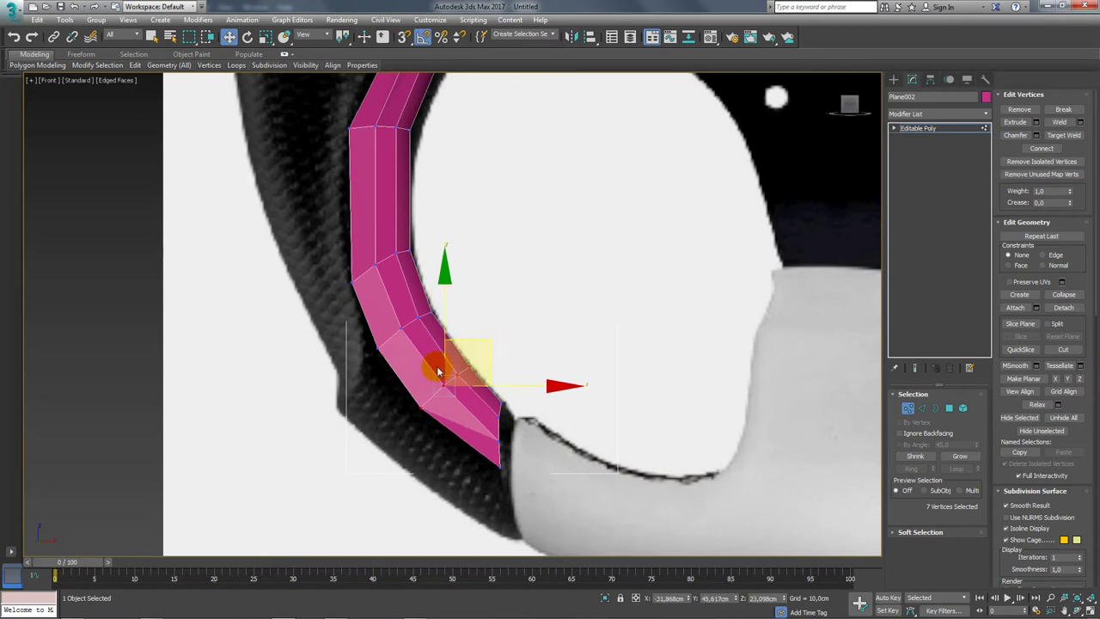
{"action": "left_click", "coordinate": [921, 410]}
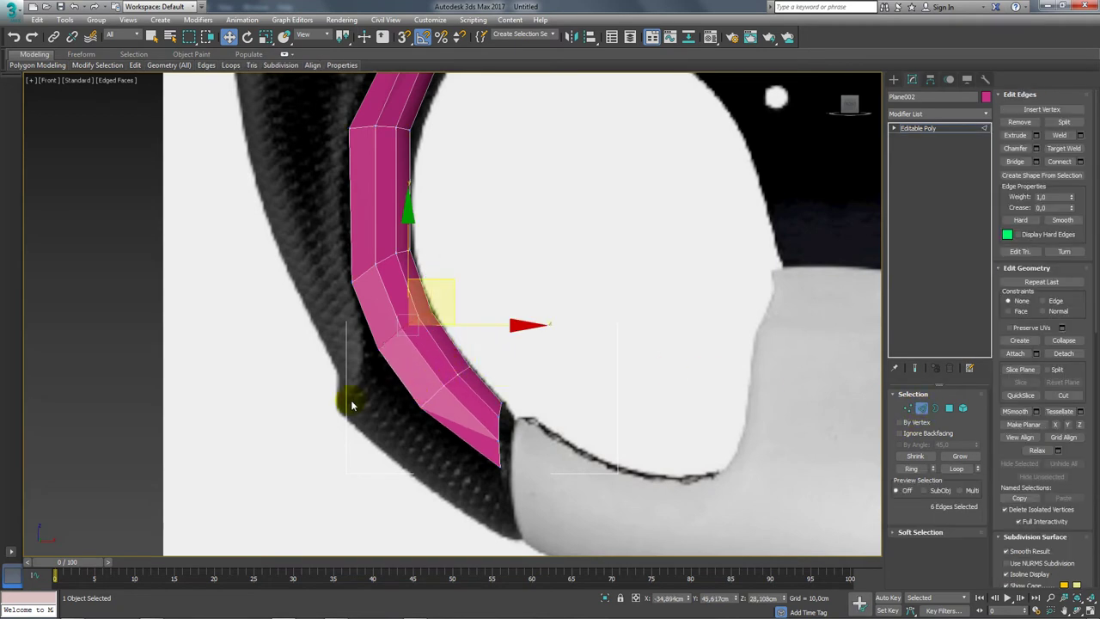
{"action": "left_click_drag", "start_coordinate": [400, 392], "coordinate": [424, 414]}
{"action": "left_click", "coordinate": [449, 437], "text": "ctrl"}
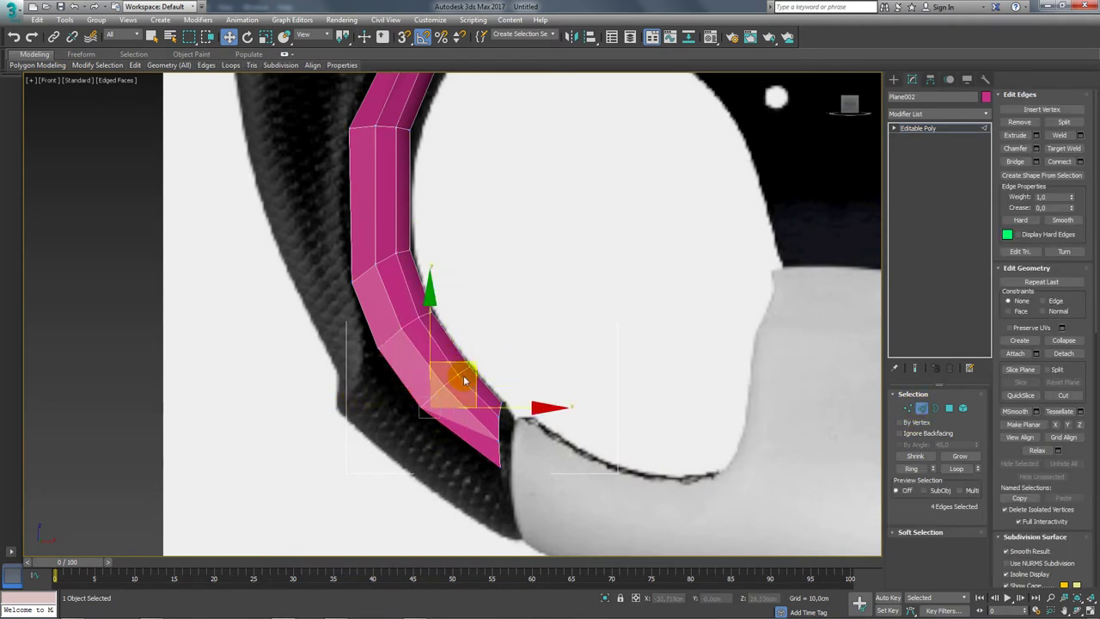
{"action": "left_click_drag", "start_coordinate": [462, 365], "coordinate": [425, 482]}
Place the two lower-left corner vertices, then orbit to see both pieces in 3D
{"action": "left_click", "coordinate": [907, 411]}
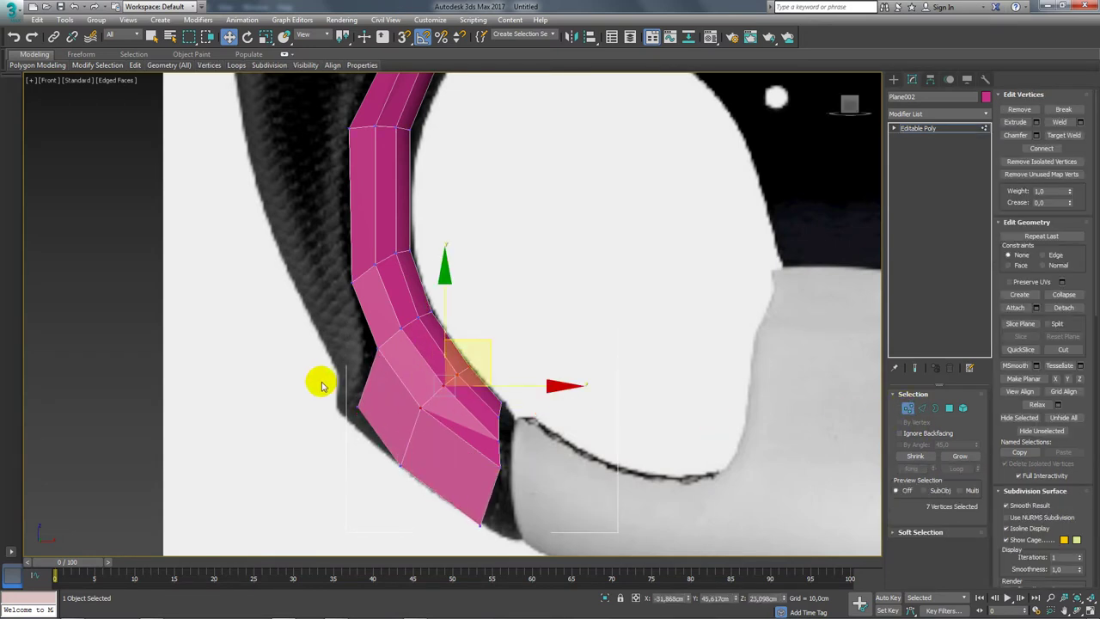
{"action": "left_click_drag", "start_coordinate": [320, 383], "coordinate": [374, 411]}
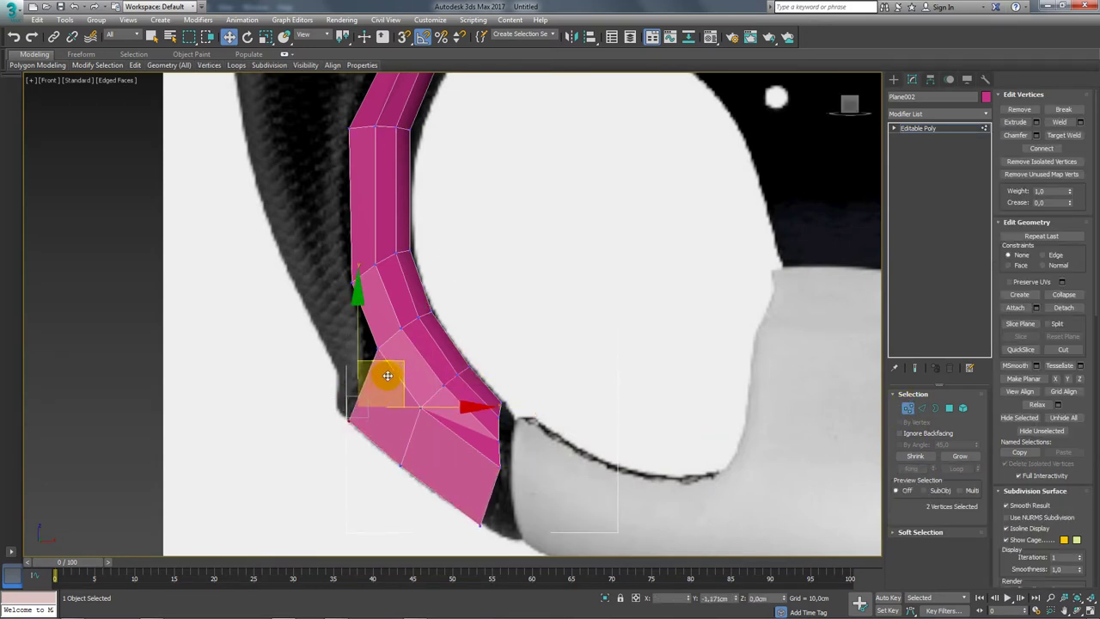
{"action": "left_click", "coordinate": [921, 408]}
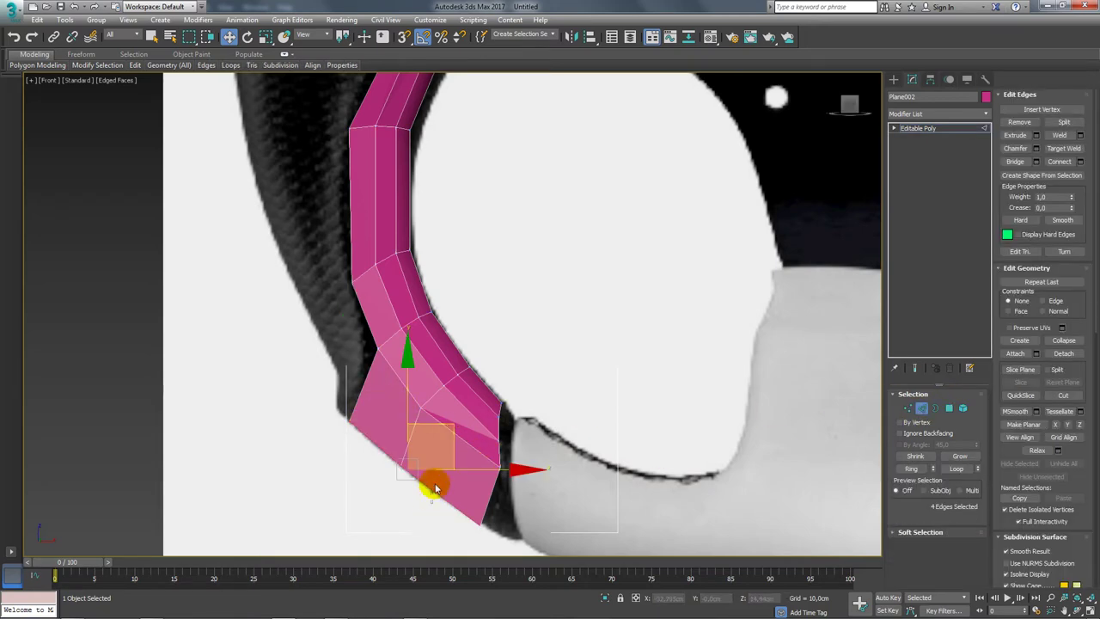
{"action": "middle_click_drag", "start_coordinate": [373, 444], "coordinate": [759, 269], "text": "alt"}
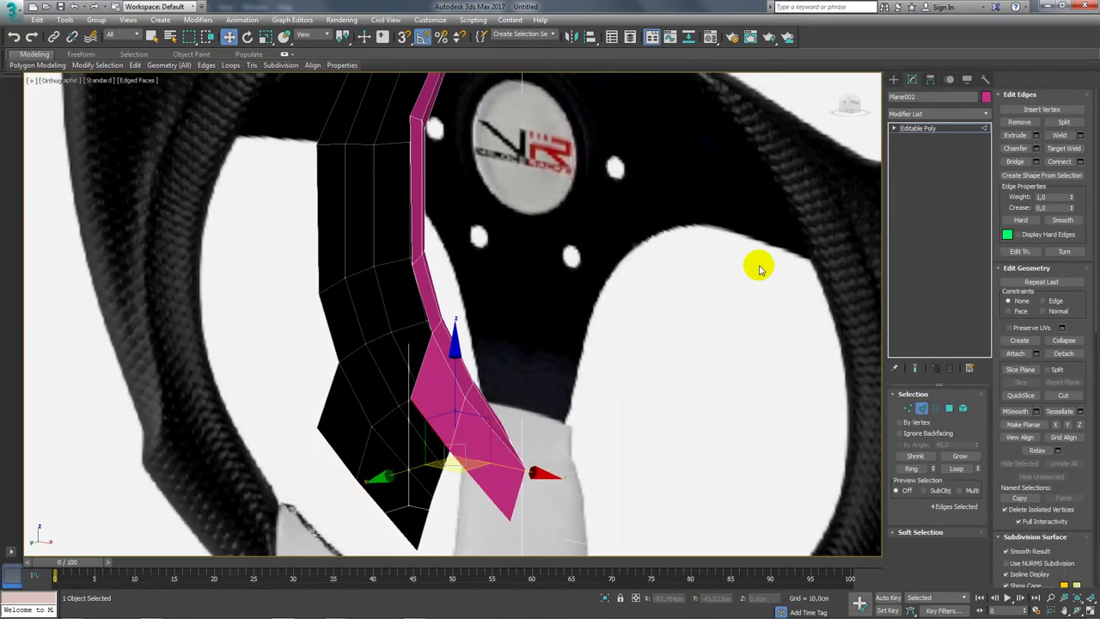
Bridge the pink piece's end edges to the black piece, filling the gap with polygons
{"action": "left_click", "coordinate": [1015, 161]}
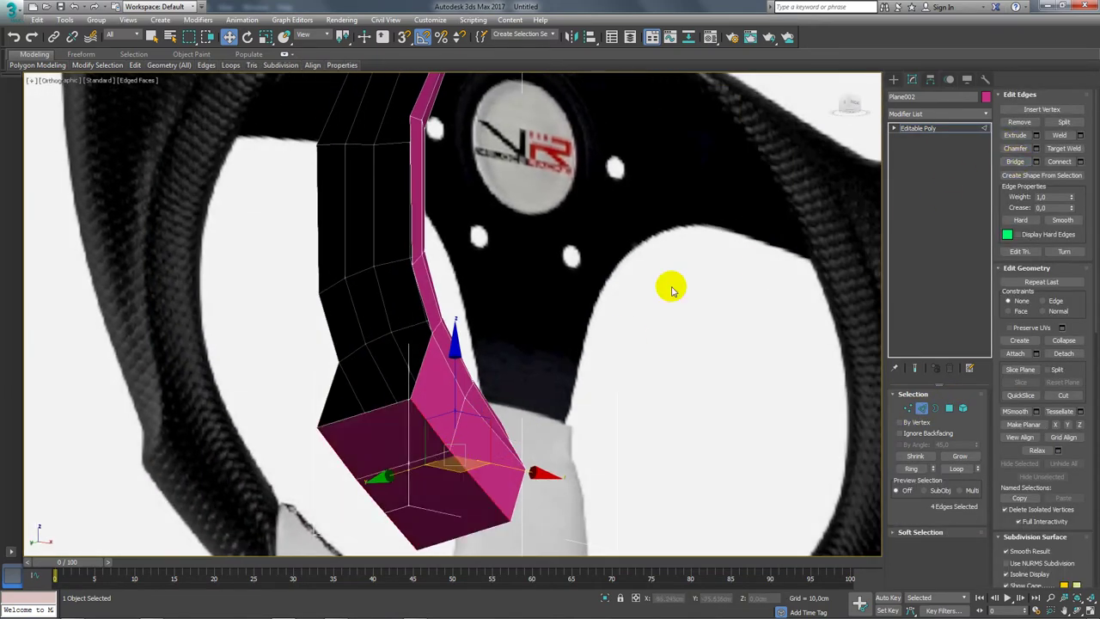
{"action": "left_click", "coordinate": [363, 413]}
{"action": "left_click", "coordinate": [913, 469]}
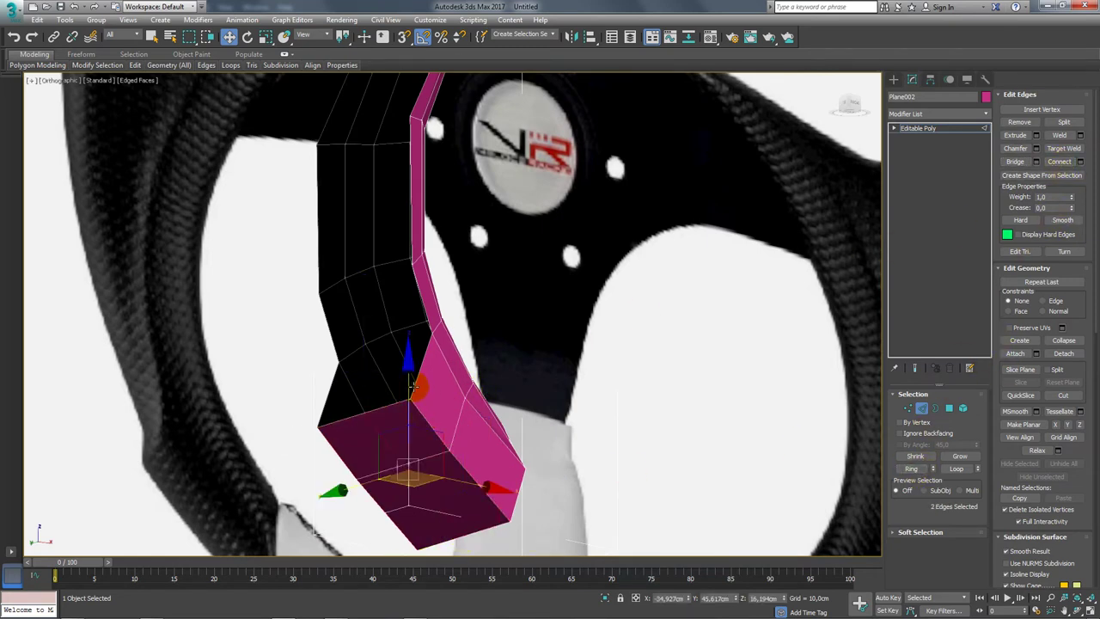
{"action": "left_click", "coordinate": [414, 388]}
{"action": "mouse_move", "coordinate": [430, 388]}
{"action": "middle_mouse_down", "text": "alt"}
{"action": "mouse_move", "coordinate": [363, 410]}
{"action": "mouse_move", "coordinate": [381, 410]}
{"action": "mouse_move", "coordinate": [395, 376]}
{"action": "mouse_move", "coordinate": [499, 388]}
{"action": "middle_mouse_up", "text": "alt"}
Add two edge loops across the bridged section with Ring and Connect
{"action": "left_click", "coordinate": [455, 386], "text": "ctrl"}
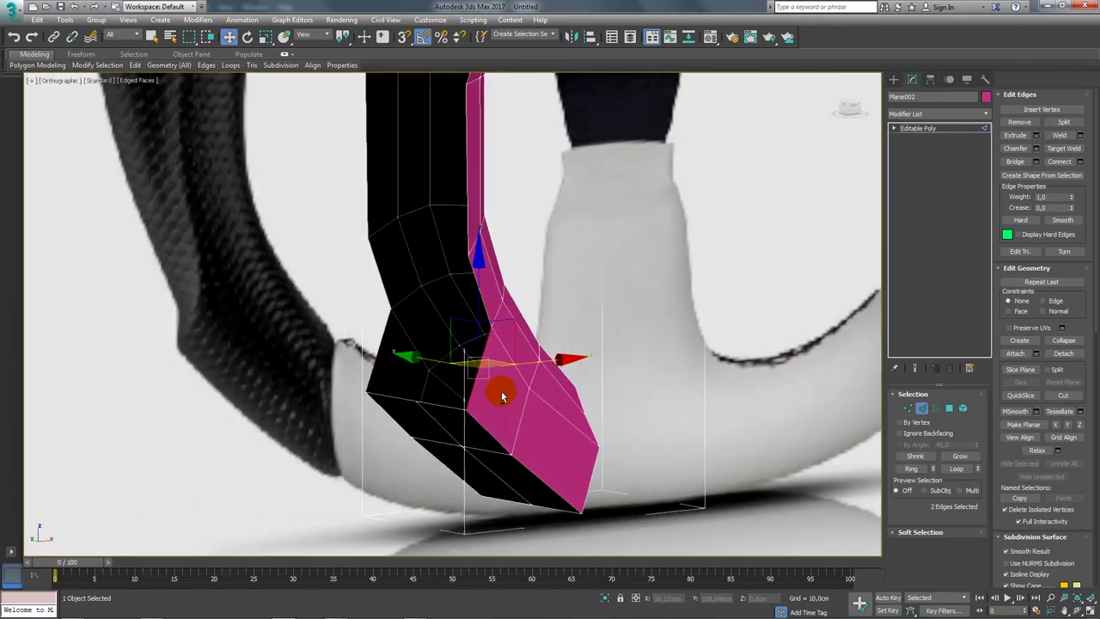
{"action": "left_click", "coordinate": [912, 470]}
{"action": "left_click", "coordinate": [1063, 163]}
{"action": "mouse_move", "coordinate": [678, 367]}
{"action": "middle_mouse_down", "text": "alt"}
{"action": "mouse_move", "coordinate": [663, 392]}
{"action": "mouse_move", "coordinate": [511, 425]}
{"action": "mouse_move", "coordinate": [486, 449]}
{"action": "mouse_move", "coordinate": [457, 434]}
{"action": "mouse_move", "coordinate": [924, 216]}
{"action": "middle_mouse_up", "text": "alt"}
{"action": "left_click", "coordinate": [456, 434]}
{"action": "left_click", "coordinate": [433, 441], "text": "ctrl"}
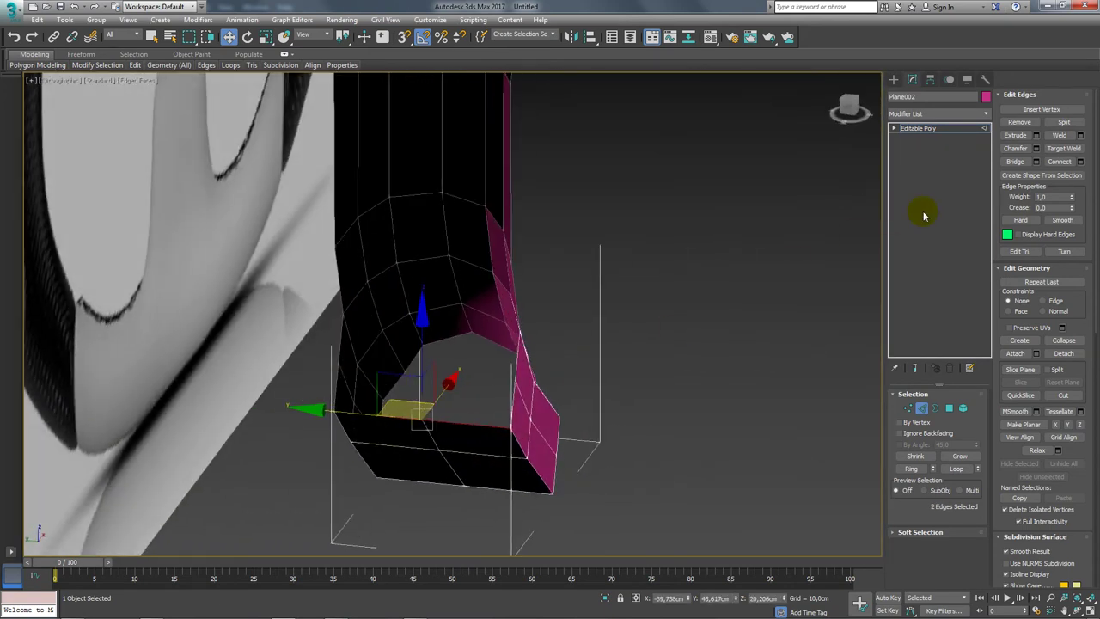
{"action": "left_click", "coordinate": [913, 470]}
{"action": "left_click", "coordinate": [1065, 161]}
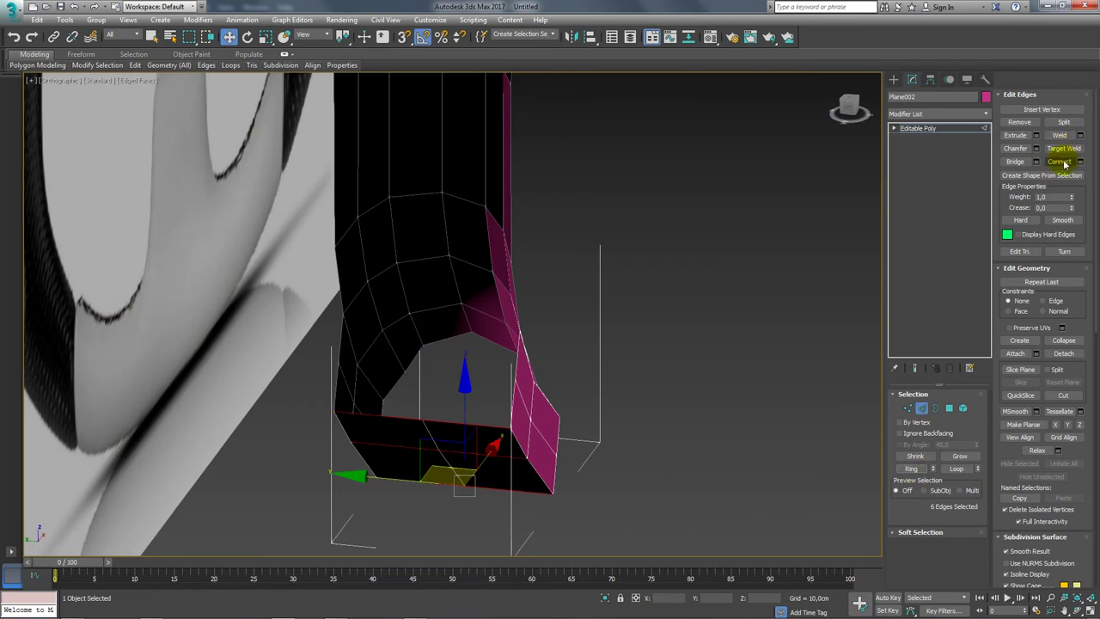
Remove the four unwanted edges from the bottom of the bridged section
{"action": "left_click", "coordinate": [516, 444]}
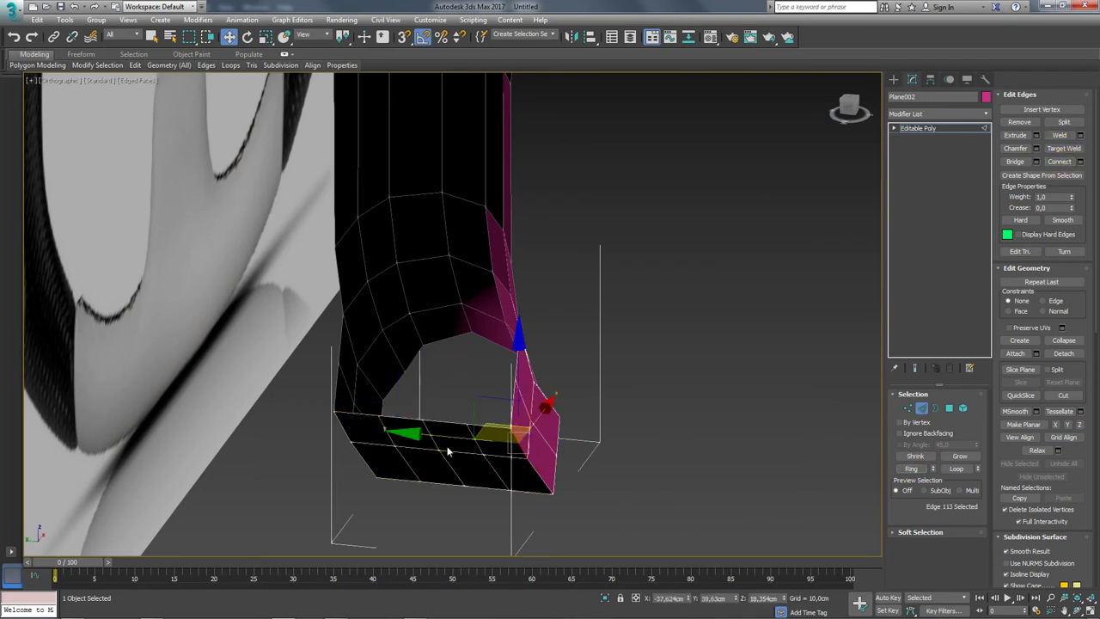
{"action": "left_click", "coordinate": [342, 423], "text": "ctrl"}
{"action": "left_click", "coordinate": [958, 467]}
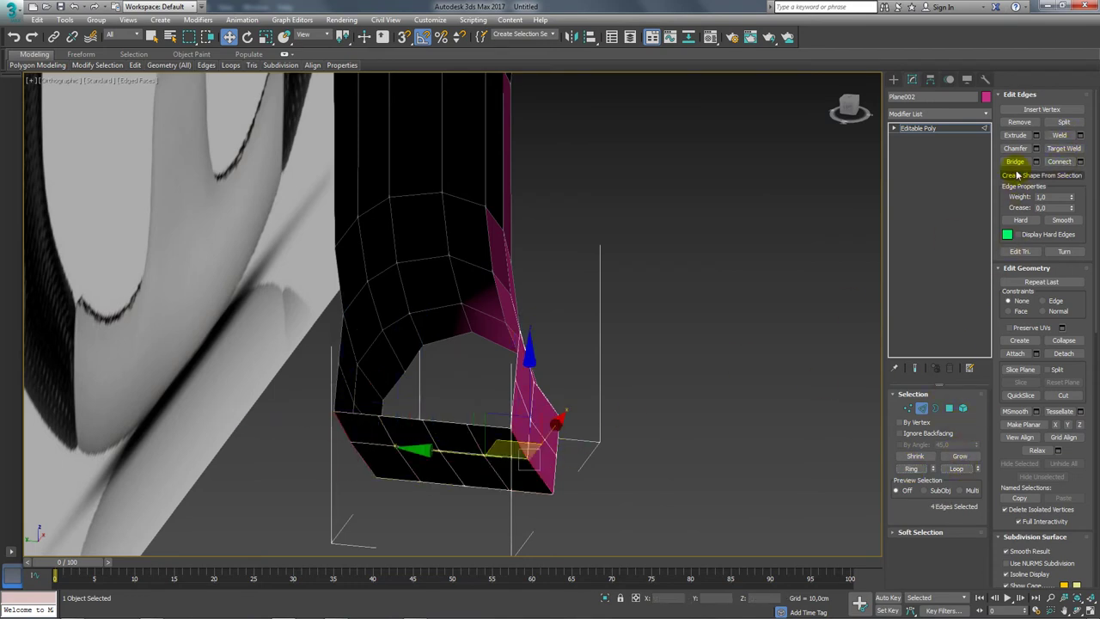
{"action": "left_click", "coordinate": [1018, 122]}
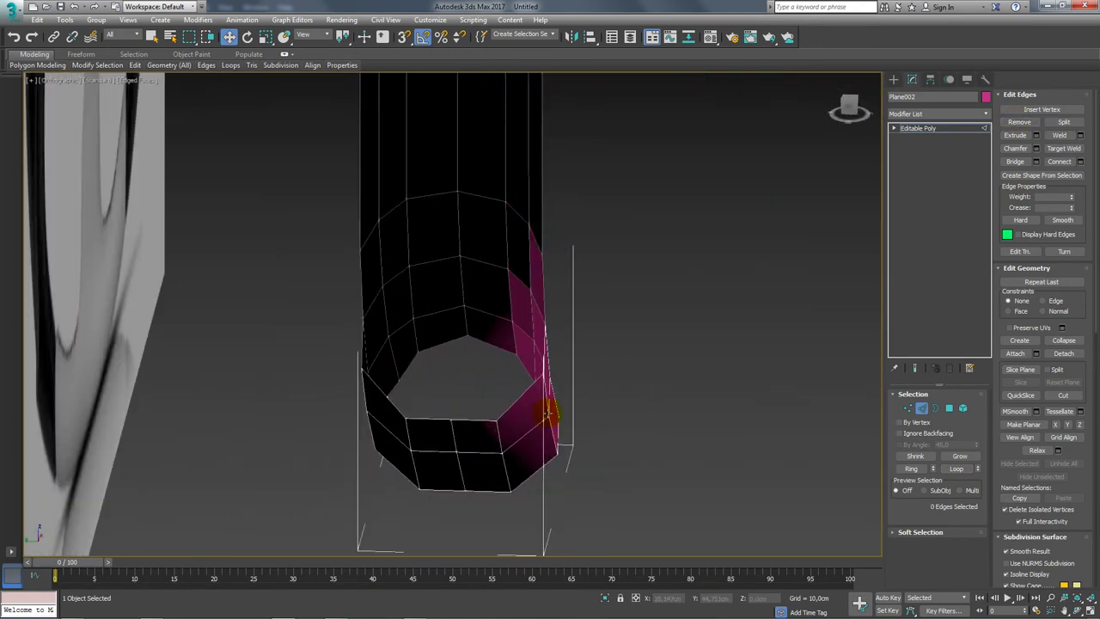
Select two edges on the bottom opening and switch to Scale
{"action": "left_click", "coordinate": [497, 436]}
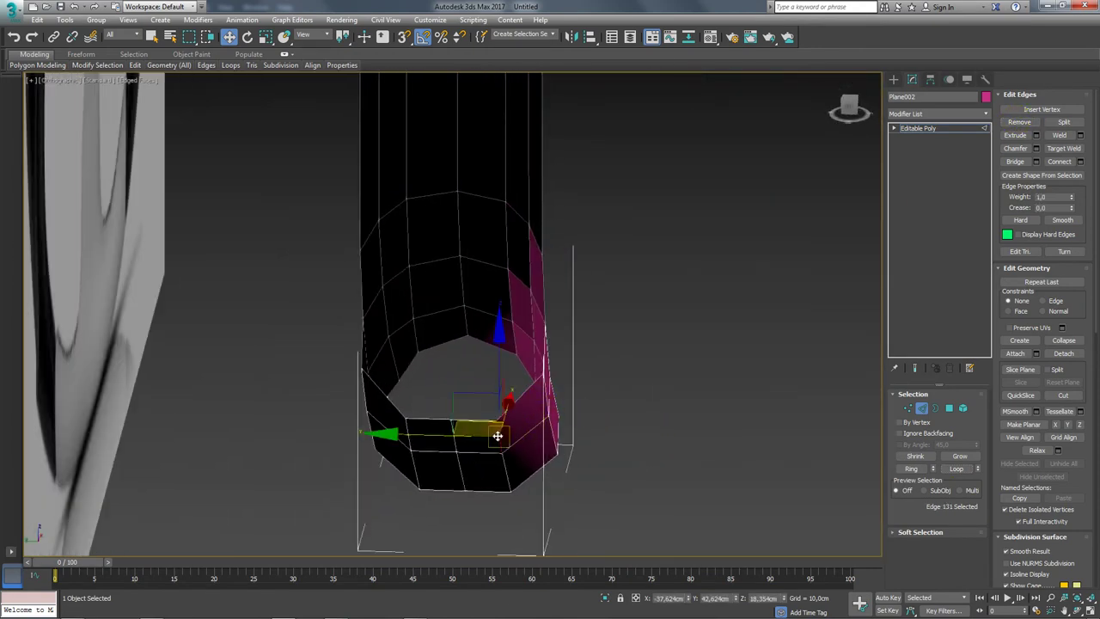
{"action": "left_click", "coordinate": [546, 404], "text": "ctrl"}
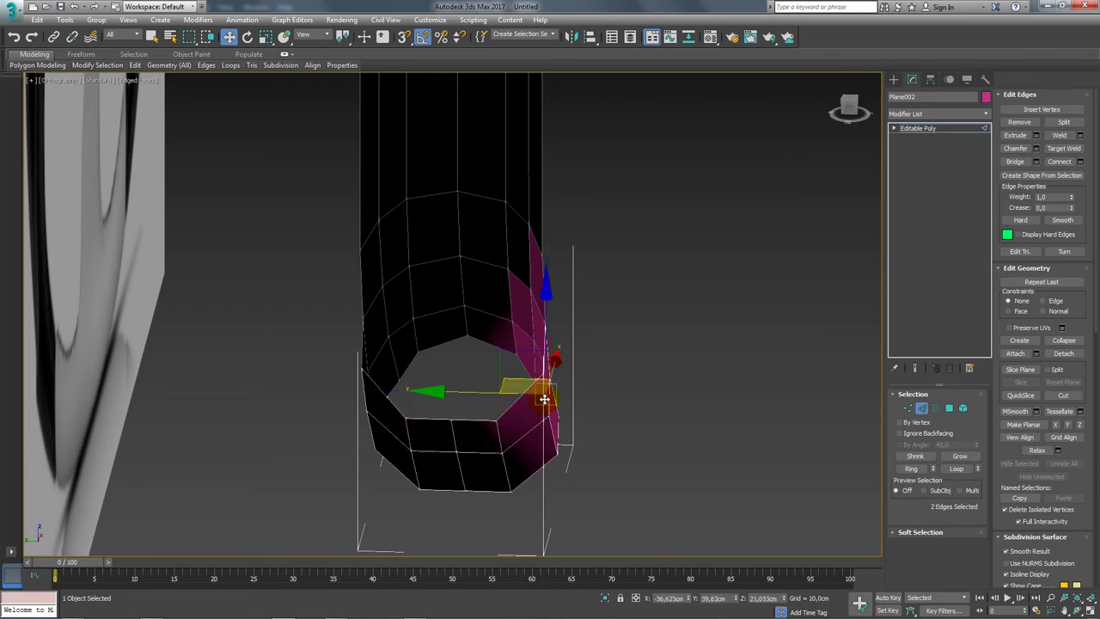
{"action": "middle_click_drag", "start_coordinate": [472, 417], "coordinate": [439, 398], "text": "alt"}
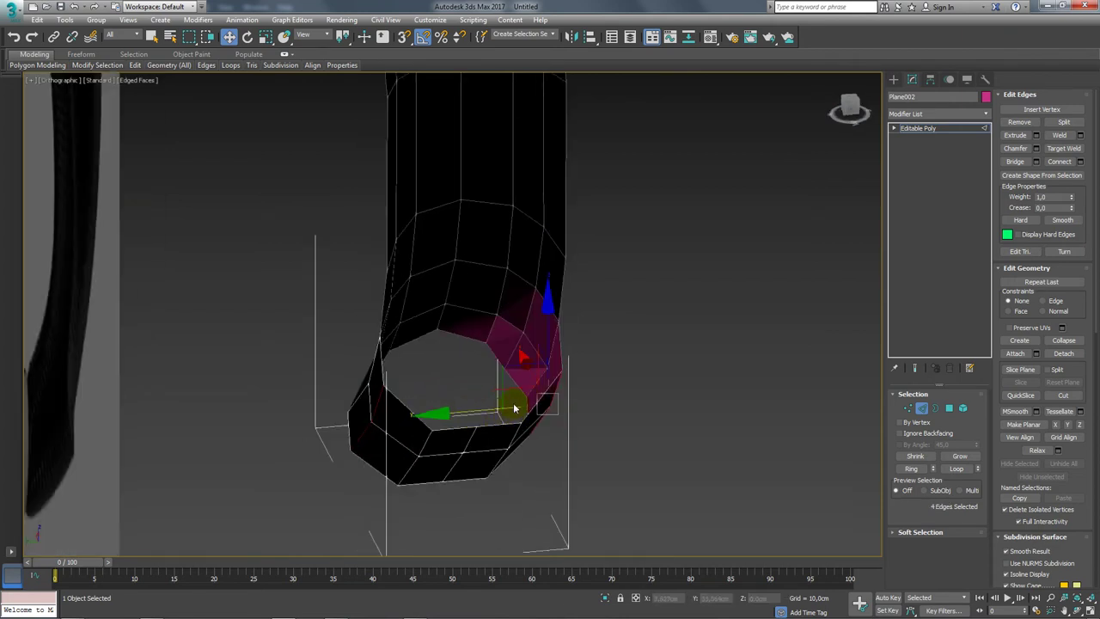
{"action": "key", "text": "r"}
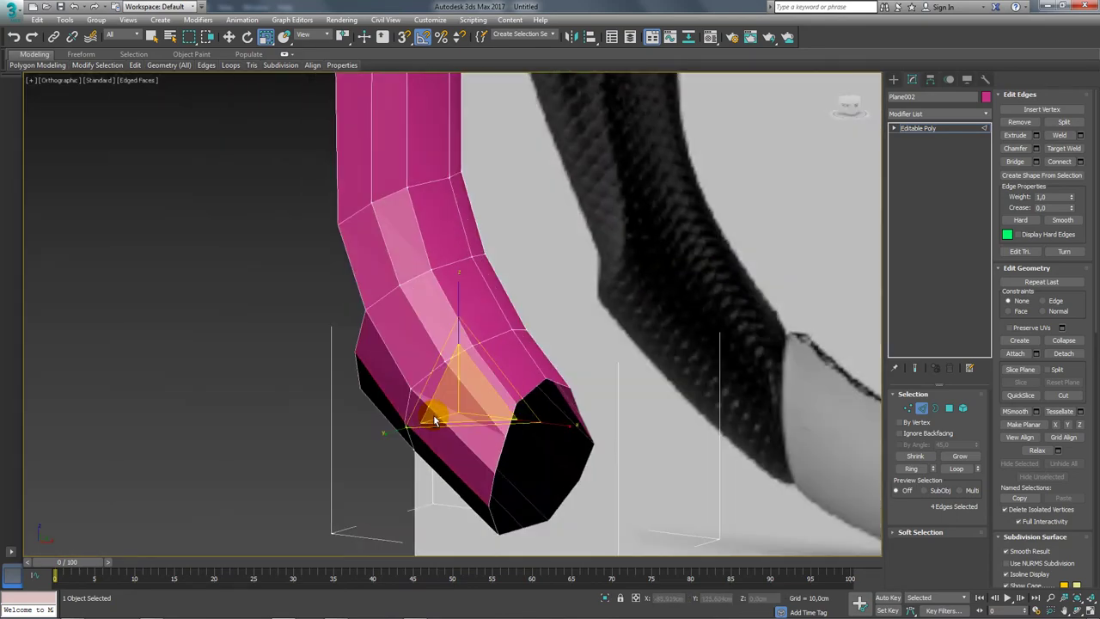
{"action": "mouse_move", "coordinate": [435, 419]}
{"action": "middle_mouse_down", "text": "alt"}
{"action": "mouse_move", "coordinate": [460, 453]}
{"action": "mouse_move", "coordinate": [454, 444]}
{"action": "middle_mouse_up", "text": "alt"}
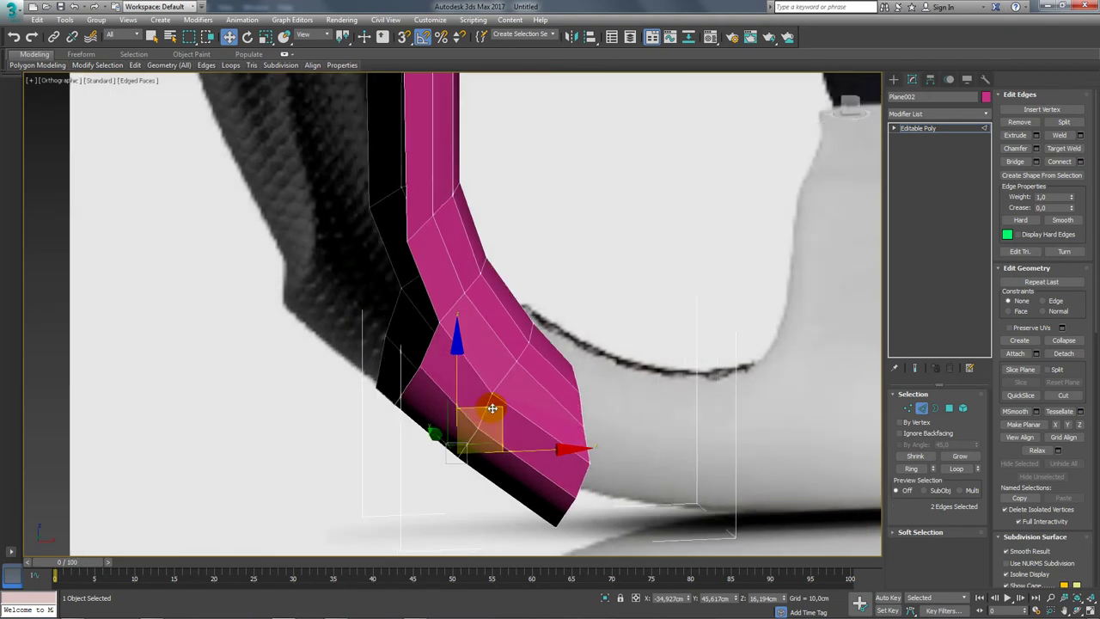
Select six edges at the pink end and shift them slightly left and down
{"action": "left_click_drag", "start_coordinate": [485, 427], "coordinate": [484, 415]}
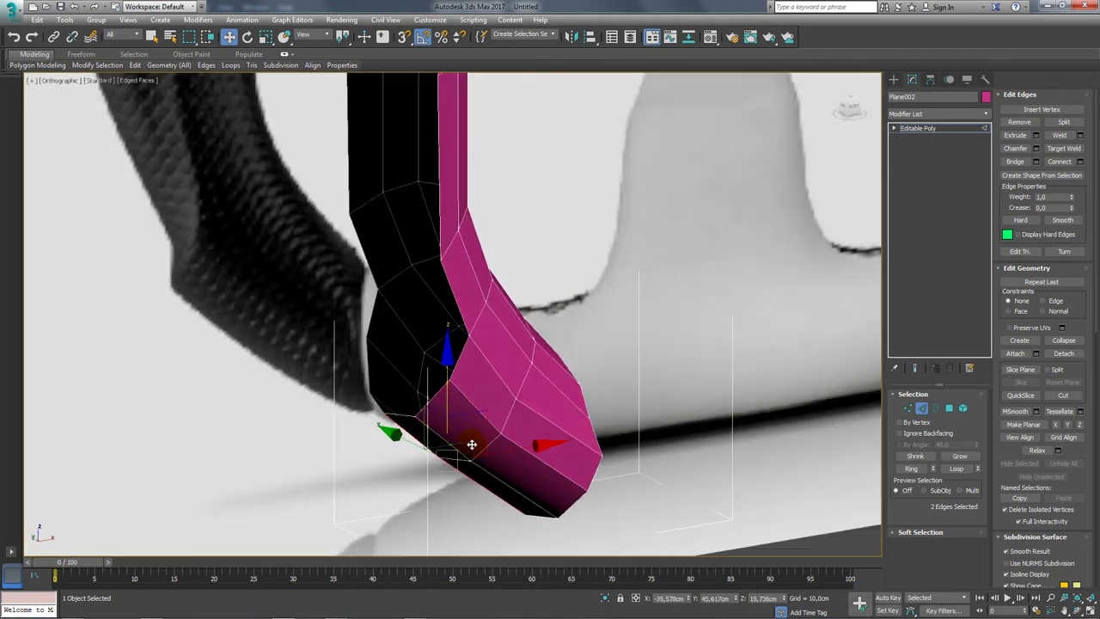
{"action": "middle_click_drag", "start_coordinate": [483, 416], "coordinate": [387, 423], "text": "alt"}
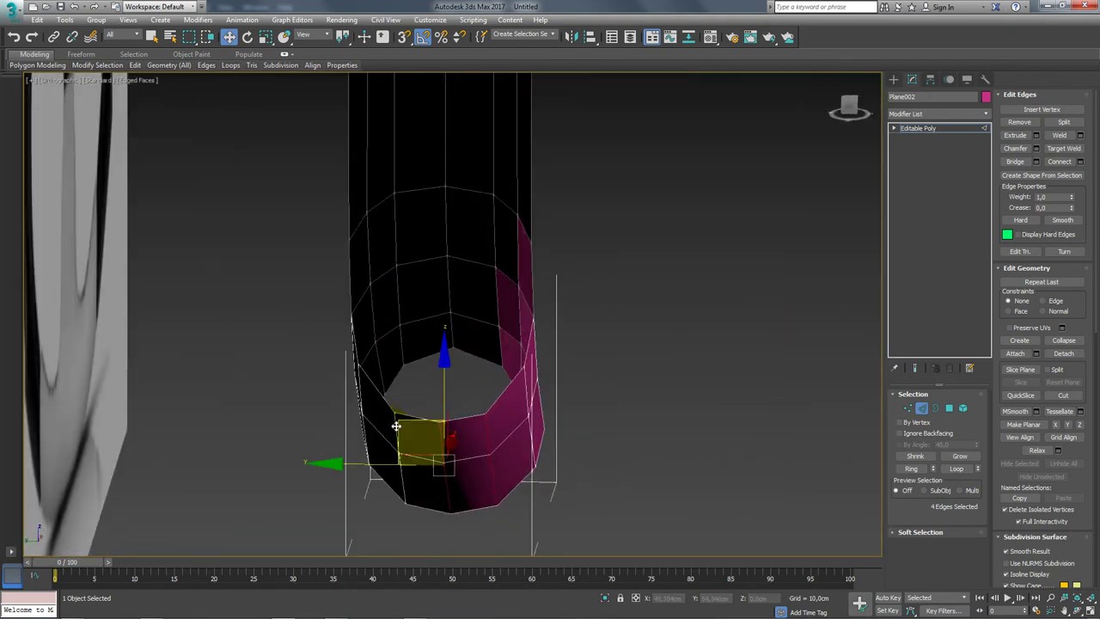
{"action": "left_click", "coordinate": [516, 427], "text": "ctrl"}
{"action": "middle_click_drag", "start_coordinate": [516, 427], "coordinate": [472, 413], "text": "alt"}
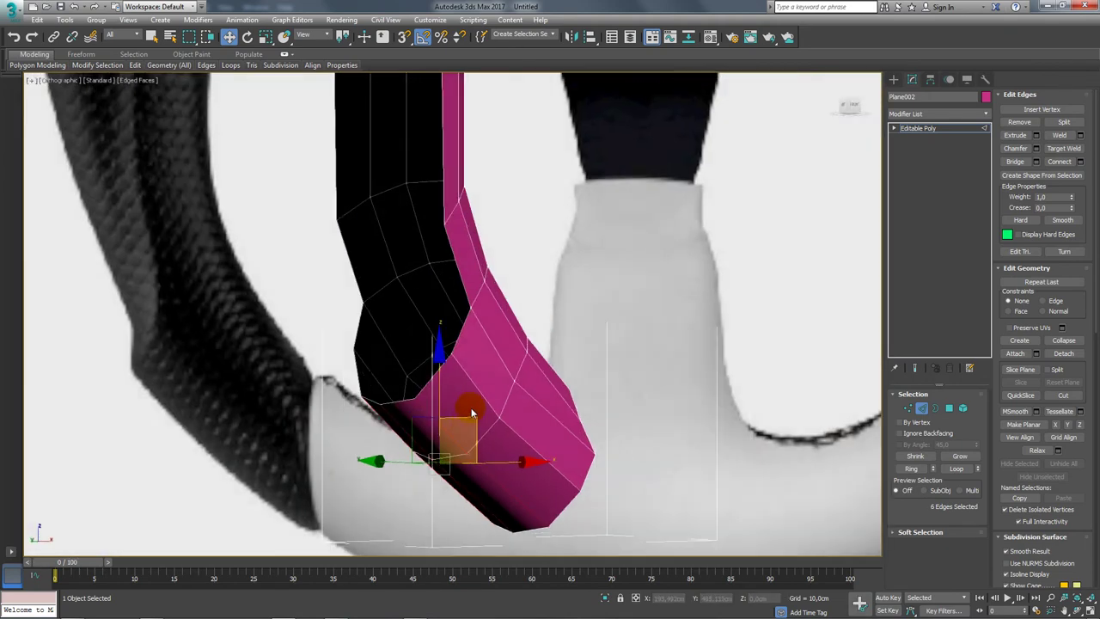
{"action": "left_click_drag", "start_coordinate": [475, 417], "coordinate": [474, 421]}
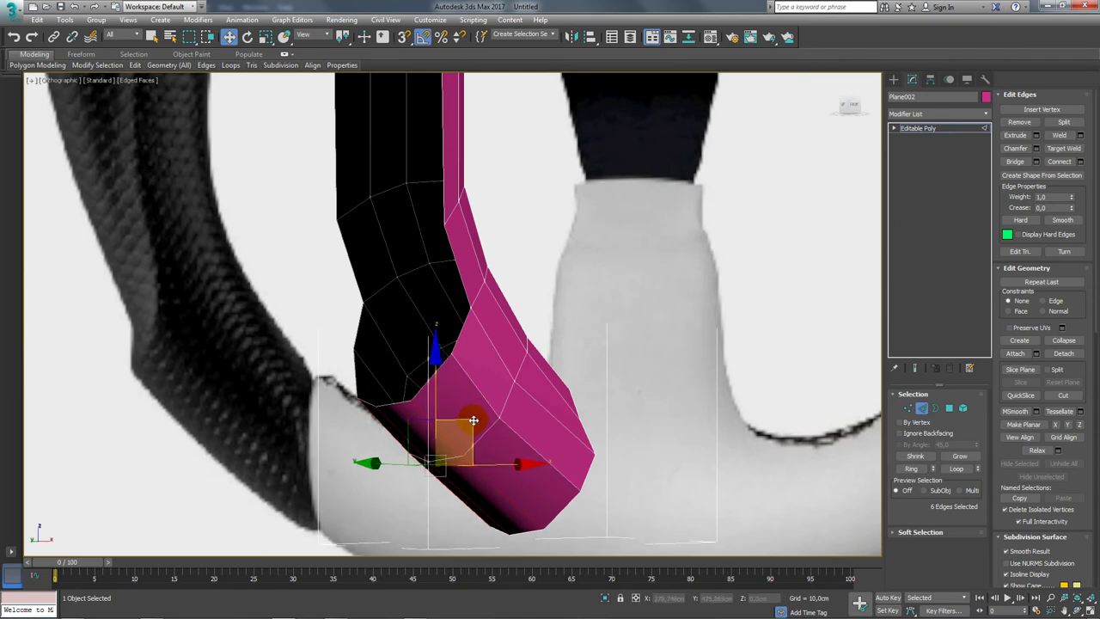
In Front view, reselect the six end edges and shift them up and right
{"action": "key", "text": "f"}
{"action": "scroll", "coordinate": [373, 287], "scroll_direction": "up", "scroll_amount": 5}
{"action": "scroll", "coordinate": [414, 256], "scroll_direction": "up", "scroll_amount": 3}
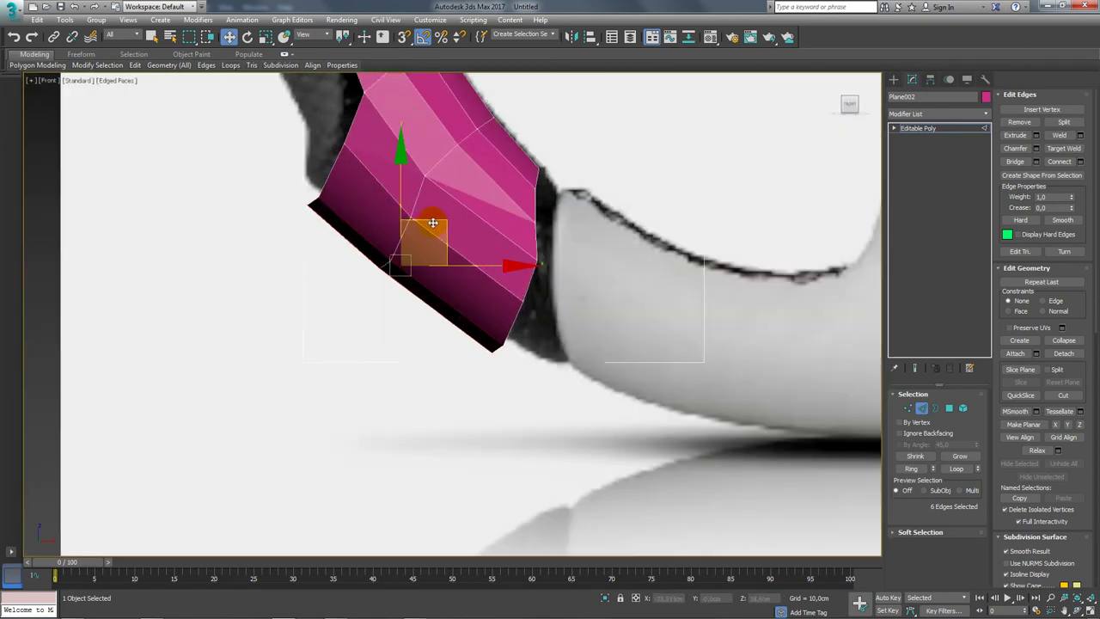
{"action": "mouse_move", "coordinate": [432, 222]}
{"action": "left_mouse_down"}
{"action": "mouse_move", "coordinate": [447, 232]}
{"action": "mouse_move", "coordinate": [434, 242]}
{"action": "left_mouse_up"}
{"action": "left_click", "coordinate": [373, 260]}
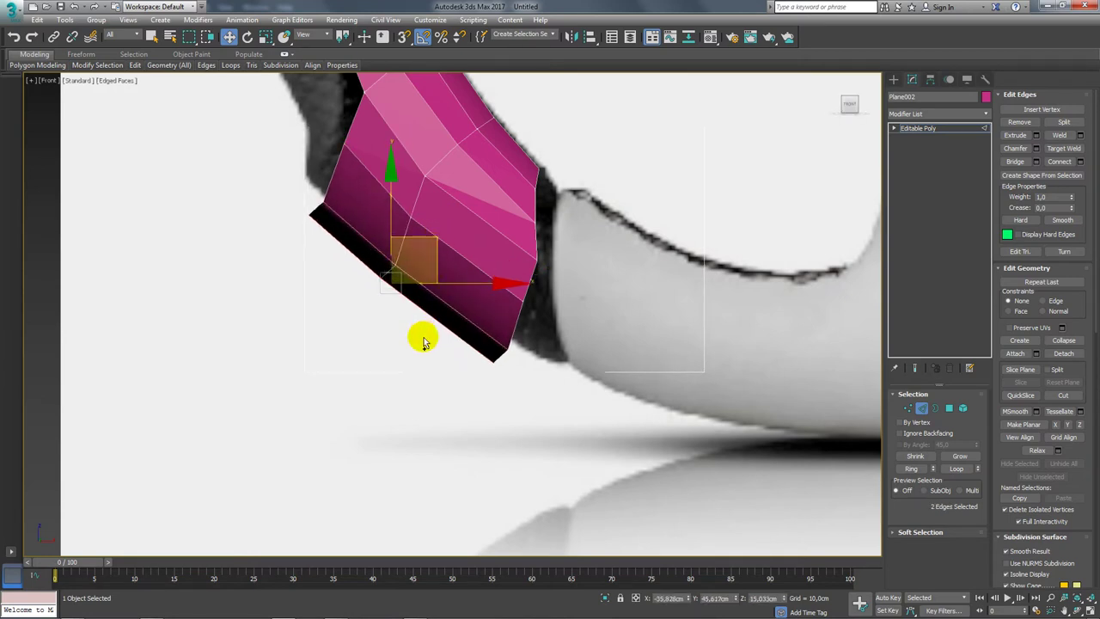
{"action": "left_click", "coordinate": [361, 247], "text": "ctrl"}
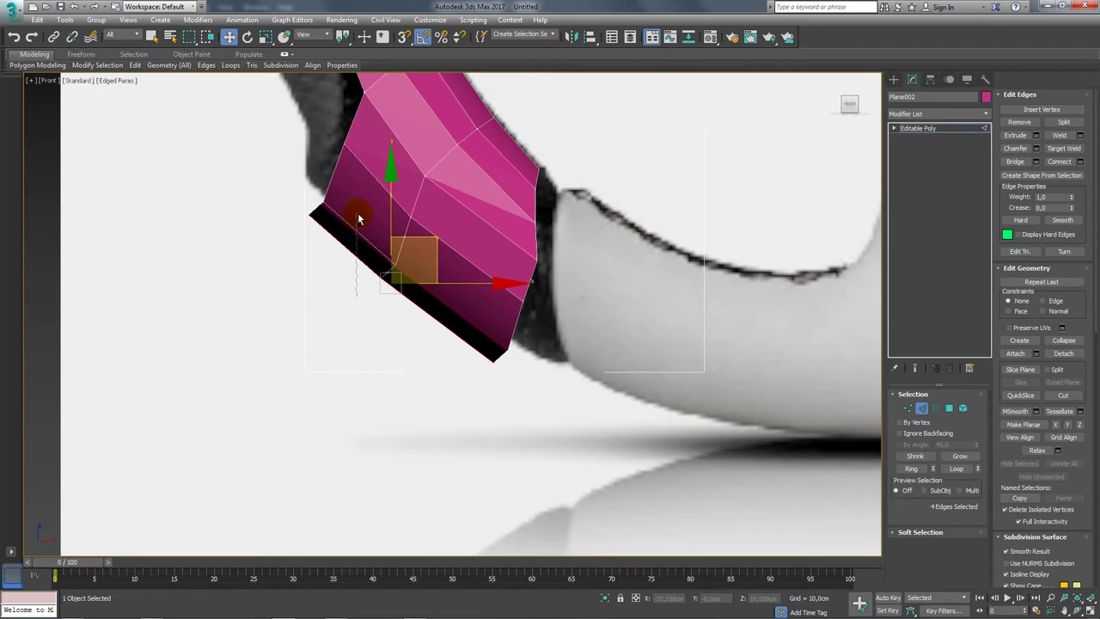
{"action": "left_click", "coordinate": [359, 219], "text": "ctrl"}
{"action": "left_click_drag", "start_coordinate": [434, 232], "coordinate": [440, 223]}
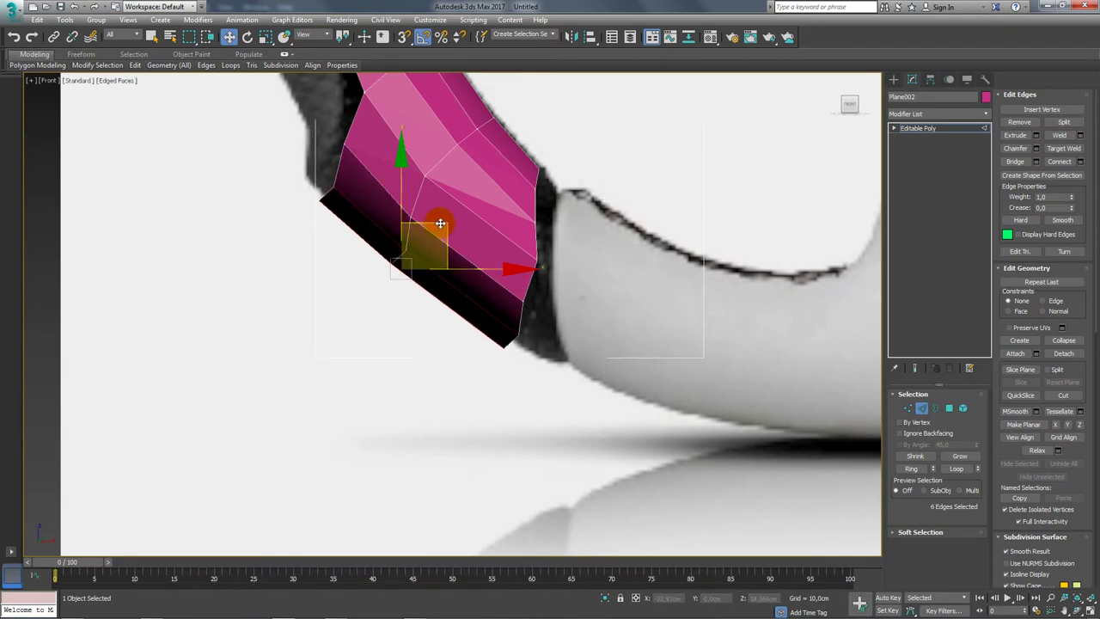
Pull an inner bend vertex left and down toward the reference curve
{"action": "scroll", "coordinate": [440, 224], "scroll_direction": "down", "scroll_amount": 3}
{"action": "scroll", "coordinate": [418, 209], "scroll_direction": "up", "scroll_amount": 4}
{"action": "left_click", "coordinate": [894, 394]}
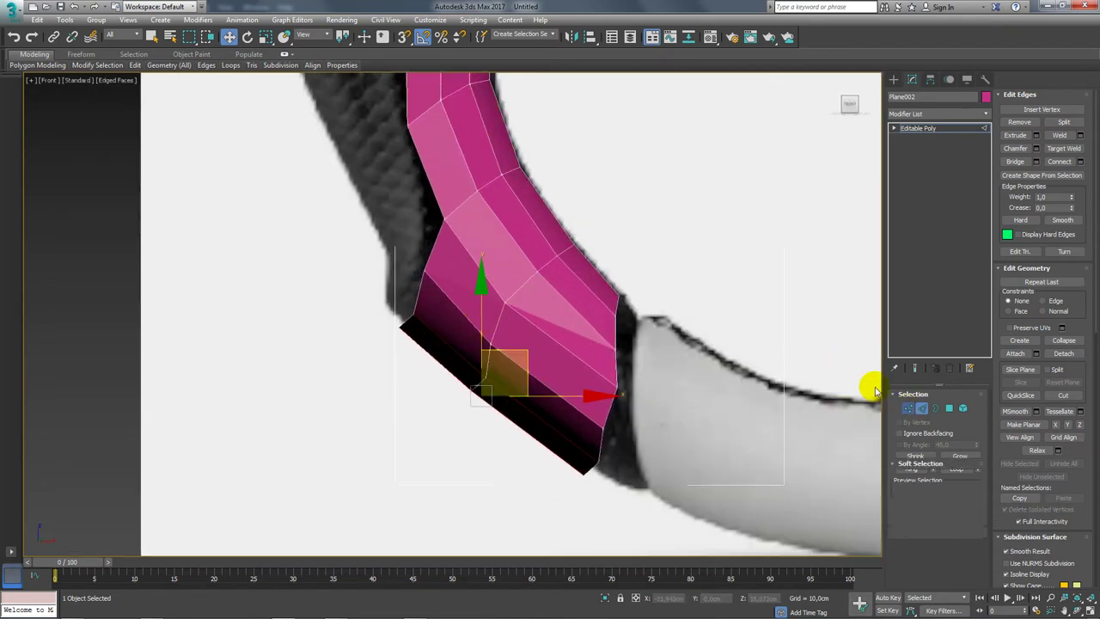
{"action": "key", "text": "1"}
{"action": "left_click", "coordinate": [446, 267]}
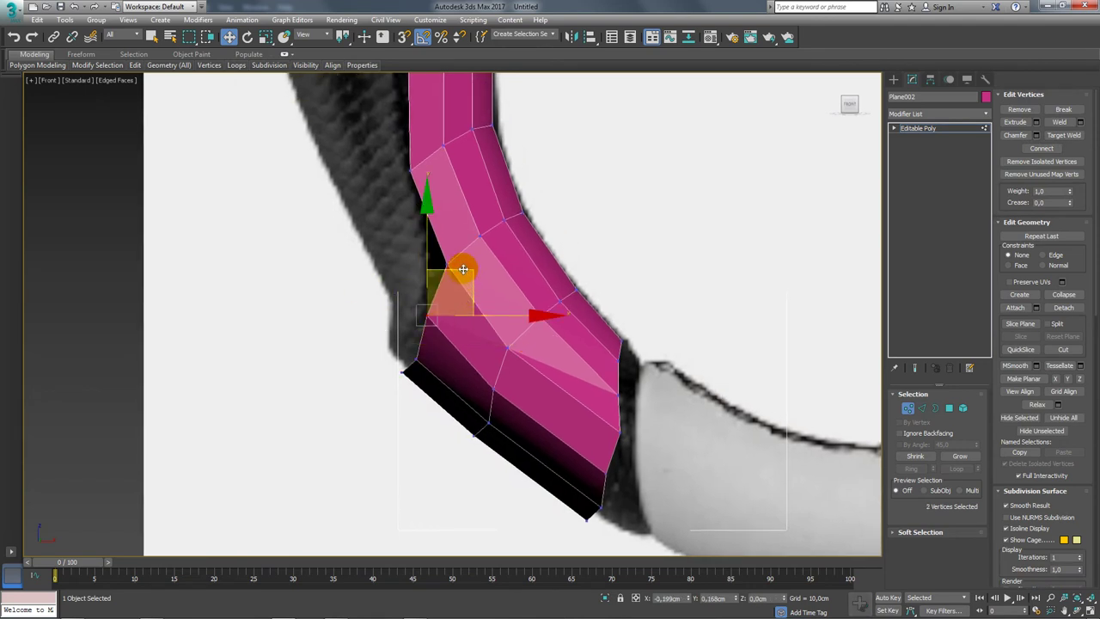
{"action": "mouse_move", "coordinate": [458, 277]}
{"action": "left_mouse_down"}
{"action": "mouse_move", "coordinate": [433, 316]}
{"action": "mouse_move", "coordinate": [435, 293]}
{"action": "left_mouse_up"}
Move two inner-edge vertices up along the reference rim
{"action": "left_click", "coordinate": [413, 379], "text": "ctrl"}
{"action": "middle_click_drag", "start_coordinate": [435, 293], "coordinate": [421, 349]}
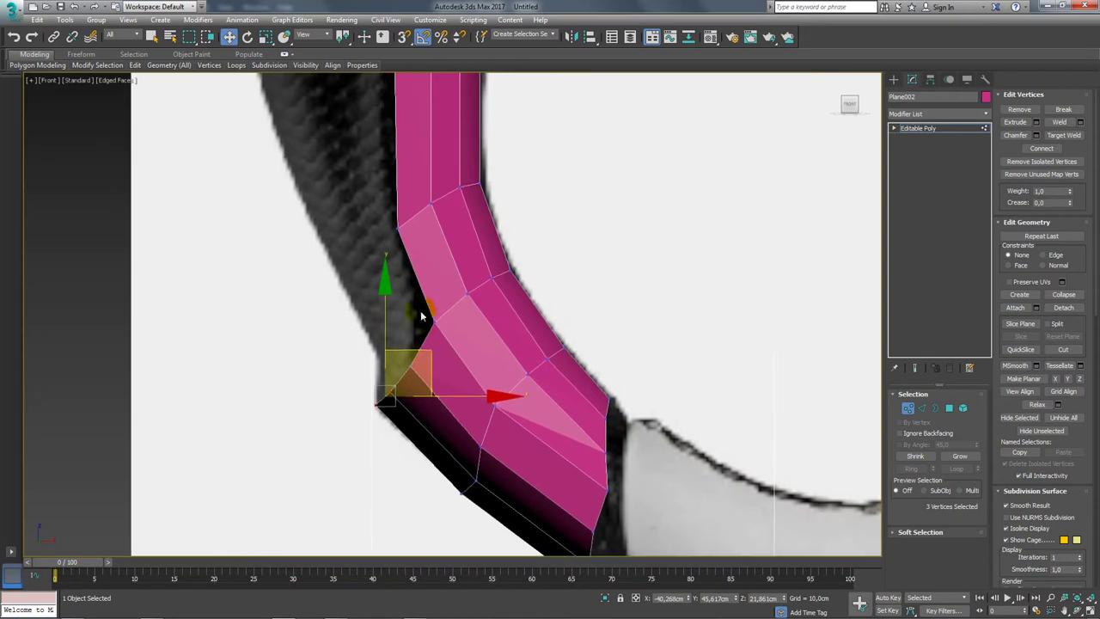
{"action": "left_click", "coordinate": [435, 323]}
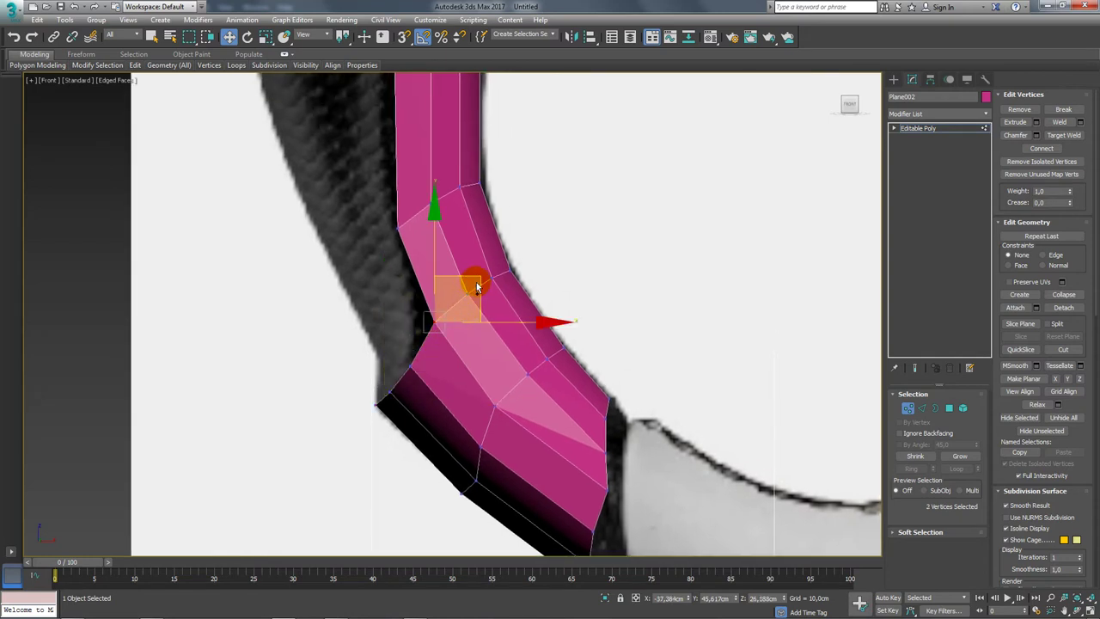
{"action": "mouse_move", "coordinate": [477, 288]}
{"action": "left_mouse_down"}
{"action": "mouse_move", "coordinate": [419, 240]}
{"action": "mouse_move", "coordinate": [422, 186]}
{"action": "left_mouse_up"}
{"action": "mouse_move", "coordinate": [423, 161]}
{"action": "middle_mouse_down"}
{"action": "mouse_move", "coordinate": [462, 323]}
{"action": "mouse_move", "coordinate": [467, 414]}
{"action": "middle_mouse_up"}
{"action": "left_click_drag", "start_coordinate": [467, 414], "coordinate": [481, 244]}
Chamfer the edges around the moved vertices and nudge the new loop up-left
{"action": "left_click", "coordinate": [923, 411]}
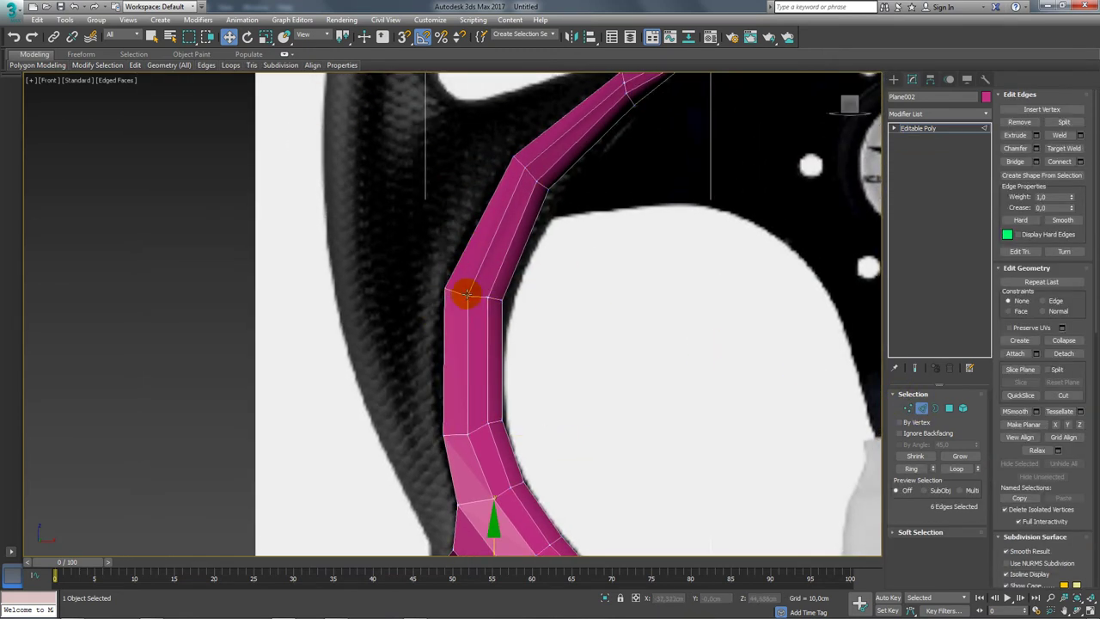
{"action": "left_click_drag", "start_coordinate": [466, 289], "coordinate": [445, 307]}
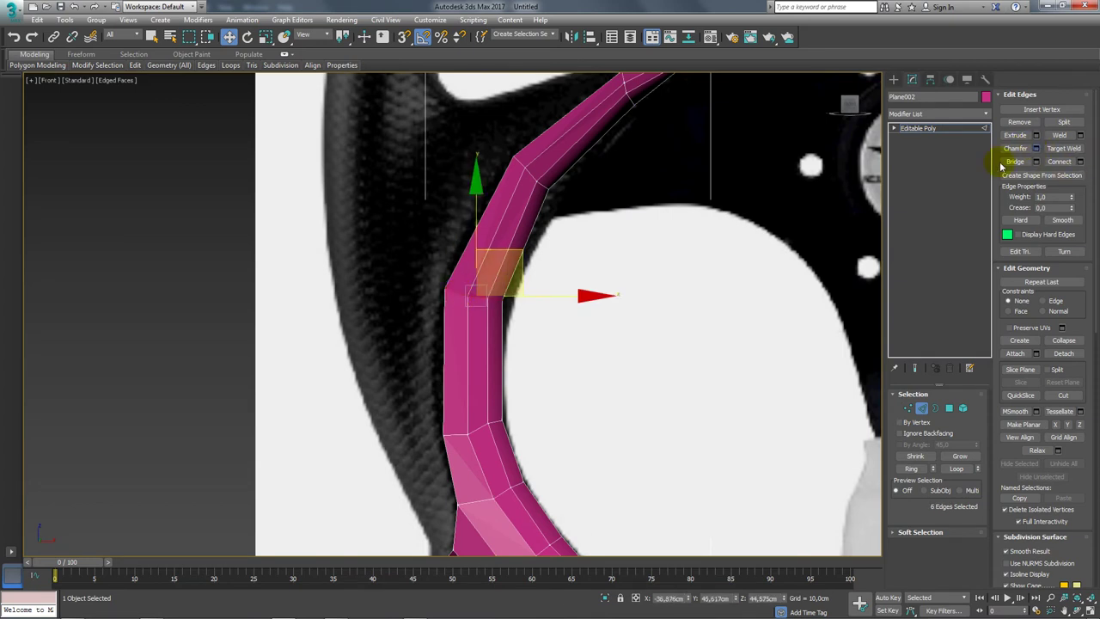
{"action": "left_click", "coordinate": [1036, 148]}
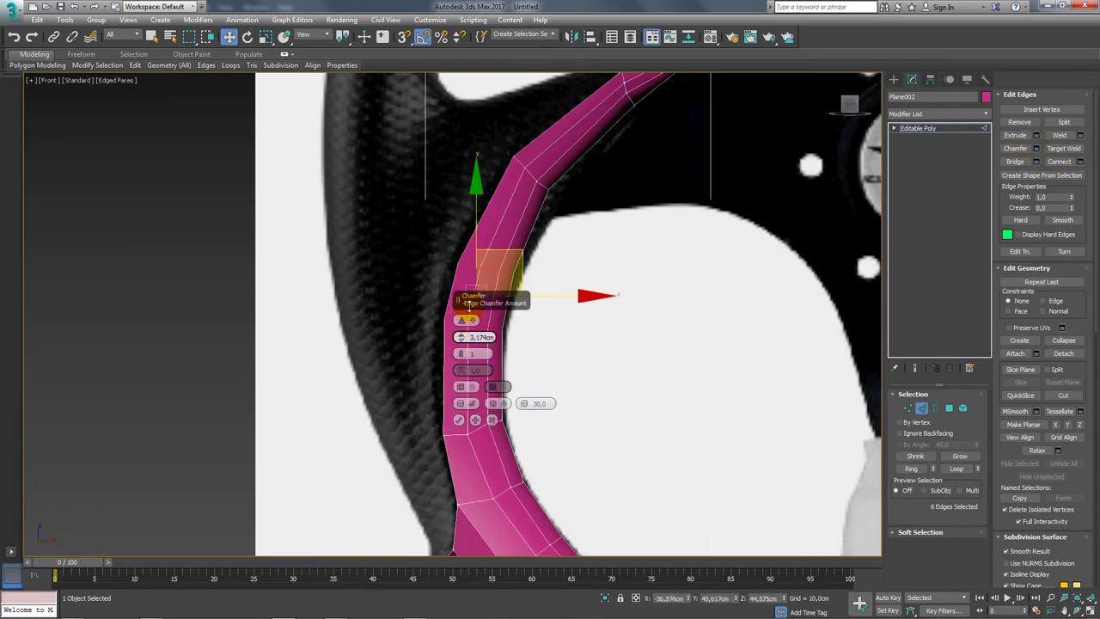
{"action": "left_click", "coordinate": [458, 420]}
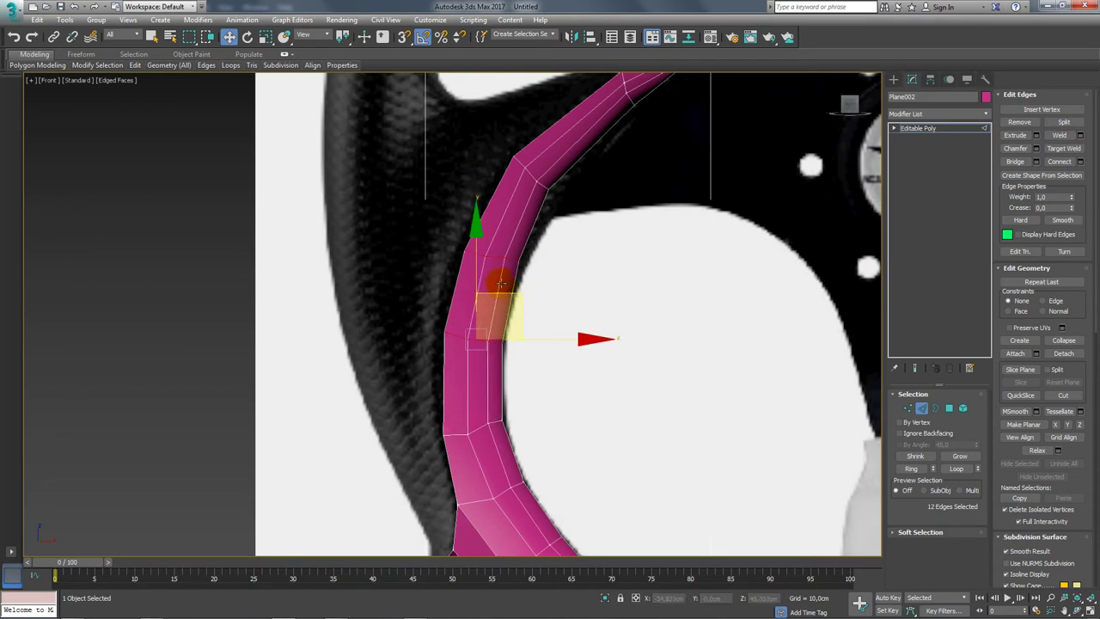
{"action": "left_click_drag", "start_coordinate": [517, 295], "coordinate": [514, 293]}
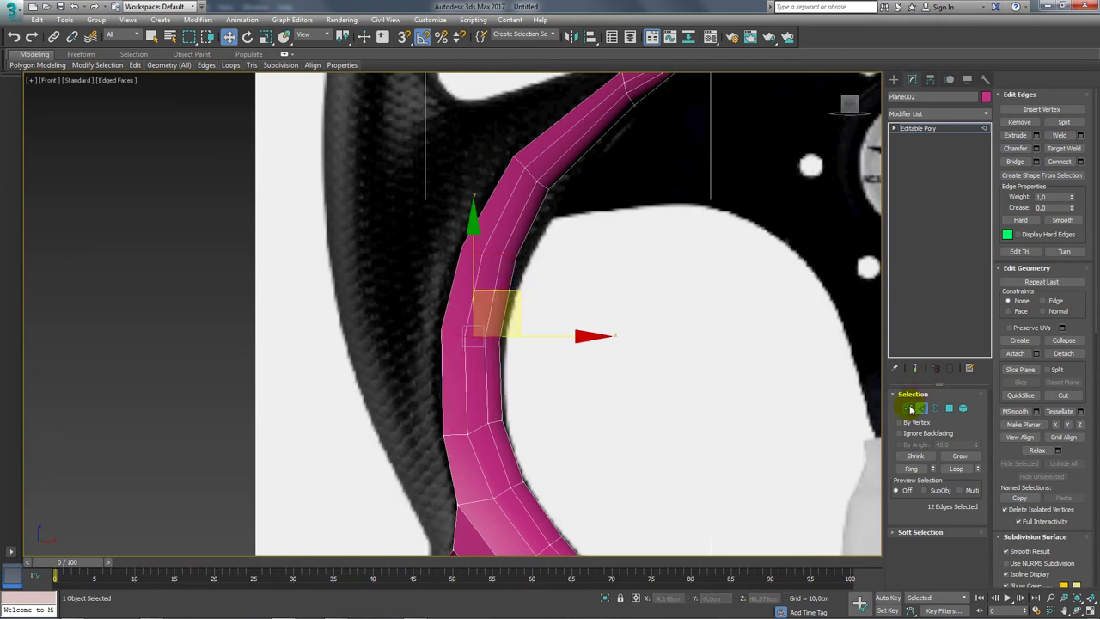
Select the vertices at the pink piece's upper bend
{"action": "left_click", "coordinate": [911, 409]}
{"action": "scroll", "coordinate": [590, 319], "scroll_direction": "down", "scroll_amount": 2}
{"action": "mouse_move", "coordinate": [443, 321]}
{"action": "left_mouse_down", "text": "ctrl"}
{"action": "mouse_move", "coordinate": [526, 323]}
{"action": "mouse_move", "coordinate": [538, 289]}
{"action": "left_mouse_up", "text": "ctrl"}
Rotate, scale and nudge the upper bend vertices to follow the spoke
{"action": "key", "text": "e"}
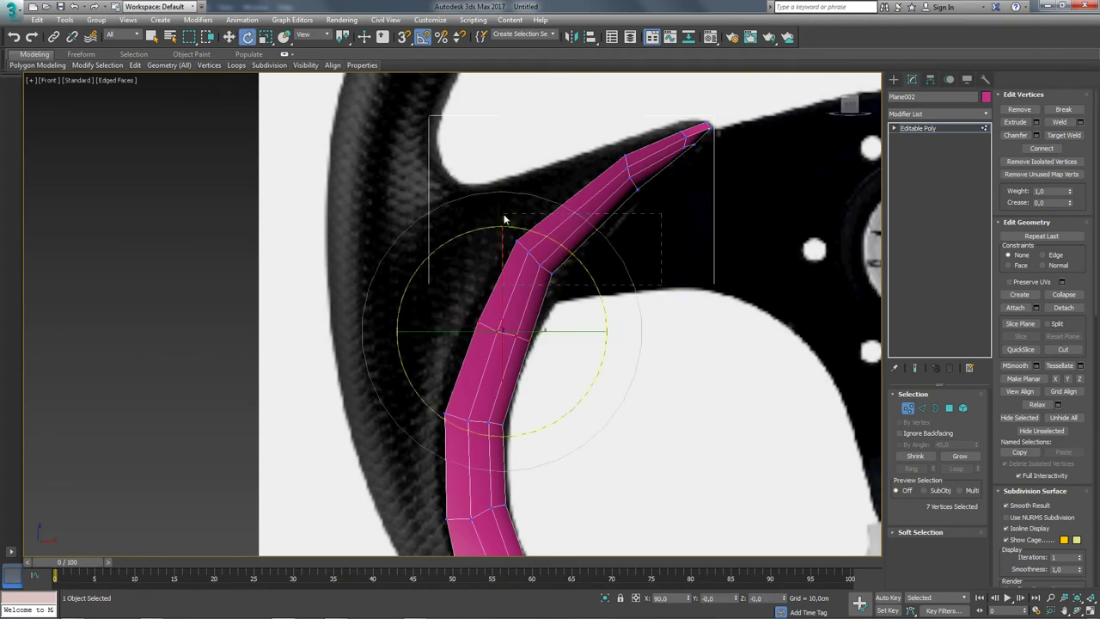
{"action": "mouse_move", "coordinate": [505, 220]}
{"action": "left_mouse_down"}
{"action": "mouse_move", "coordinate": [580, 213]}
{"action": "mouse_move", "coordinate": [565, 230]}
{"action": "mouse_move", "coordinate": [546, 117]}
{"action": "left_mouse_up"}
{"action": "key", "text": "w"}
{"action": "key", "text": "r"}
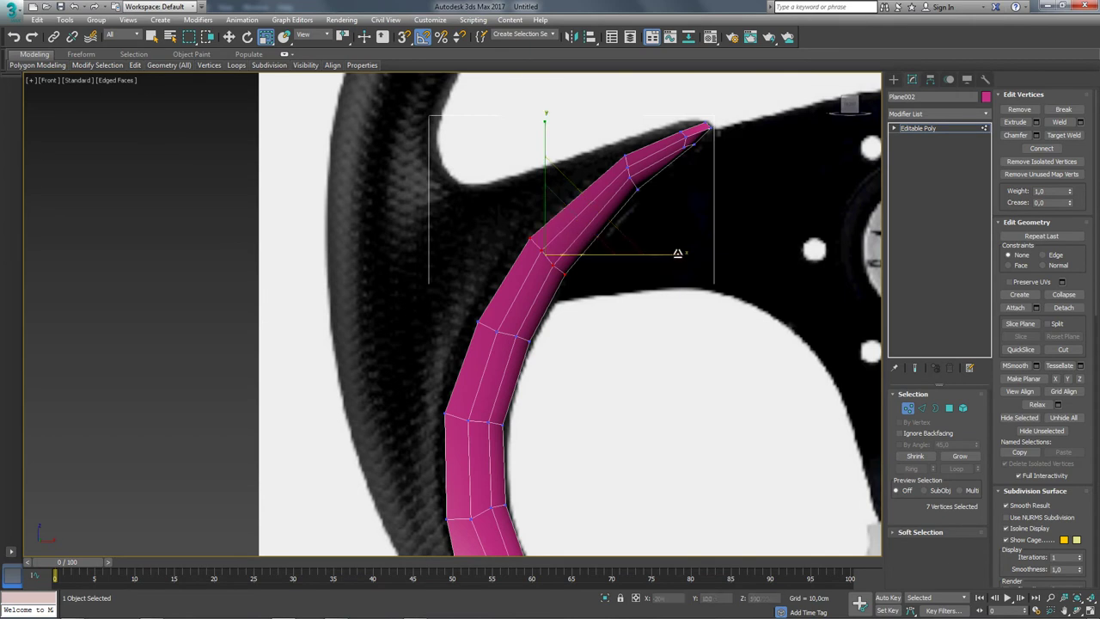
{"action": "key", "text": "w"}
{"action": "left_click_drag", "start_coordinate": [584, 204], "coordinate": [581, 201]}
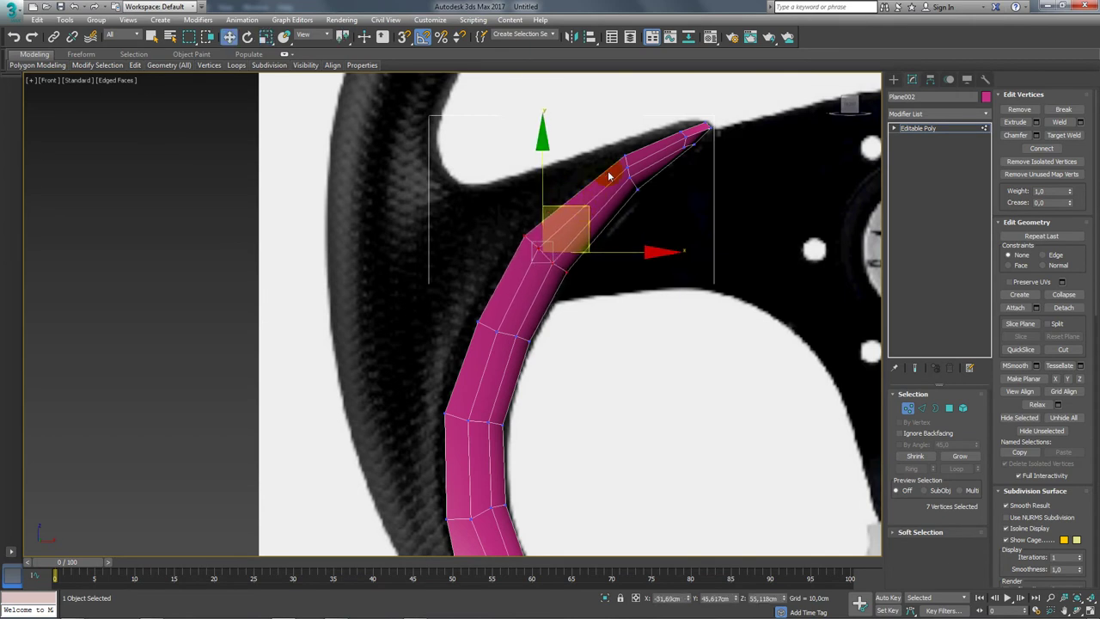
Pull the tip vertices down-left along the reference spoke
{"action": "left_click", "coordinate": [637, 184]}
{"action": "left_click_drag", "start_coordinate": [668, 123], "coordinate": [649, 153]}
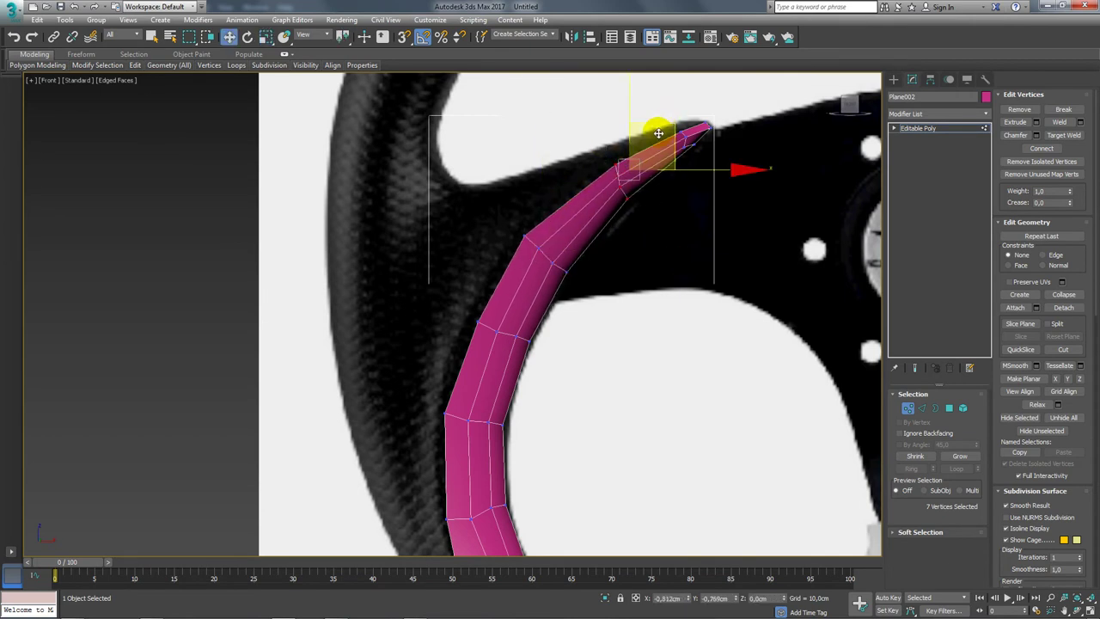
{"action": "scroll", "coordinate": [566, 298], "scroll_direction": "down", "scroll_amount": 3}
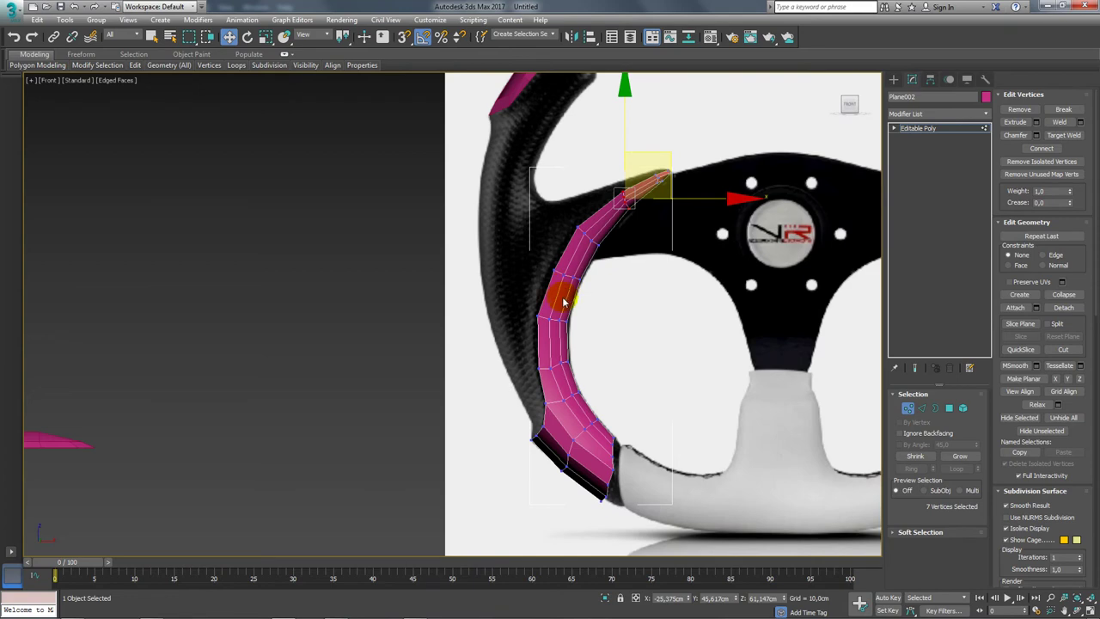
{"action": "mouse_move", "coordinate": [560, 361]}
{"action": "middle_mouse_down"}
{"action": "mouse_move", "coordinate": [564, 389]}
{"action": "mouse_move", "coordinate": [619, 380]}
{"action": "mouse_move", "coordinate": [743, 399]}
{"action": "middle_mouse_up"}
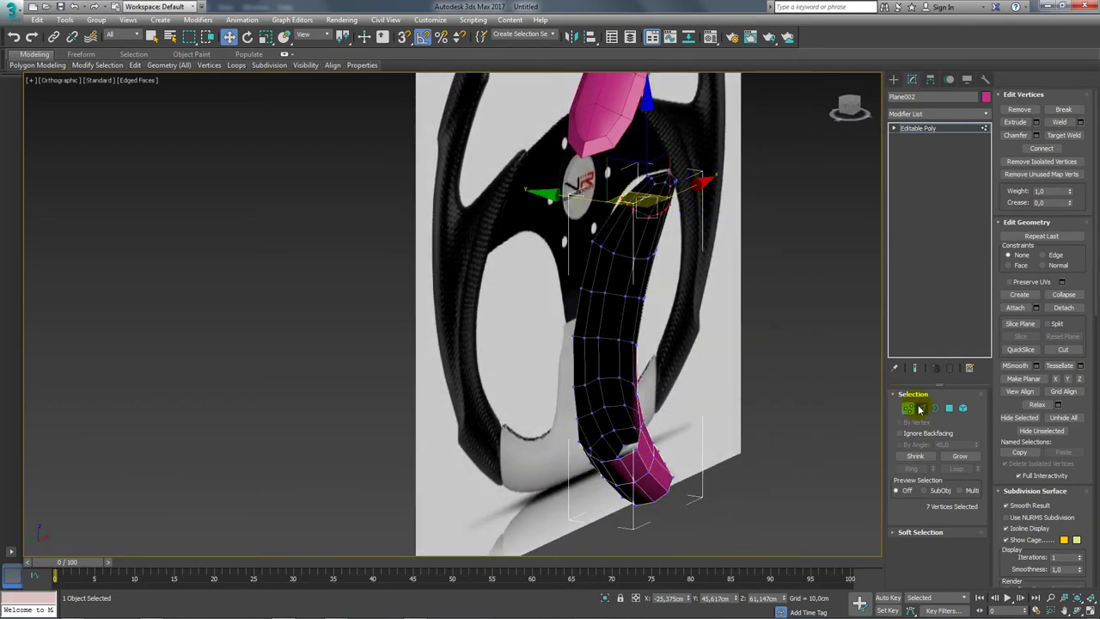
Select the edge loop around the rim piece's open end
{"action": "left_click", "coordinate": [922, 409]}
{"action": "mouse_move", "coordinate": [676, 437]}
{"action": "middle_mouse_down", "text": "alt"}
{"action": "mouse_move", "coordinate": [507, 398]}
{"action": "mouse_move", "coordinate": [568, 379]}
{"action": "mouse_move", "coordinate": [511, 356]}
{"action": "middle_mouse_up", "text": "alt"}
{"action": "scroll", "coordinate": [519, 364], "scroll_direction": "up", "scroll_amount": 2}
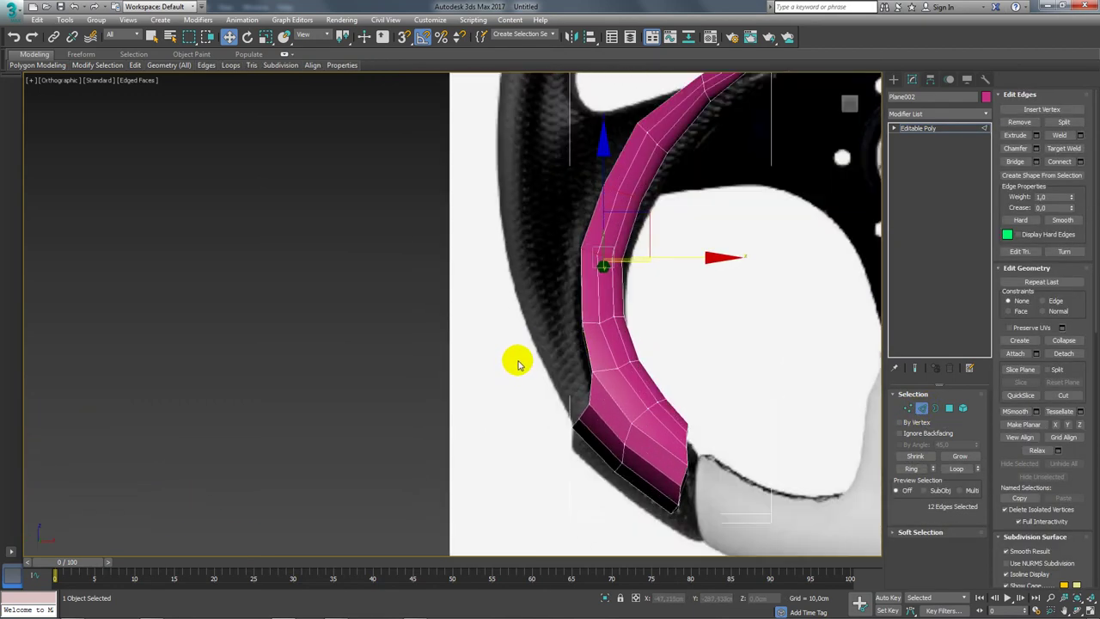
{"action": "double_click", "coordinate": [607, 453]}
{"action": "middle_click_drag", "start_coordinate": [597, 352], "coordinate": [687, 381], "text": "alt"}
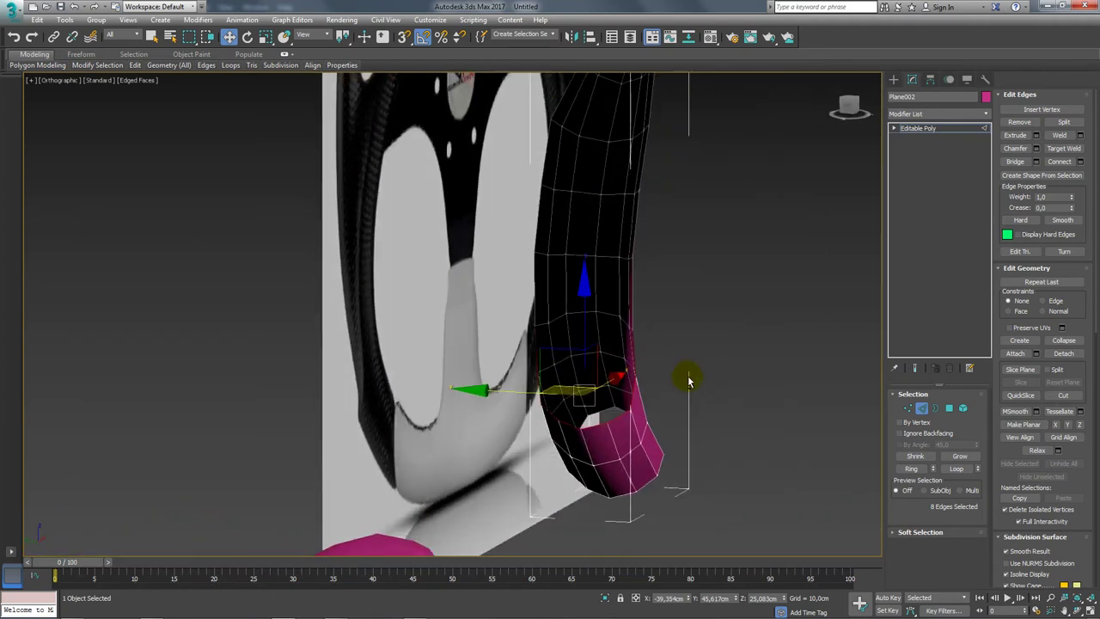
{"action": "scroll", "coordinate": [688, 380], "scroll_direction": "up", "scroll_amount": 3}
Shift-scale the open loop inward into a new band of faces and raise it slightly
{"action": "key", "text": "e"}
{"action": "key", "text": "r"}
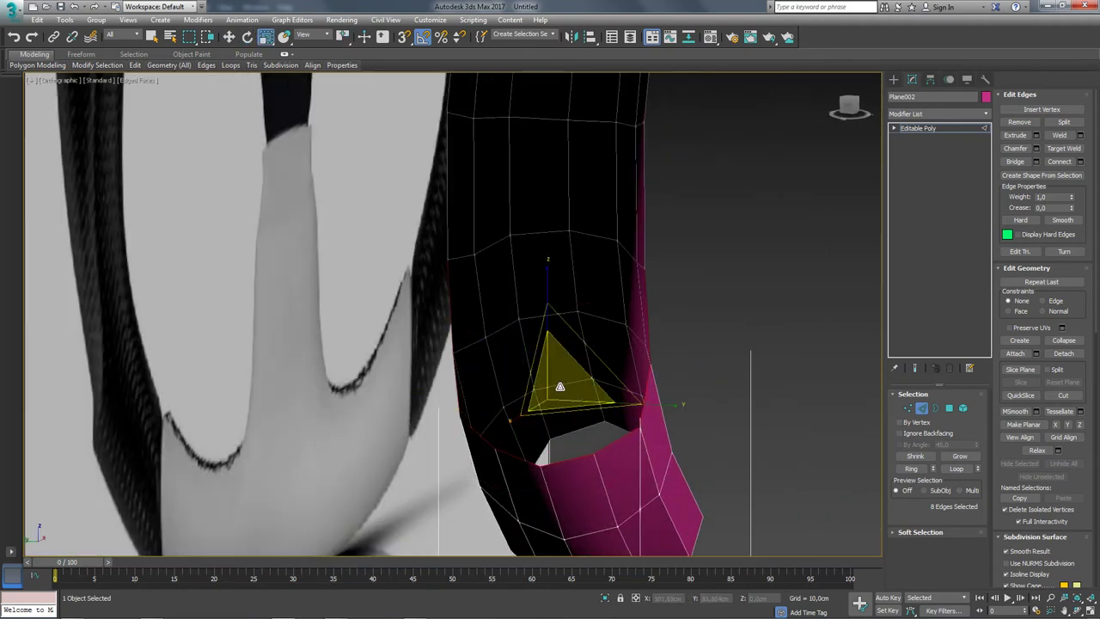
{"action": "left_click_drag", "start_coordinate": [557, 387], "coordinate": [567, 405], "text": "shift"}
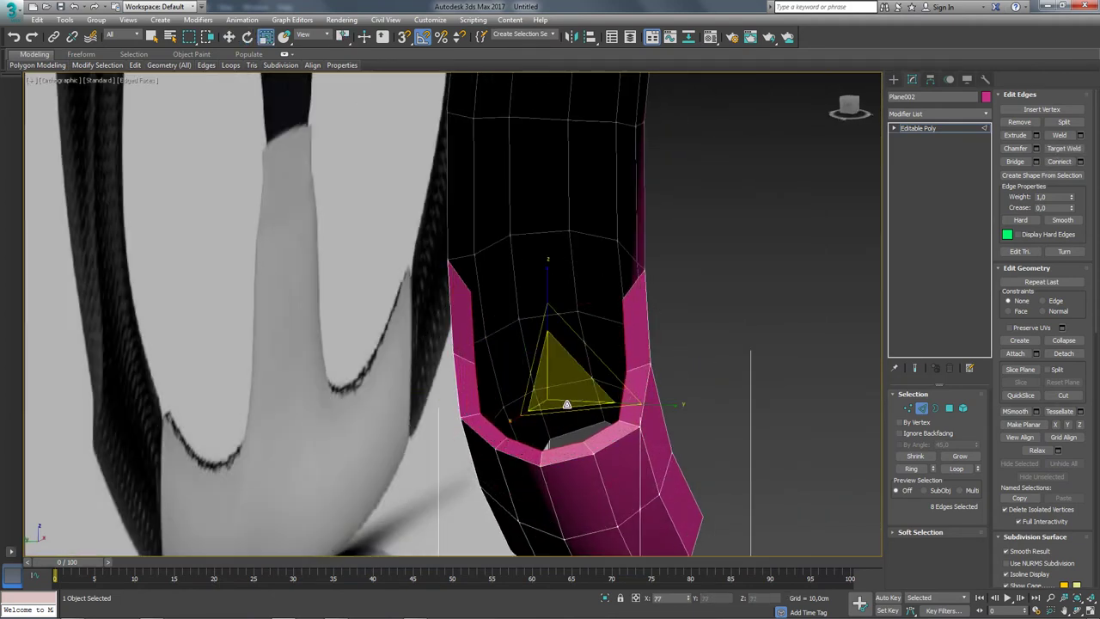
{"action": "middle_click_drag", "start_coordinate": [580, 377], "coordinate": [555, 351], "text": "alt"}
{"action": "key", "text": "w"}
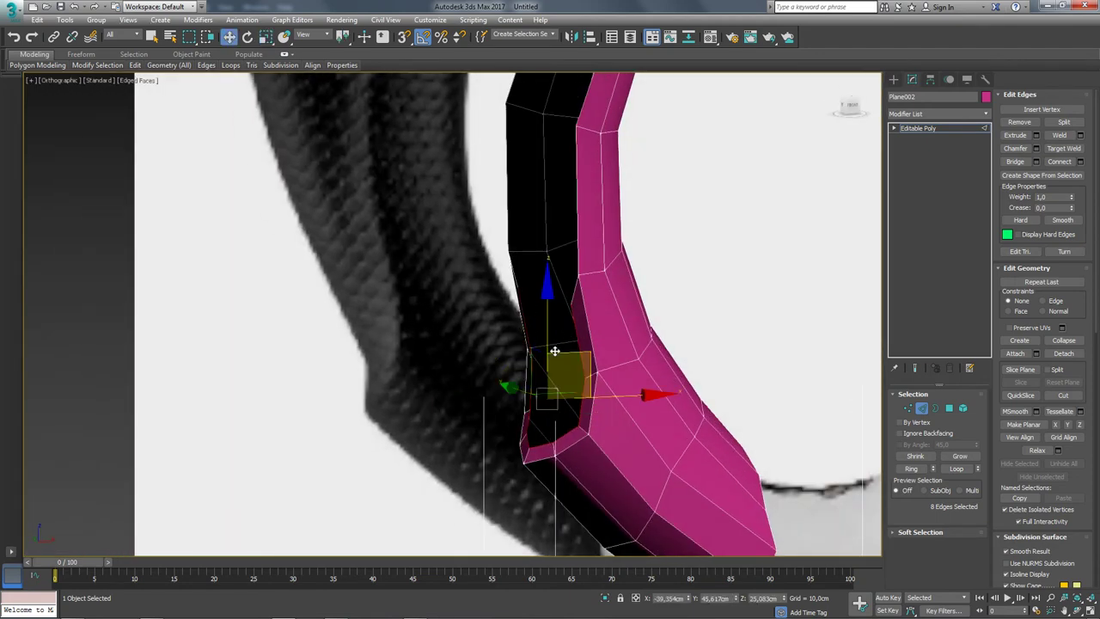
{"action": "left_click_drag", "start_coordinate": [575, 351], "coordinate": [576, 336], "text": "shift"}
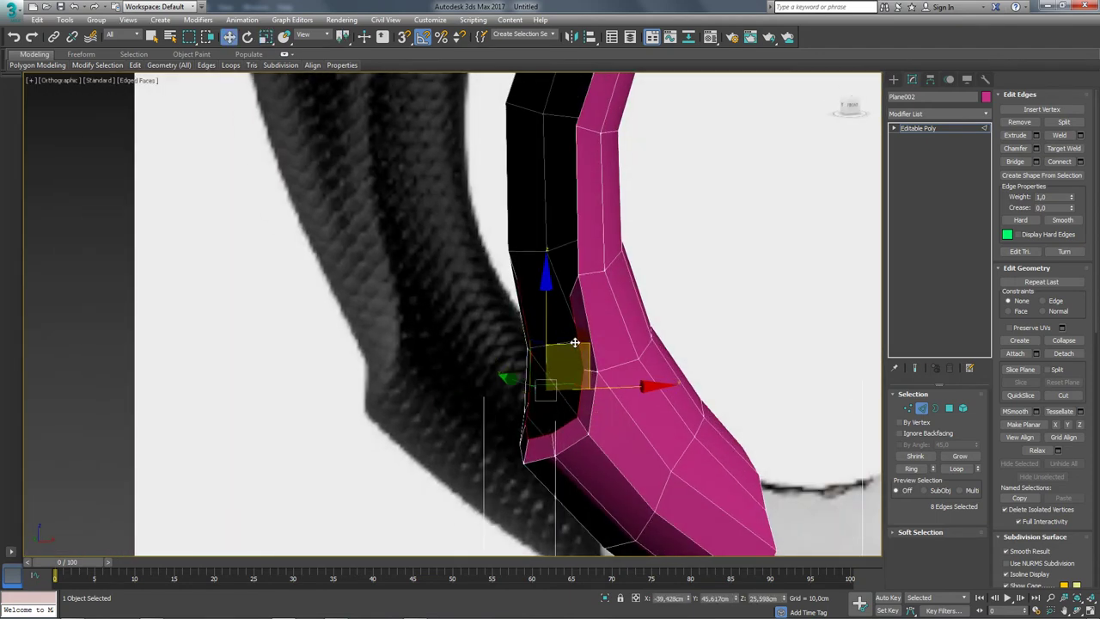
Nudge two vertices of the new inner band into place against the flange
{"action": "left_click", "coordinate": [625, 460]}
{"action": "left_click", "coordinate": [908, 408]}
{"action": "left_click_drag", "start_coordinate": [604, 475], "coordinate": [444, 347]}
{"action": "scroll", "coordinate": [533, 350], "scroll_direction": "up", "scroll_amount": 1}
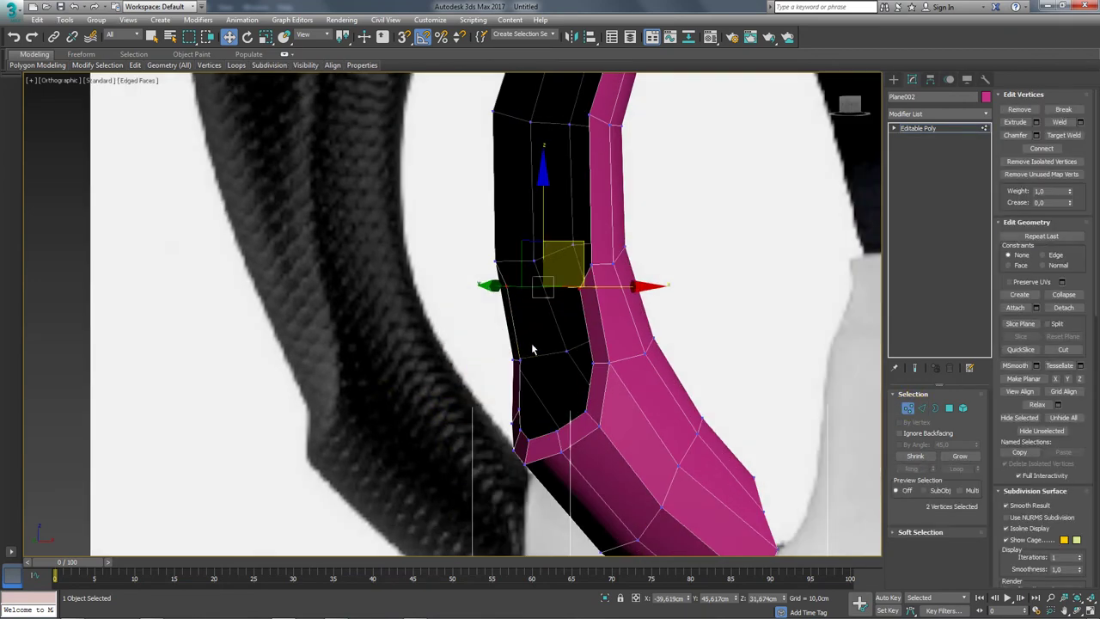
{"action": "left_click_drag", "start_coordinate": [579, 245], "coordinate": [575, 234]}
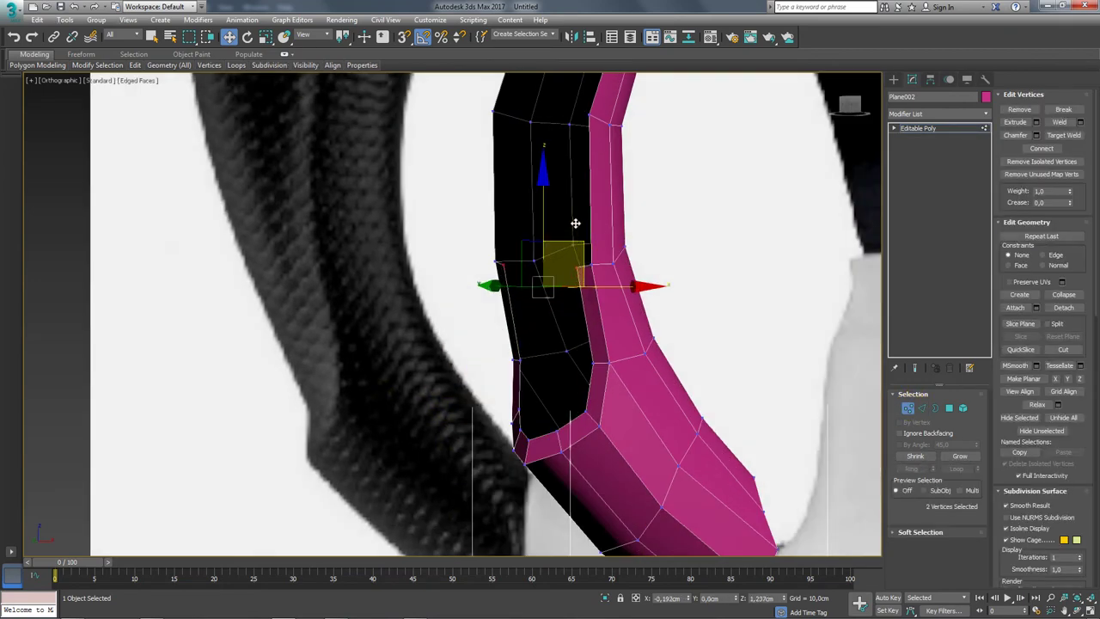
{"action": "mouse_move", "coordinate": [575, 221]}
{"action": "middle_mouse_down", "text": "alt"}
{"action": "mouse_move", "coordinate": [662, 319]}
{"action": "mouse_move", "coordinate": [588, 342]}
{"action": "middle_mouse_up", "text": "alt"}
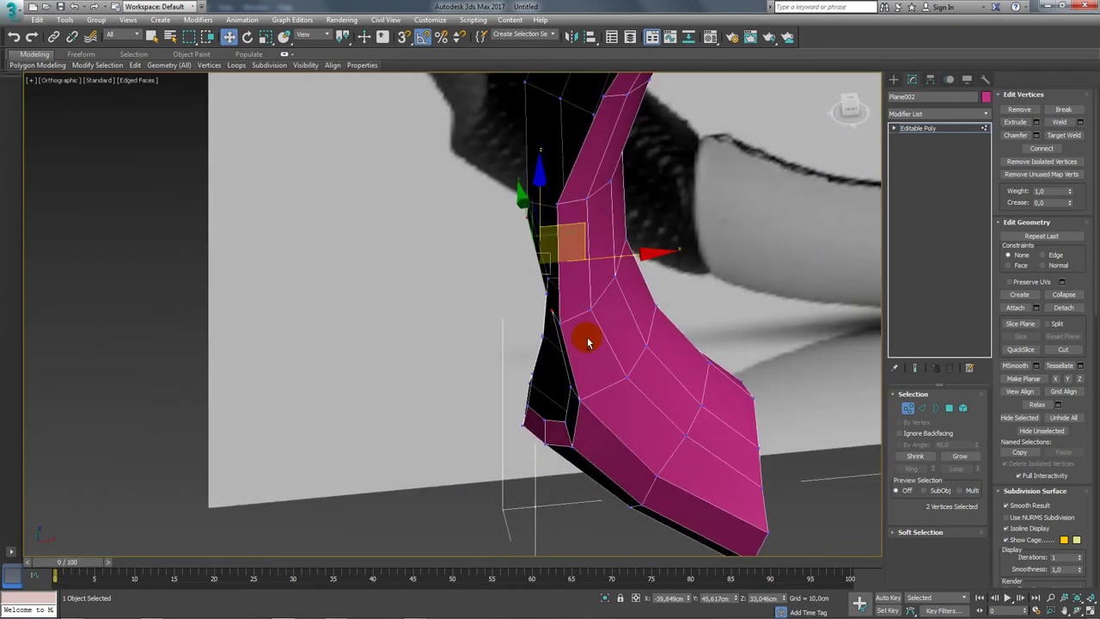
In Front view, move the inner-edge bend vertices up to follow the reference
{"action": "key", "text": "f"}
{"action": "scroll", "coordinate": [515, 327], "scroll_direction": "up", "scroll_amount": 1}
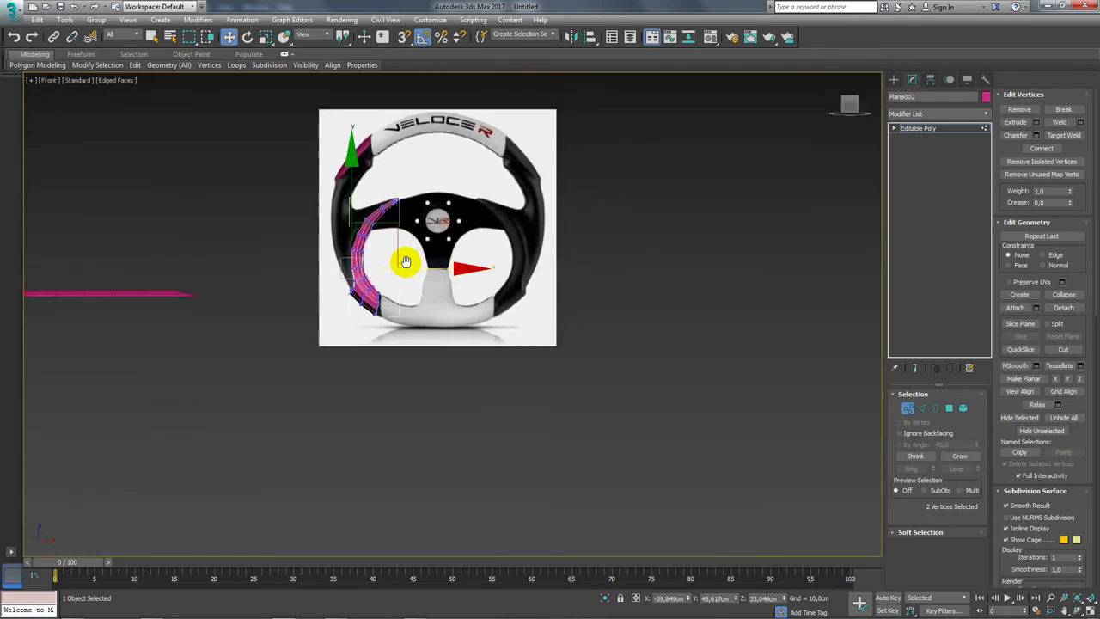
{"action": "scroll", "coordinate": [319, 307], "scroll_direction": "up", "scroll_amount": 3}
{"action": "scroll", "coordinate": [324, 312], "scroll_direction": "up", "scroll_amount": 1}
{"action": "scroll", "coordinate": [327, 305], "scroll_direction": "up", "scroll_amount": 2}
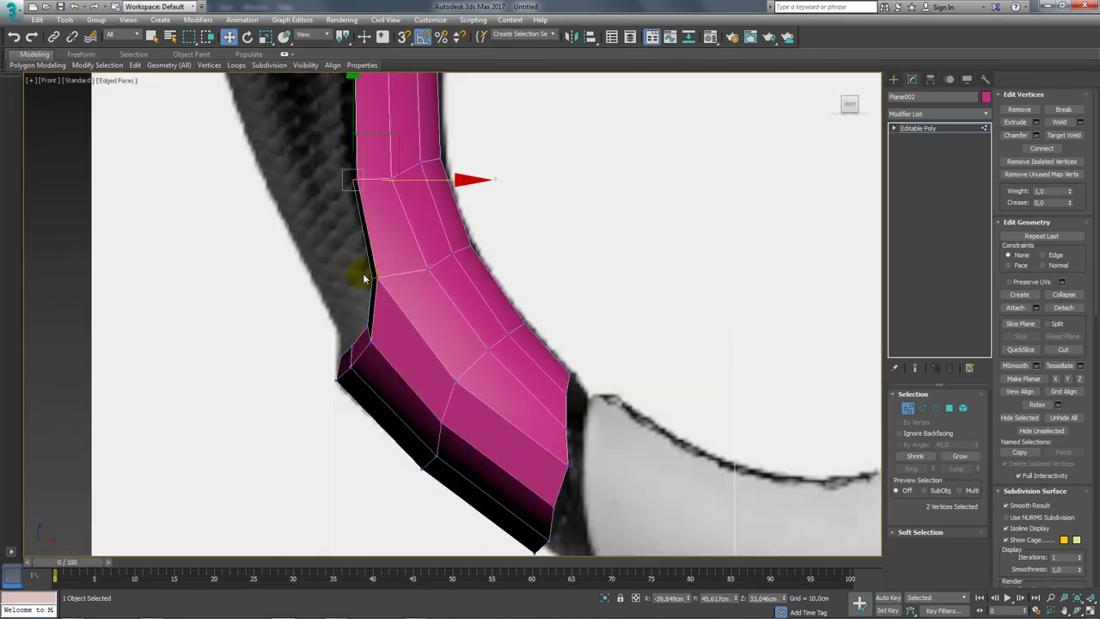
{"action": "middle_click_drag", "start_coordinate": [364, 277], "coordinate": [359, 310]}
{"action": "scroll", "coordinate": [353, 352], "scroll_direction": "up", "scroll_amount": 2}
{"action": "left_click", "coordinate": [387, 361]}
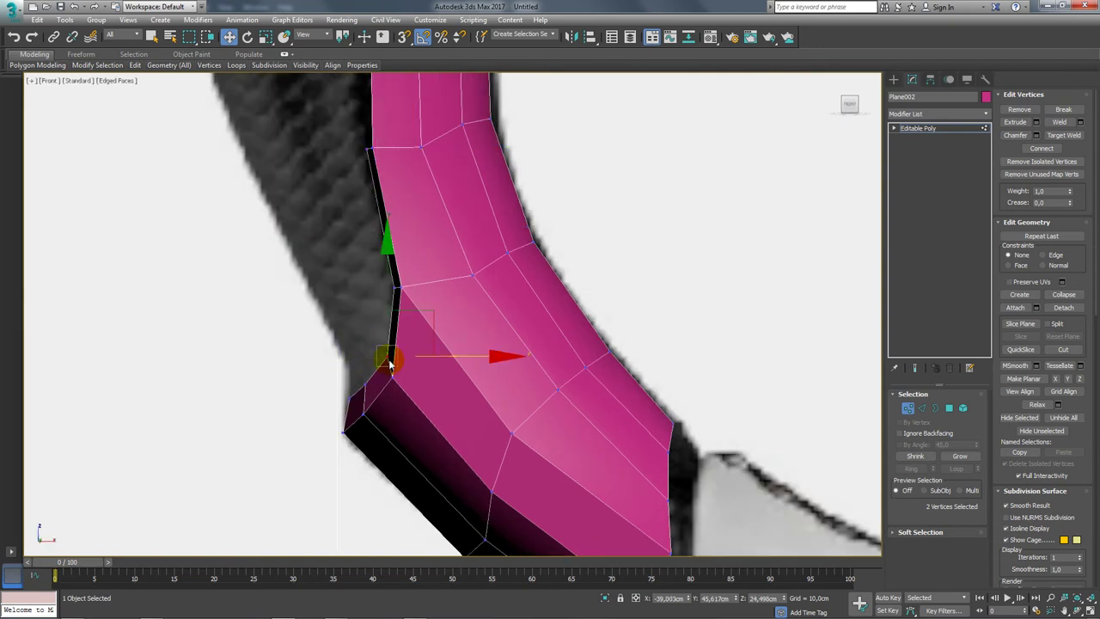
{"action": "mouse_move", "coordinate": [423, 320]}
{"action": "left_mouse_down"}
{"action": "mouse_move", "coordinate": [411, 315]}
{"action": "mouse_move", "coordinate": [427, 246]}
{"action": "left_mouse_up"}
{"action": "middle_click_drag", "start_coordinate": [348, 180], "coordinate": [370, 258]}
Shift the upper-left inner-edge vertices slightly down
{"action": "left_click", "coordinate": [376, 237]}
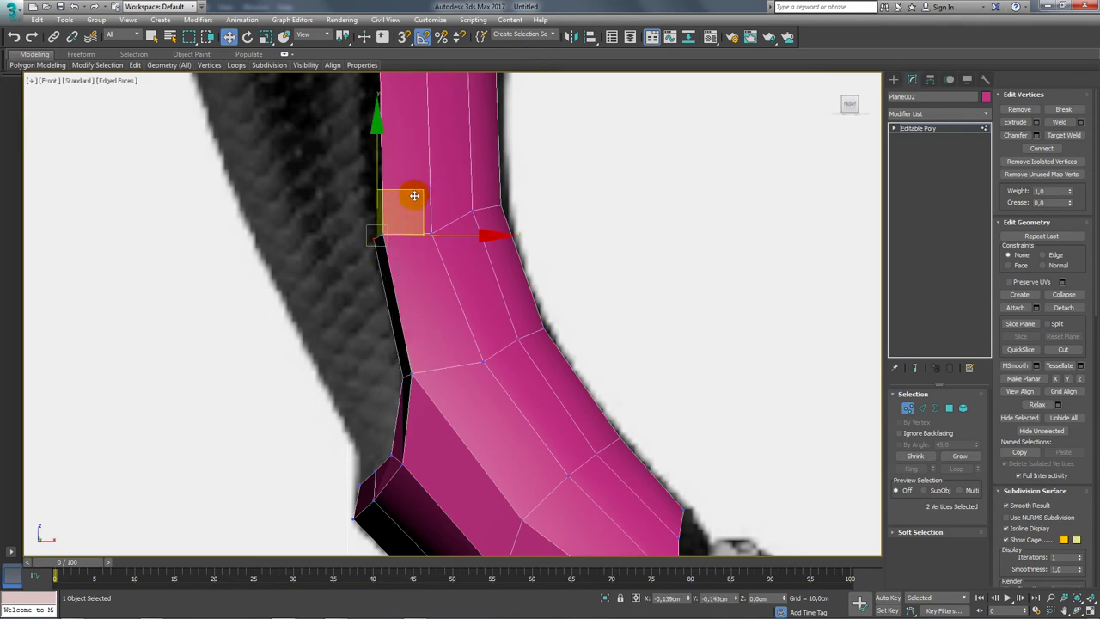
{"action": "left_click_drag", "start_coordinate": [351, 202], "coordinate": [422, 253]}
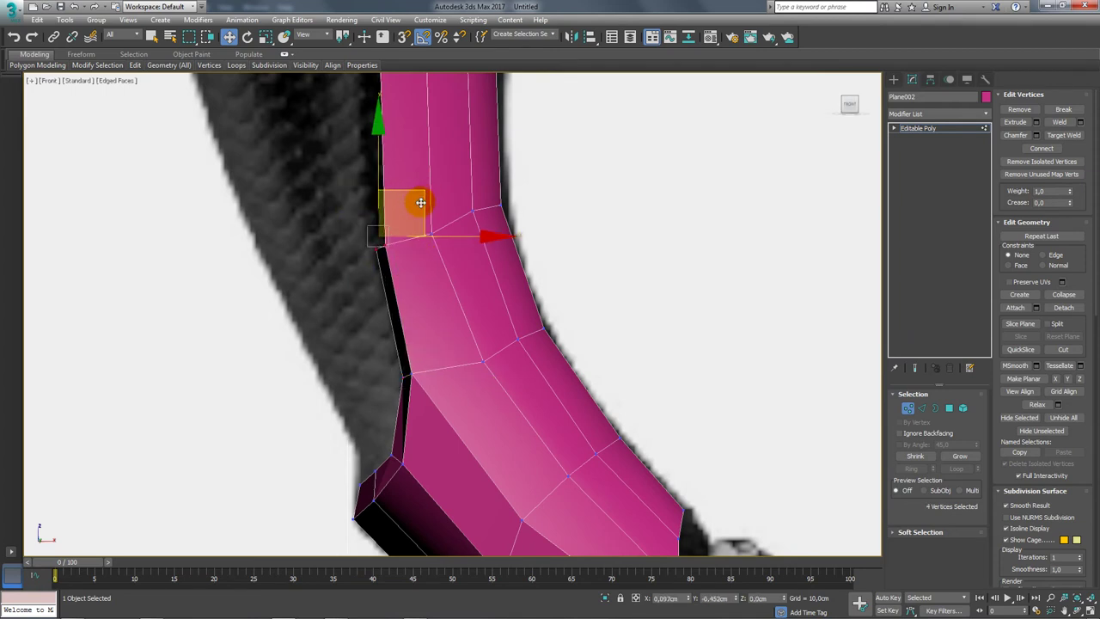
{"action": "left_click_drag", "start_coordinate": [420, 202], "coordinate": [420, 213]}
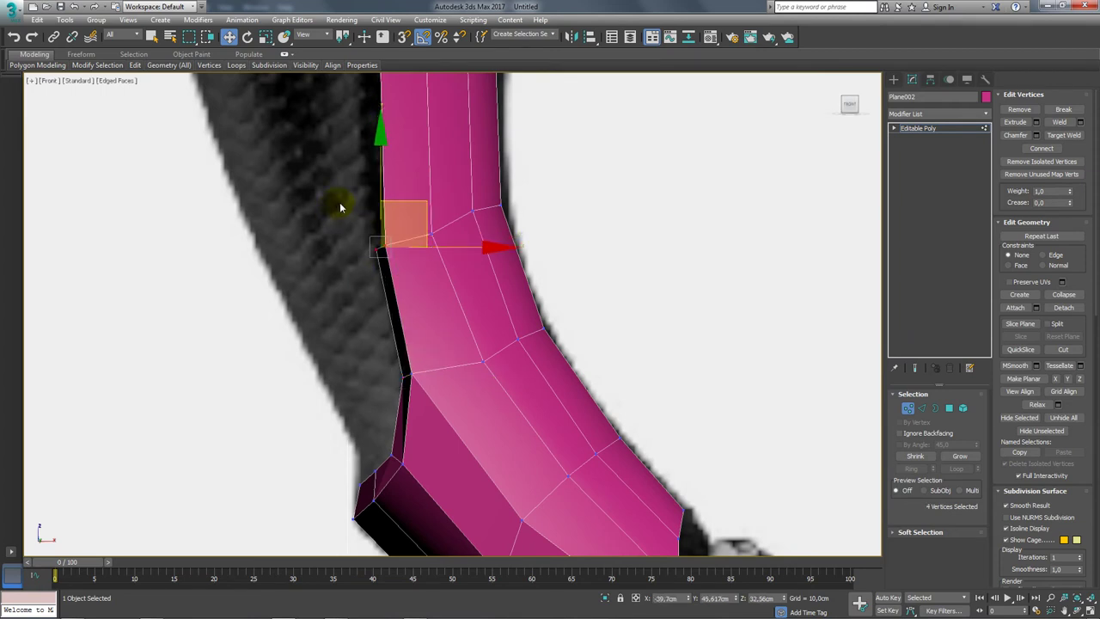
{"action": "left_click", "coordinate": [438, 181], "text": "ctrl"}
{"action": "scroll", "coordinate": [425, 230], "scroll_direction": "down", "scroll_amount": 2}
{"action": "scroll", "coordinate": [425, 230], "scroll_direction": "up", "scroll_amount": 1}
{"action": "scroll", "coordinate": [418, 270], "scroll_direction": "up", "scroll_amount": 1}
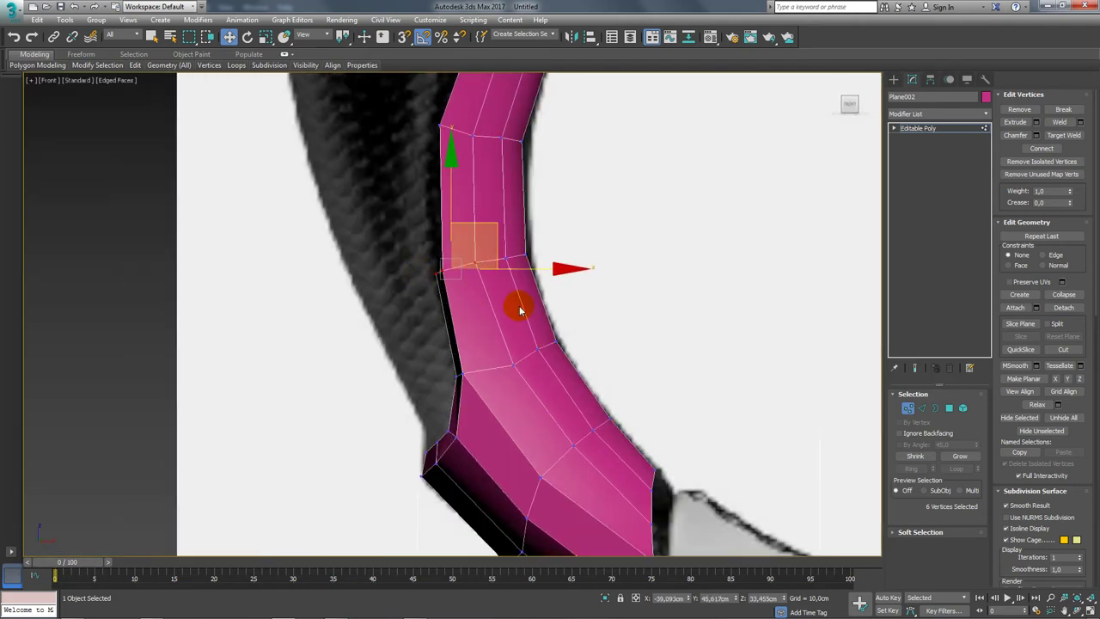
Bridge the open edges on both sides of the gap, then select the new faces' edges
{"action": "left_click", "coordinate": [916, 413]}
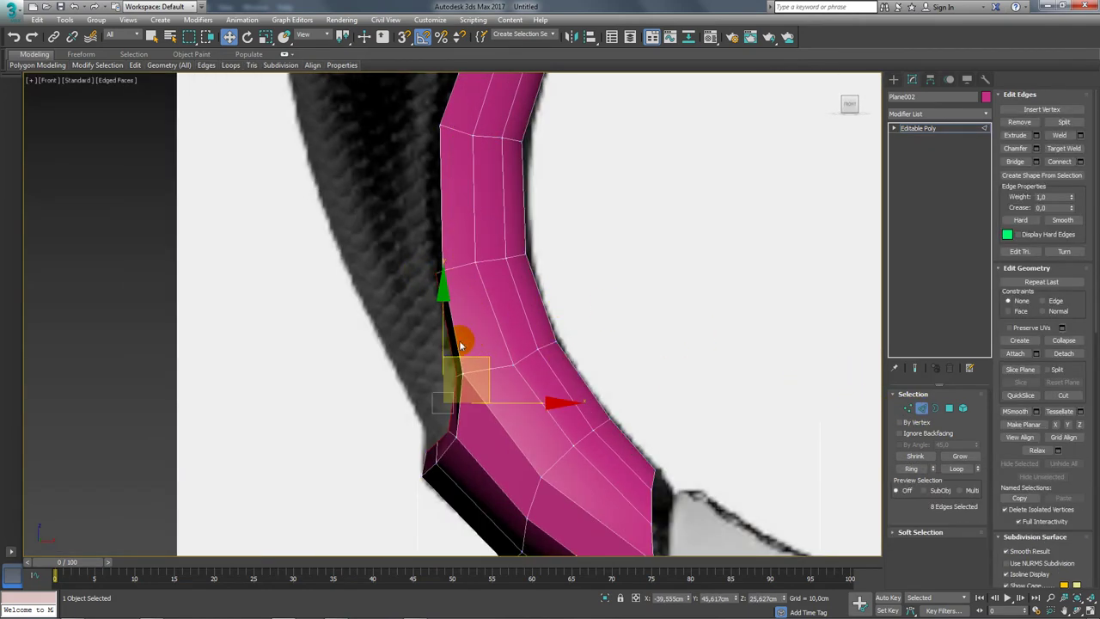
{"action": "mouse_move", "coordinate": [442, 356]}
{"action": "middle_mouse_down", "text": "alt"}
{"action": "mouse_move", "coordinate": [526, 410]}
{"action": "mouse_move", "coordinate": [499, 434]}
{"action": "middle_mouse_up", "text": "alt"}
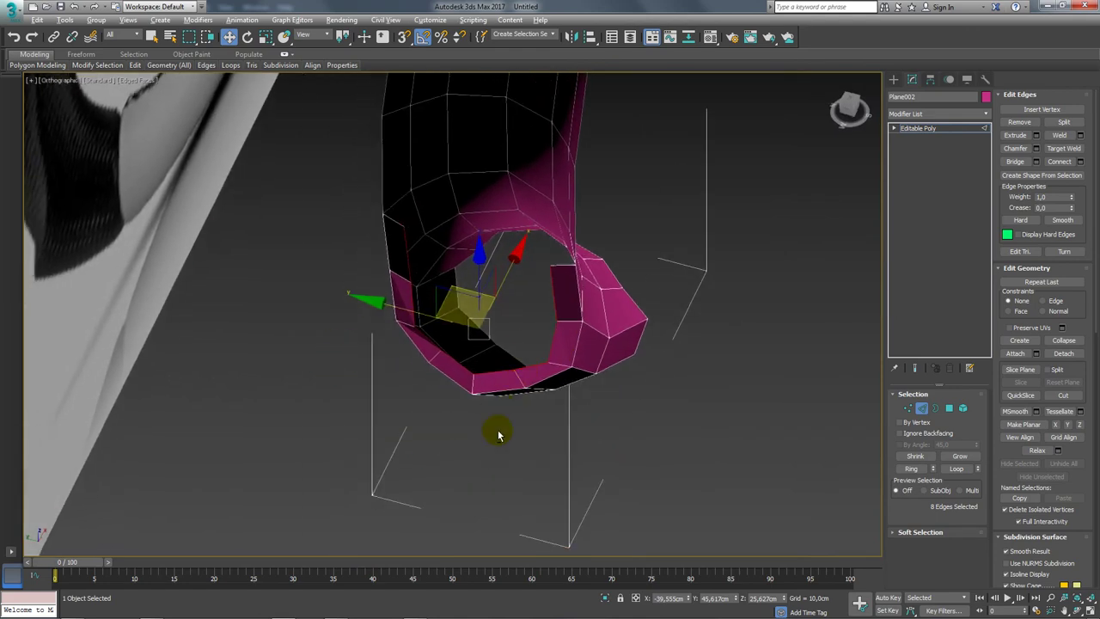
{"action": "mouse_move", "coordinate": [456, 355]}
{"action": "middle_mouse_down", "text": "alt"}
{"action": "mouse_move", "coordinate": [479, 380]}
{"action": "mouse_move", "coordinate": [504, 344]}
{"action": "mouse_move", "coordinate": [530, 417]}
{"action": "middle_mouse_up", "text": "alt"}
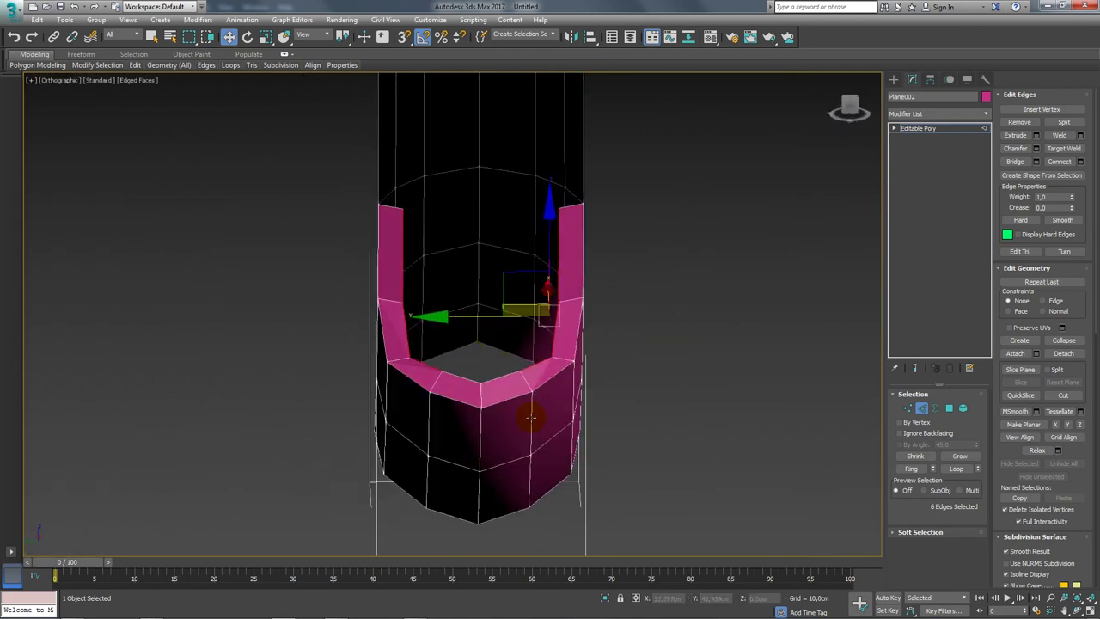
{"action": "left_click", "coordinate": [495, 356], "text": "alt"}
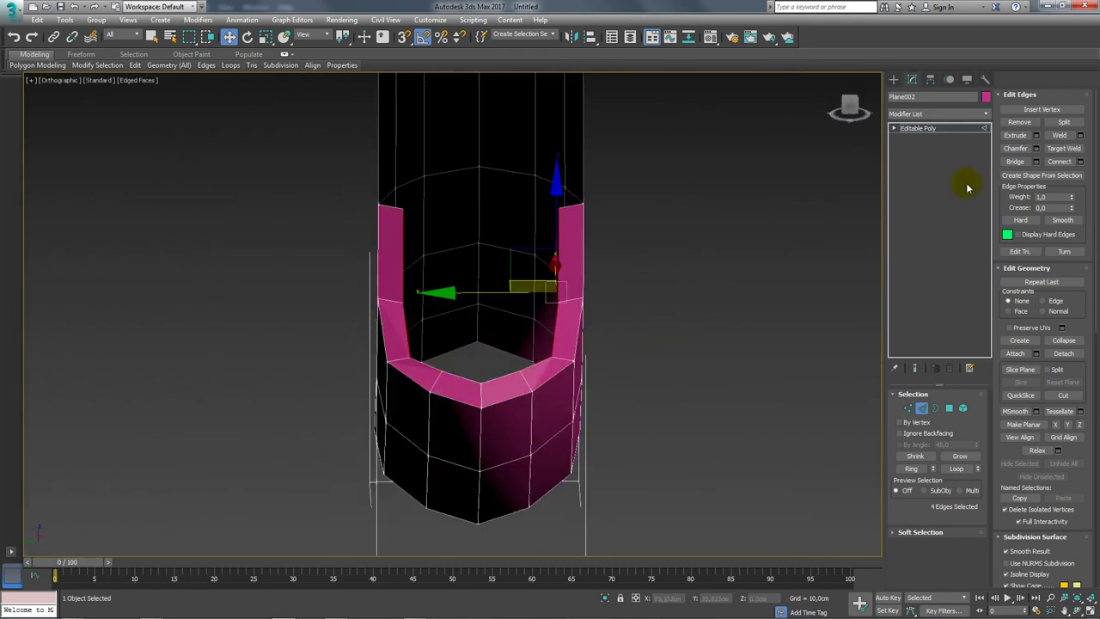
{"action": "left_click", "coordinate": [1020, 164]}
{"action": "left_click", "coordinate": [484, 360]}
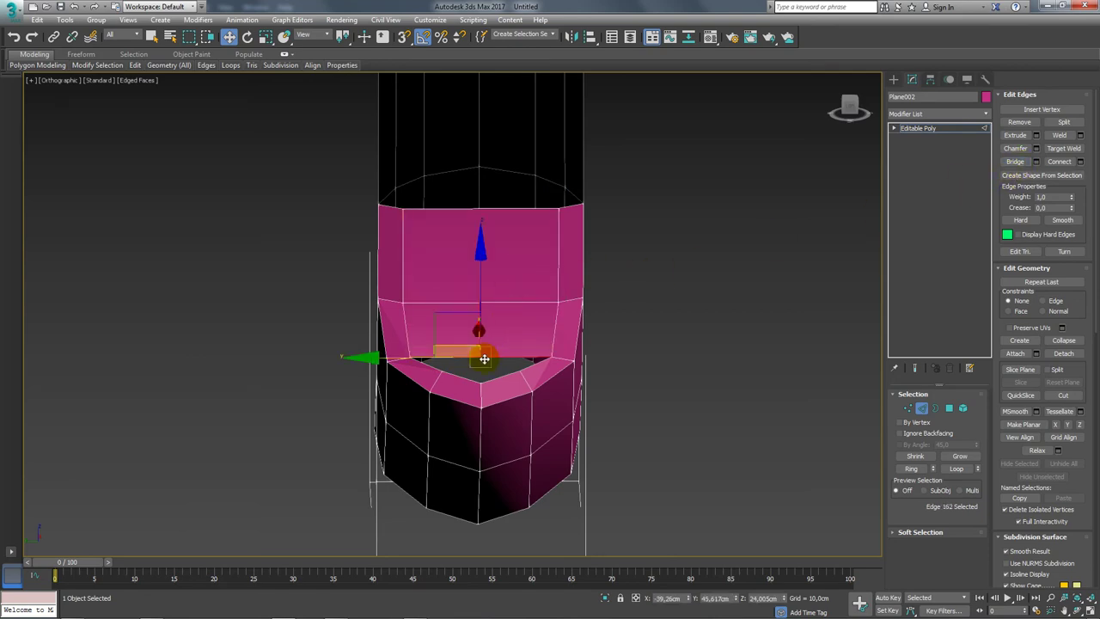
{"action": "left_click", "coordinate": [1064, 163]}
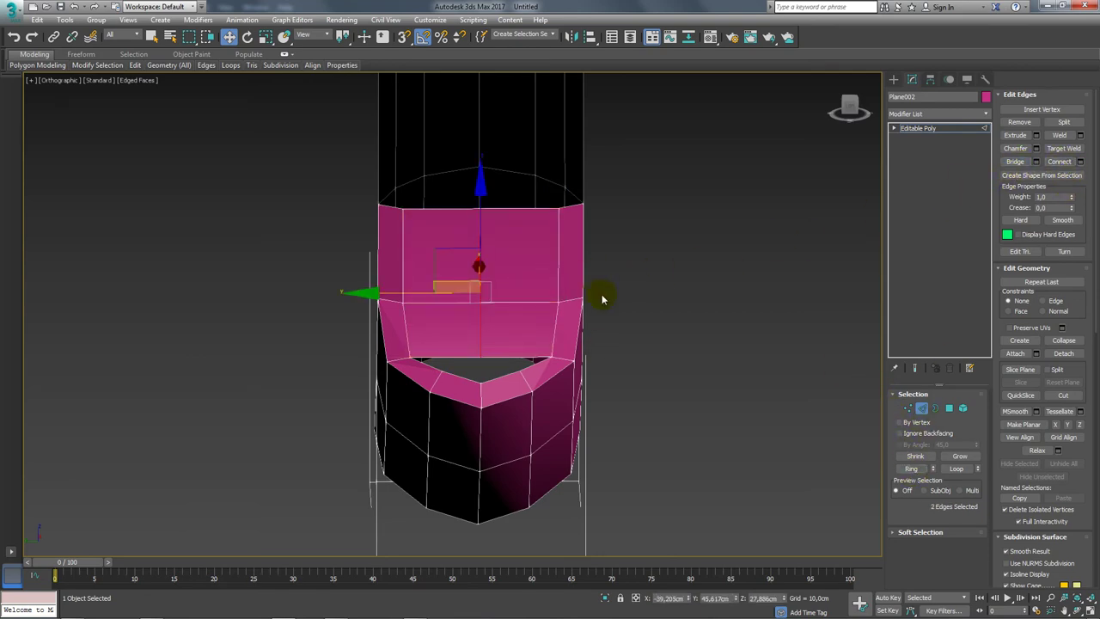
{"action": "middle_click_drag", "start_coordinate": [601, 300], "coordinate": [509, 257], "text": "alt"}
In the front view, Shift-drag the rim piece's outer edges left to extend a new flap of faces
{"action": "key", "text": "f"}
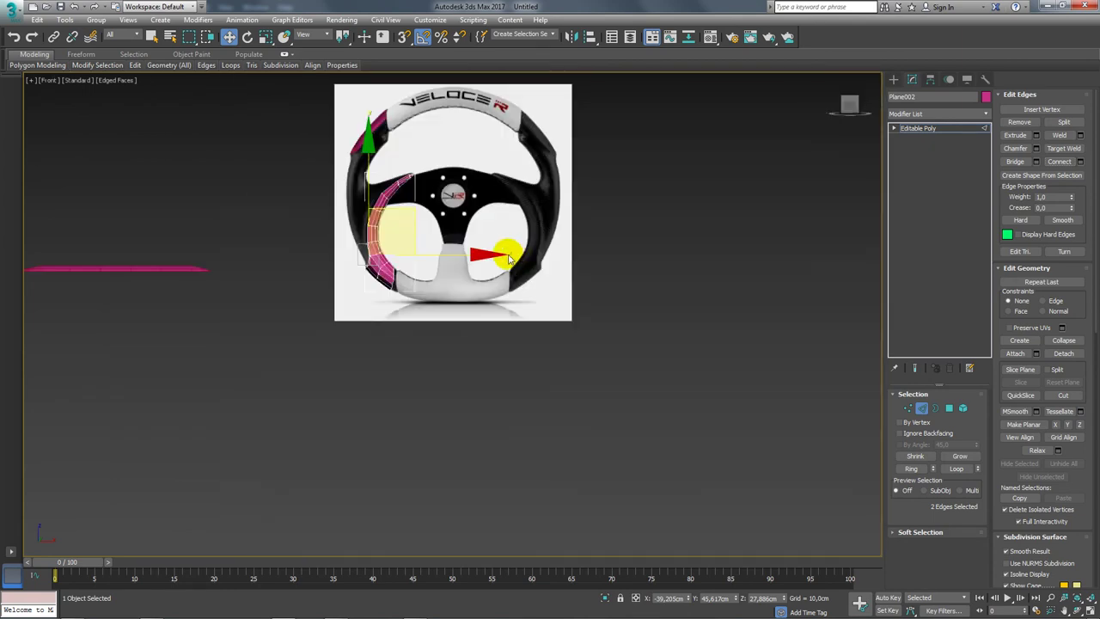
{"action": "scroll", "coordinate": [504, 253], "scroll_direction": "up", "scroll_amount": 4}
{"action": "scroll", "coordinate": [438, 270], "scroll_direction": "up", "scroll_amount": 4}
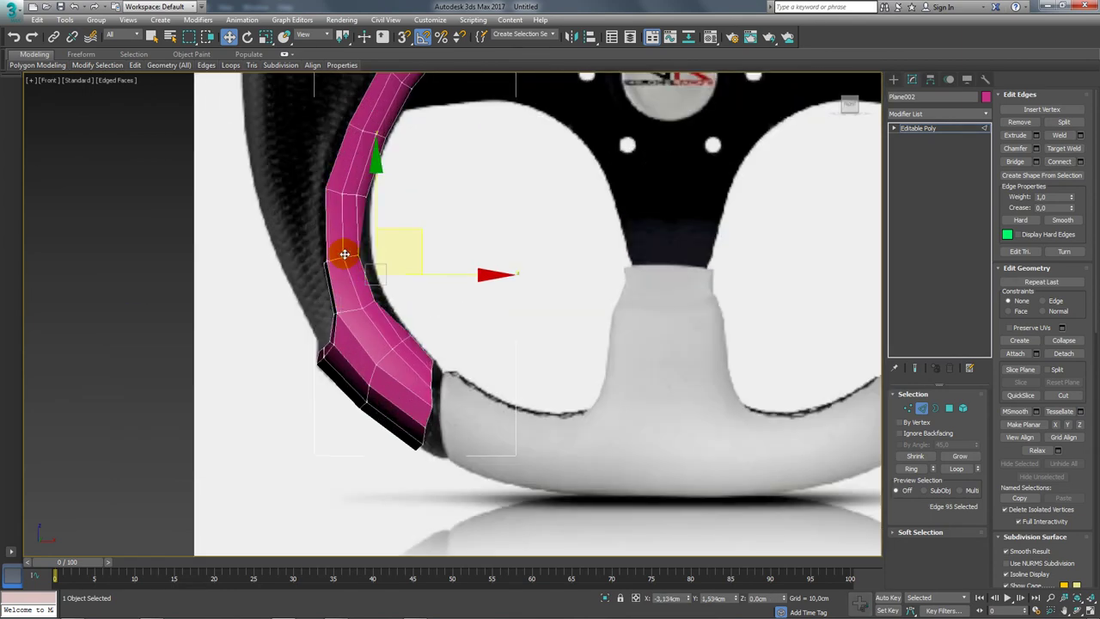
{"action": "left_click_drag", "start_coordinate": [369, 263], "coordinate": [348, 249], "text": "shift"}
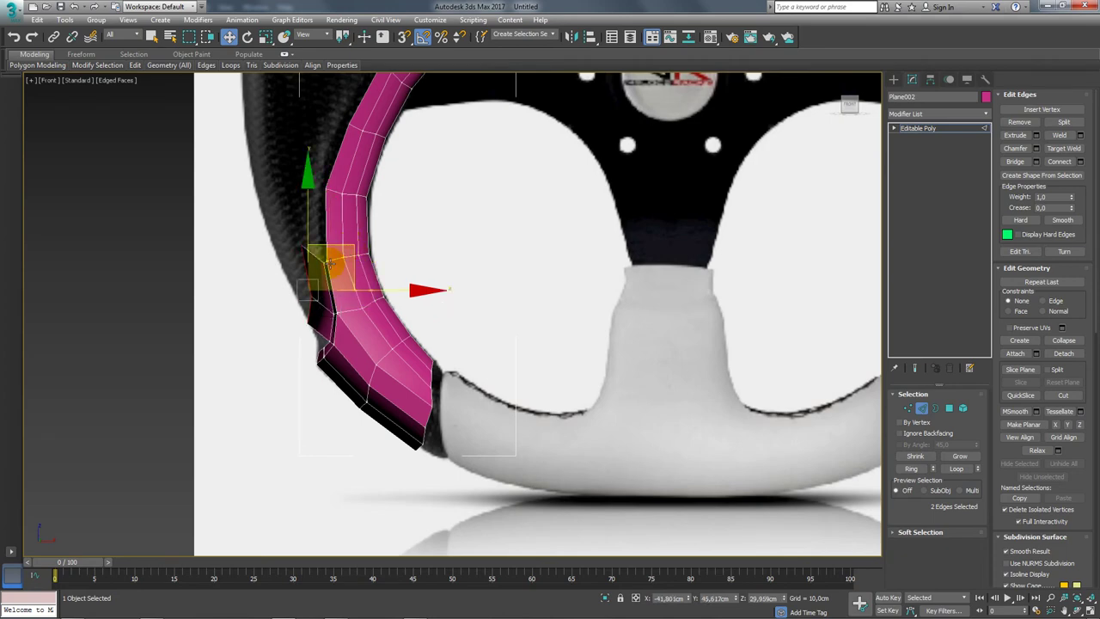
Move the new flap's corner vertices left and down to shape it along the reference rim
{"action": "left_click", "coordinate": [908, 407]}
{"action": "scroll", "coordinate": [383, 313], "scroll_direction": "up", "scroll_amount": 3}
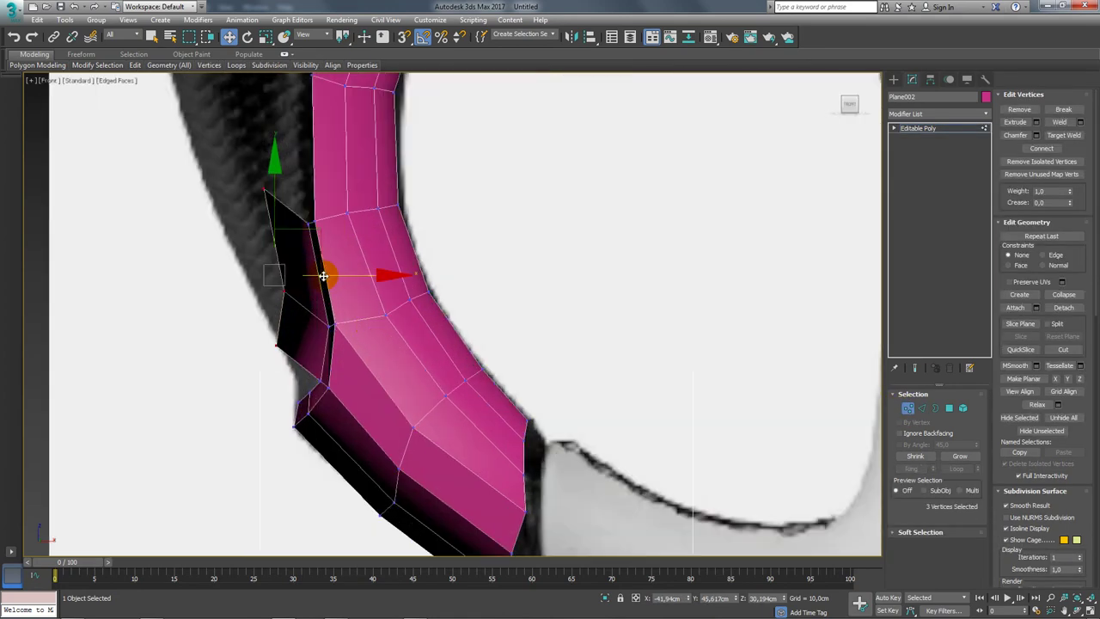
{"action": "left_click", "coordinate": [332, 233]}
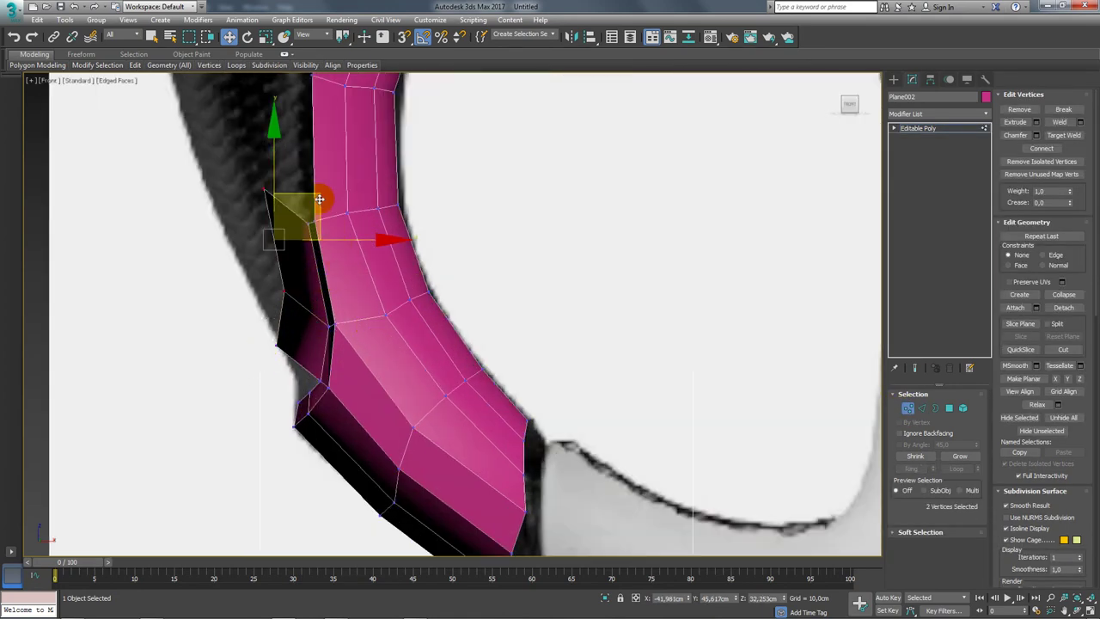
{"action": "left_click_drag", "start_coordinate": [296, 208], "coordinate": [275, 304]}
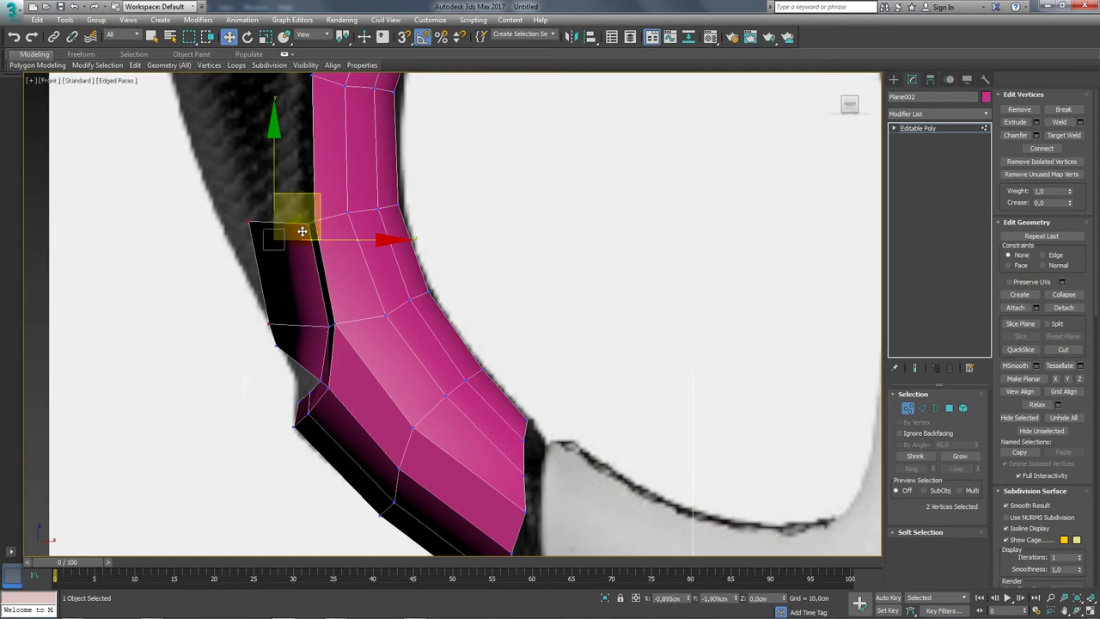
{"action": "left_click", "coordinate": [249, 224]}
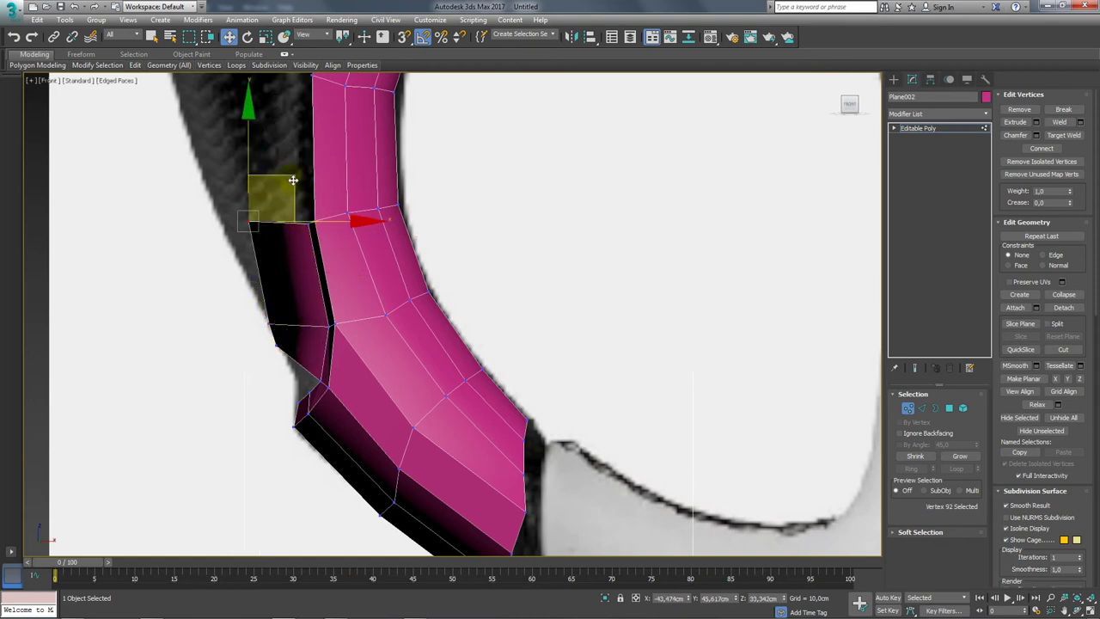
{"action": "middle_click_drag", "start_coordinate": [283, 221], "coordinate": [344, 295], "text": "alt"}
{"action": "scroll", "coordinate": [295, 285], "scroll_direction": "up", "scroll_amount": 3}
{"action": "scroll", "coordinate": [373, 307], "scroll_direction": "up", "scroll_amount": 3}
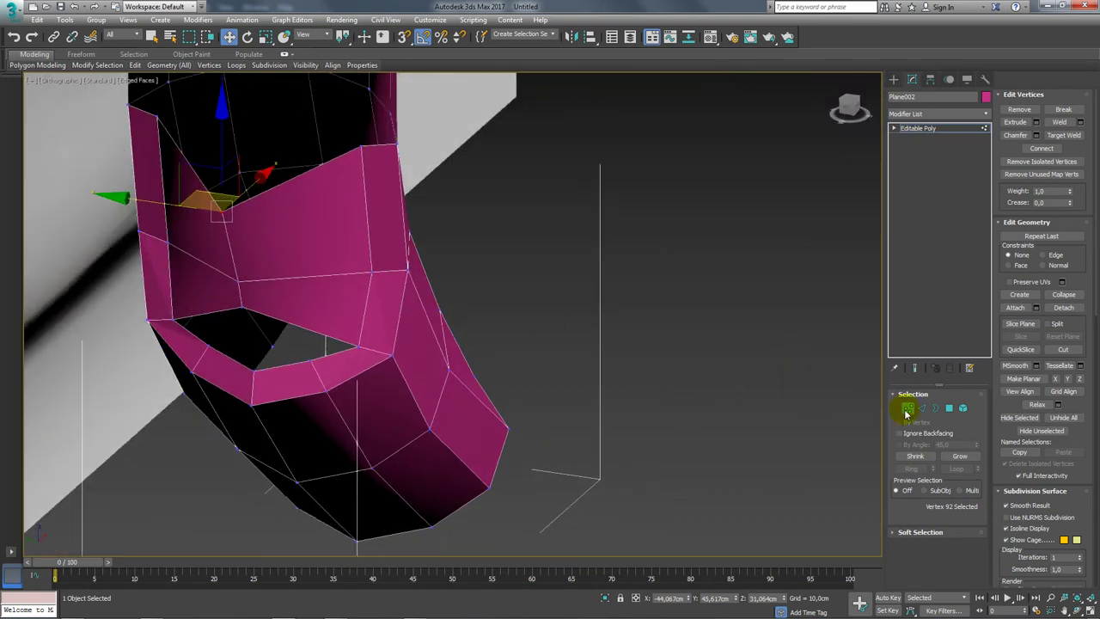
Select two edges across the flap and Connect them with a new splitting edge
{"action": "left_click", "coordinate": [923, 410]}
{"action": "left_click", "coordinate": [307, 275]}
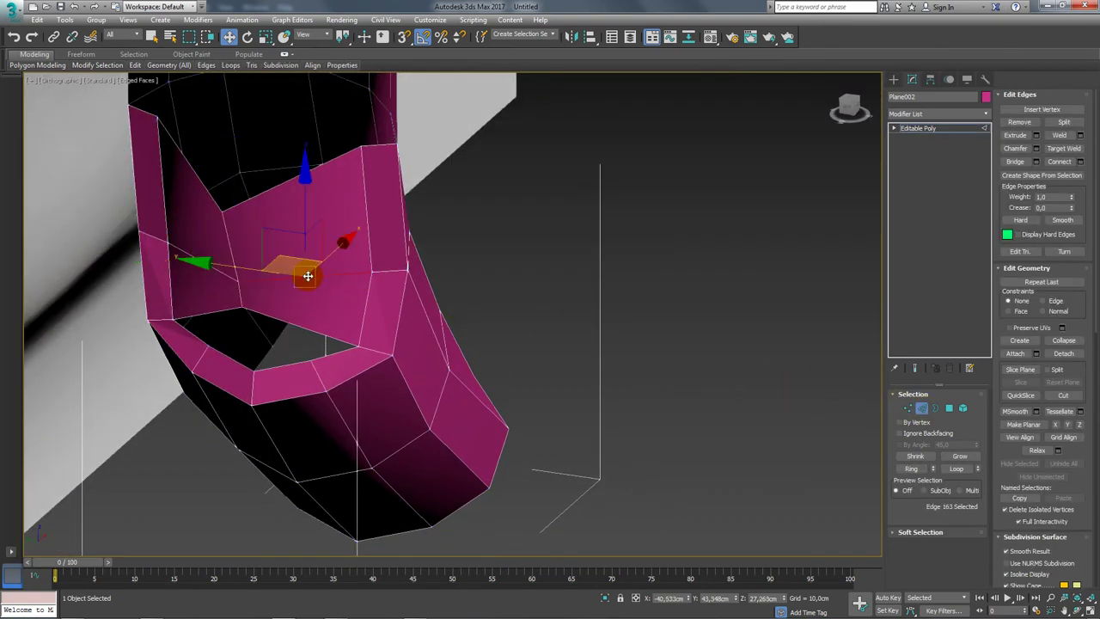
{"action": "left_click", "coordinate": [203, 188], "text": "ctrl"}
{"action": "left_click", "coordinate": [1059, 162]}
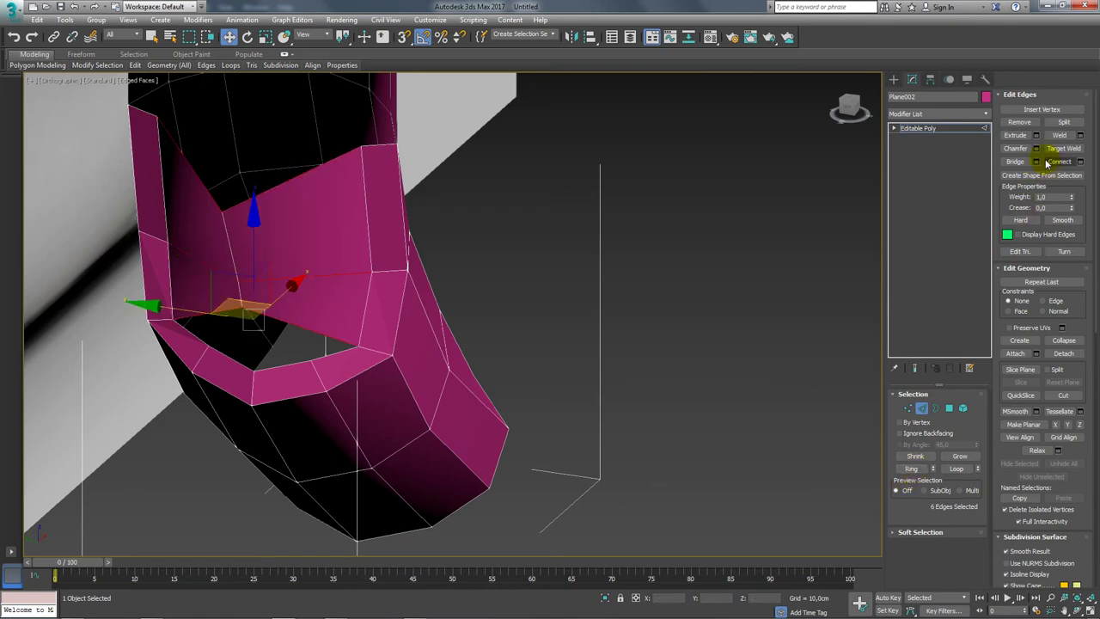
{"action": "scroll", "coordinate": [410, 269], "scroll_direction": "up", "scroll_amount": 4}
{"action": "scroll", "coordinate": [396, 268], "scroll_direction": "up", "scroll_amount": 2}
Move the flap's outer vertices left onto the reference wheel's dark outer rim
{"action": "key", "text": "f"}
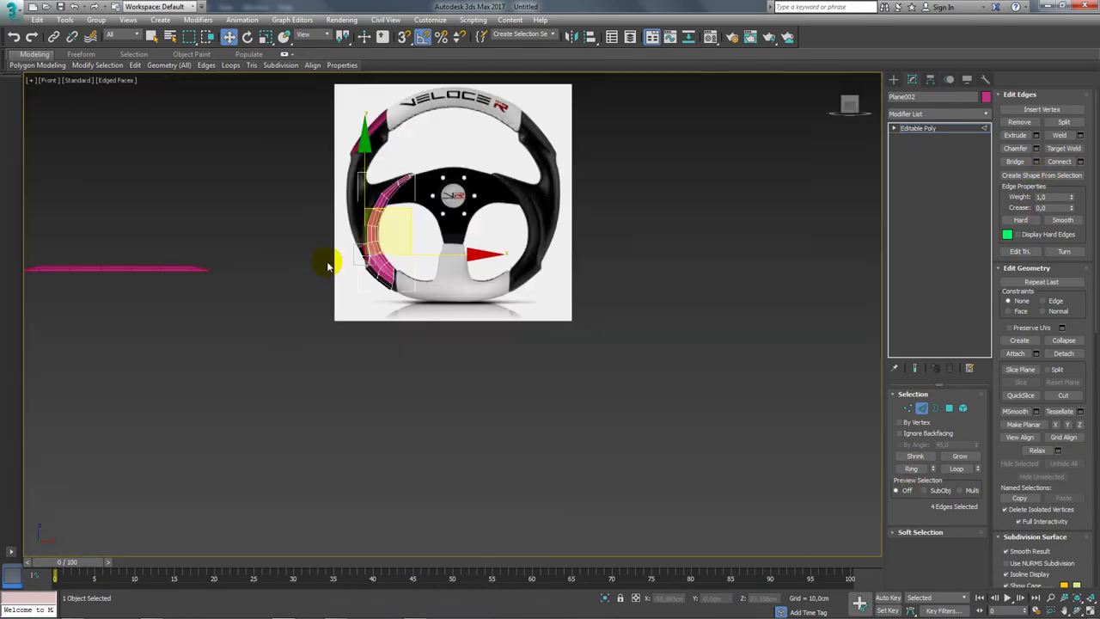
{"action": "scroll", "coordinate": [322, 258], "scroll_direction": "up", "scroll_amount": 1}
{"action": "scroll", "coordinate": [413, 288], "scroll_direction": "up", "scroll_amount": 3}
{"action": "scroll", "coordinate": [424, 296], "scroll_direction": "up", "scroll_amount": 2}
{"action": "left_click_drag", "start_coordinate": [424, 296], "coordinate": [436, 287]}
{"action": "left_click", "coordinate": [908, 409]}
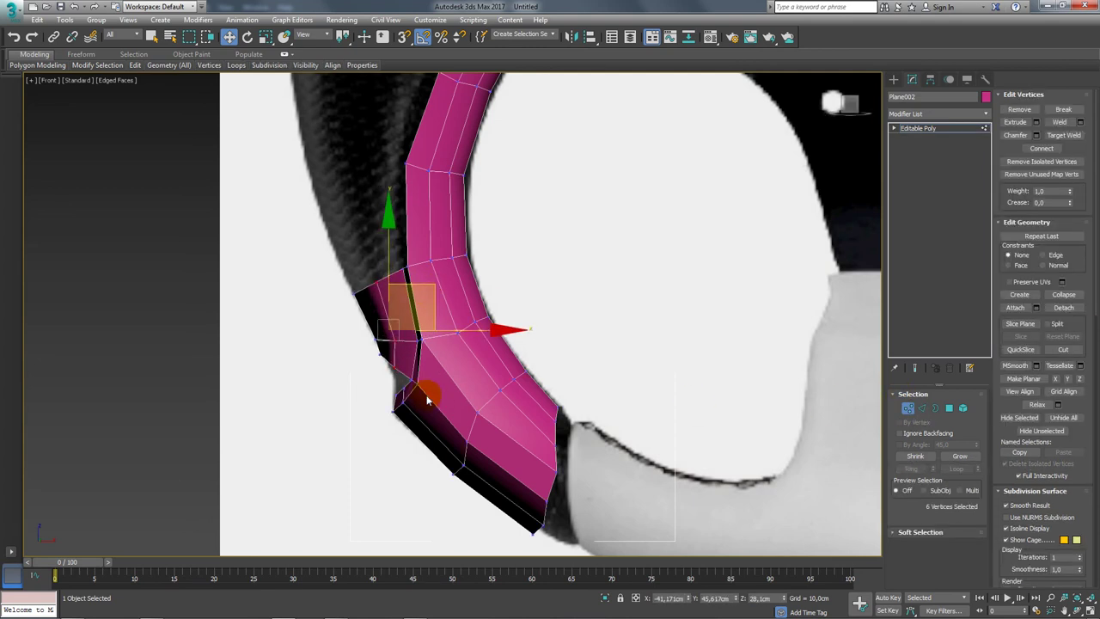
{"action": "scroll", "coordinate": [425, 391], "scroll_direction": "up", "scroll_amount": 3}
{"action": "left_click_drag", "start_coordinate": [435, 386], "coordinate": [347, 322]}
{"action": "middle_click_drag", "start_coordinate": [398, 237], "coordinate": [398, 266]}
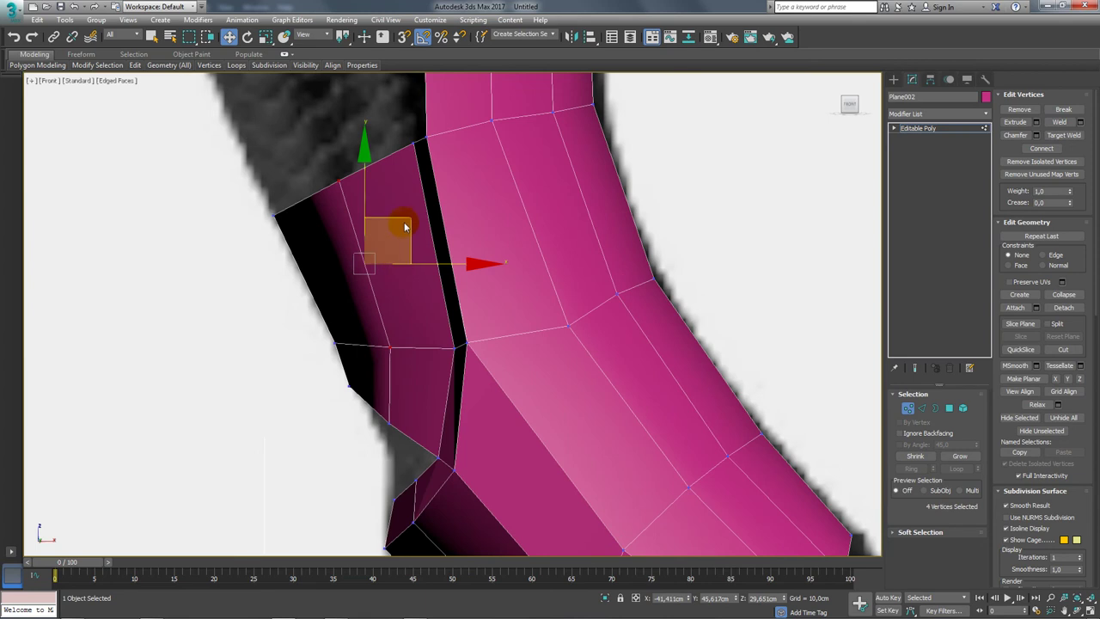
{"action": "left_click_drag", "start_coordinate": [391, 226], "coordinate": [374, 250]}
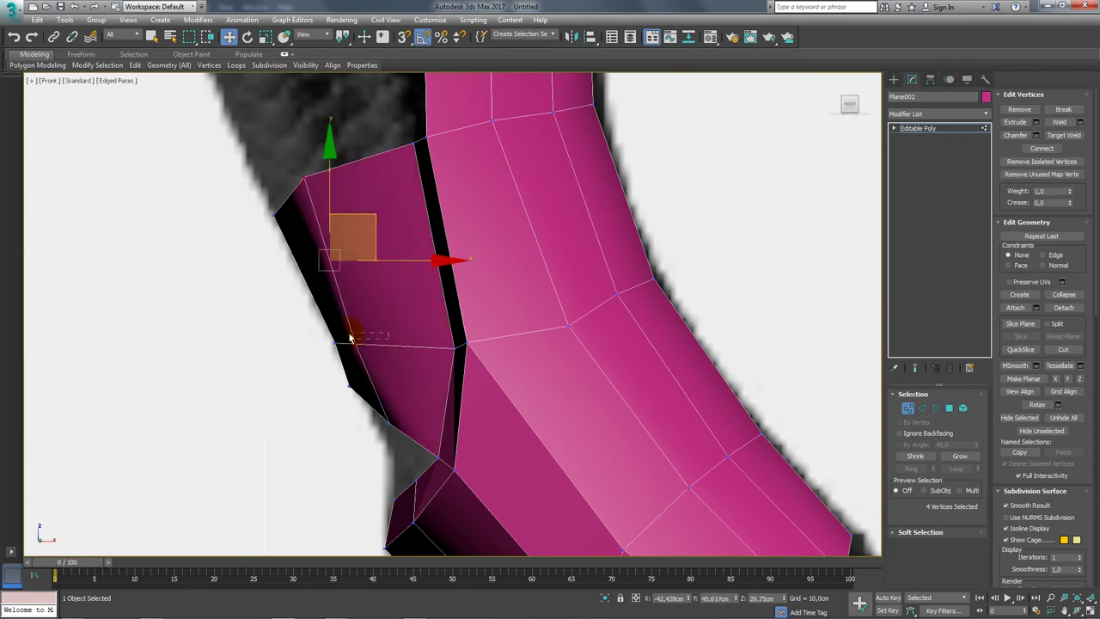
Move the flap's top two vertices down-left onto the reference rim
{"action": "left_click_drag", "start_coordinate": [375, 356], "coordinate": [300, 290], "text": "alt"}
{"action": "middle_click_drag", "start_coordinate": [335, 195], "coordinate": [341, 264]}
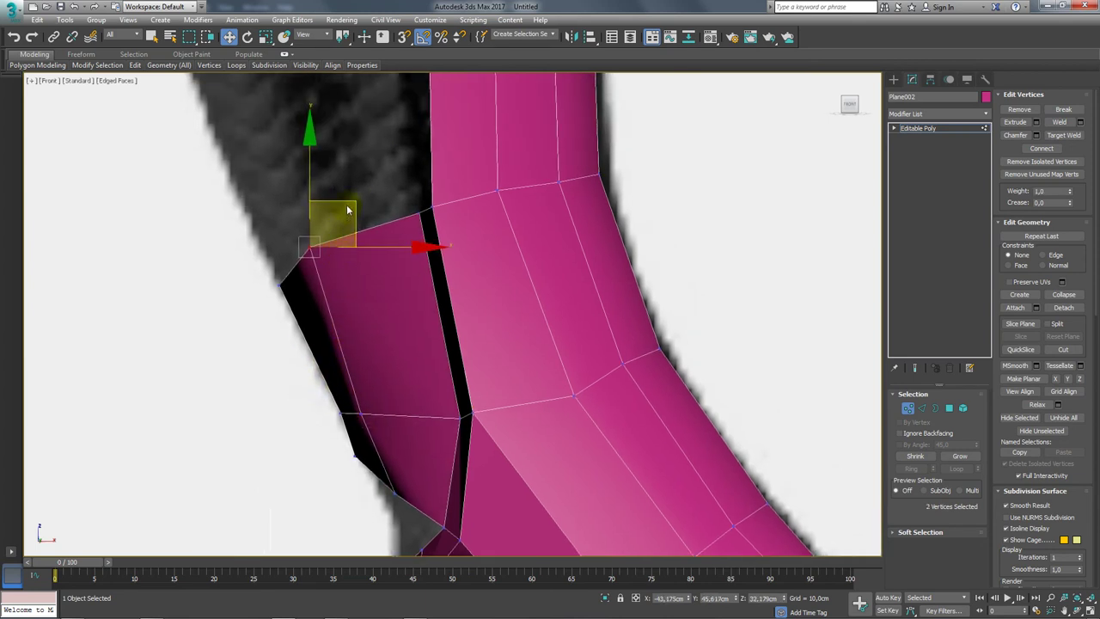
{"action": "left_click_drag", "start_coordinate": [348, 209], "coordinate": [339, 226]}
{"action": "scroll", "coordinate": [340, 258], "scroll_direction": "down", "scroll_amount": 4}
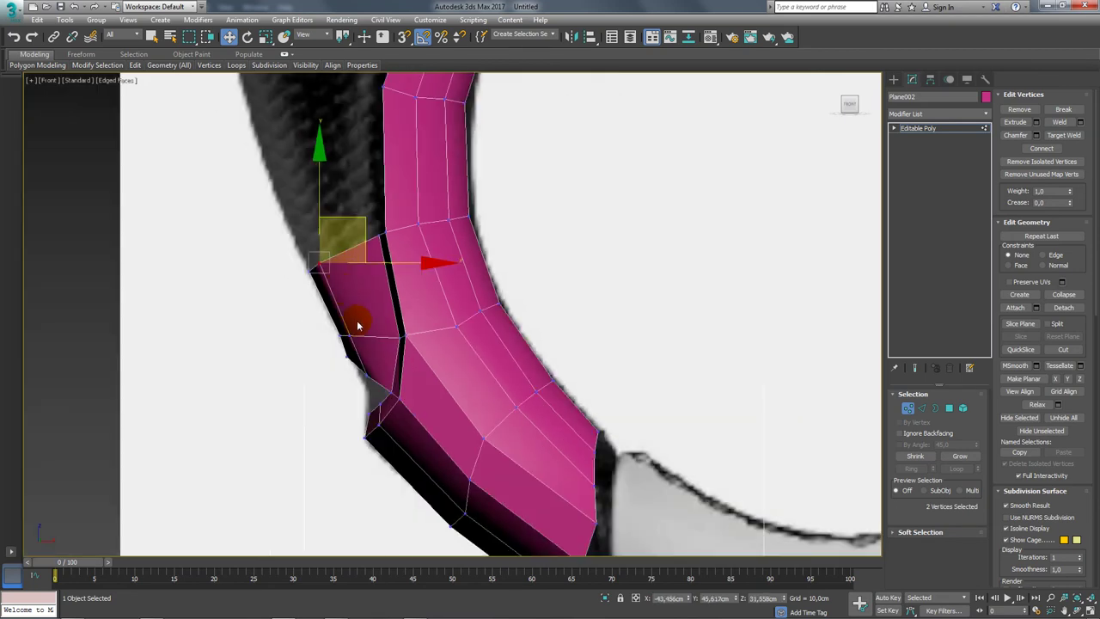
{"action": "mouse_move", "coordinate": [358, 325]}
{"action": "middle_mouse_down", "text": "alt"}
{"action": "mouse_move", "coordinate": [474, 386]}
{"action": "mouse_move", "coordinate": [568, 390]}
{"action": "mouse_move", "coordinate": [490, 381]}
{"action": "mouse_move", "coordinate": [486, 363]}
{"action": "middle_mouse_up", "text": "alt"}
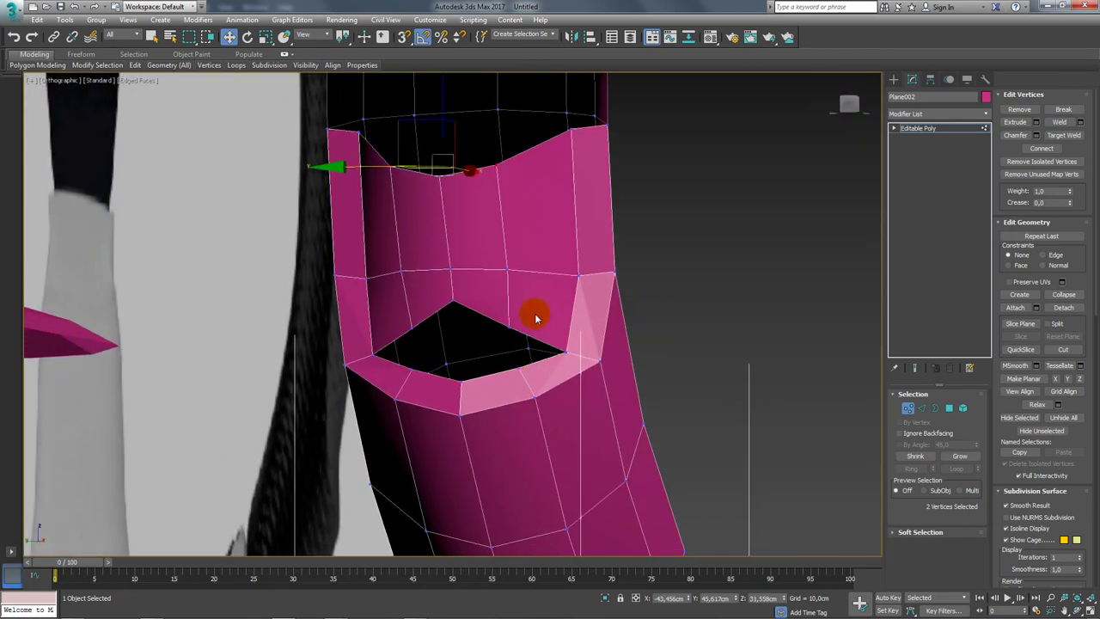
Target Weld the hole's vertices to close the gap between the flap and rim piece
{"action": "left_click", "coordinate": [1065, 135]}
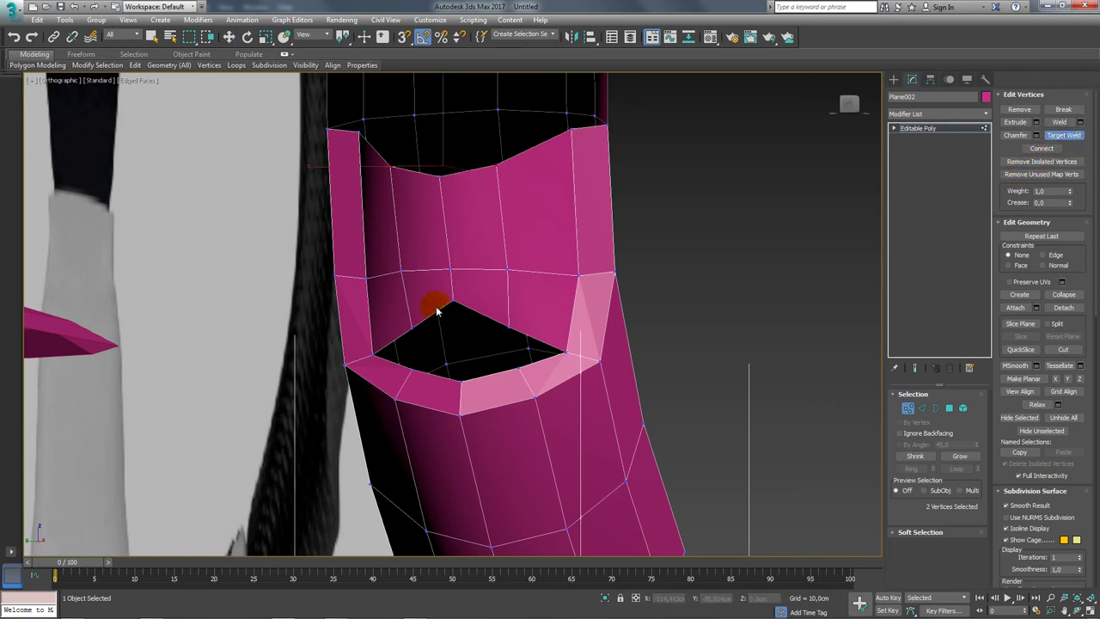
{"action": "left_click", "coordinate": [462, 380]}
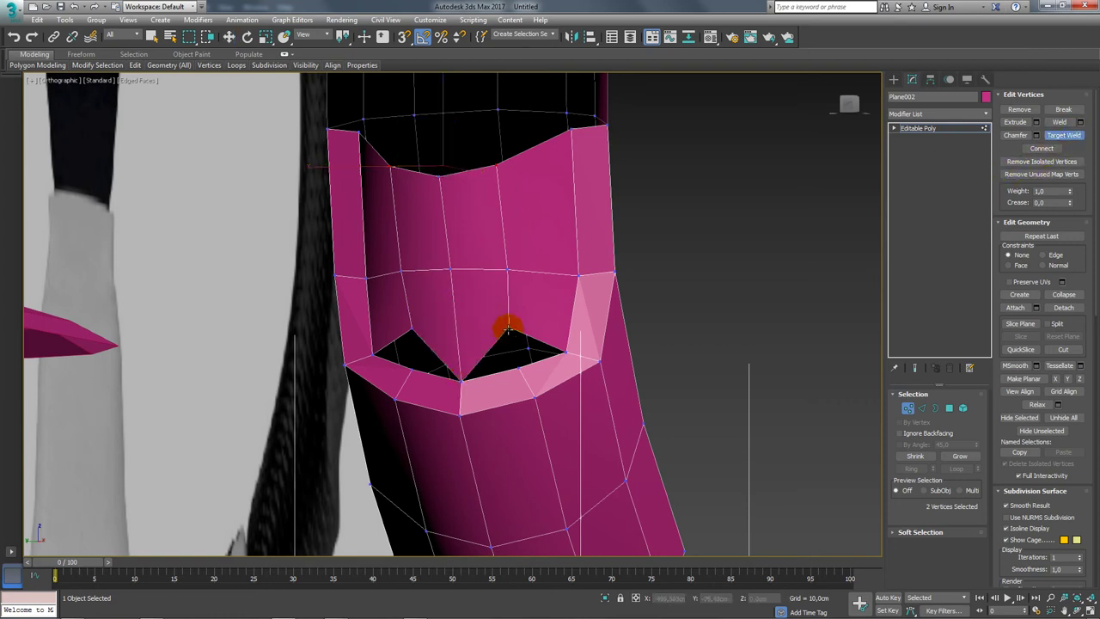
{"action": "left_click", "coordinate": [518, 371]}
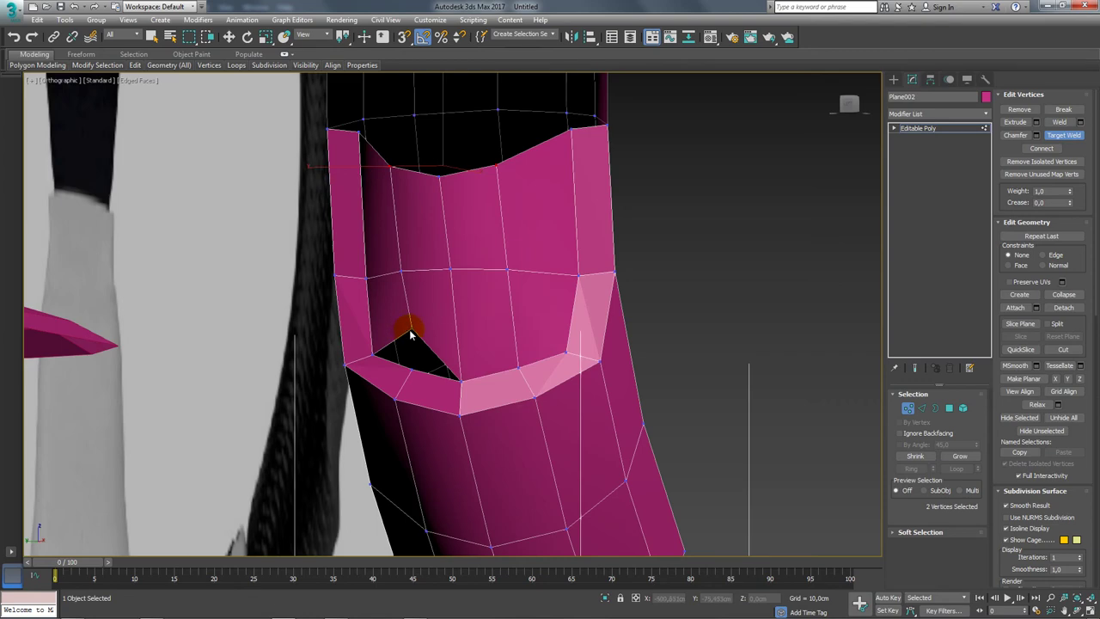
{"action": "left_click", "coordinate": [410, 378]}
{"action": "scroll", "coordinate": [410, 374], "scroll_direction": "down", "scroll_amount": 3}
Select the notch vertices and scale them along Y to flatten the top edge
{"action": "key", "text": "w"}
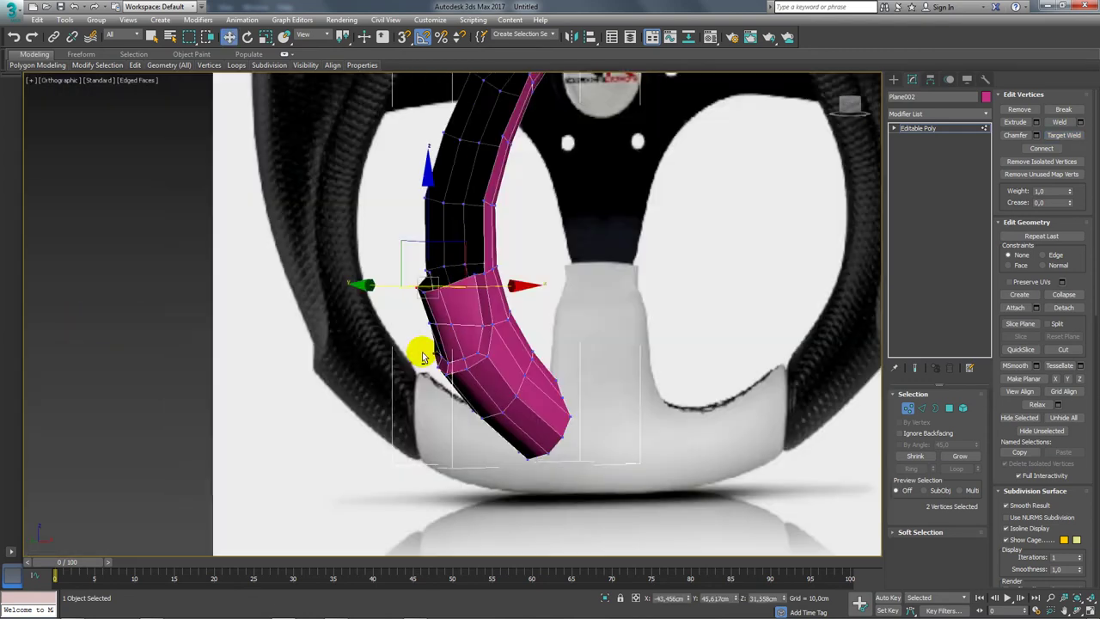
{"action": "mouse_move", "coordinate": [436, 347]}
{"action": "middle_mouse_down", "text": "alt"}
{"action": "mouse_move", "coordinate": [398, 371]}
{"action": "mouse_move", "coordinate": [481, 372]}
{"action": "mouse_move", "coordinate": [453, 316]}
{"action": "middle_mouse_up", "text": "alt"}
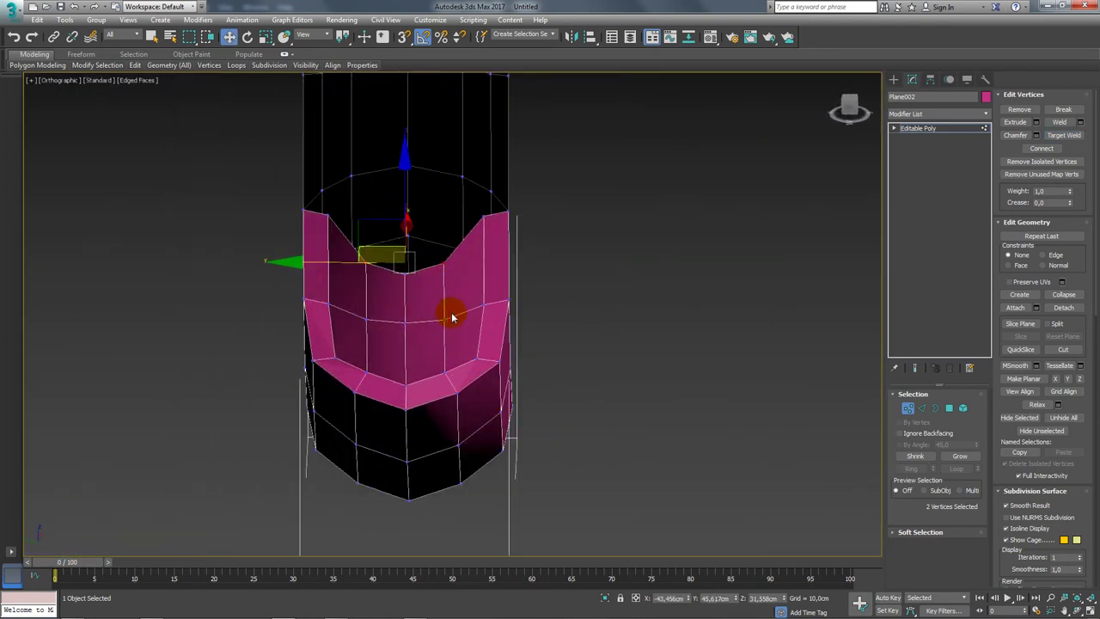
{"action": "left_click", "coordinate": [368, 319], "text": "ctrl"}
{"action": "key", "text": "e"}
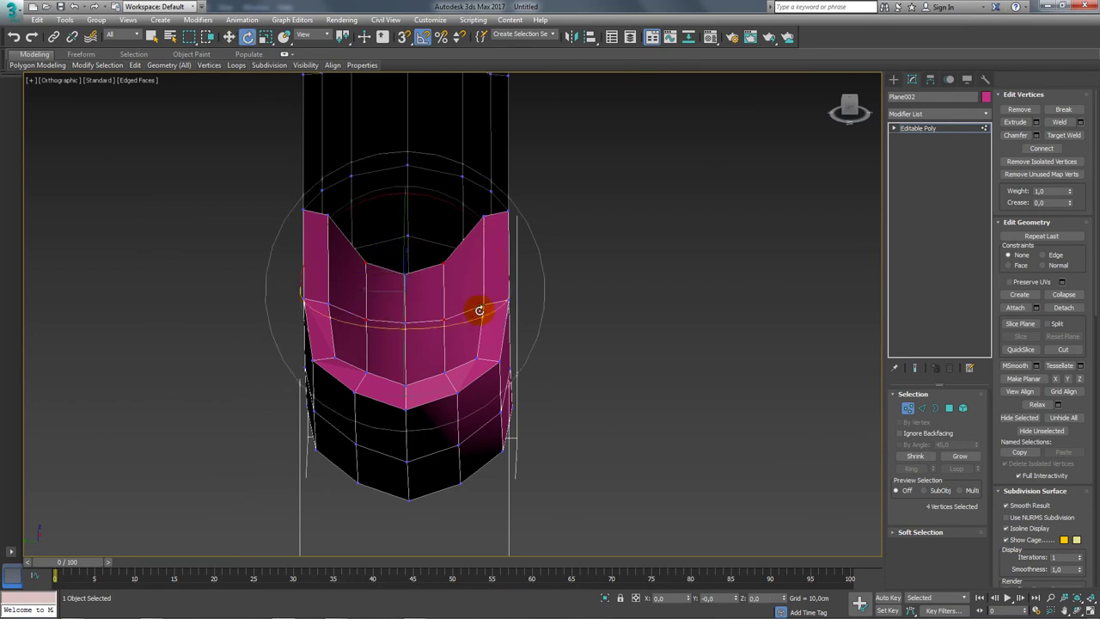
{"action": "key", "text": "r"}
{"action": "left_click_drag", "start_coordinate": [510, 296], "coordinate": [535, 293]}
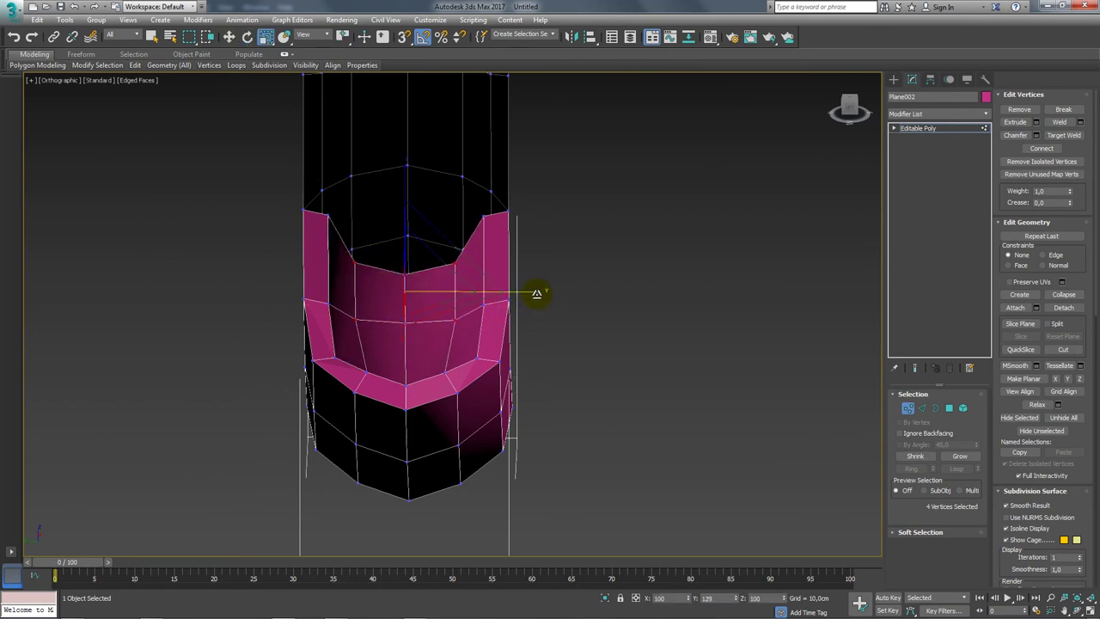
{"action": "left_click_drag", "start_coordinate": [536, 294], "coordinate": [469, 328]}
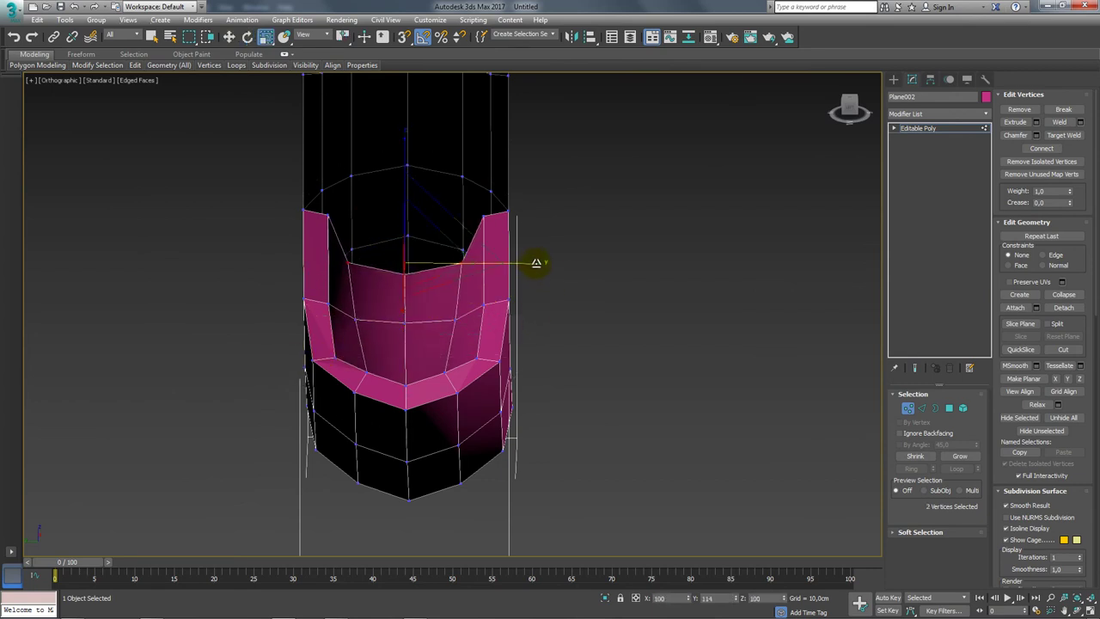
Select a pair of edges on the side flap piece in Edge mode
{"action": "key", "text": "2"}
{"action": "key", "text": "f"}
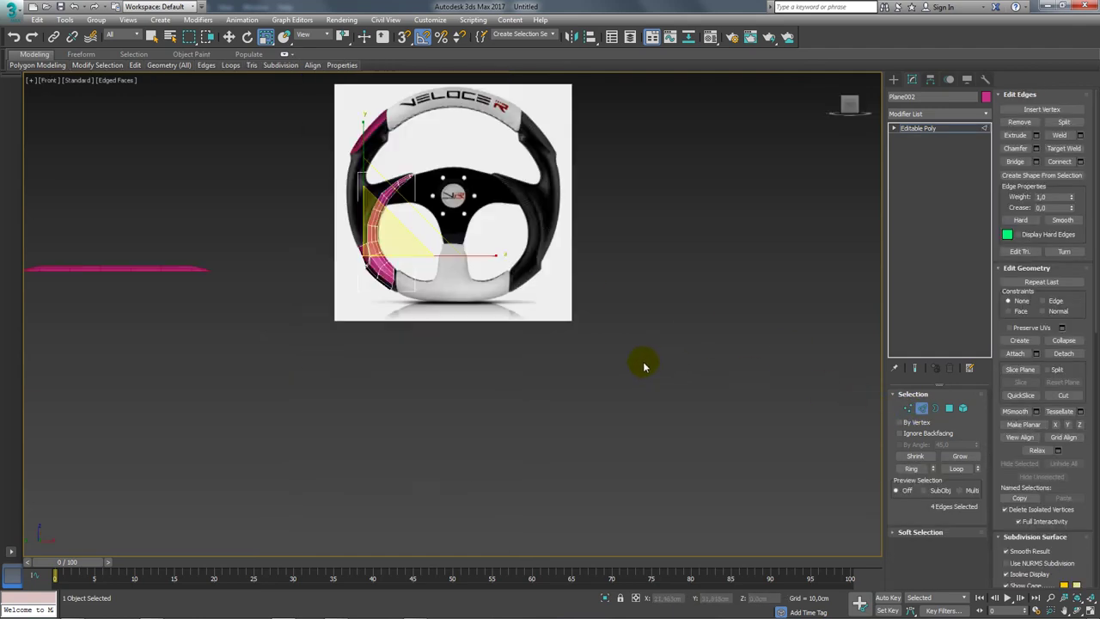
{"action": "scroll", "coordinate": [403, 336], "scroll_direction": "up", "scroll_amount": 3}
{"action": "scroll", "coordinate": [402, 335], "scroll_direction": "up", "scroll_amount": 2}
{"action": "mouse_move", "coordinate": [381, 338]}
{"action": "middle_mouse_down", "text": "alt"}
{"action": "mouse_move", "coordinate": [443, 320]}
{"action": "mouse_move", "coordinate": [388, 296]}
{"action": "middle_mouse_up", "text": "alt"}
{"action": "left_click", "coordinate": [417, 325], "text": "ctrl"}
{"action": "scroll", "coordinate": [362, 290], "scroll_direction": "up", "scroll_amount": 2}
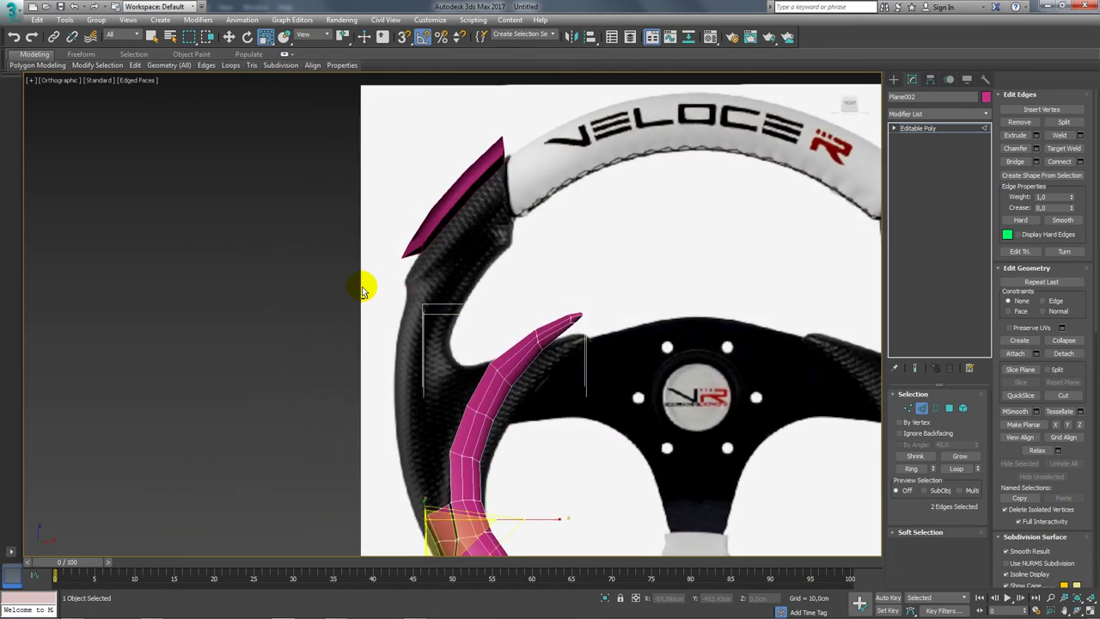
Switch to Plane003 and Shift-scale its border edges to 75% along Y for new faces
{"action": "left_click", "coordinate": [929, 128]}
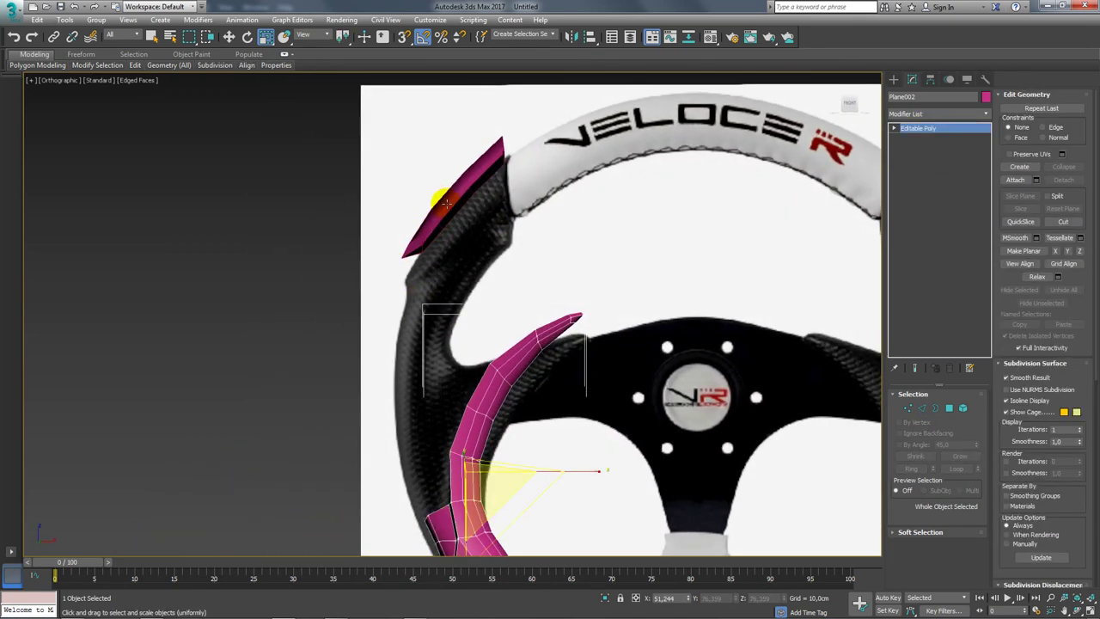
{"action": "left_click", "coordinate": [446, 203]}
{"action": "left_click", "coordinate": [935, 408]}
{"action": "scroll", "coordinate": [421, 201], "scroll_direction": "up", "scroll_amount": 2}
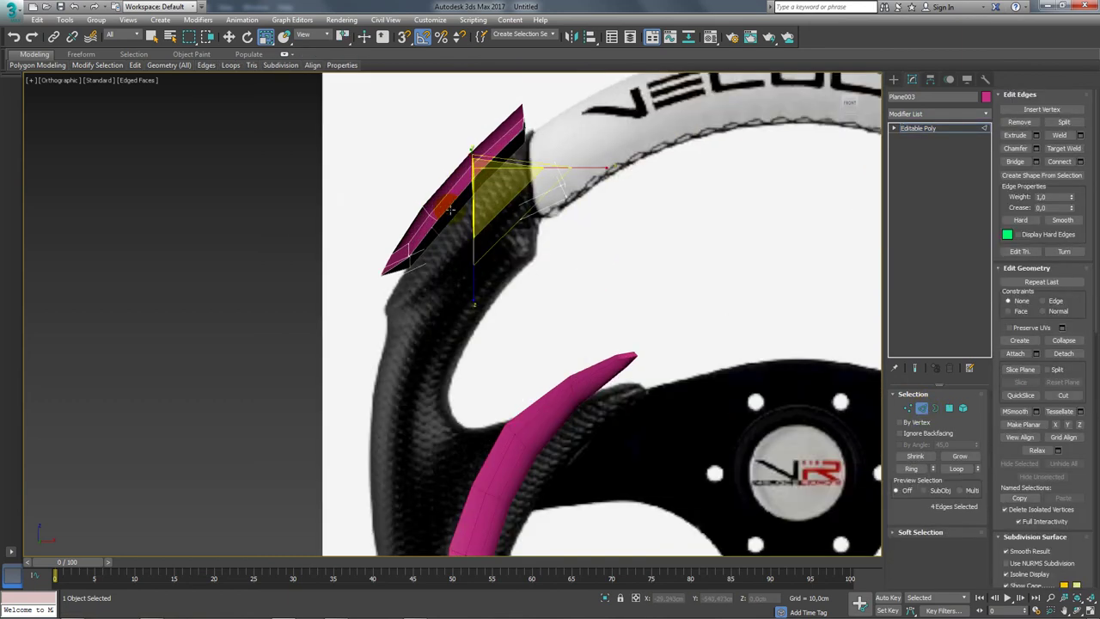
{"action": "mouse_move", "coordinate": [456, 201]}
{"action": "middle_mouse_down", "text": "alt"}
{"action": "mouse_move", "coordinate": [489, 225]}
{"action": "mouse_move", "coordinate": [479, 215]}
{"action": "mouse_move", "coordinate": [545, 128]}
{"action": "mouse_move", "coordinate": [423, 243]}
{"action": "middle_mouse_up", "text": "alt"}
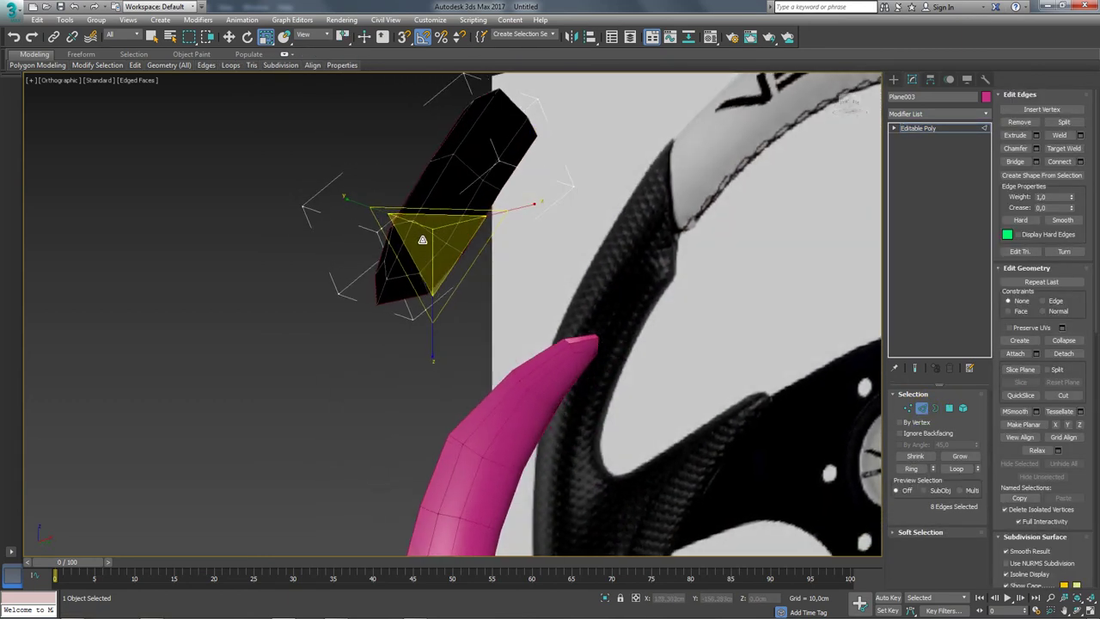
{"action": "left_click_drag", "start_coordinate": [351, 203], "coordinate": [359, 203], "text": "shift"}
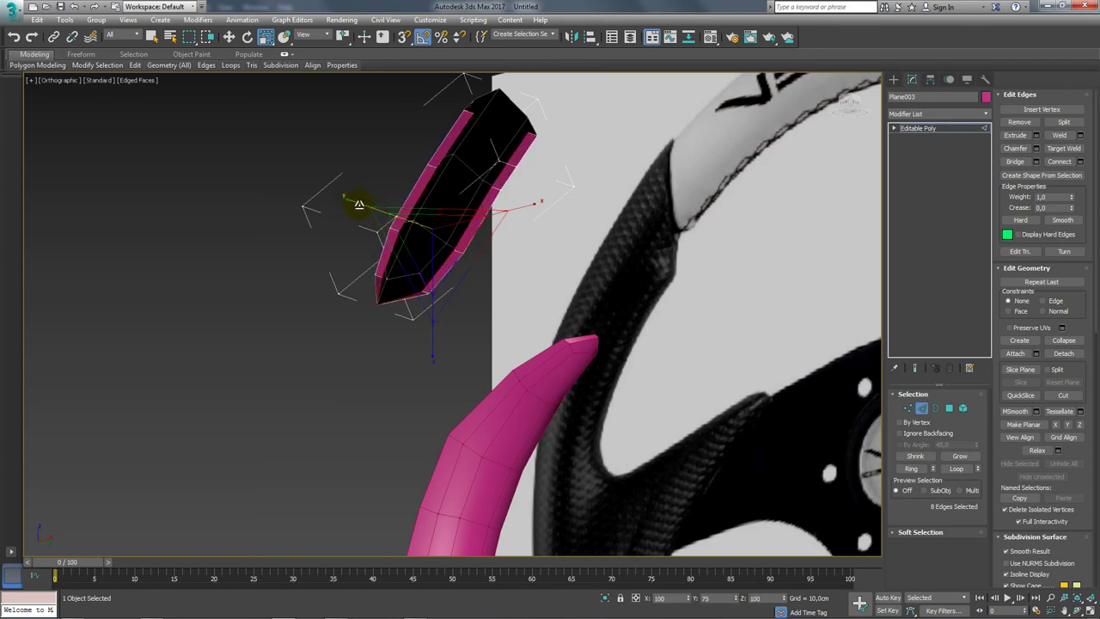
{"action": "mouse_move", "coordinate": [361, 207]}
{"action": "middle_mouse_down", "text": "alt"}
{"action": "mouse_move", "coordinate": [434, 249]}
{"action": "mouse_move", "coordinate": [505, 254]}
{"action": "middle_mouse_up", "text": "alt"}
Move Plane003's new border edges to give the upper rim piece thickness
{"action": "key", "text": "f"}
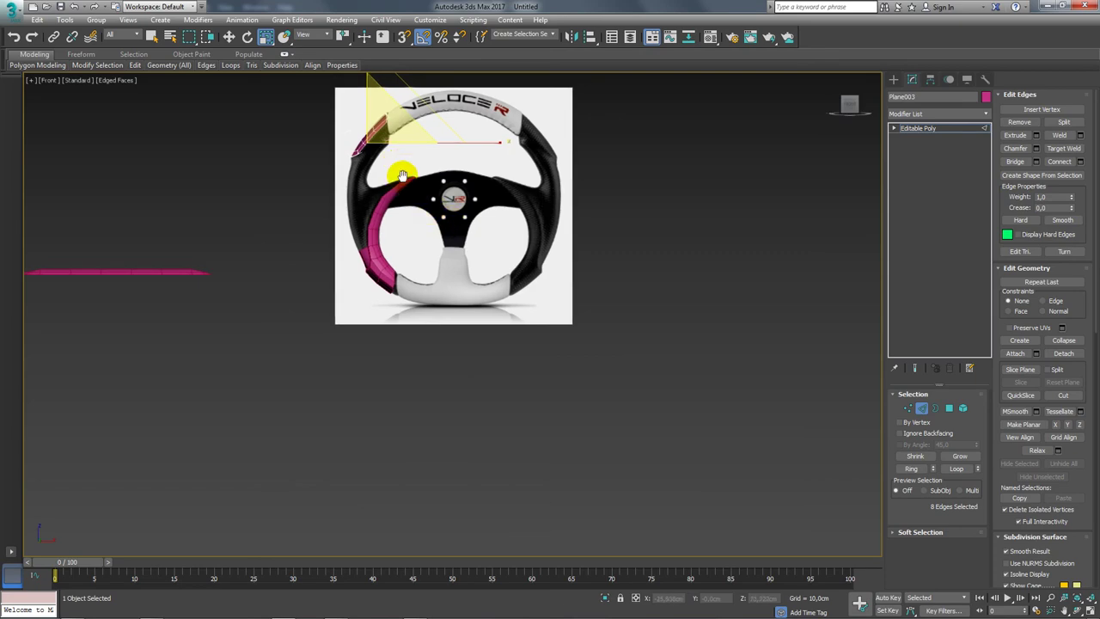
{"action": "scroll", "coordinate": [393, 176], "scroll_direction": "up", "scroll_amount": 3}
{"action": "scroll", "coordinate": [394, 204], "scroll_direction": "up", "scroll_amount": 3}
{"action": "key", "text": "w"}
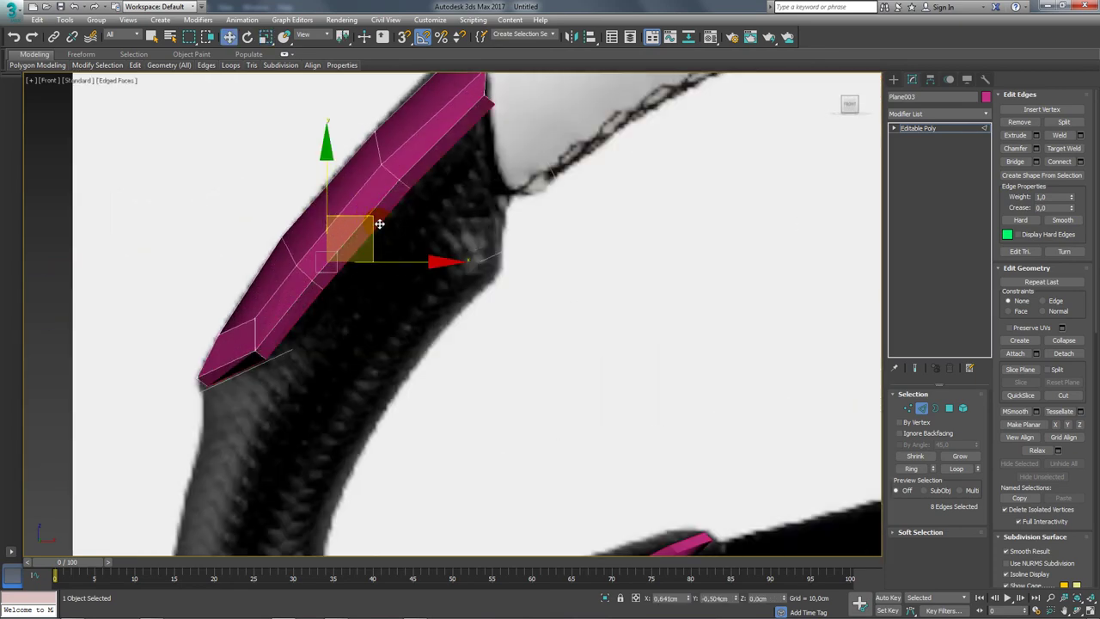
{"action": "left_click_drag", "start_coordinate": [381, 225], "coordinate": [399, 236]}
{"action": "mouse_move", "coordinate": [424, 273]}
{"action": "middle_mouse_down", "text": "alt"}
{"action": "mouse_move", "coordinate": [404, 266]}
{"action": "mouse_move", "coordinate": [440, 255]}
{"action": "mouse_move", "coordinate": [478, 288]}
{"action": "mouse_move", "coordinate": [436, 271]}
{"action": "mouse_move", "coordinate": [503, 224]}
{"action": "mouse_move", "coordinate": [865, 401]}
{"action": "middle_mouse_up", "text": "alt"}
{"action": "scroll", "coordinate": [436, 272], "scroll_direction": "down", "scroll_amount": 5}
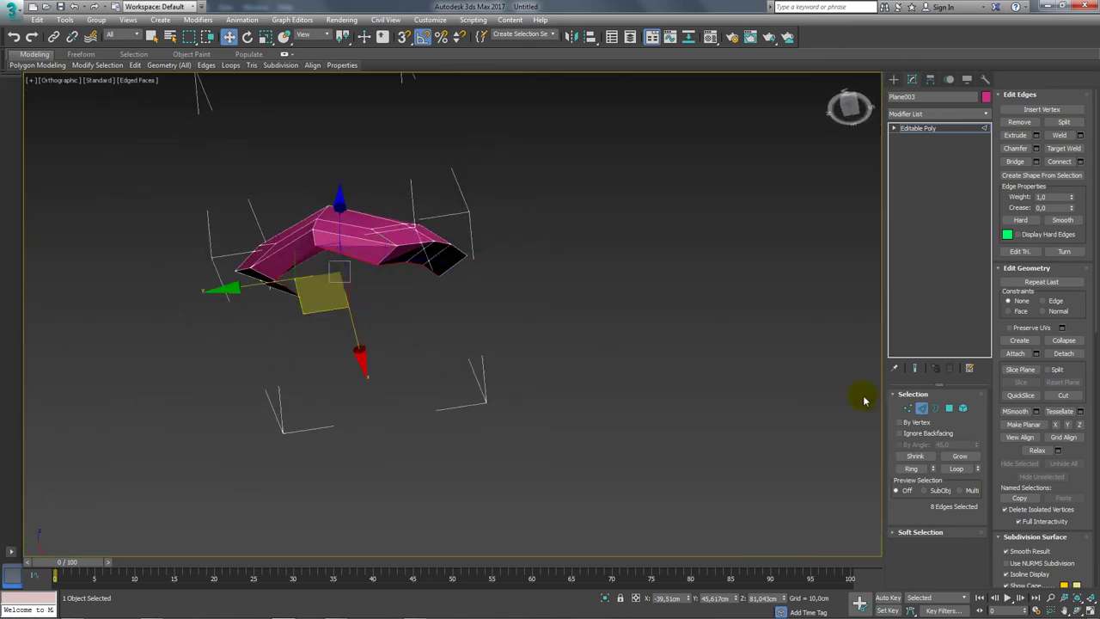
Pick a single vertex on Plane003, then return to Edge mode
{"action": "left_click", "coordinate": [908, 409]}
{"action": "left_click", "coordinate": [318, 254]}
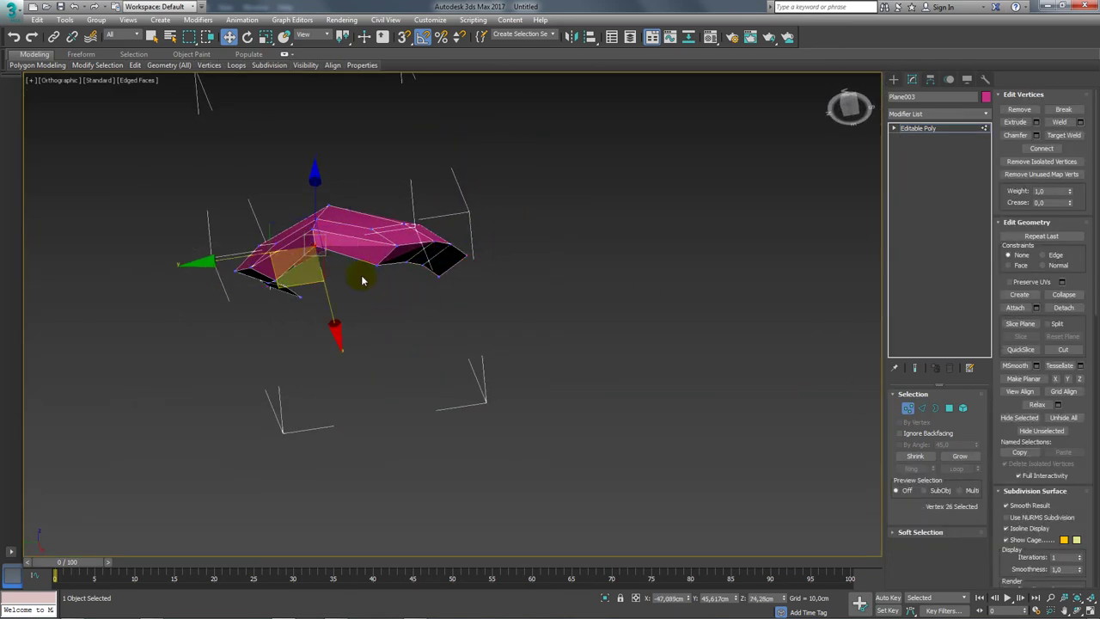
{"action": "scroll", "coordinate": [316, 248], "scroll_direction": "up", "scroll_amount": 5}
{"action": "scroll", "coordinate": [317, 248], "scroll_direction": "up", "scroll_amount": 3}
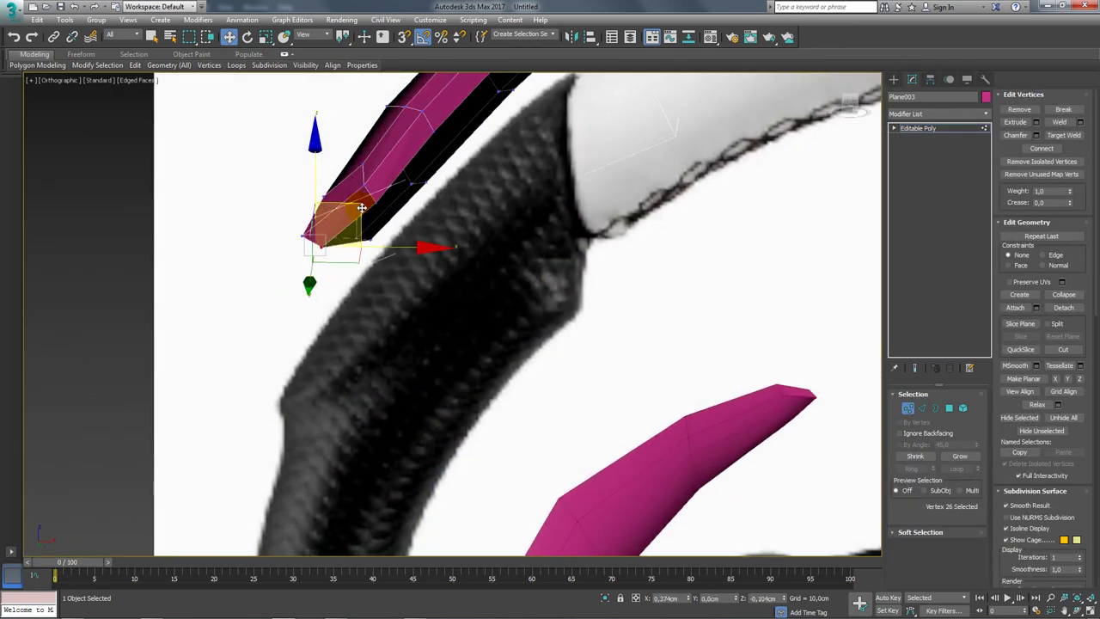
{"action": "mouse_move", "coordinate": [365, 206]}
{"action": "middle_mouse_down", "text": "alt"}
{"action": "mouse_move", "coordinate": [391, 232]}
{"action": "mouse_move", "coordinate": [954, 319]}
{"action": "middle_mouse_up", "text": "alt"}
{"action": "left_click", "coordinate": [926, 410]}
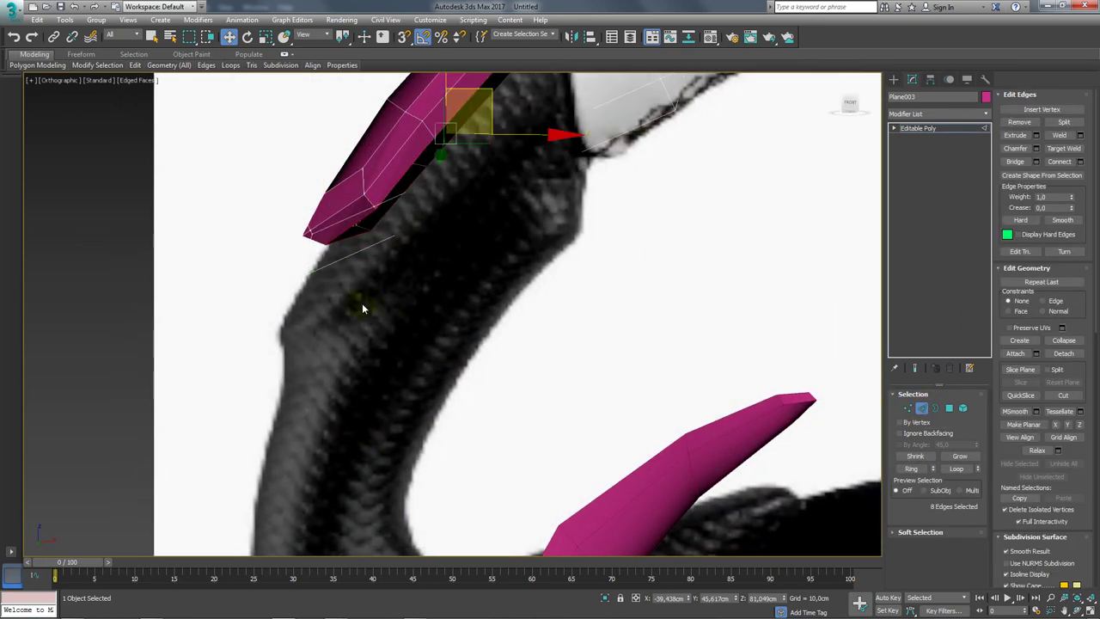
{"action": "middle_click_drag", "start_coordinate": [362, 303], "coordinate": [434, 306], "text": "alt"}
{"action": "scroll", "coordinate": [413, 256], "scroll_direction": "down", "scroll_amount": 5}
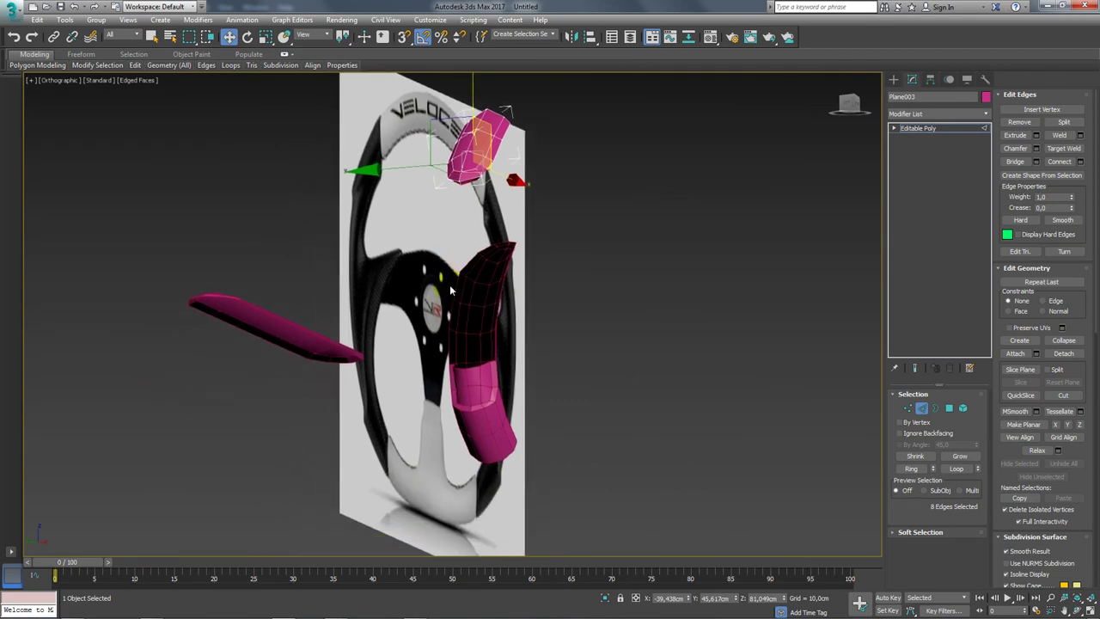
{"action": "scroll", "coordinate": [453, 375], "scroll_direction": "up", "scroll_amount": 4}
{"action": "scroll", "coordinate": [489, 378], "scroll_direction": "up", "scroll_amount": 2}
{"action": "mouse_move", "coordinate": [488, 378]}
{"action": "middle_mouse_down", "text": "alt"}
{"action": "mouse_move", "coordinate": [472, 274]}
{"action": "mouse_move", "coordinate": [478, 338]}
{"action": "mouse_move", "coordinate": [484, 192]}
{"action": "middle_mouse_up", "text": "alt"}
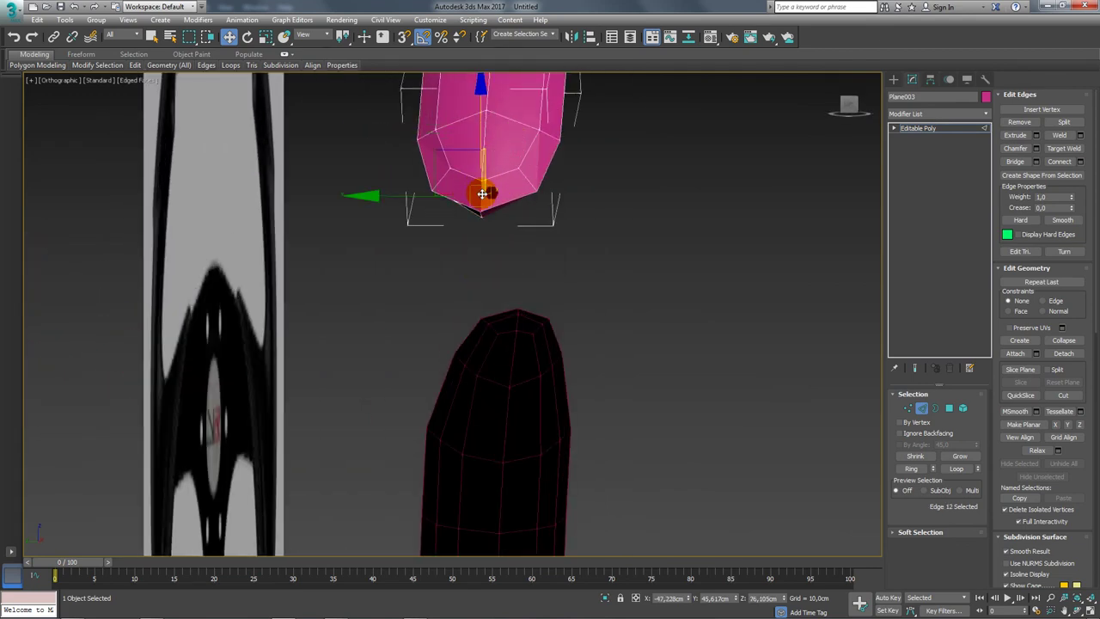
Chamfer Plane003's five end edges by 2.437cm with 2 segments
{"action": "scroll", "coordinate": [484, 192], "scroll_direction": "up", "scroll_amount": 2}
{"action": "scroll", "coordinate": [523, 297], "scroll_direction": "up", "scroll_amount": 2}
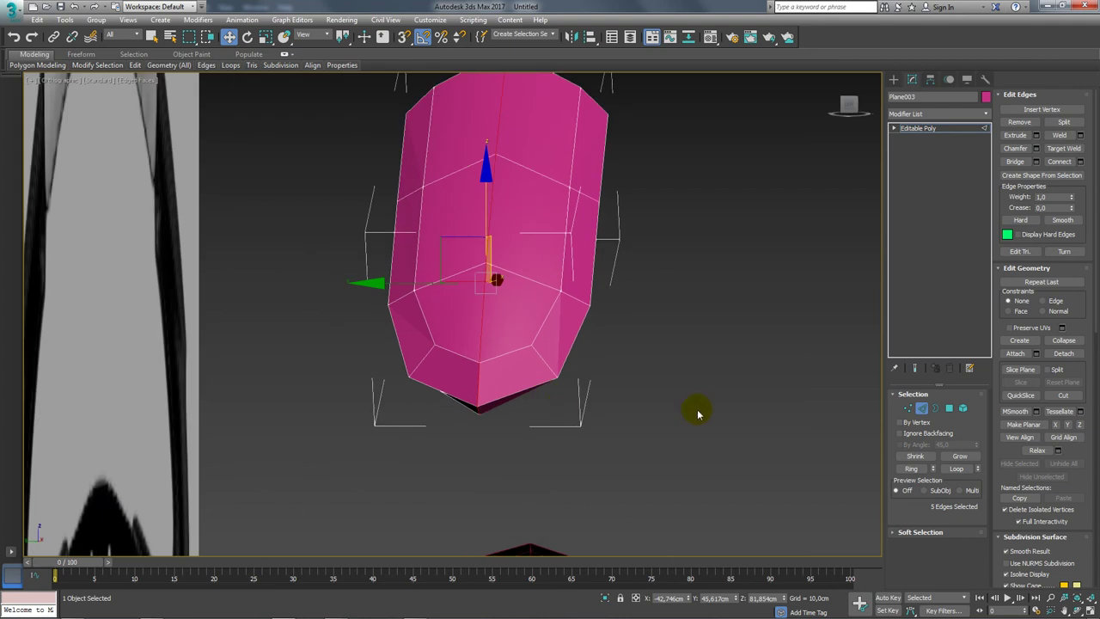
{"action": "left_click", "coordinate": [1036, 149]}
{"action": "left_click_drag", "start_coordinate": [453, 336], "coordinate": [463, 347]}
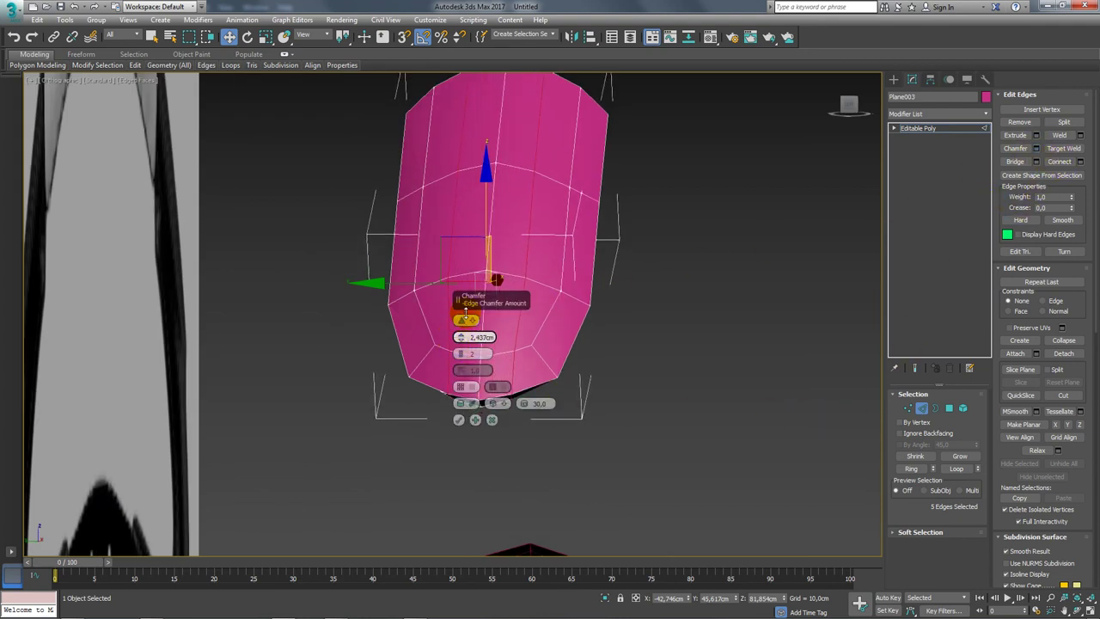
{"action": "left_click", "coordinate": [459, 421]}
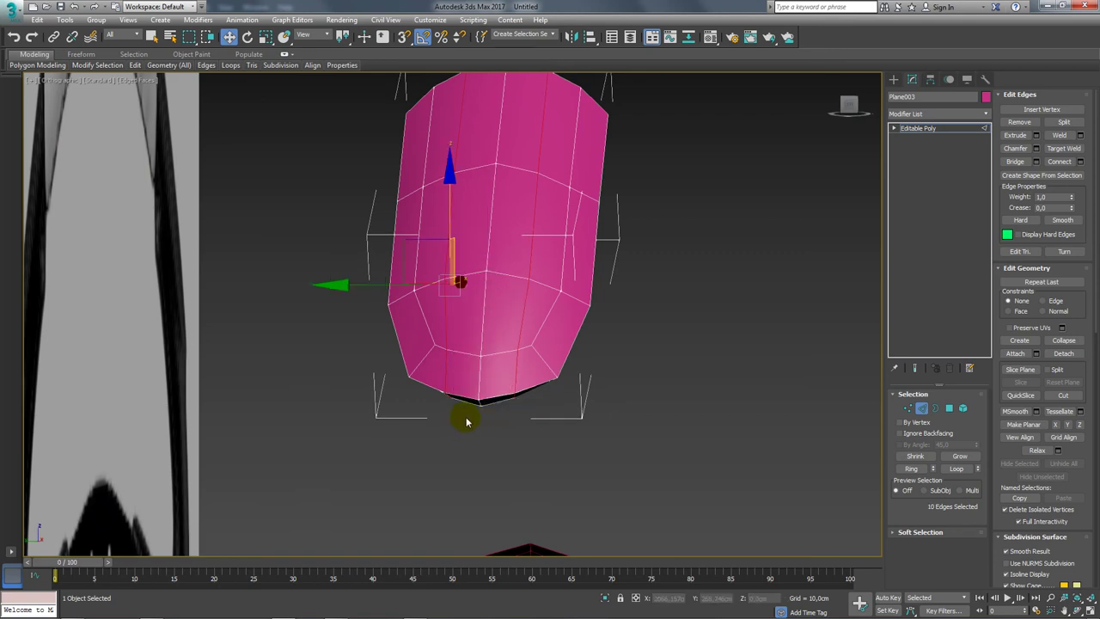
{"action": "mouse_move", "coordinate": [462, 417]}
{"action": "middle_mouse_down", "text": "alt"}
{"action": "mouse_move", "coordinate": [488, 351]}
{"action": "mouse_move", "coordinate": [584, 284]}
{"action": "middle_mouse_up", "text": "alt"}
{"action": "left_click", "coordinate": [488, 349]}
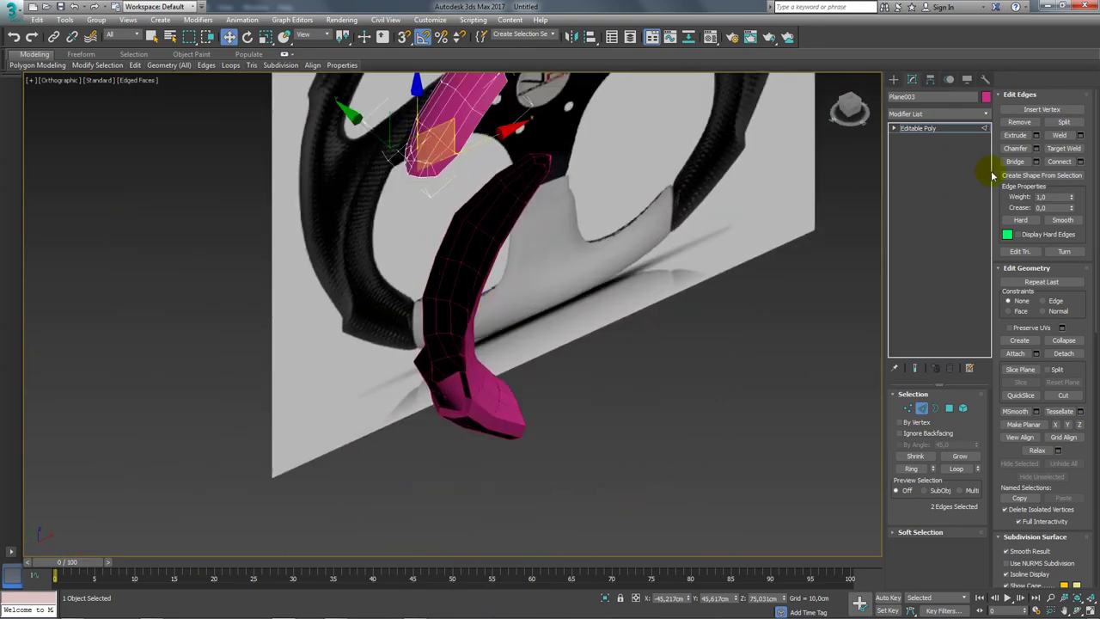
Bridge the facing edges of the upper and lower pink pieces with a thin strip
{"action": "left_click", "coordinate": [473, 388], "text": "ctrl"}
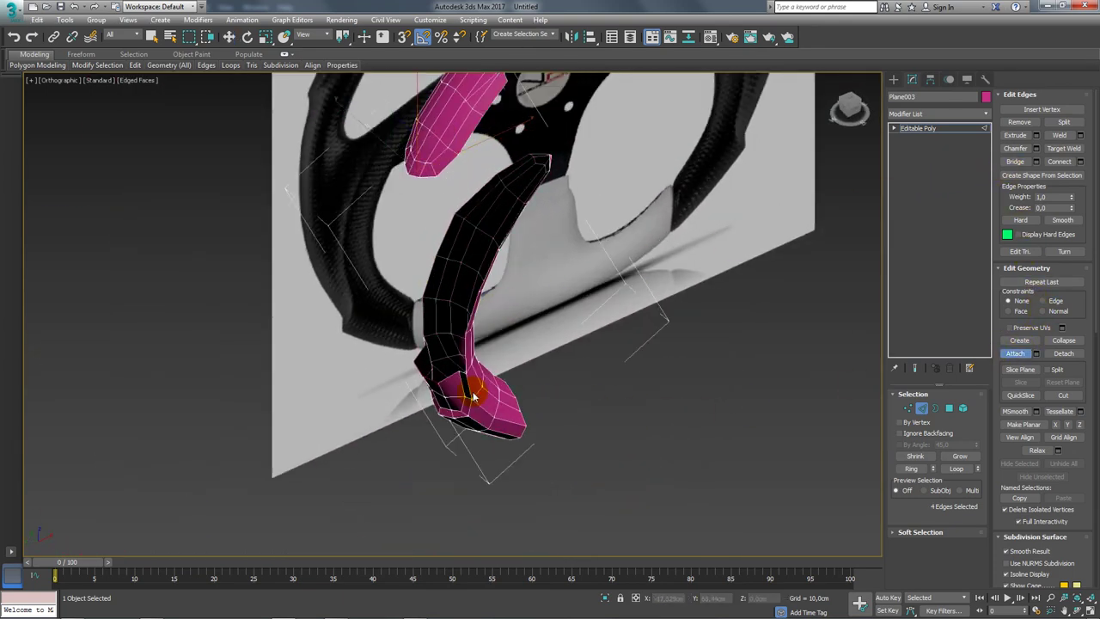
{"action": "mouse_move", "coordinate": [422, 388]}
{"action": "middle_mouse_down", "text": "alt"}
{"action": "mouse_move", "coordinate": [427, 404]}
{"action": "mouse_move", "coordinate": [380, 401]}
{"action": "middle_mouse_up", "text": "alt"}
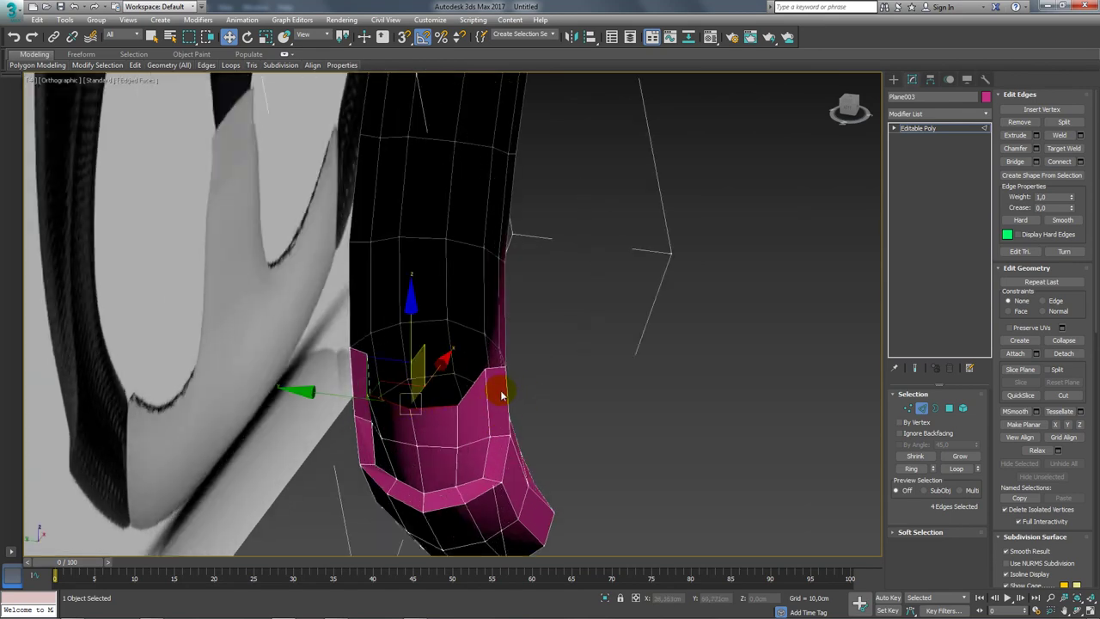
{"action": "middle_click_drag", "start_coordinate": [502, 395], "coordinate": [606, 370], "text": "alt"}
{"action": "left_click", "coordinate": [1019, 164]}
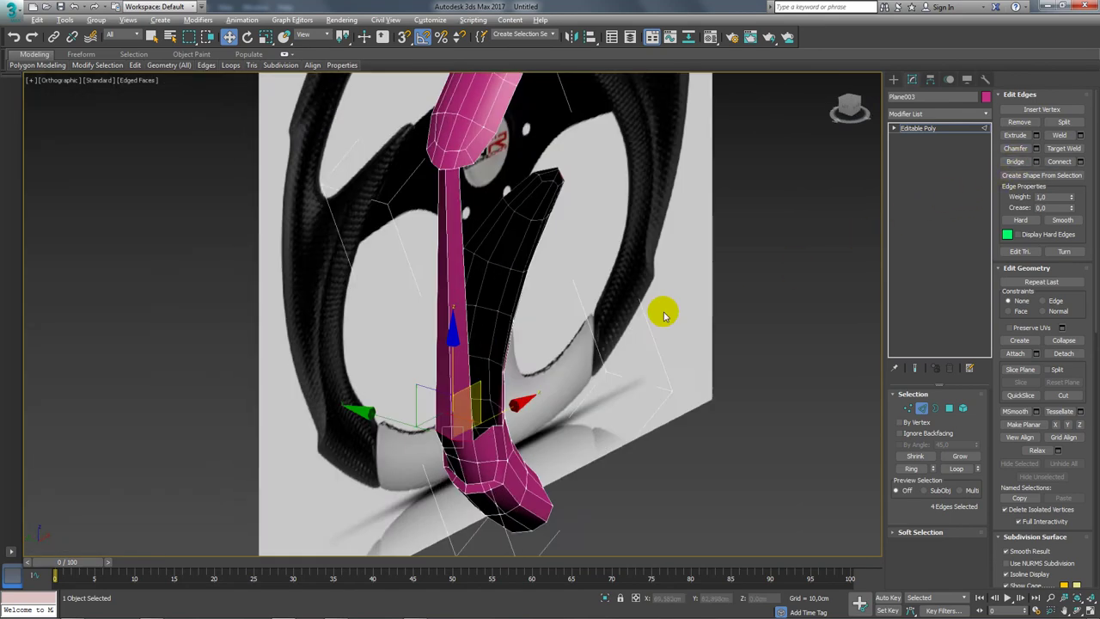
{"action": "mouse_move", "coordinate": [663, 312]}
{"action": "middle_mouse_down", "text": "alt"}
{"action": "mouse_move", "coordinate": [590, 307]}
{"action": "mouse_move", "coordinate": [605, 311]}
{"action": "middle_mouse_up", "text": "alt"}
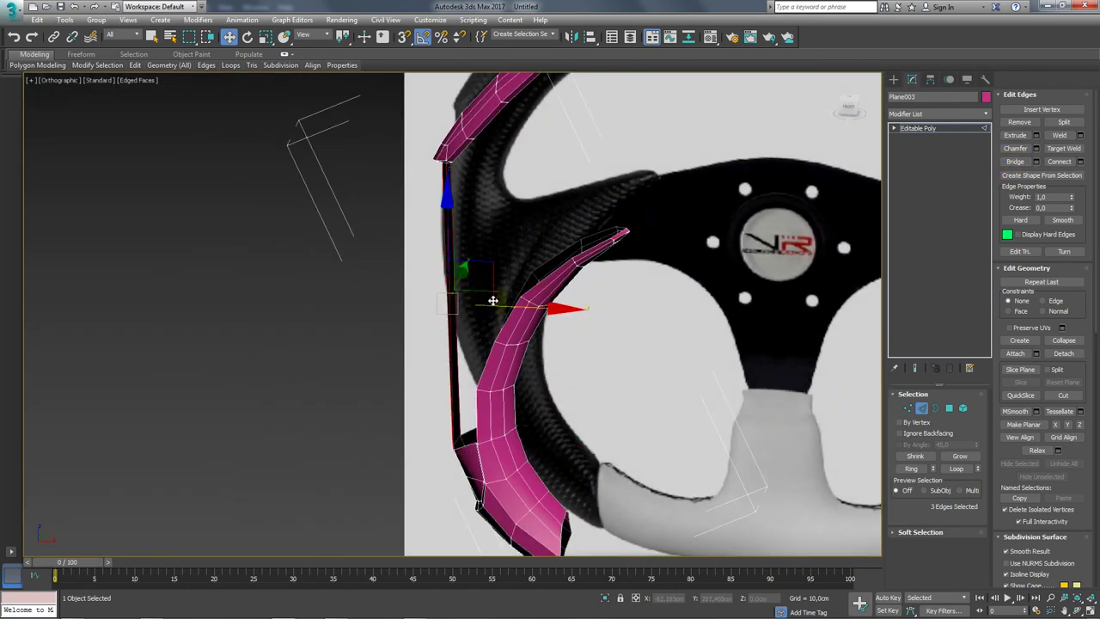
In the front view, select two outer left rim edges on the bridge strip
{"action": "left_click", "coordinate": [491, 300], "text": "alt"}
{"action": "mouse_move", "coordinate": [491, 300]}
{"action": "middle_mouse_down", "text": "alt"}
{"action": "mouse_move", "coordinate": [582, 301]}
{"action": "mouse_move", "coordinate": [567, 191]}
{"action": "mouse_move", "coordinate": [584, 265]}
{"action": "middle_mouse_up", "text": "alt"}
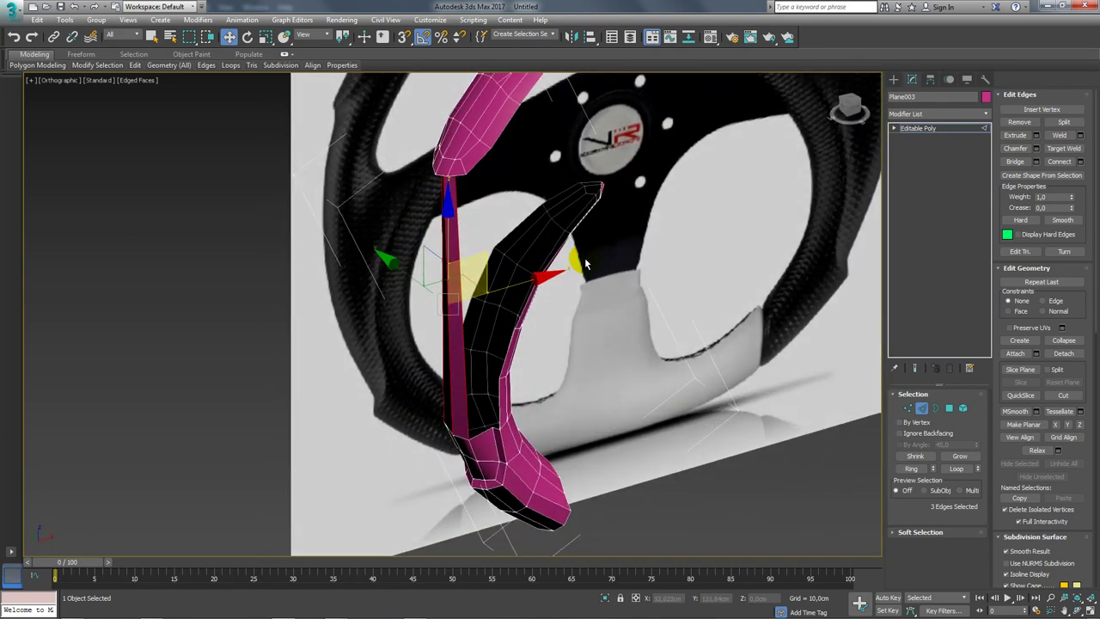
{"action": "key", "text": "f"}
{"action": "scroll", "coordinate": [499, 229], "scroll_direction": "up", "scroll_amount": 5}
{"action": "scroll", "coordinate": [398, 246], "scroll_direction": "up", "scroll_amount": 3}
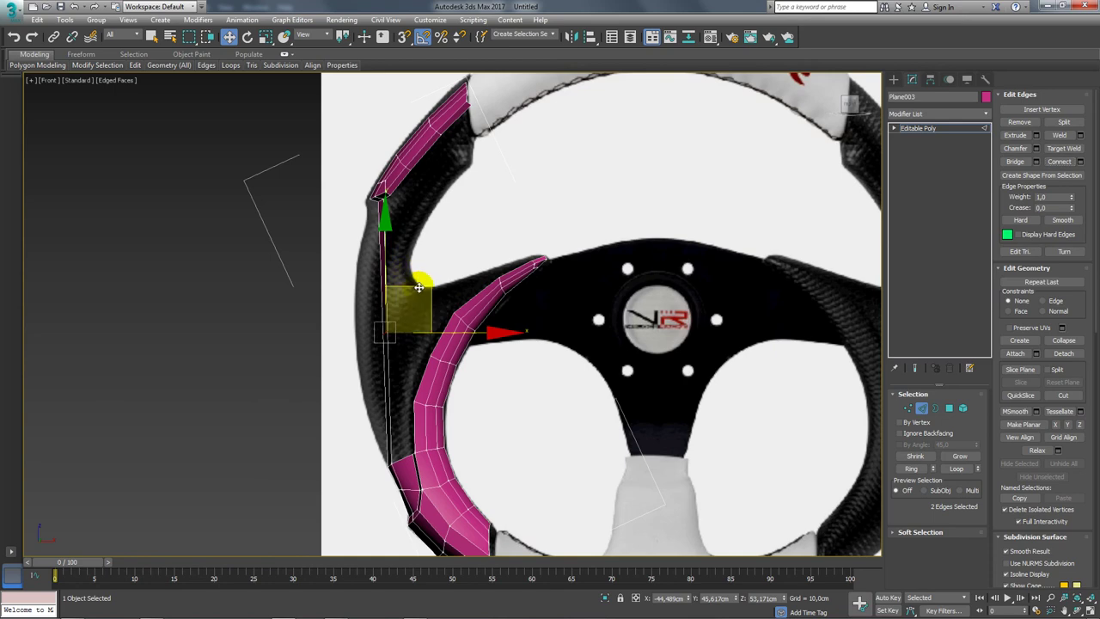
{"action": "left_click", "coordinate": [361, 271]}
{"action": "left_click", "coordinate": [361, 266], "text": "ctrl"}
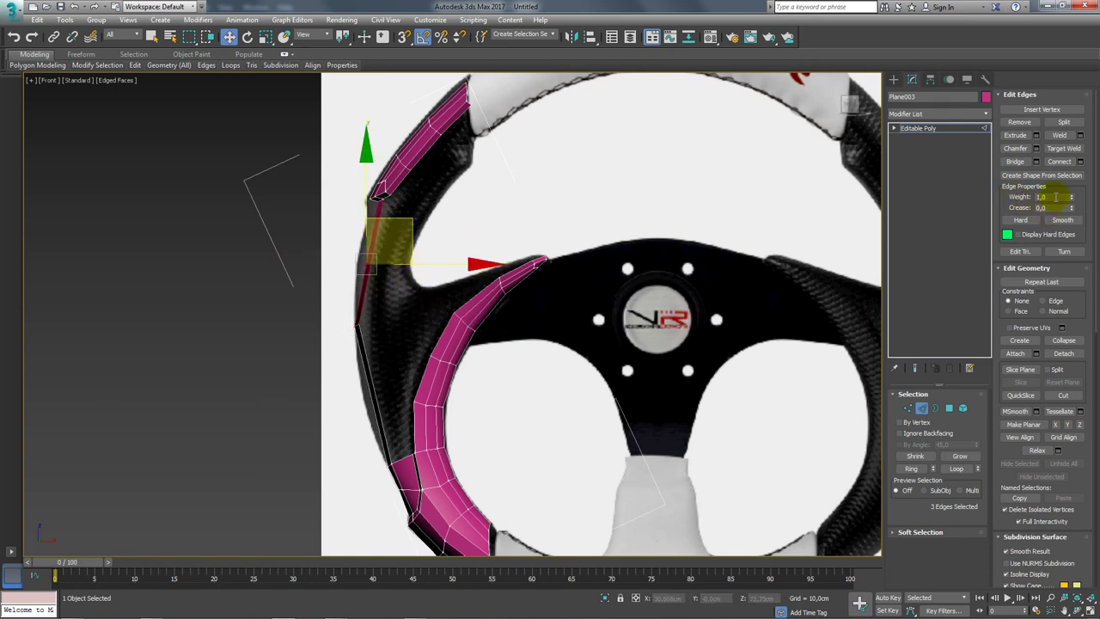
{"action": "scroll", "coordinate": [356, 211], "scroll_direction": "up", "scroll_amount": 4}
{"action": "left_click", "coordinate": [405, 258], "text": "alt"}
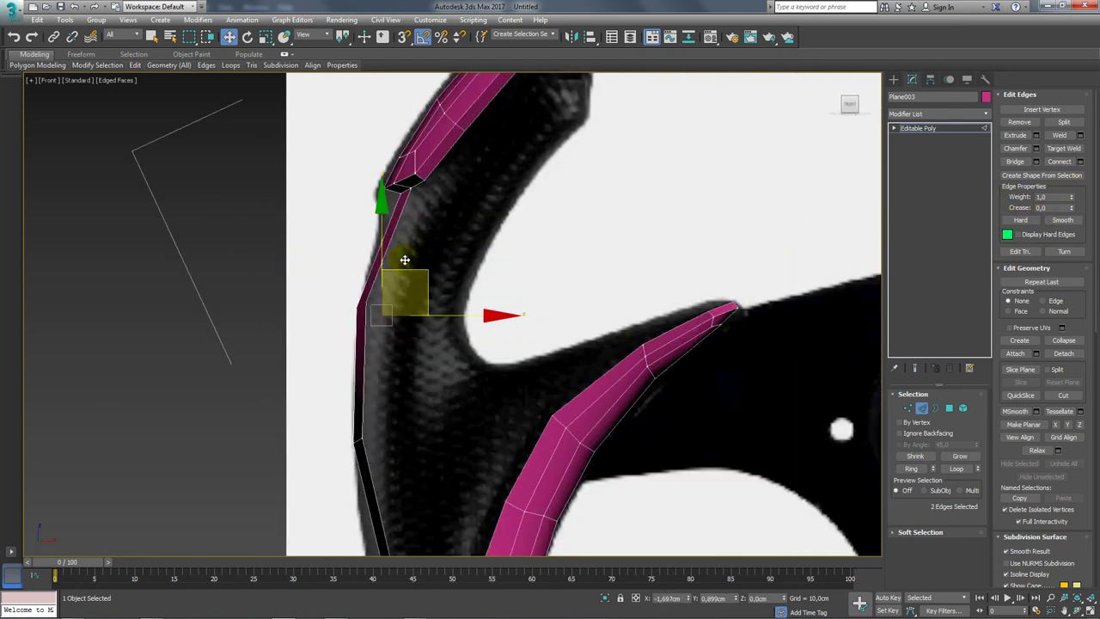
Extend the rim edge selection down toward the lower left rim
{"action": "middle_click_drag", "start_coordinate": [413, 425], "coordinate": [314, 277]}
{"action": "left_click", "coordinate": [367, 309], "text": "ctrl"}
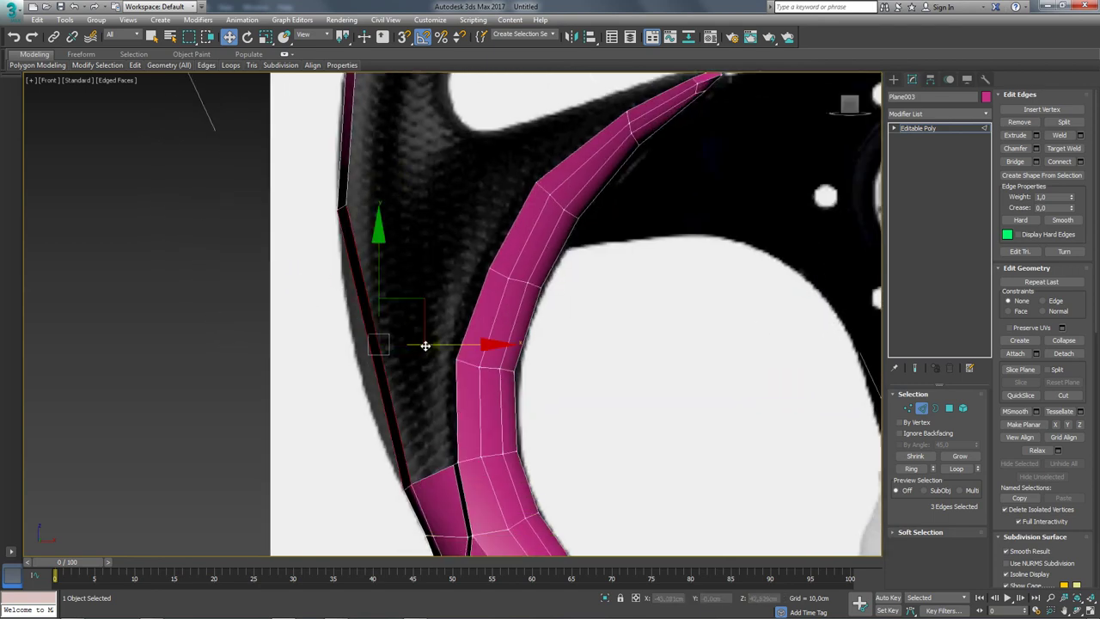
{"action": "key", "text": "ctrl+z"}
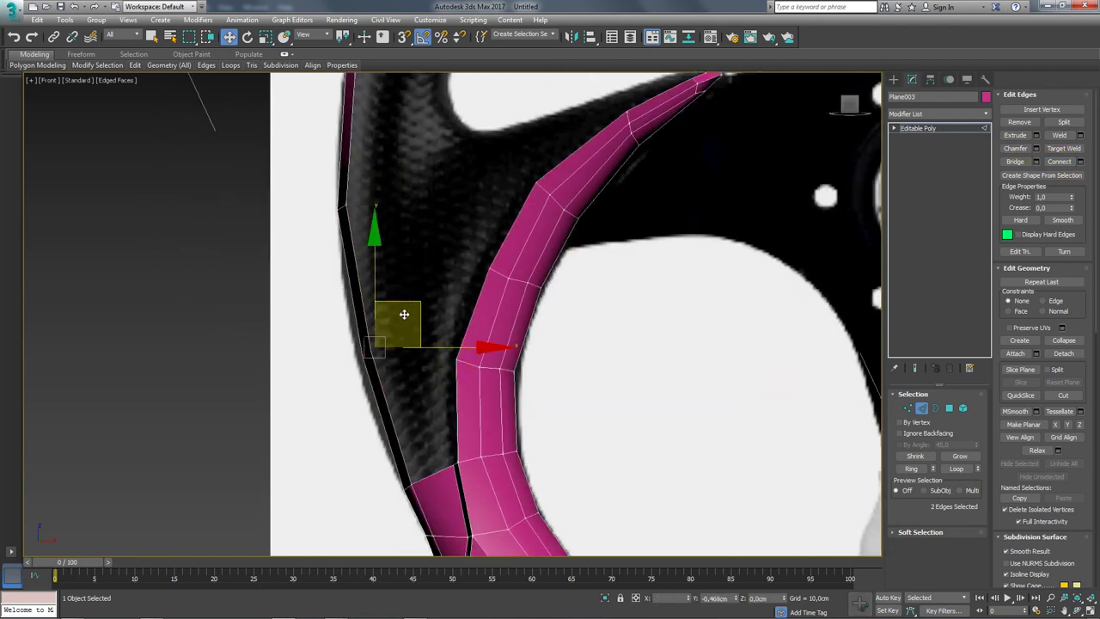
{"action": "scroll", "coordinate": [326, 269], "scroll_direction": "down", "scroll_amount": 3}
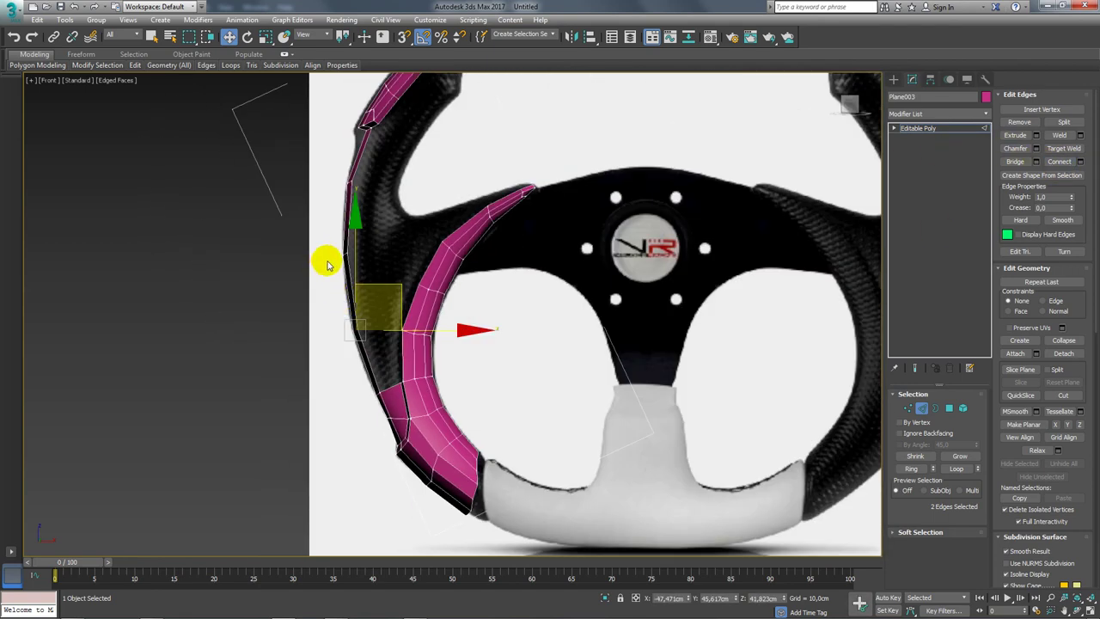
{"action": "scroll", "coordinate": [366, 198], "scroll_direction": "up", "scroll_amount": 2}
{"action": "scroll", "coordinate": [370, 184], "scroll_direction": "up", "scroll_amount": 1}
{"action": "scroll", "coordinate": [370, 184], "scroll_direction": "down", "scroll_amount": 2}
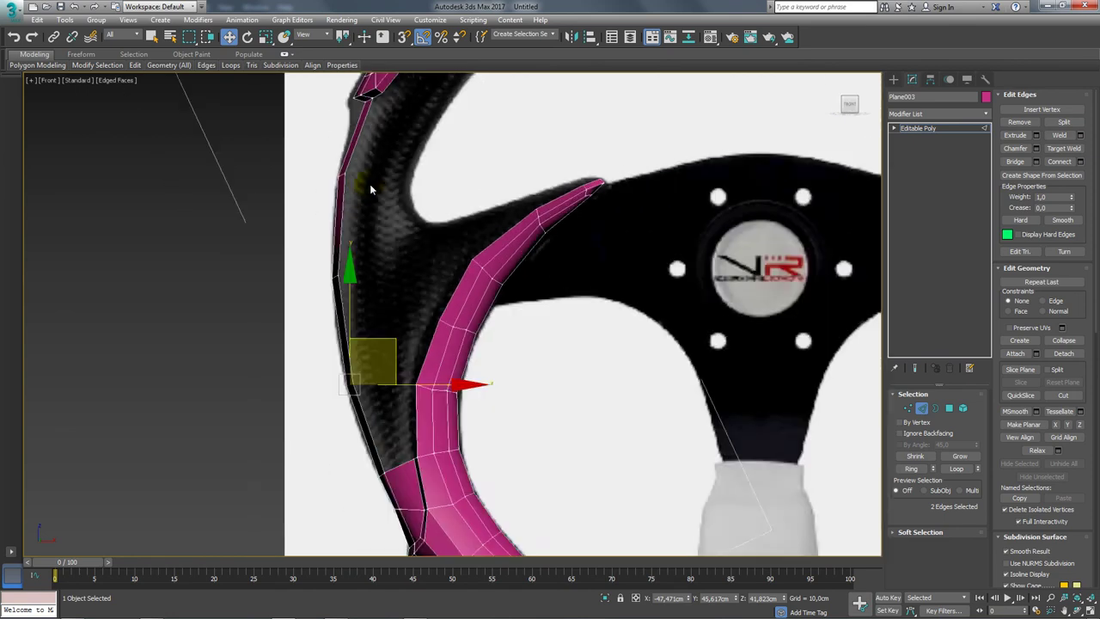
{"action": "scroll", "coordinate": [352, 202], "scroll_direction": "down", "scroll_amount": 2}
{"action": "mouse_move", "coordinate": [344, 209]}
{"action": "middle_mouse_down", "text": "alt"}
{"action": "mouse_move", "coordinate": [493, 248]}
{"action": "mouse_move", "coordinate": [484, 258]}
{"action": "mouse_move", "coordinate": [493, 223]}
{"action": "middle_mouse_up", "text": "alt"}
Rotate the side flange's upper edges so they tilt along the wheel's curve
{"action": "scroll", "coordinate": [361, 191], "scroll_direction": "up", "scroll_amount": 1}
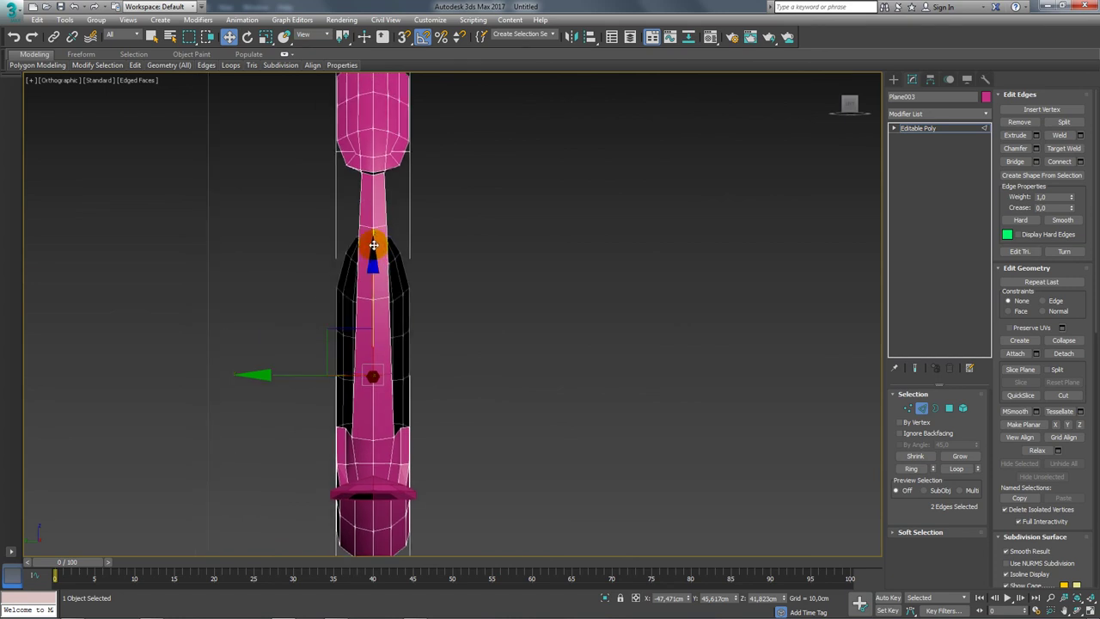
{"action": "scroll", "coordinate": [368, 238], "scroll_direction": "up", "scroll_amount": 1}
{"action": "left_click", "coordinate": [363, 219]}
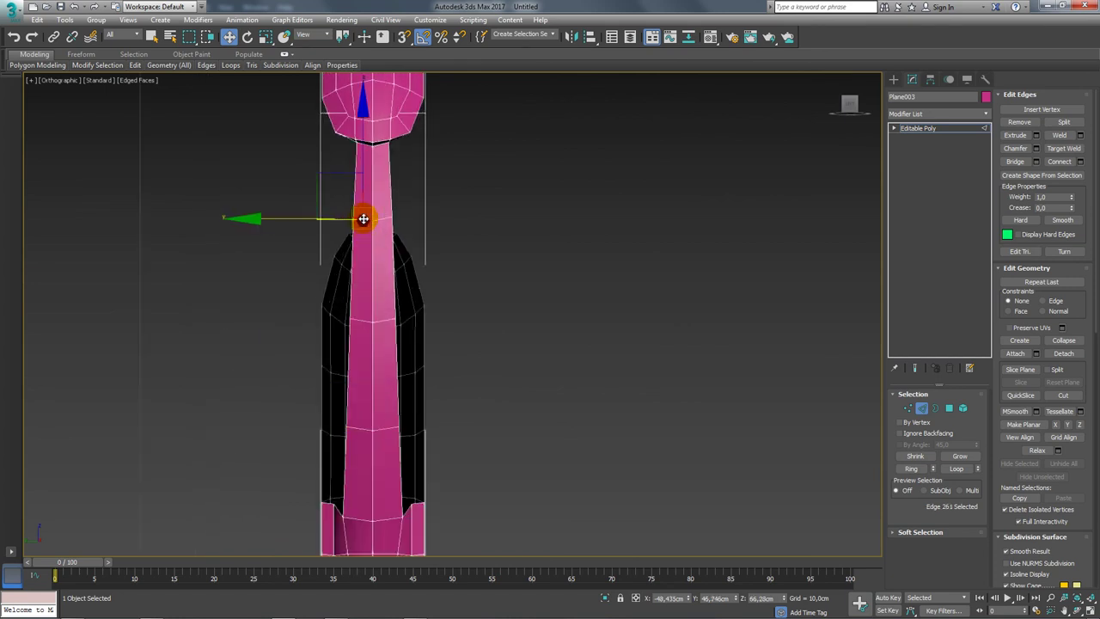
{"action": "left_click", "coordinate": [360, 322]}
{"action": "key", "text": "e"}
{"action": "mouse_move", "coordinate": [438, 314]}
{"action": "left_mouse_down"}
{"action": "mouse_move", "coordinate": [338, 312]}
{"action": "mouse_move", "coordinate": [244, 271]}
{"action": "mouse_move", "coordinate": [263, 306]}
{"action": "left_mouse_up"}
{"action": "key", "text": "ctrl+z"}
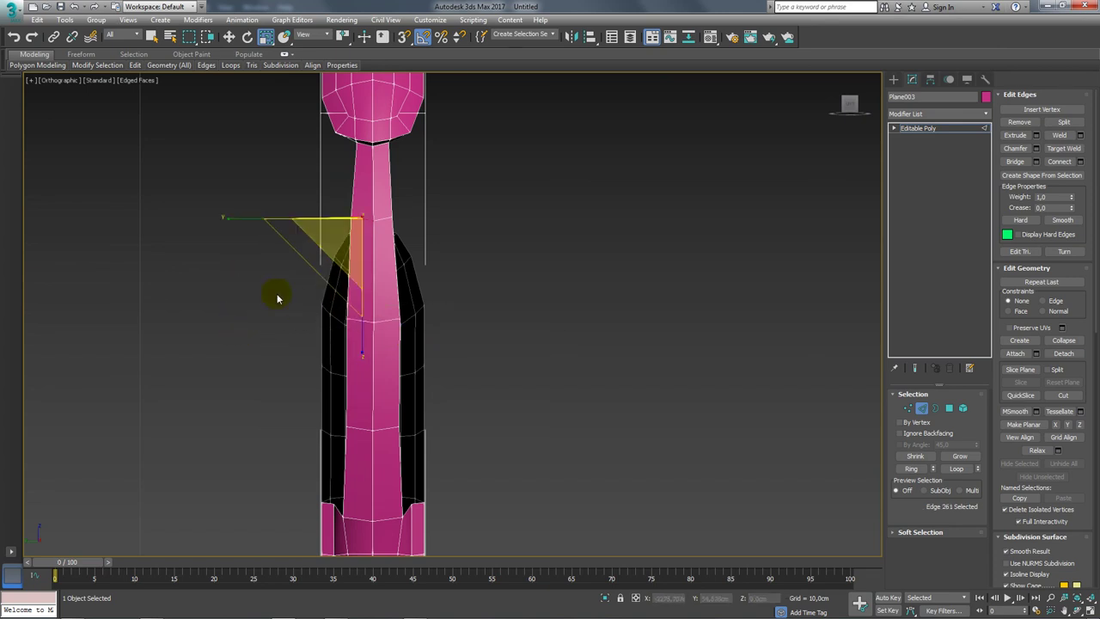
{"action": "mouse_move", "coordinate": [236, 226]}
{"action": "left_mouse_down"}
{"action": "mouse_move", "coordinate": [234, 217]}
{"action": "mouse_move", "coordinate": [282, 226]}
{"action": "left_mouse_up"}
{"action": "key", "text": "ctrl+z"}
{"action": "left_click_drag", "start_coordinate": [380, 216], "coordinate": [382, 219]}
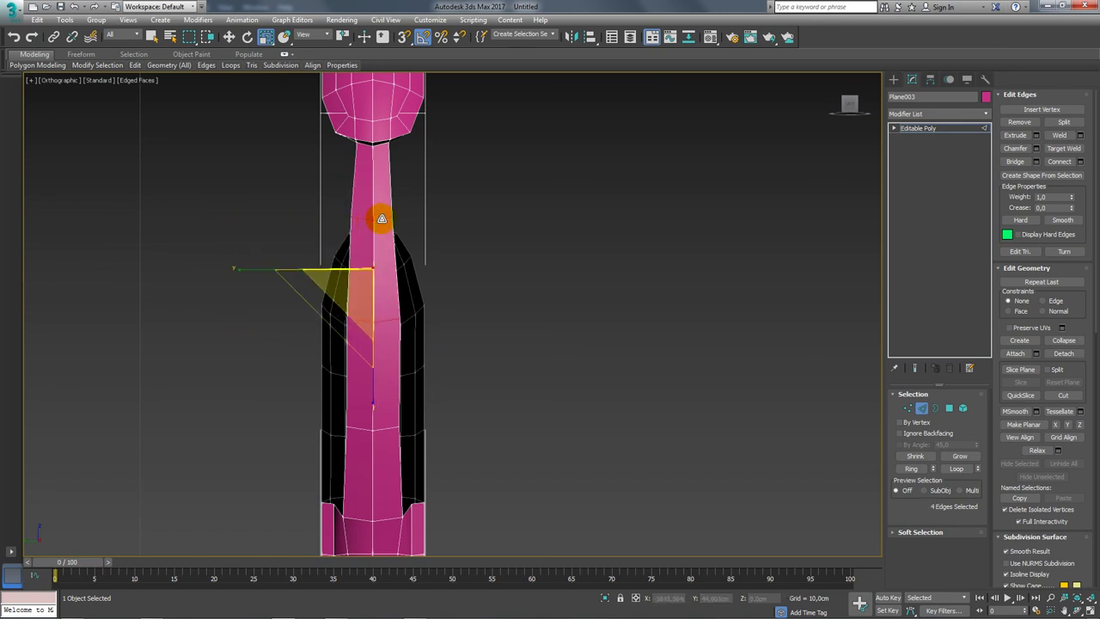
Region-select the four edges across the side piece
{"action": "left_click_drag", "start_coordinate": [431, 277], "coordinate": [426, 279]}
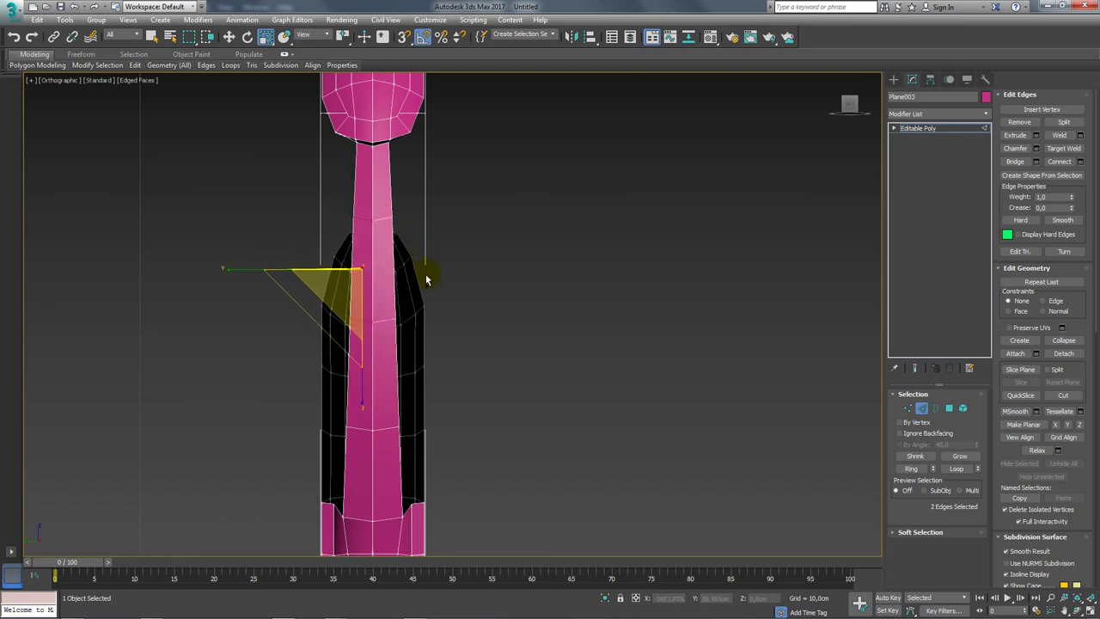
{"action": "left_click", "coordinate": [387, 319], "text": "ctrl"}
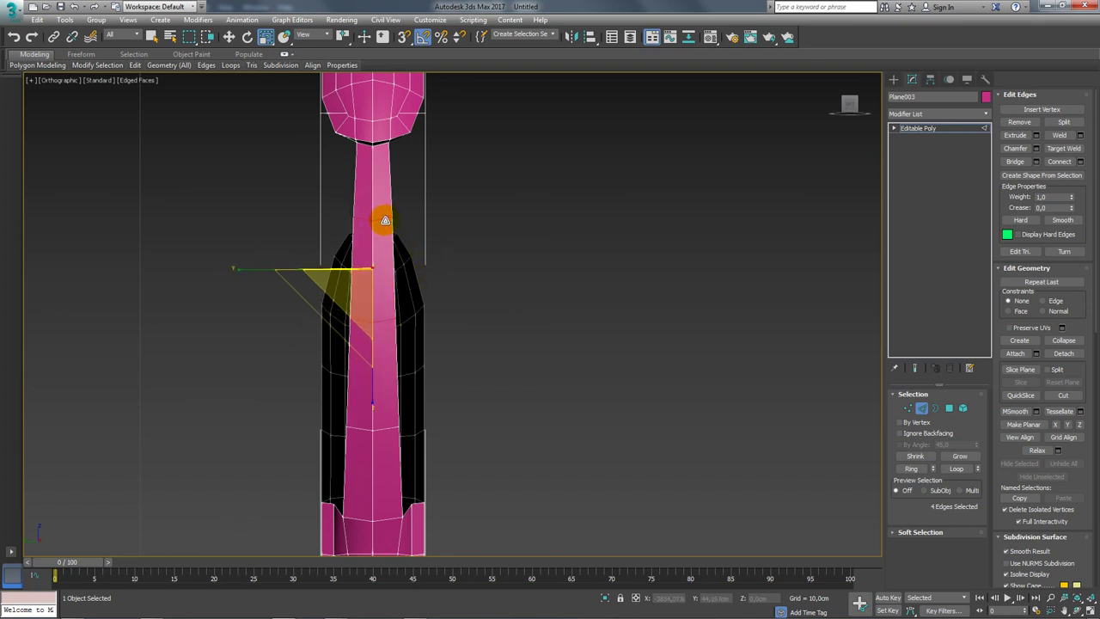
{"action": "left_click_drag", "start_coordinate": [241, 305], "coordinate": [425, 342], "text": "ctrl"}
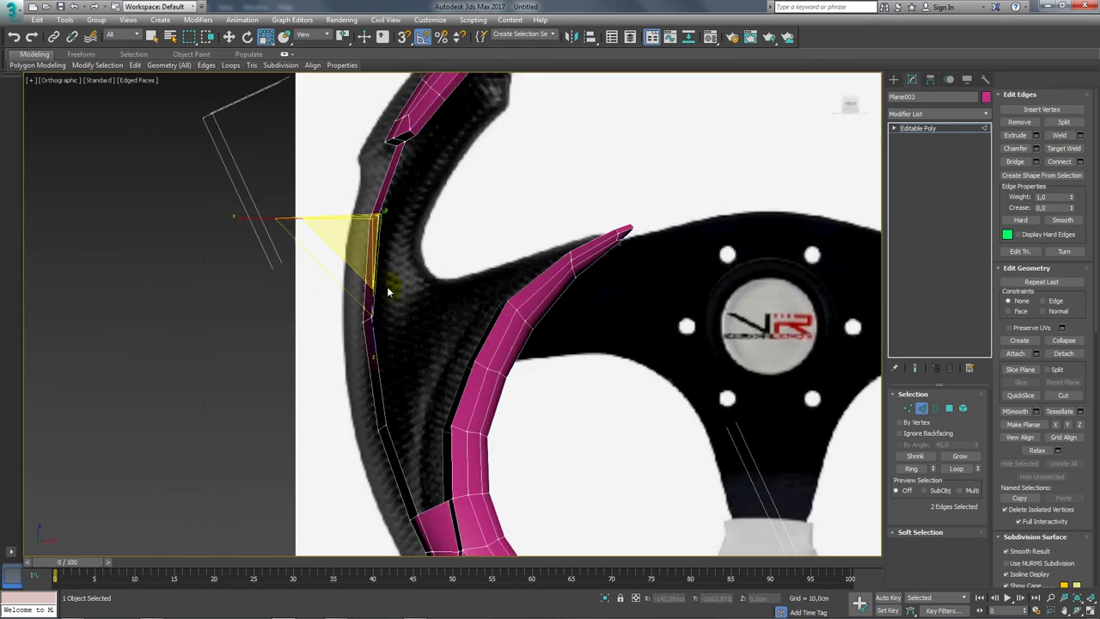
In the front view, select the two end edges of the upper rim strip
{"action": "middle_click_drag", "start_coordinate": [300, 307], "coordinate": [374, 324], "text": "alt"}
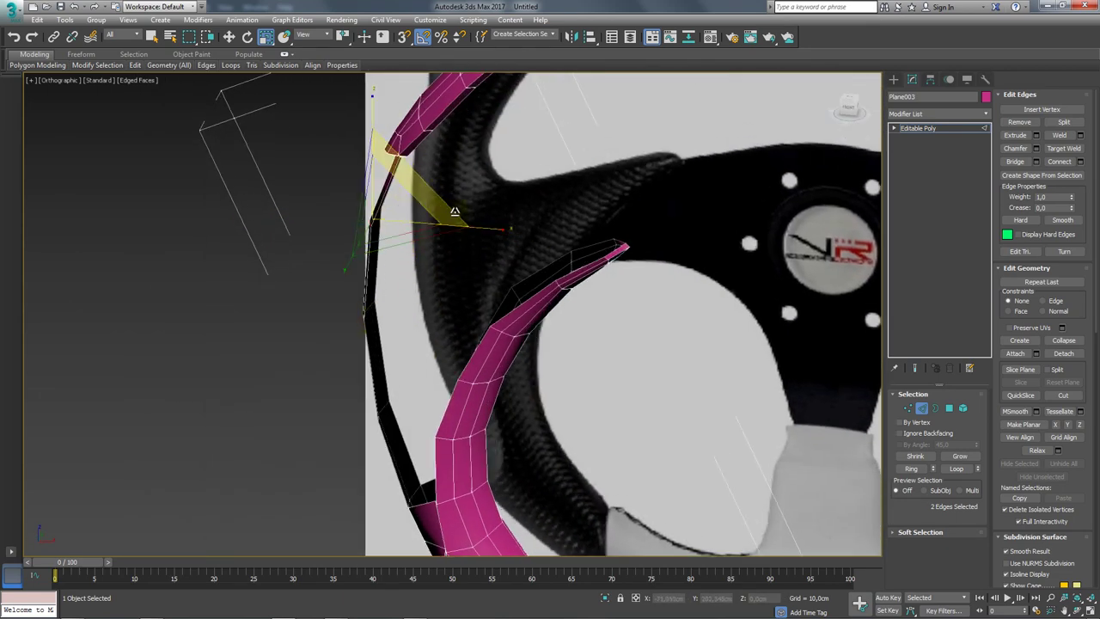
{"action": "key", "text": "f"}
{"action": "scroll", "coordinate": [429, 159], "scroll_direction": "up", "scroll_amount": 2}
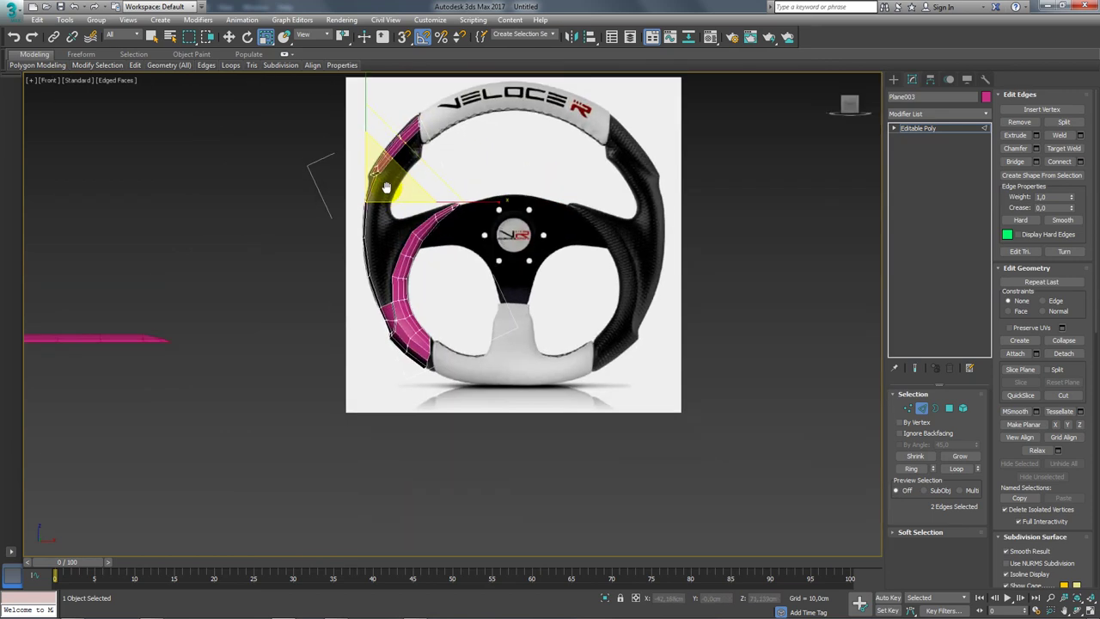
{"action": "scroll", "coordinate": [388, 166], "scroll_direction": "up", "scroll_amount": 4}
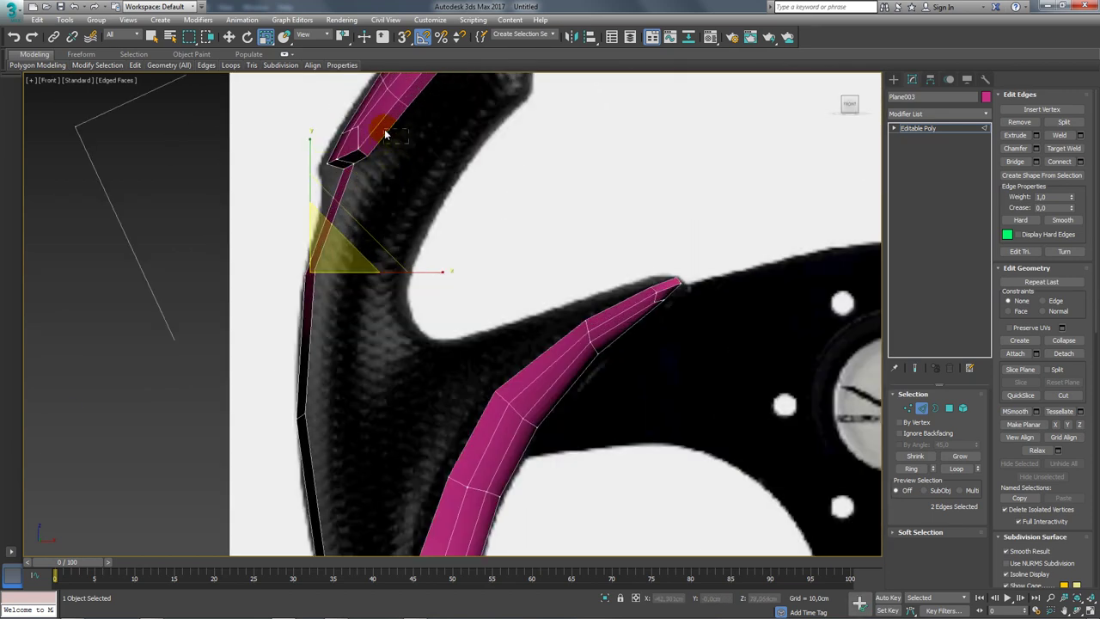
{"action": "middle_click_drag", "start_coordinate": [386, 133], "coordinate": [447, 219]}
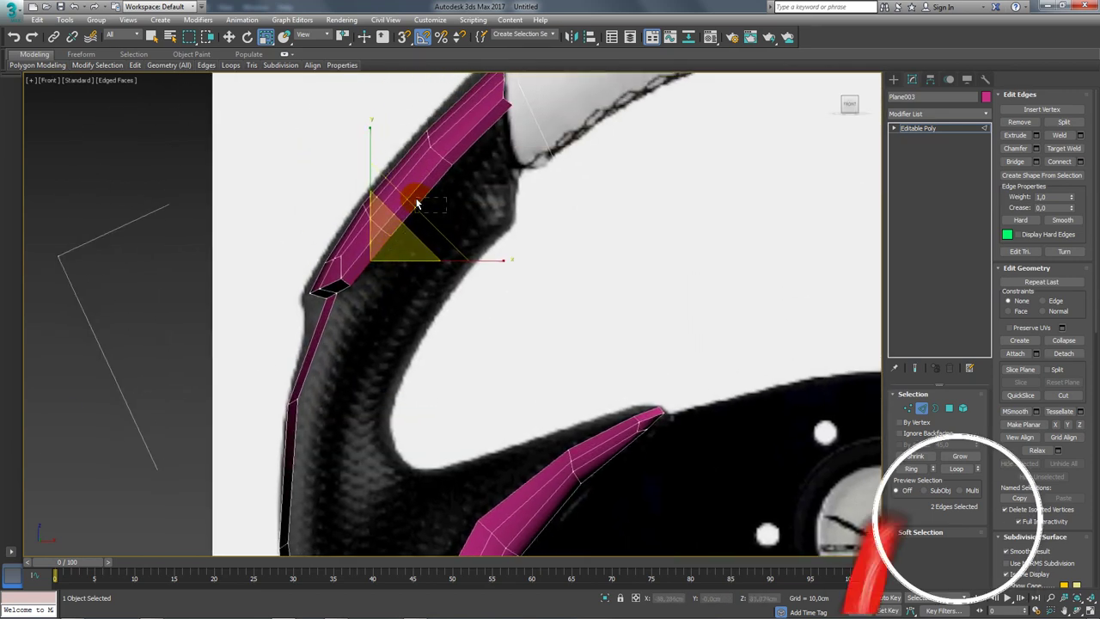
{"action": "left_click", "coordinate": [469, 176]}
{"action": "left_click", "coordinate": [465, 166]}
Shift-move the end edges up and right to extrude a new rim section
{"action": "key", "text": "w"}
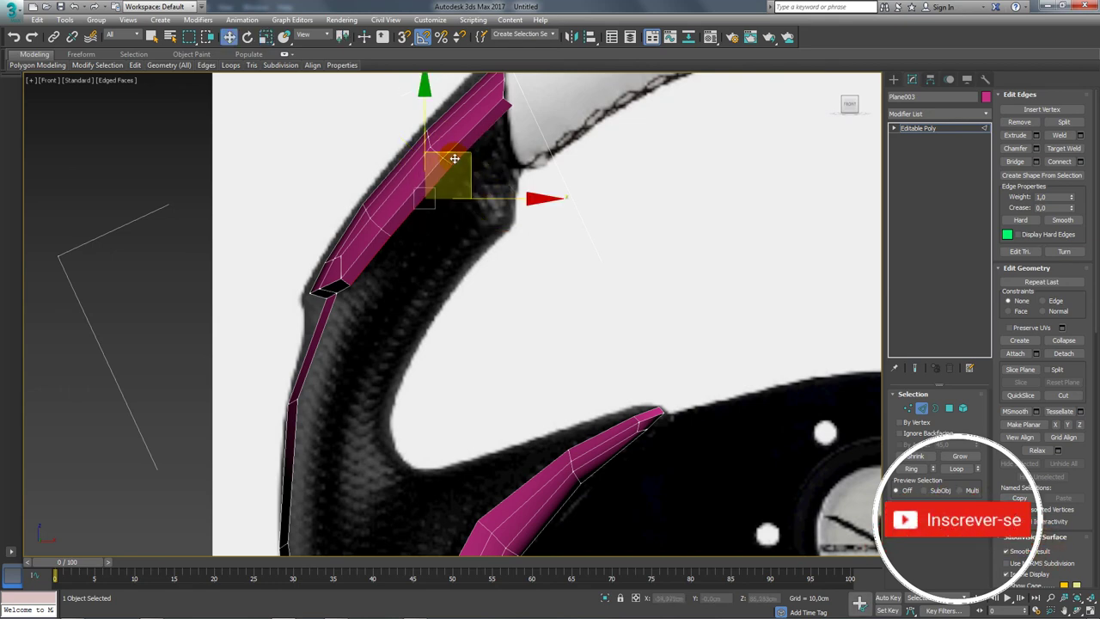
{"action": "left_click_drag", "start_coordinate": [456, 159], "coordinate": [522, 202], "text": "shift"}
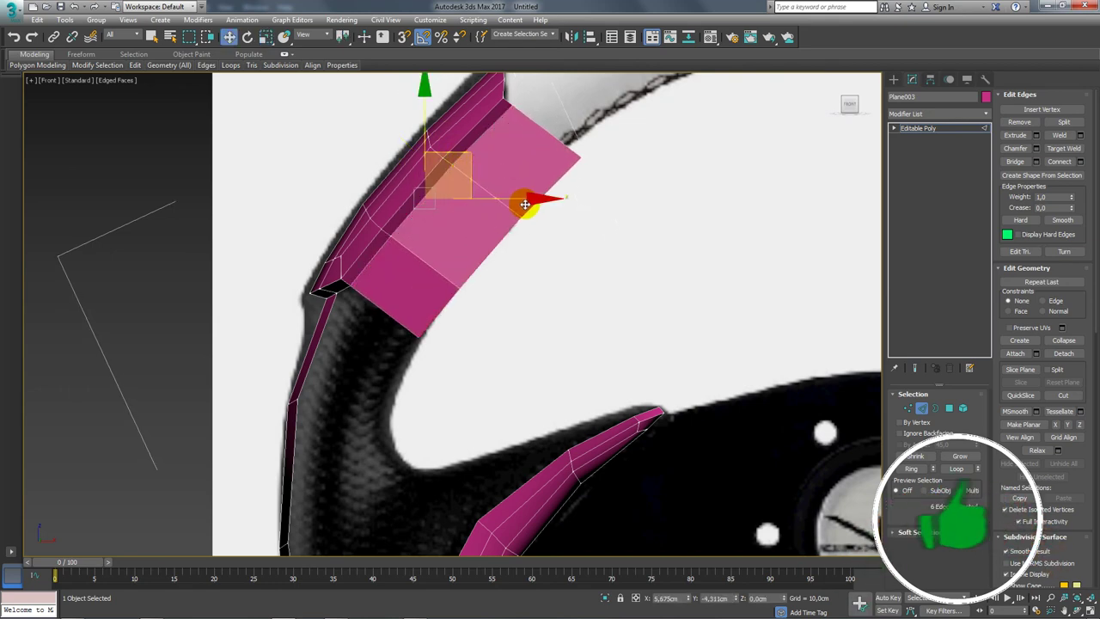
{"action": "middle_click_drag", "start_coordinate": [522, 202], "coordinate": [855, 206], "text": "alt"}
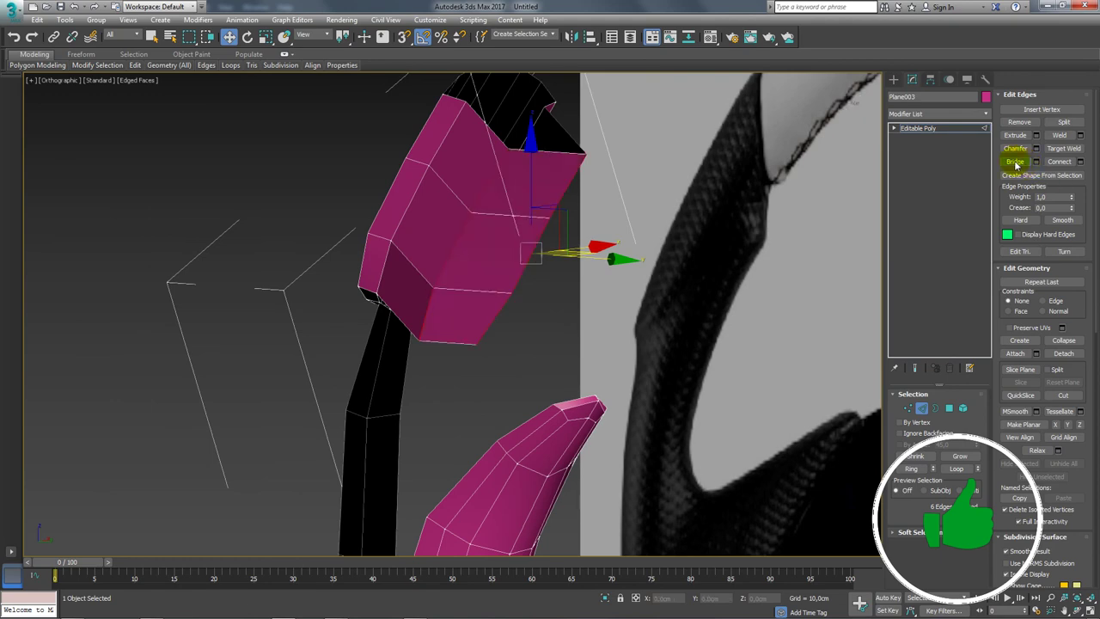
{"action": "middle_click_drag", "start_coordinate": [464, 258], "coordinate": [499, 227], "text": "alt"}
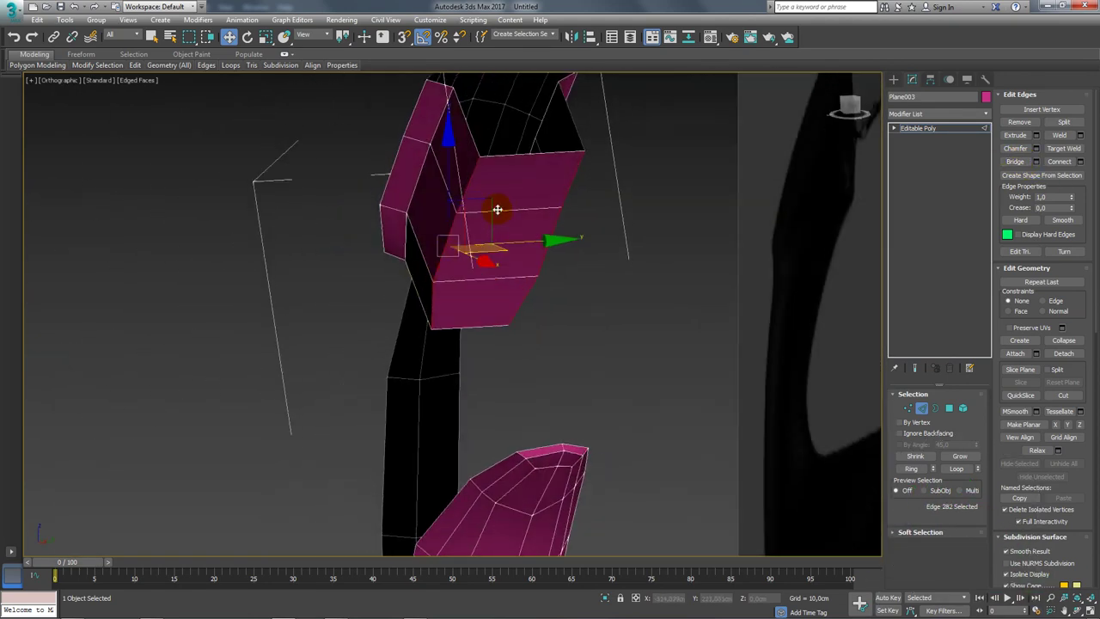
Ring-select an edge on the new section and Connect it to add an edge loop
{"action": "left_click", "coordinate": [497, 209]}
{"action": "left_click", "coordinate": [913, 469]}
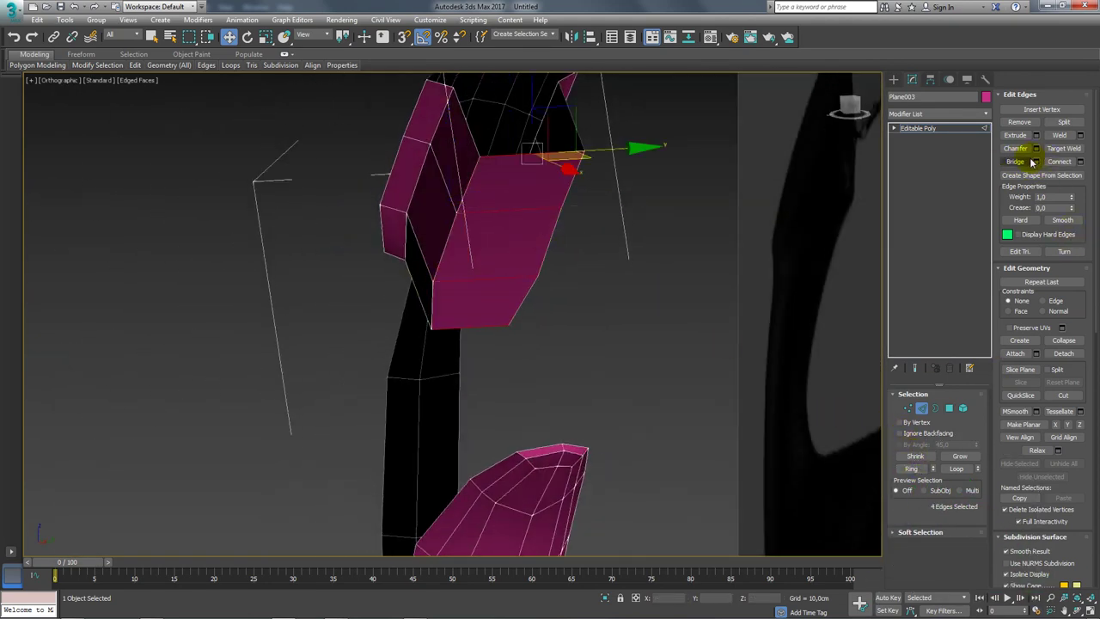
{"action": "left_click", "coordinate": [1079, 161]}
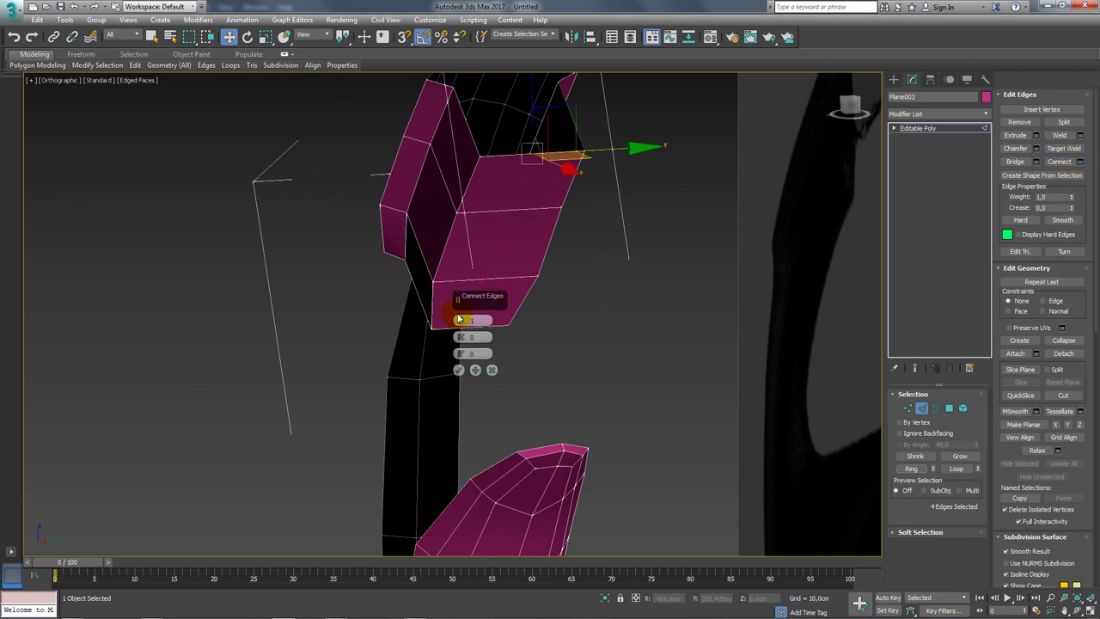
{"action": "left_click", "coordinate": [459, 371]}
{"action": "middle_click_drag", "start_coordinate": [466, 372], "coordinate": [516, 343], "text": "alt"}
Select an edge ring across the section's end
{"action": "left_click", "coordinate": [570, 133]}
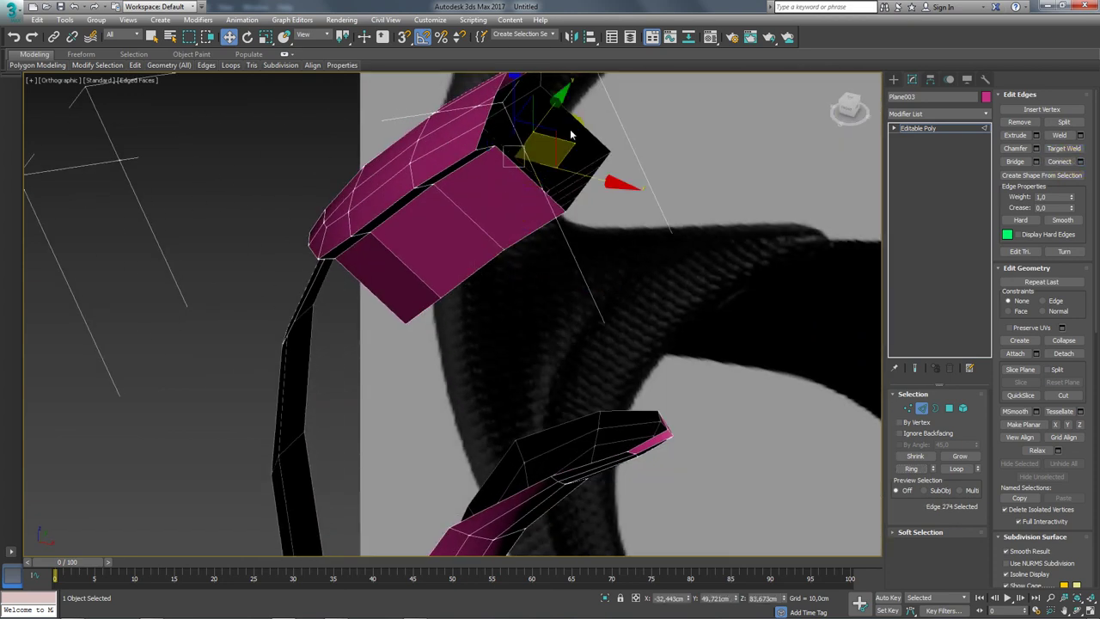
{"action": "left_click", "coordinate": [587, 129]}
{"action": "left_click", "coordinate": [535, 183], "text": "ctrl"}
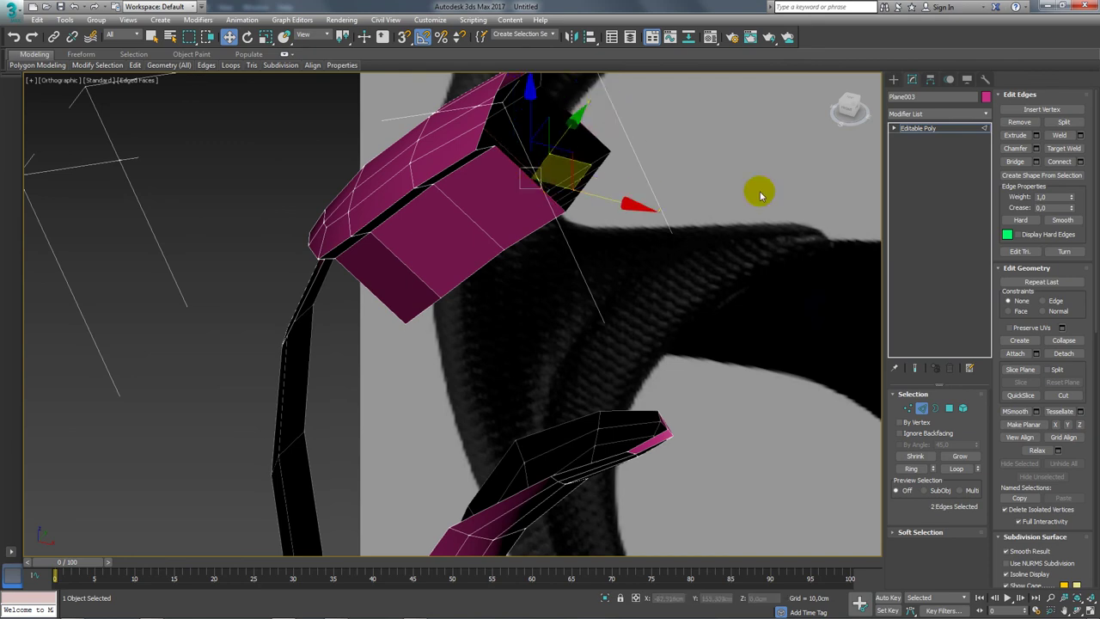
{"action": "left_click", "coordinate": [917, 468]}
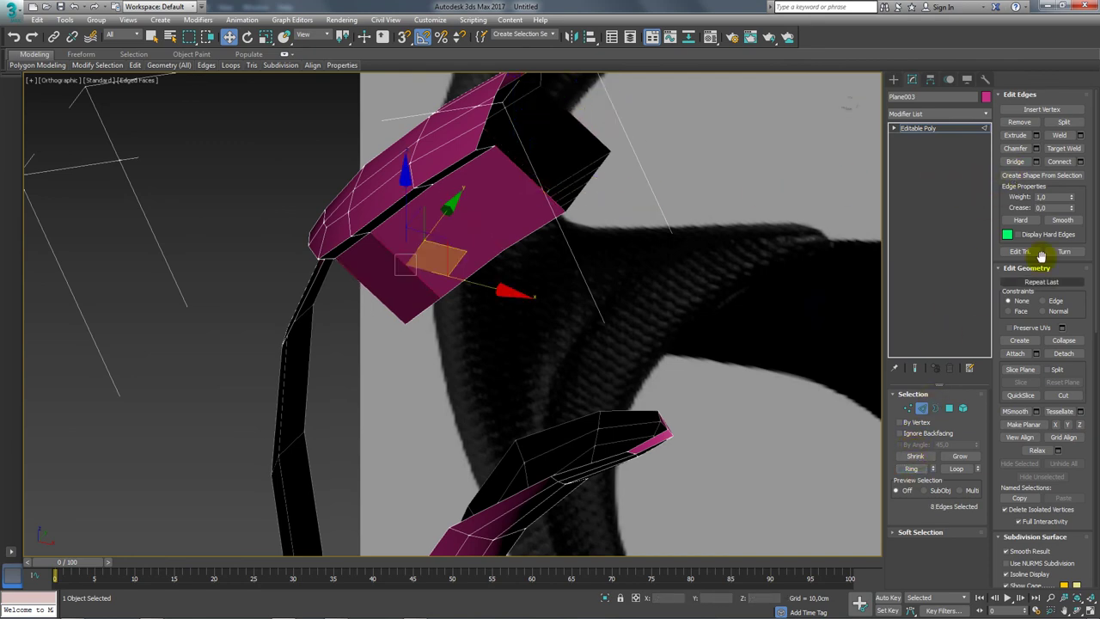
Connect the new rim section's ring edges with 3 new edge loops
{"action": "left_click", "coordinate": [1064, 163]}
{"action": "middle_click_drag", "start_coordinate": [774, 258], "coordinate": [768, 235], "text": "alt"}
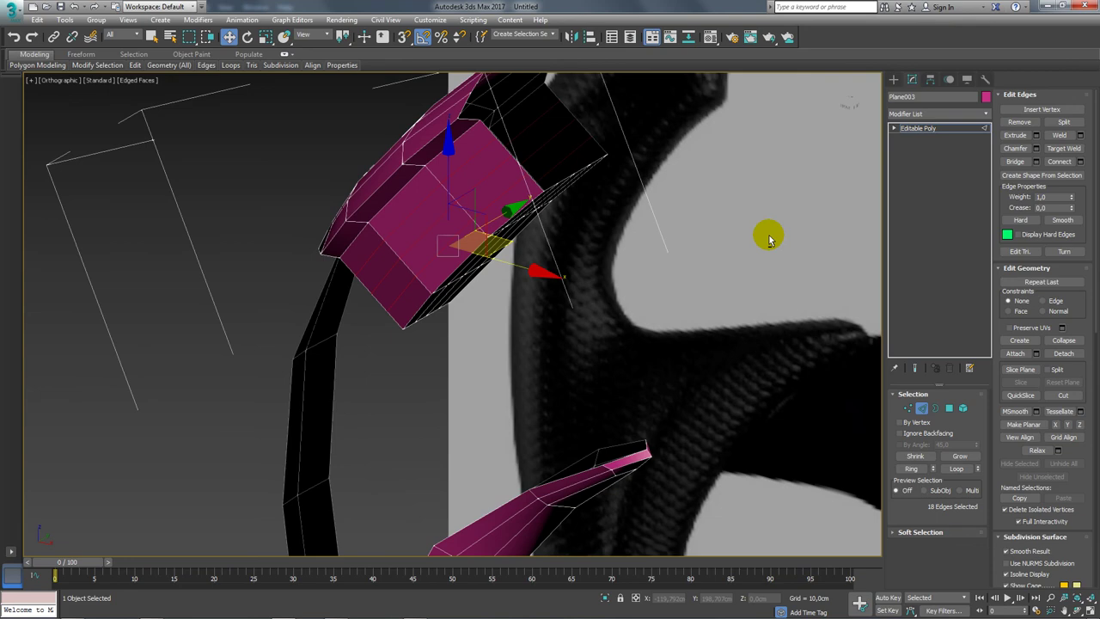
{"action": "left_click", "coordinate": [1081, 162]}
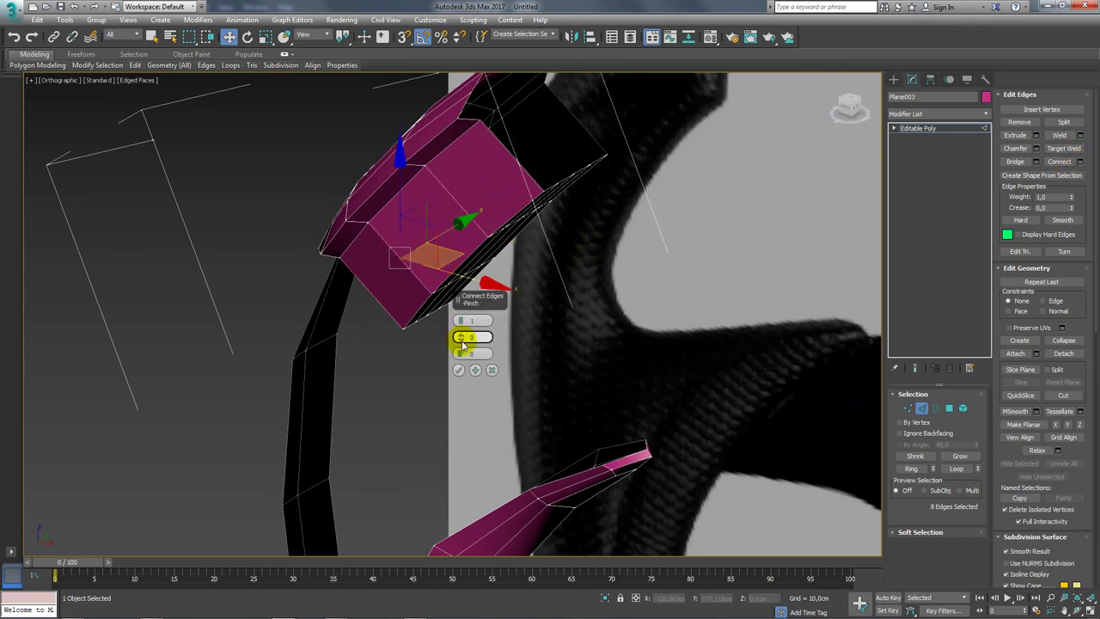
{"action": "left_click", "coordinate": [460, 371]}
{"action": "middle_click_drag", "start_coordinate": [460, 371], "coordinate": [488, 184], "text": "alt"}
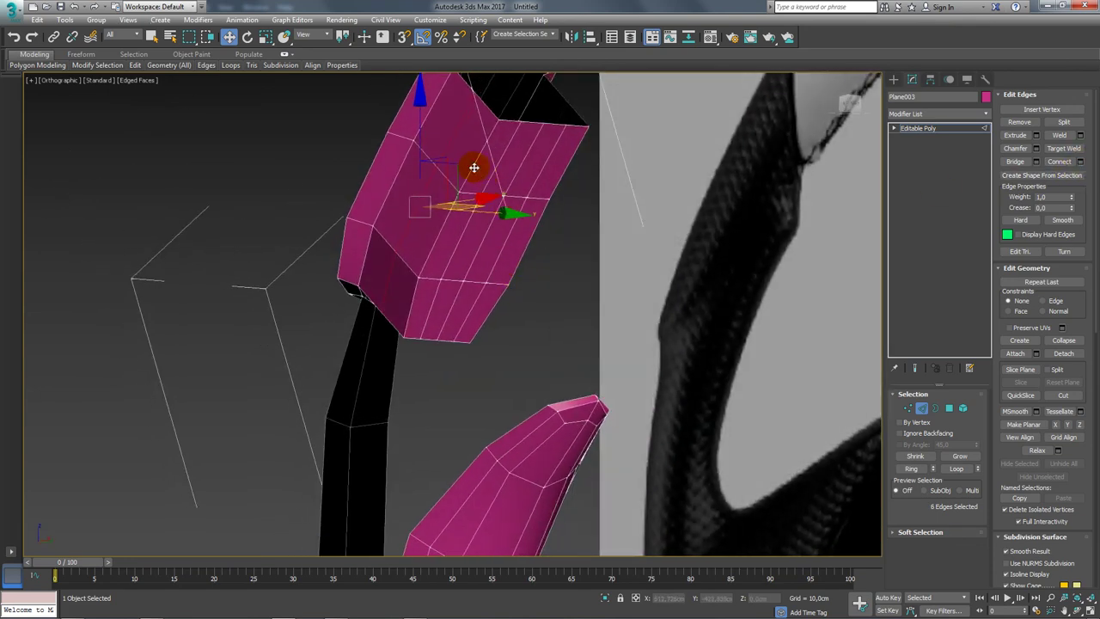
Select three edges on the new section and scale them along Y to widen it to the rim
{"action": "left_click", "coordinate": [543, 183]}
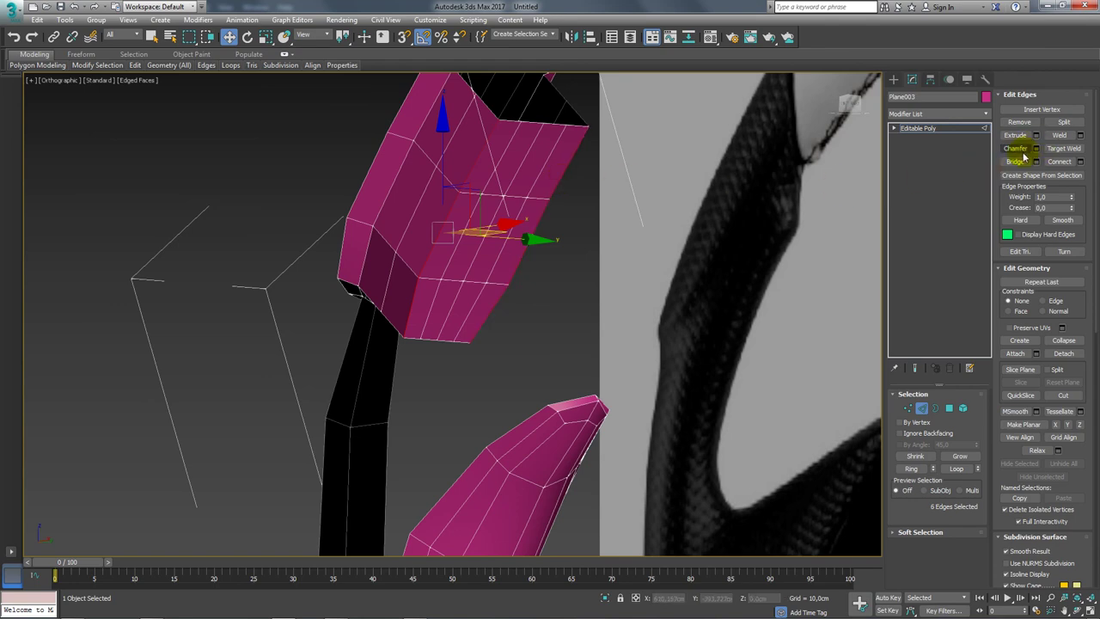
{"action": "middle_click_drag", "start_coordinate": [570, 204], "coordinate": [570, 213], "text": "alt"}
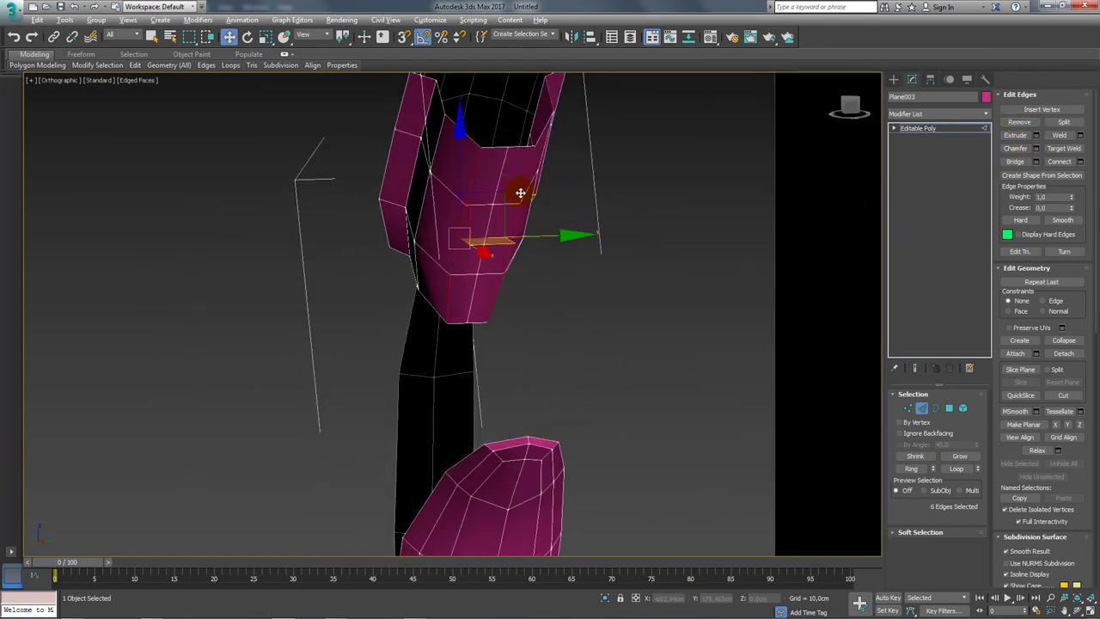
{"action": "middle_click_drag", "start_coordinate": [526, 178], "coordinate": [597, 194], "text": "alt"}
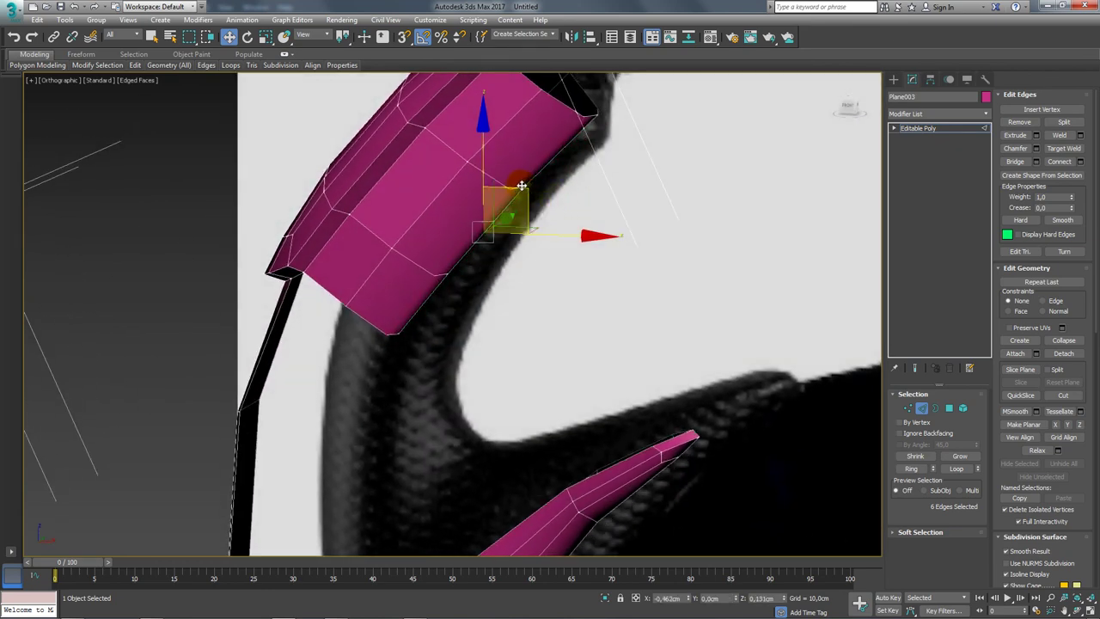
{"action": "middle_click_drag", "start_coordinate": [504, 197], "coordinate": [379, 229], "text": "alt"}
{"action": "key", "text": "r"}
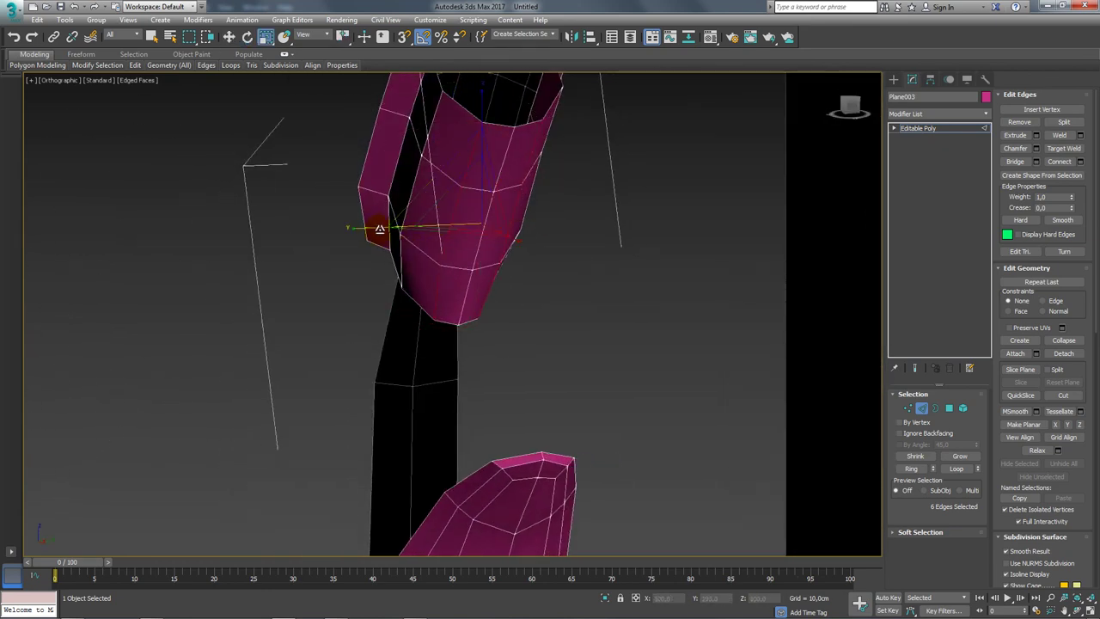
{"action": "left_click_drag", "start_coordinate": [379, 228], "coordinate": [365, 228]}
{"action": "middle_click_drag", "start_coordinate": [365, 228], "coordinate": [449, 251], "text": "alt"}
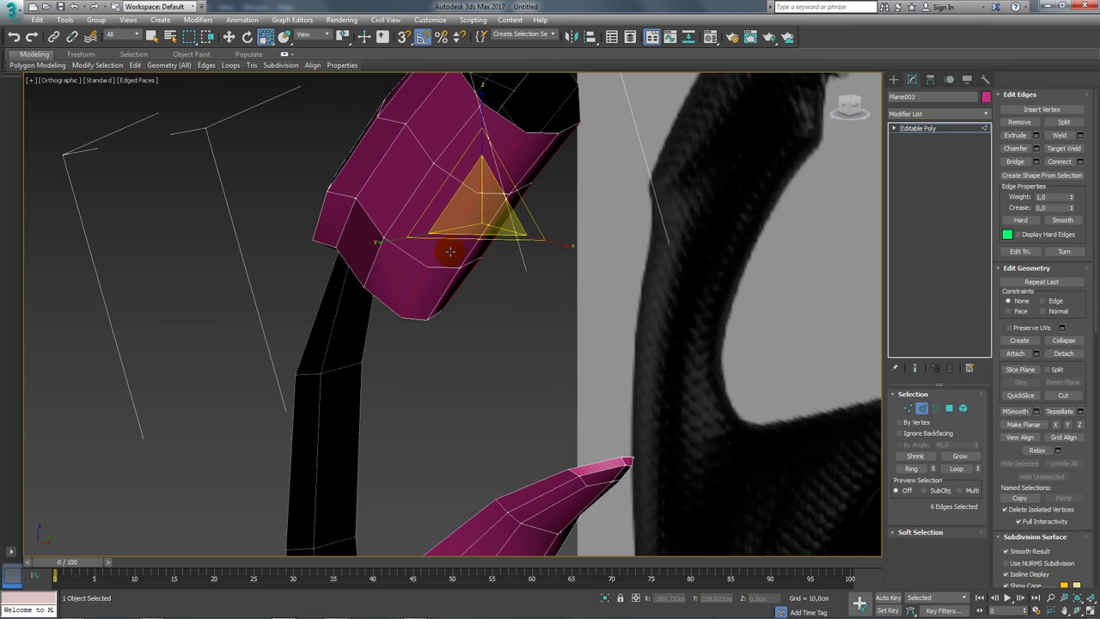
Switch to Front view, zoom to the selected edges, and make the mesh see-through
{"action": "key", "text": "f"}
{"action": "key", "text": "z"}
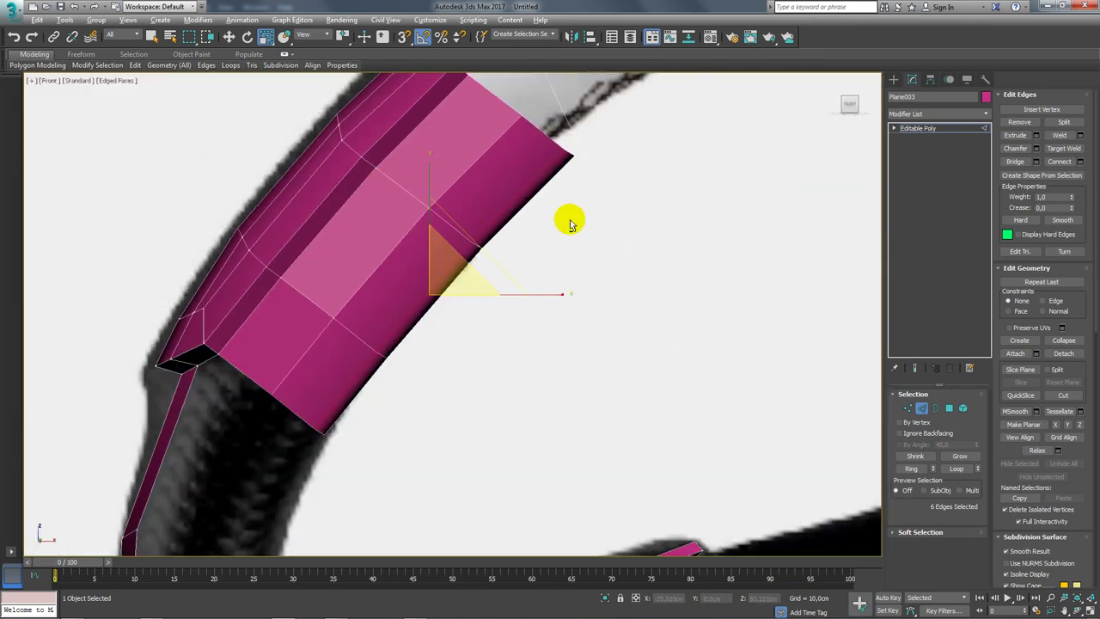
{"action": "key", "text": "alt+x"}
Switch to Vertex level and zoom and pan across the extended upper rim section
{"action": "scroll", "coordinate": [555, 234], "scroll_direction": "down", "scroll_amount": 4}
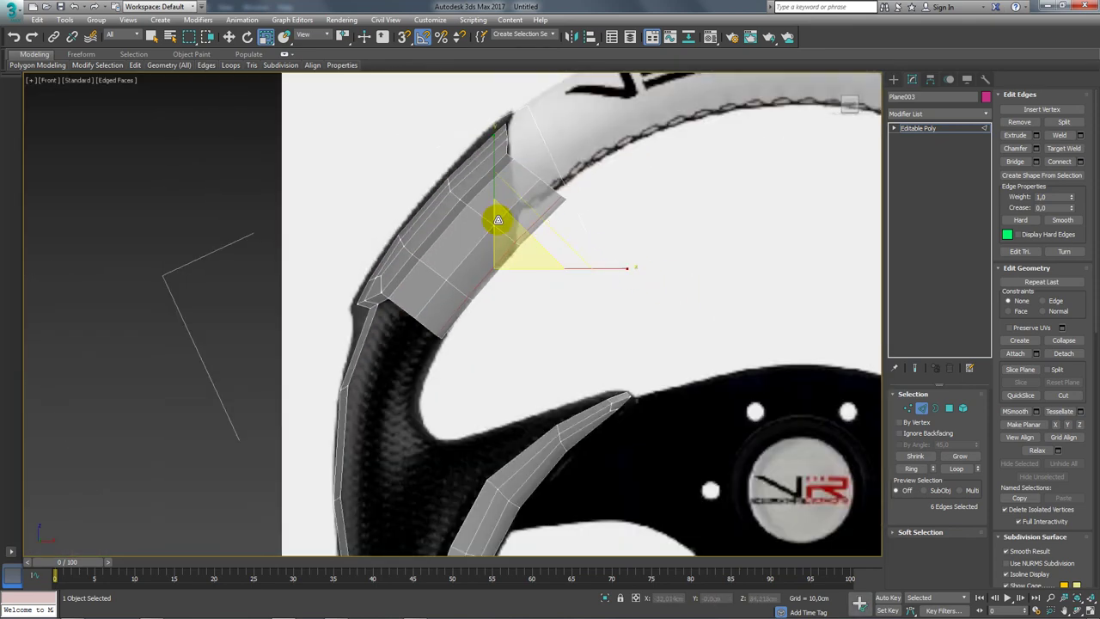
{"action": "left_click", "coordinate": [909, 407]}
{"action": "scroll", "coordinate": [550, 249], "scroll_direction": "up", "scroll_amount": 3}
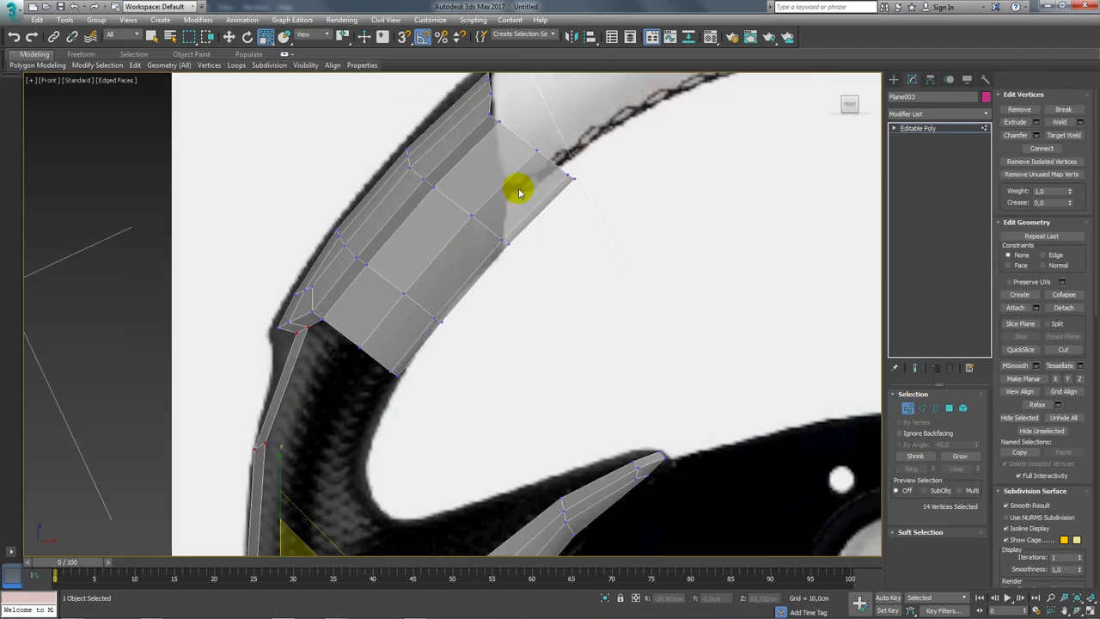
{"action": "scroll", "coordinate": [499, 172], "scroll_direction": "up", "scroll_amount": 2}
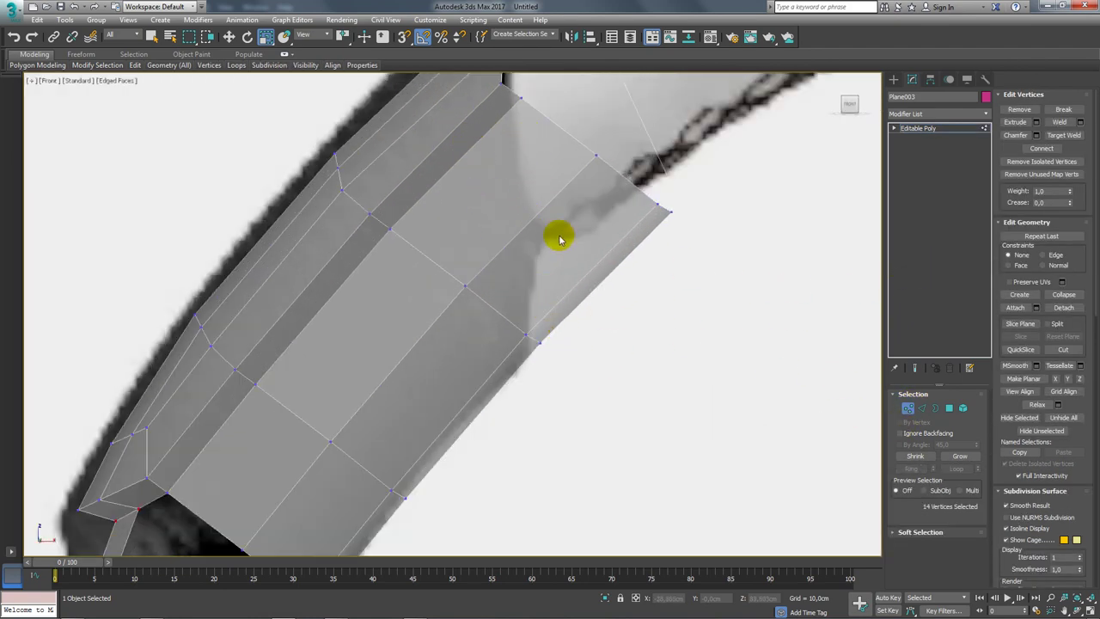
{"action": "mouse_move", "coordinate": [465, 400]}
{"action": "middle_mouse_down"}
{"action": "mouse_move", "coordinate": [569, 258]}
{"action": "mouse_move", "coordinate": [504, 425]}
{"action": "middle_mouse_up"}
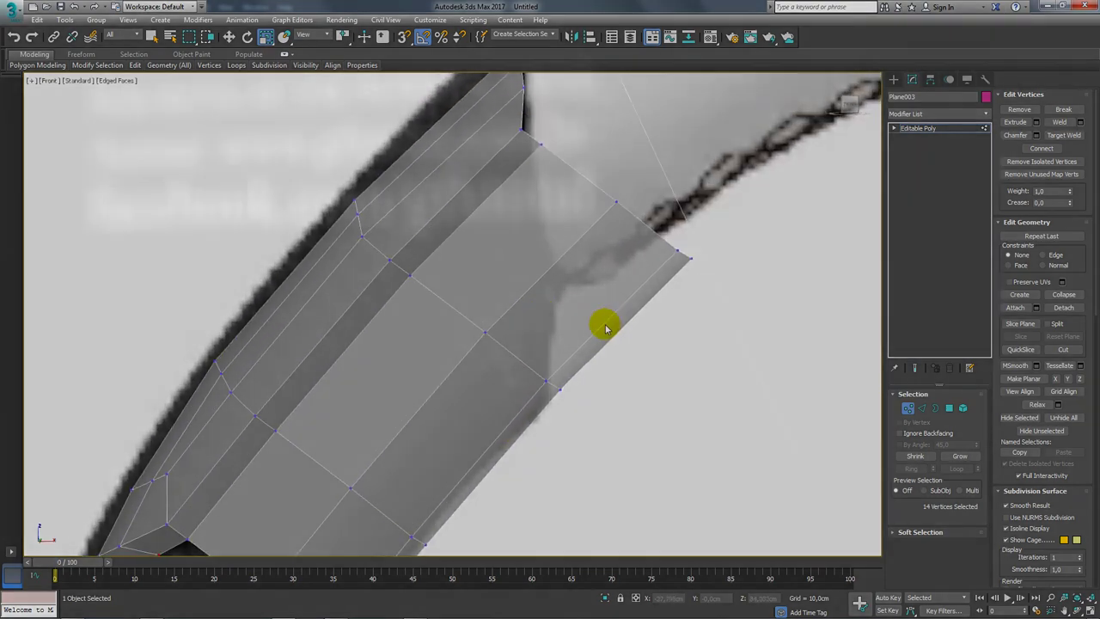